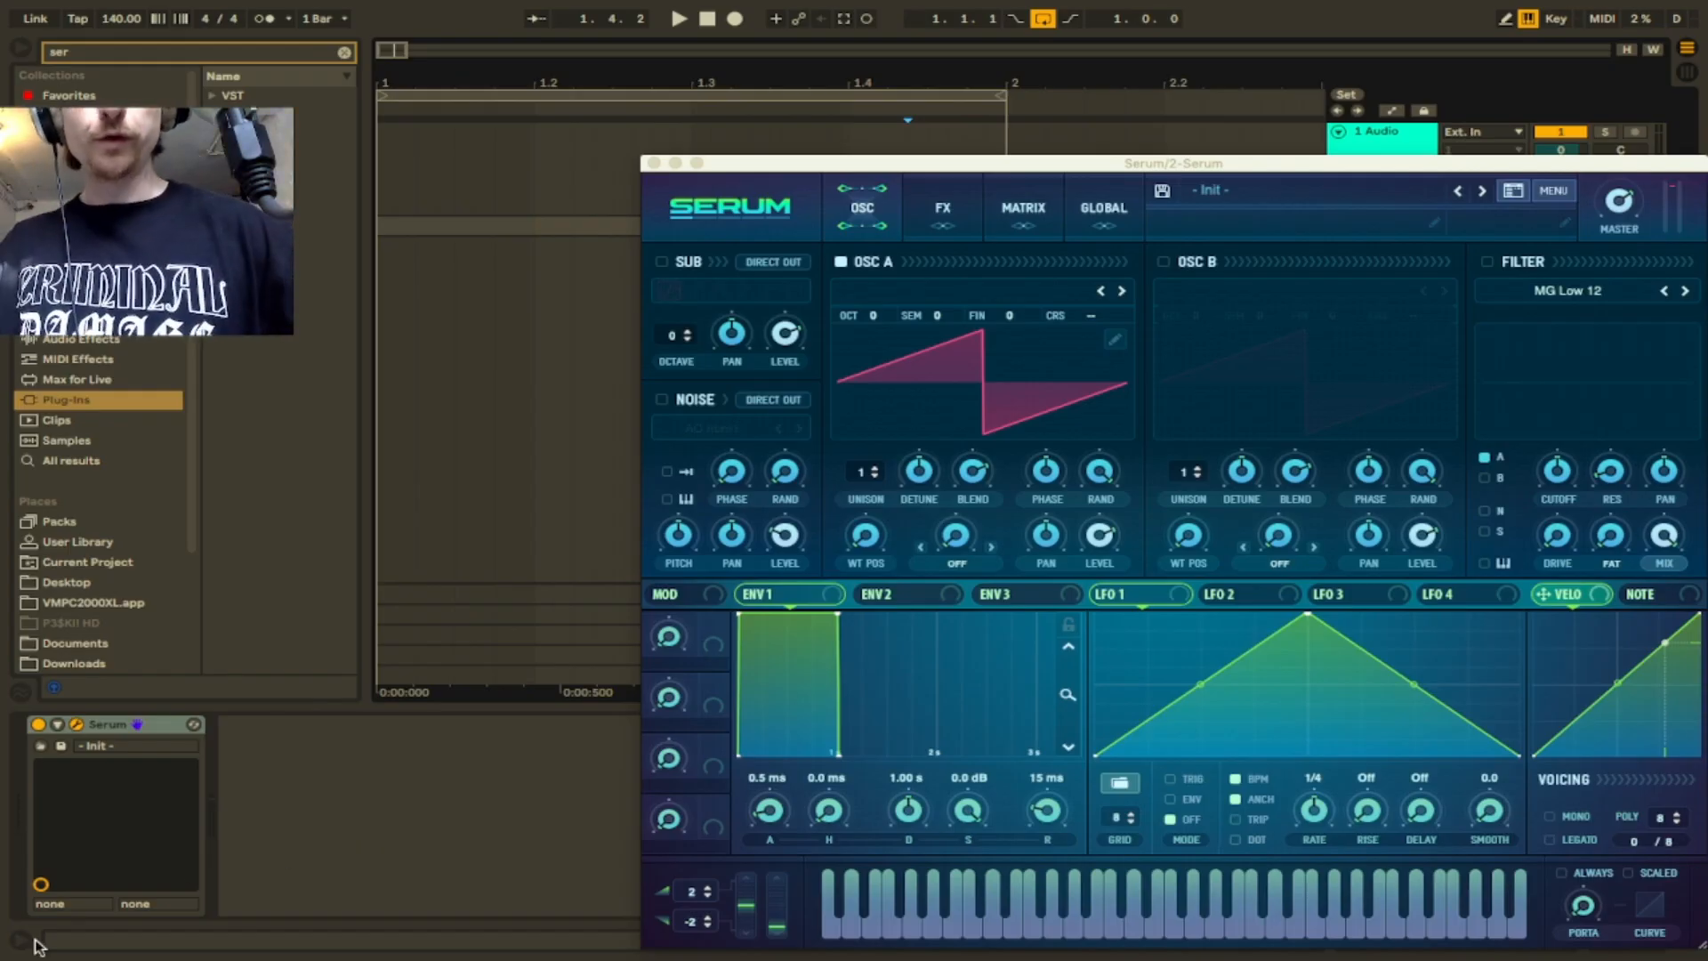
- Load the analog Basic Shapes wavetable into oscillator A and move its wavetable position to the triangle wave
left_click(938, 293)
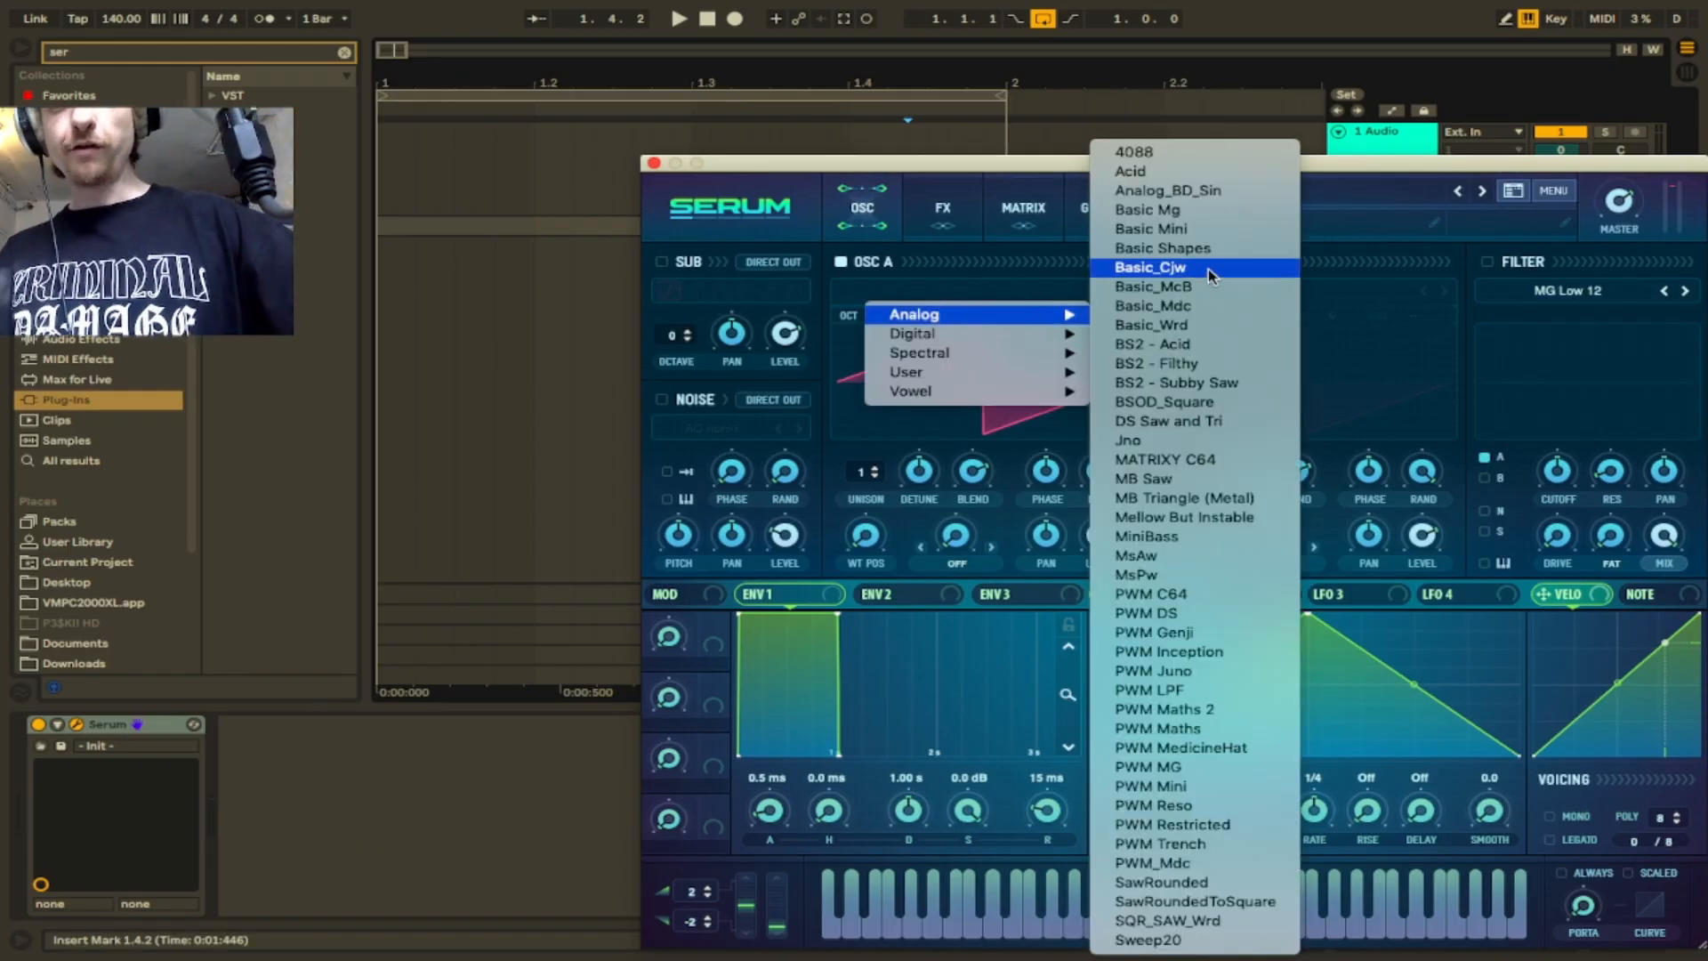
left_click(1158, 243)
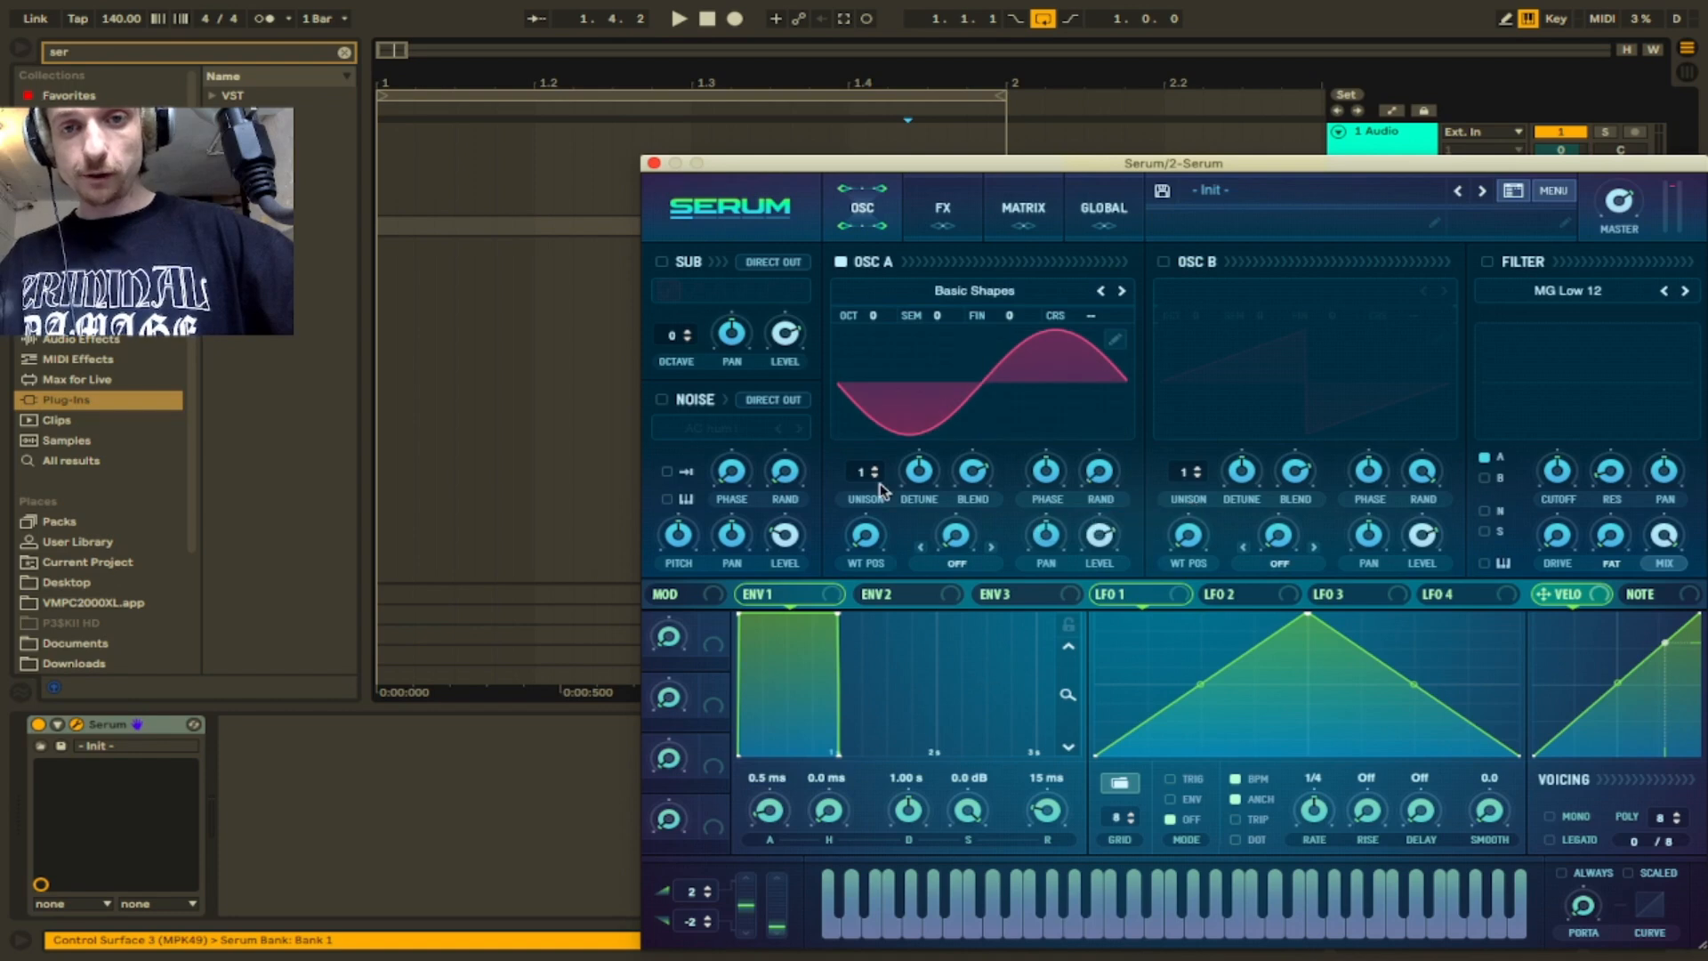
left_click_drag(865, 534, 875, 475)
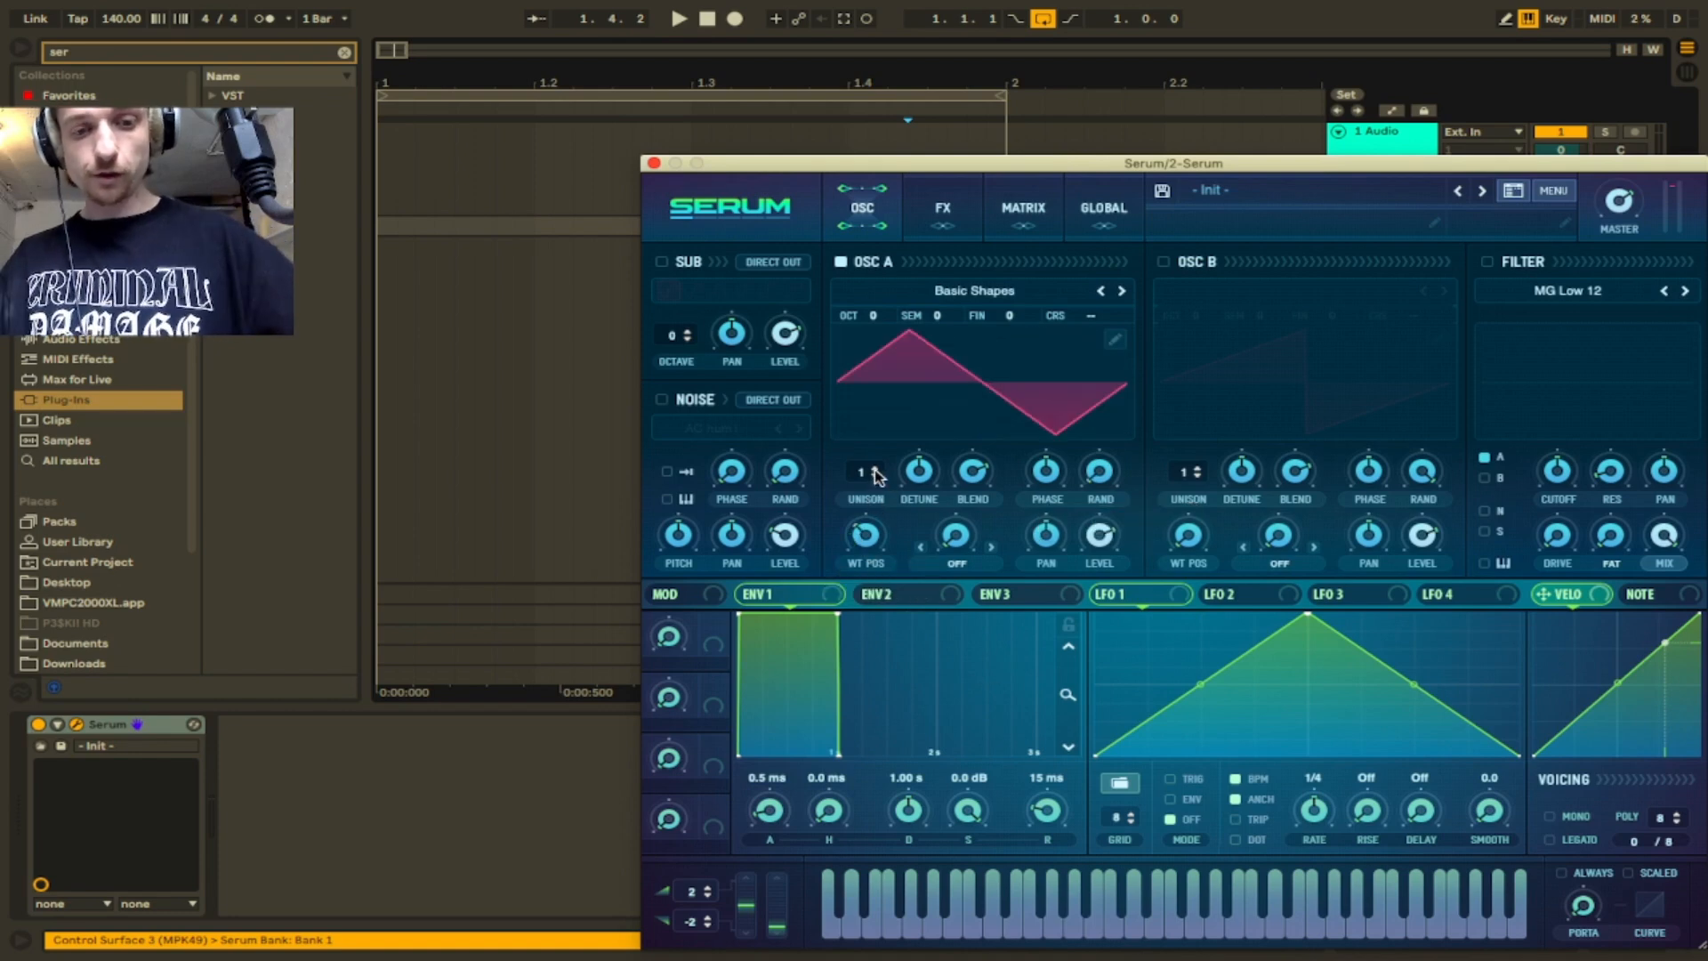
- Play a test note one octave lower and modulate oscillator A's level with LFO 1 in trigger mode at a 1/8 rate
key("e")
key("z")
key("e")
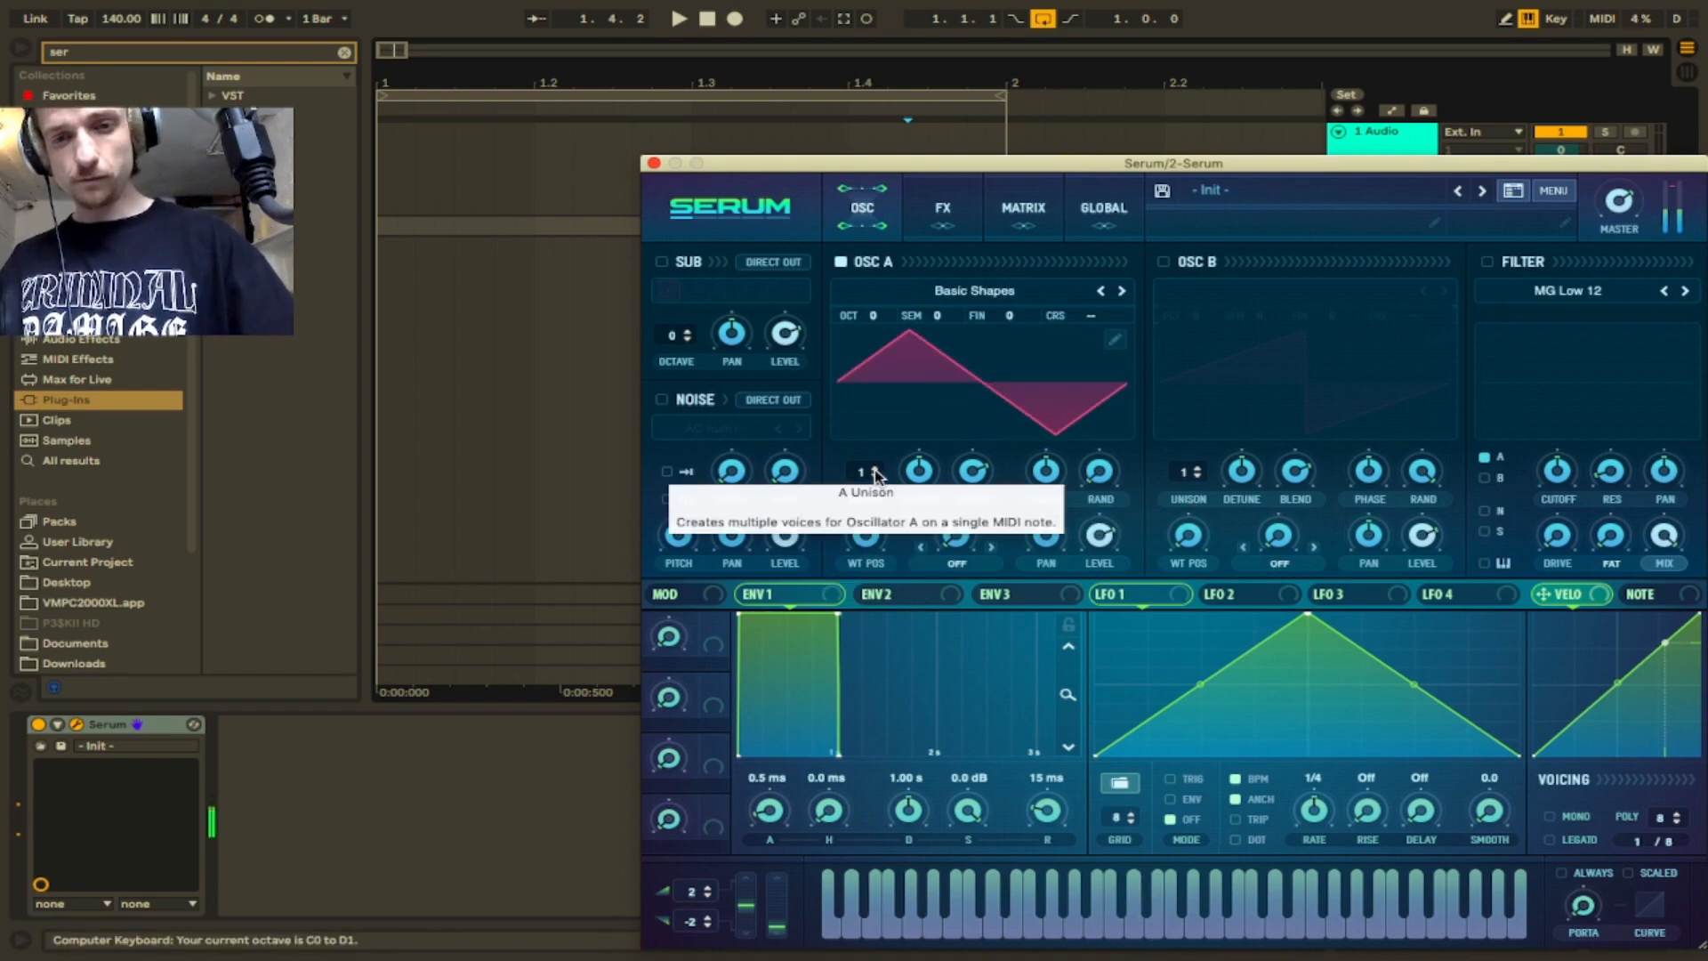
left_click_drag(1123, 593, 1099, 534)
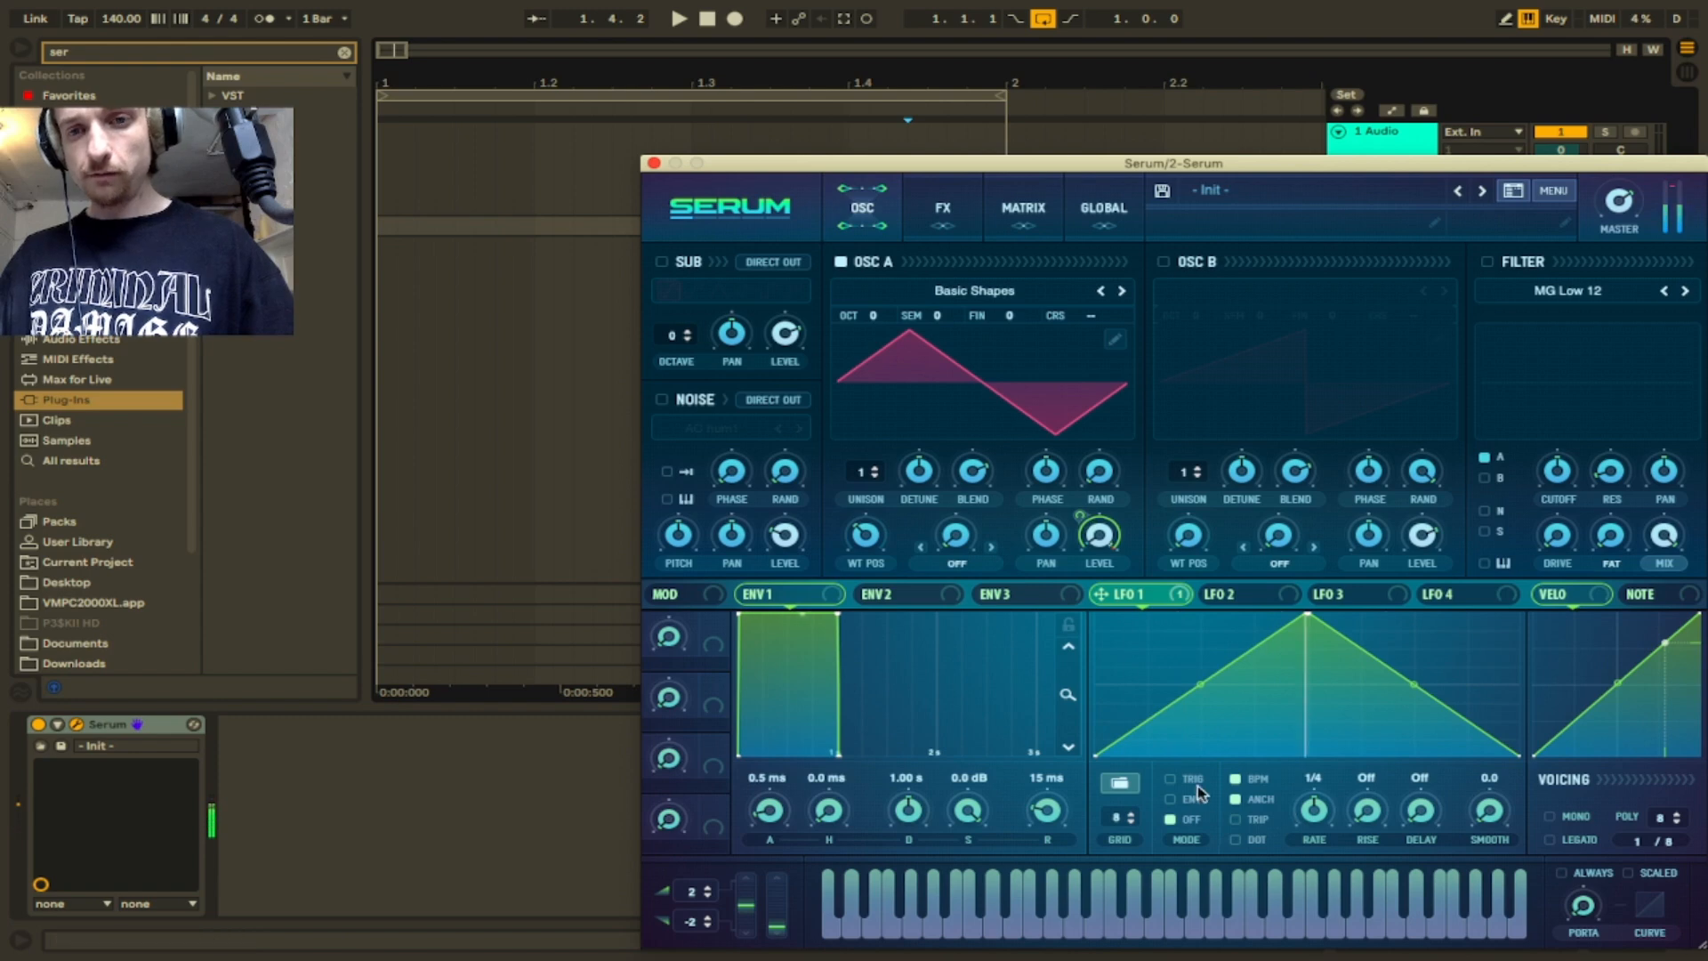
left_click(1171, 778)
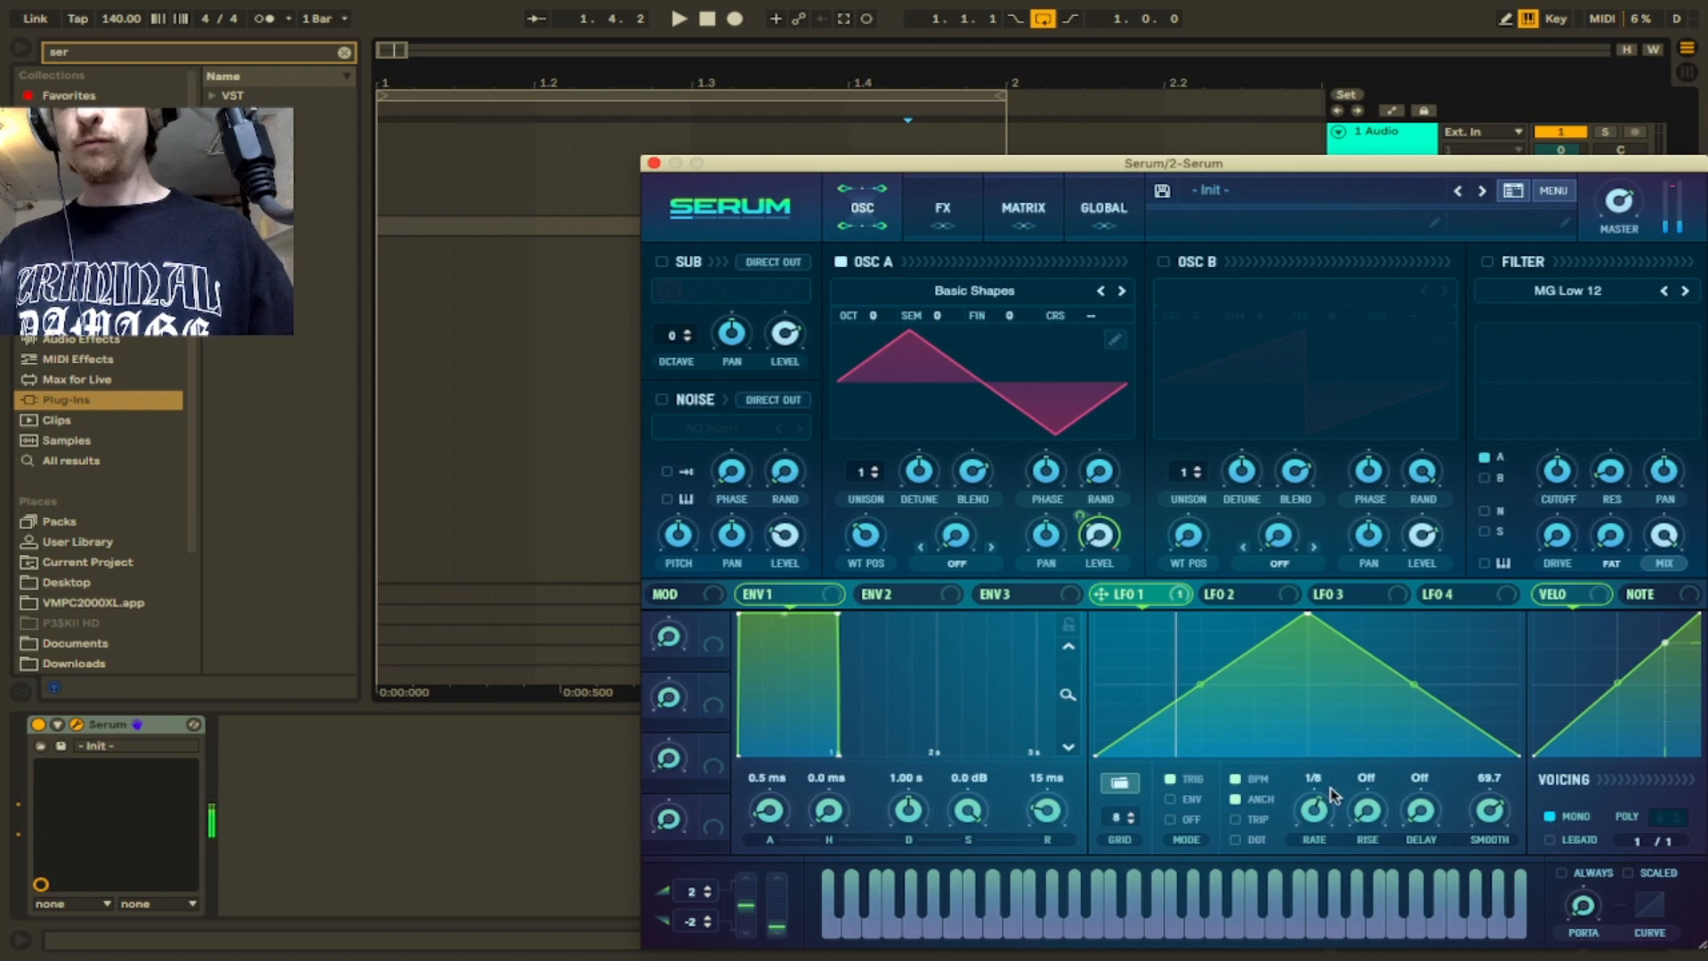
- Enable oscillator B with the Basic Shapes triangle wave and set its random phase to 0%
left_click(1164, 262)
left_click(1242, 289)
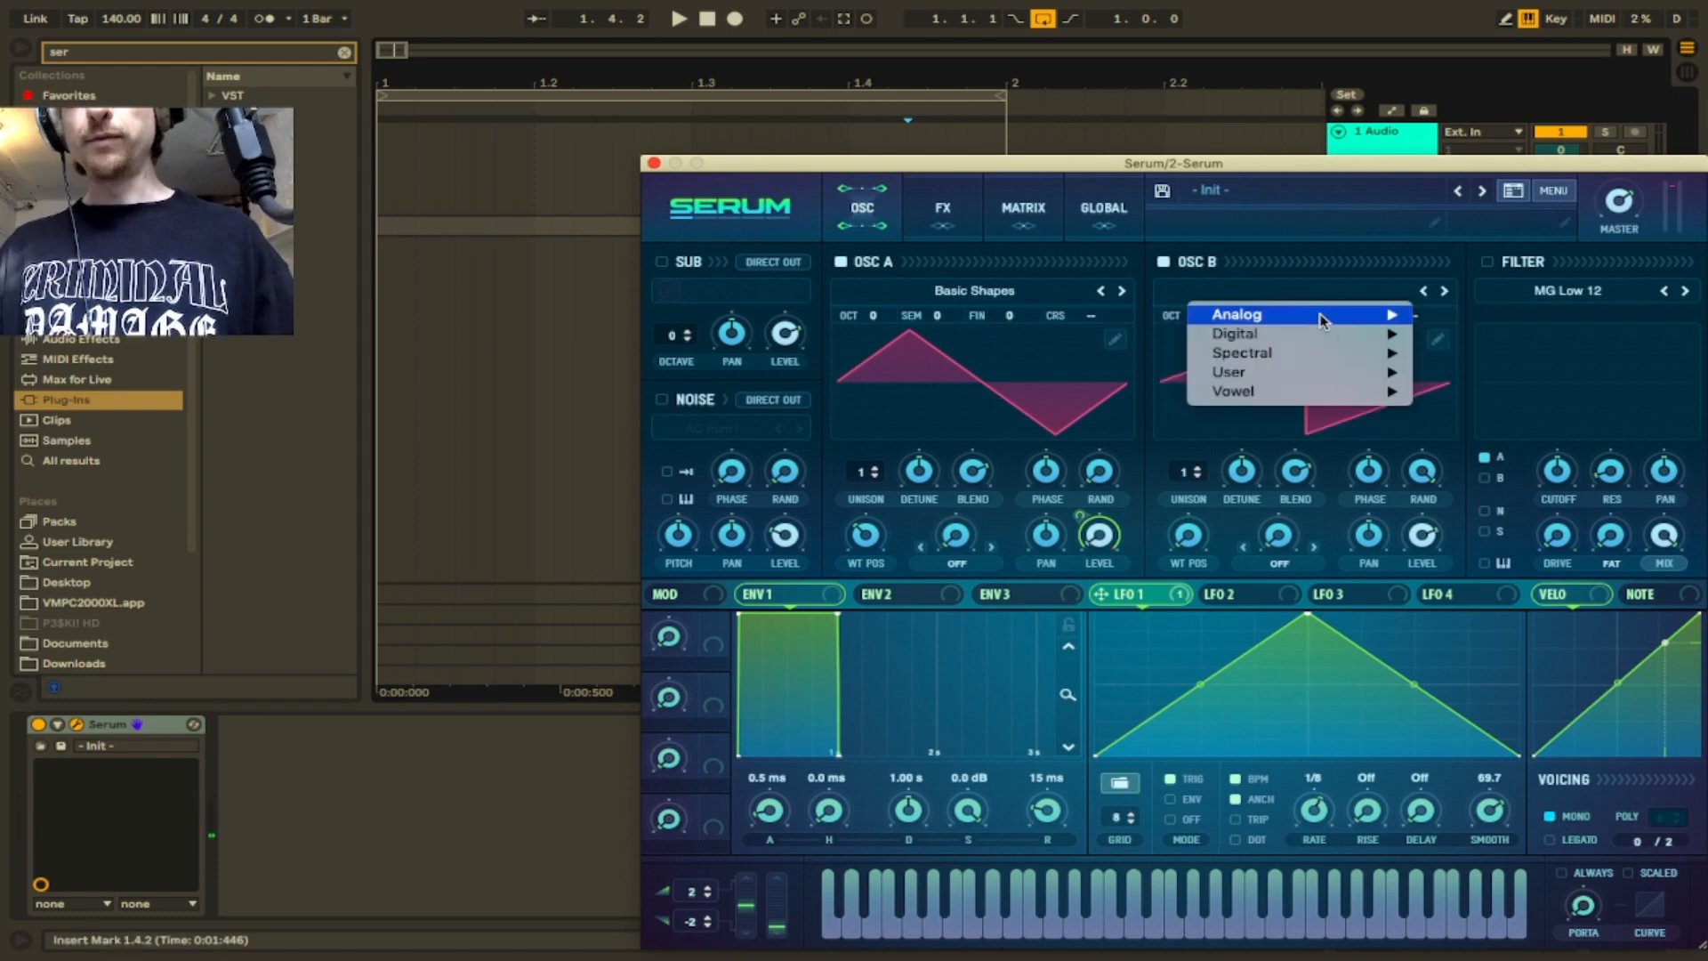
mouse_move(1331, 318)
left_click(1487, 267)
left_click_drag(1423, 481, 1427, 530)
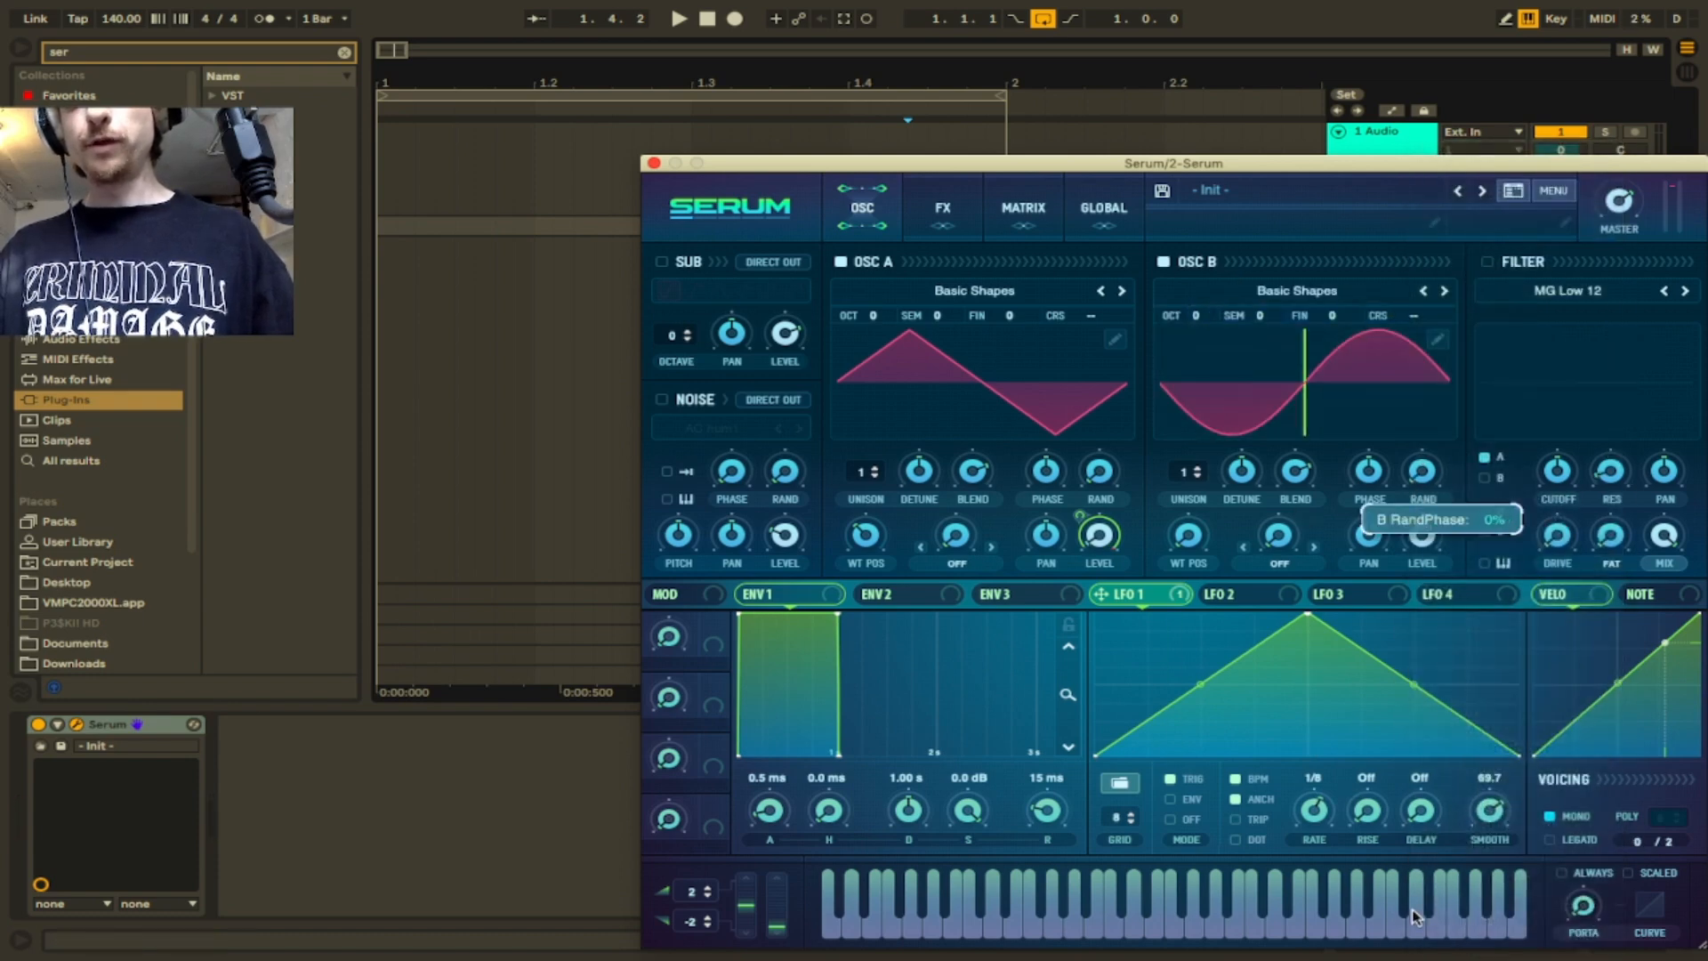
left_click_drag(1183, 534, 1199, 460)
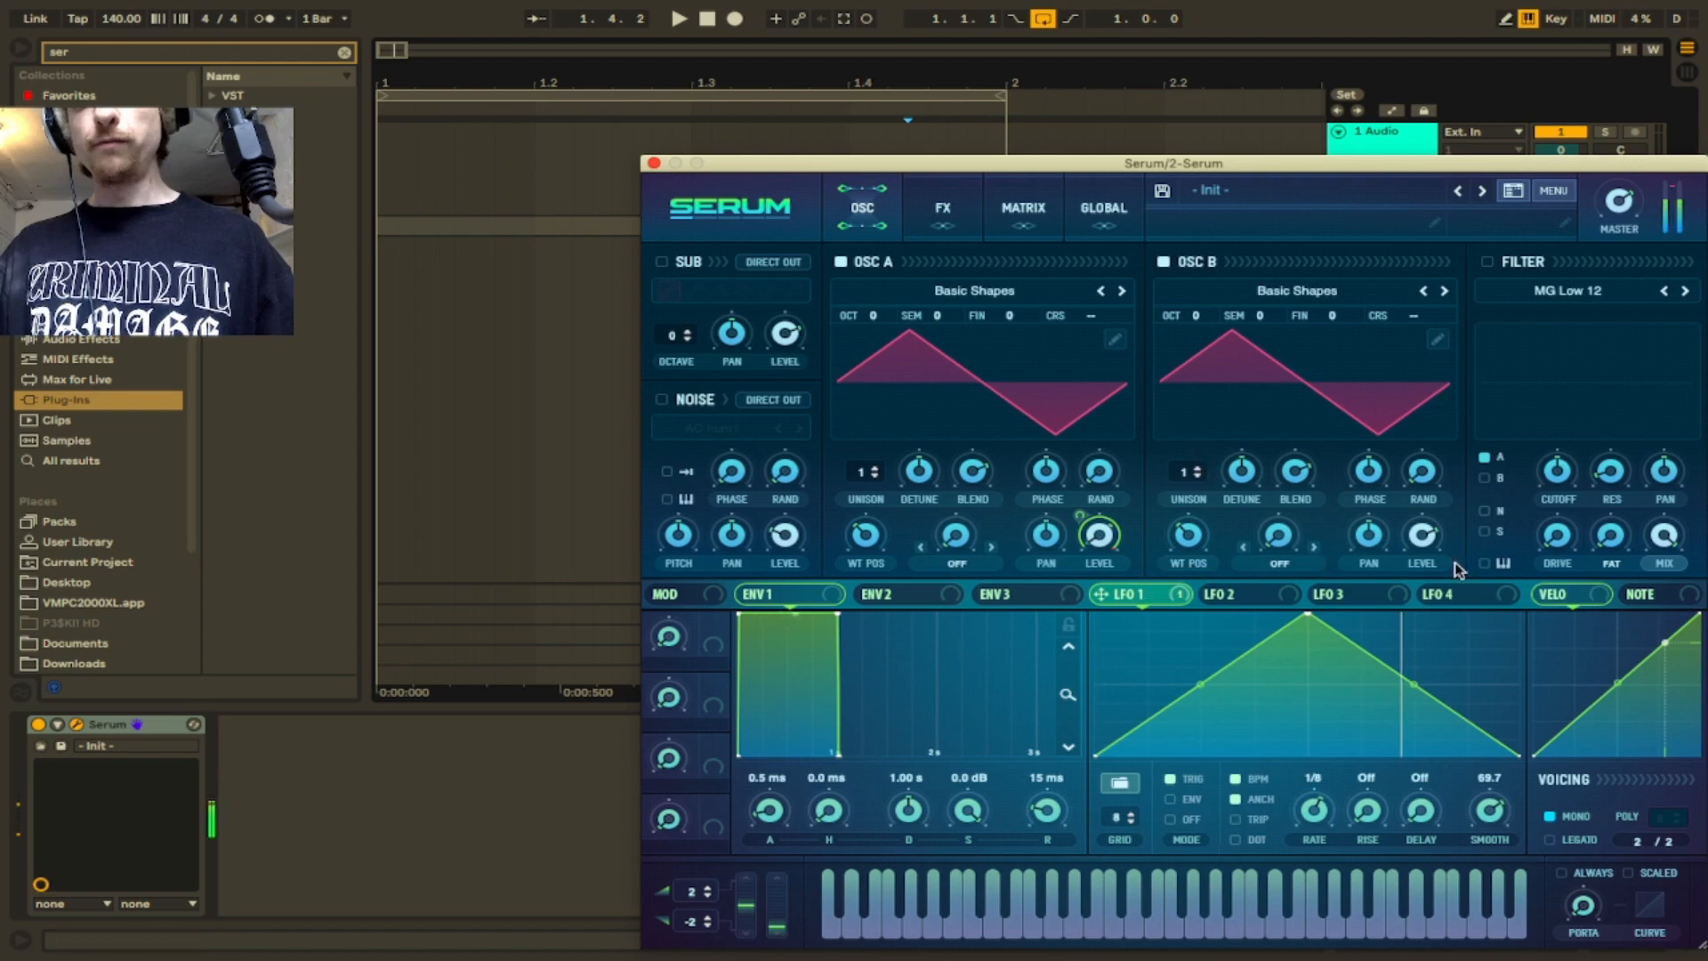
- Set oscillator A's warp mode to FM (From B) and modulate the warp amount with LFO 1
left_click(950, 564)
left_click(988, 861)
left_click_drag(1100, 593, 937, 519)
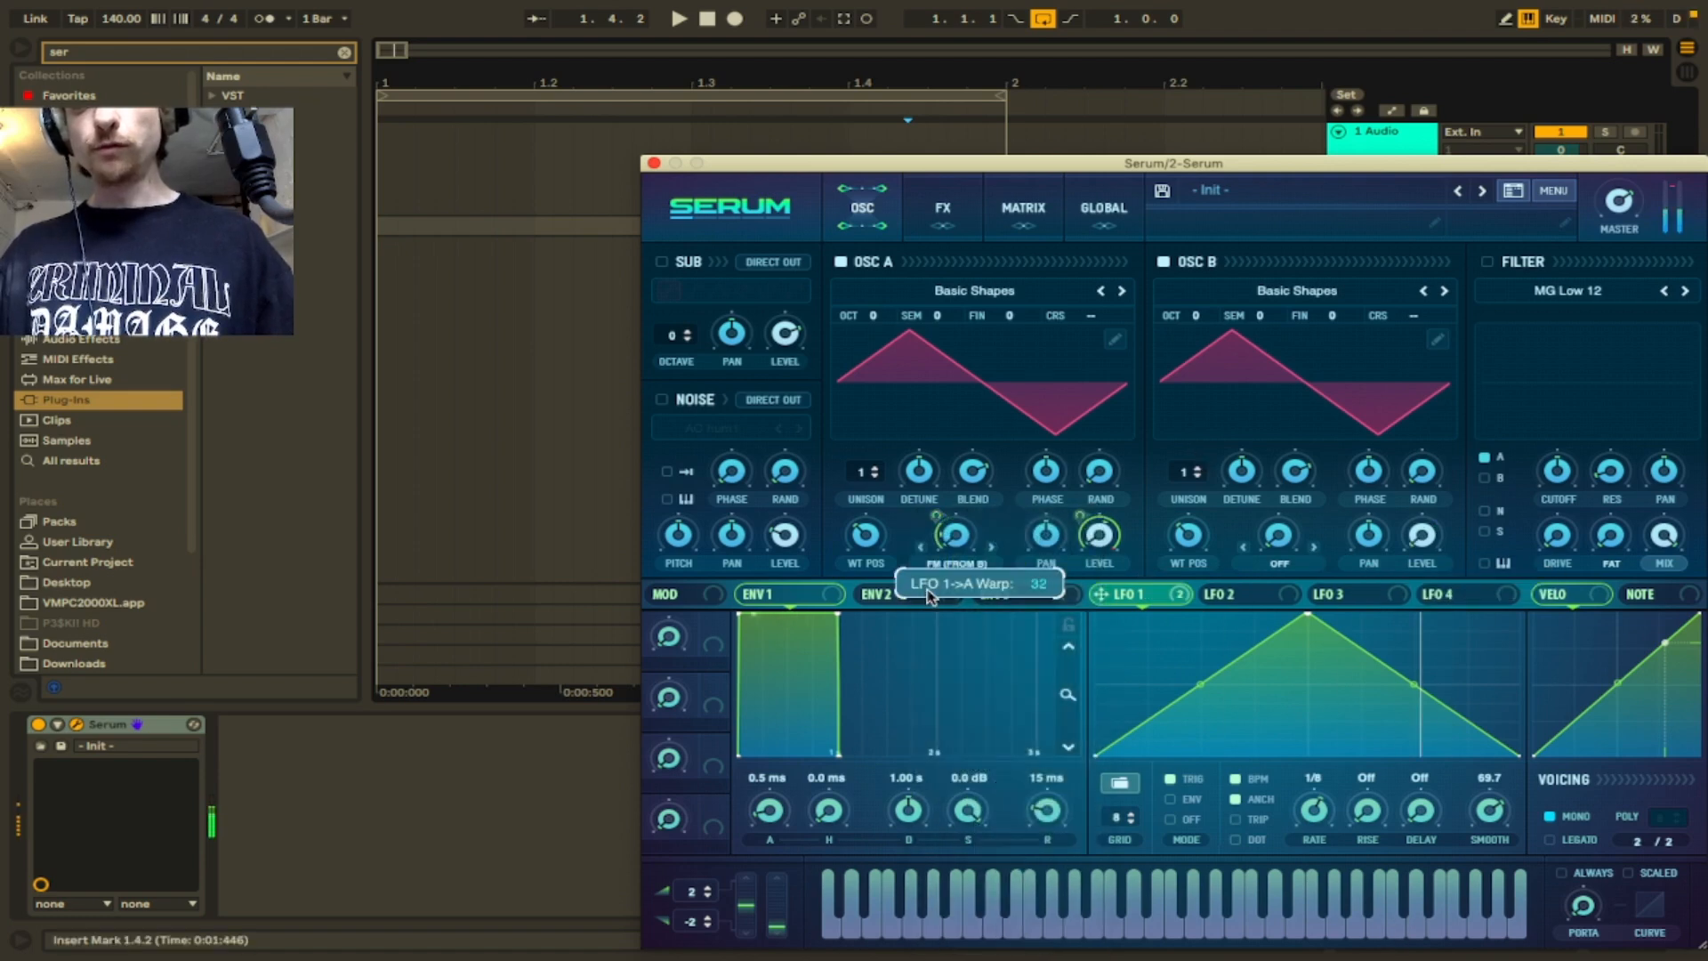
- Set oscillator B's octave to +1 and oscillator A's FM warp amount to 22%
left_click_drag(1183, 316, 1200, 254)
mouse_move(948, 539)
left_mouse_down()
mouse_move(945, 509)
mouse_move(938, 536)
left_mouse_up()
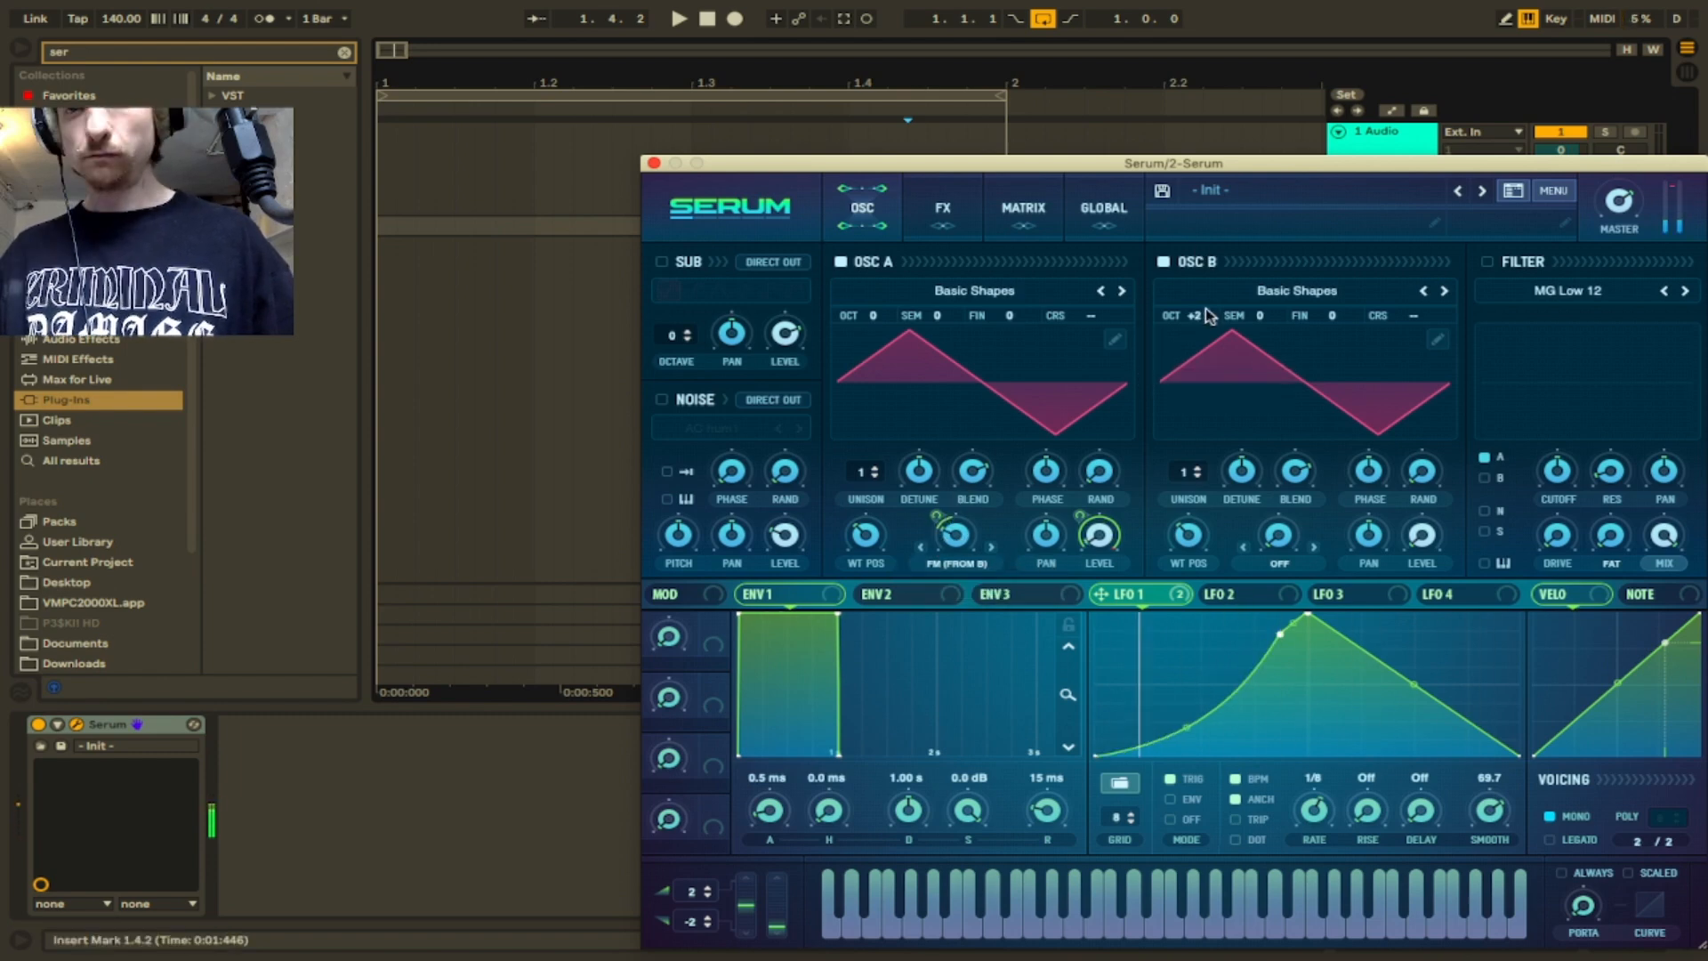
left_click_drag(1207, 315, 1201, 286)
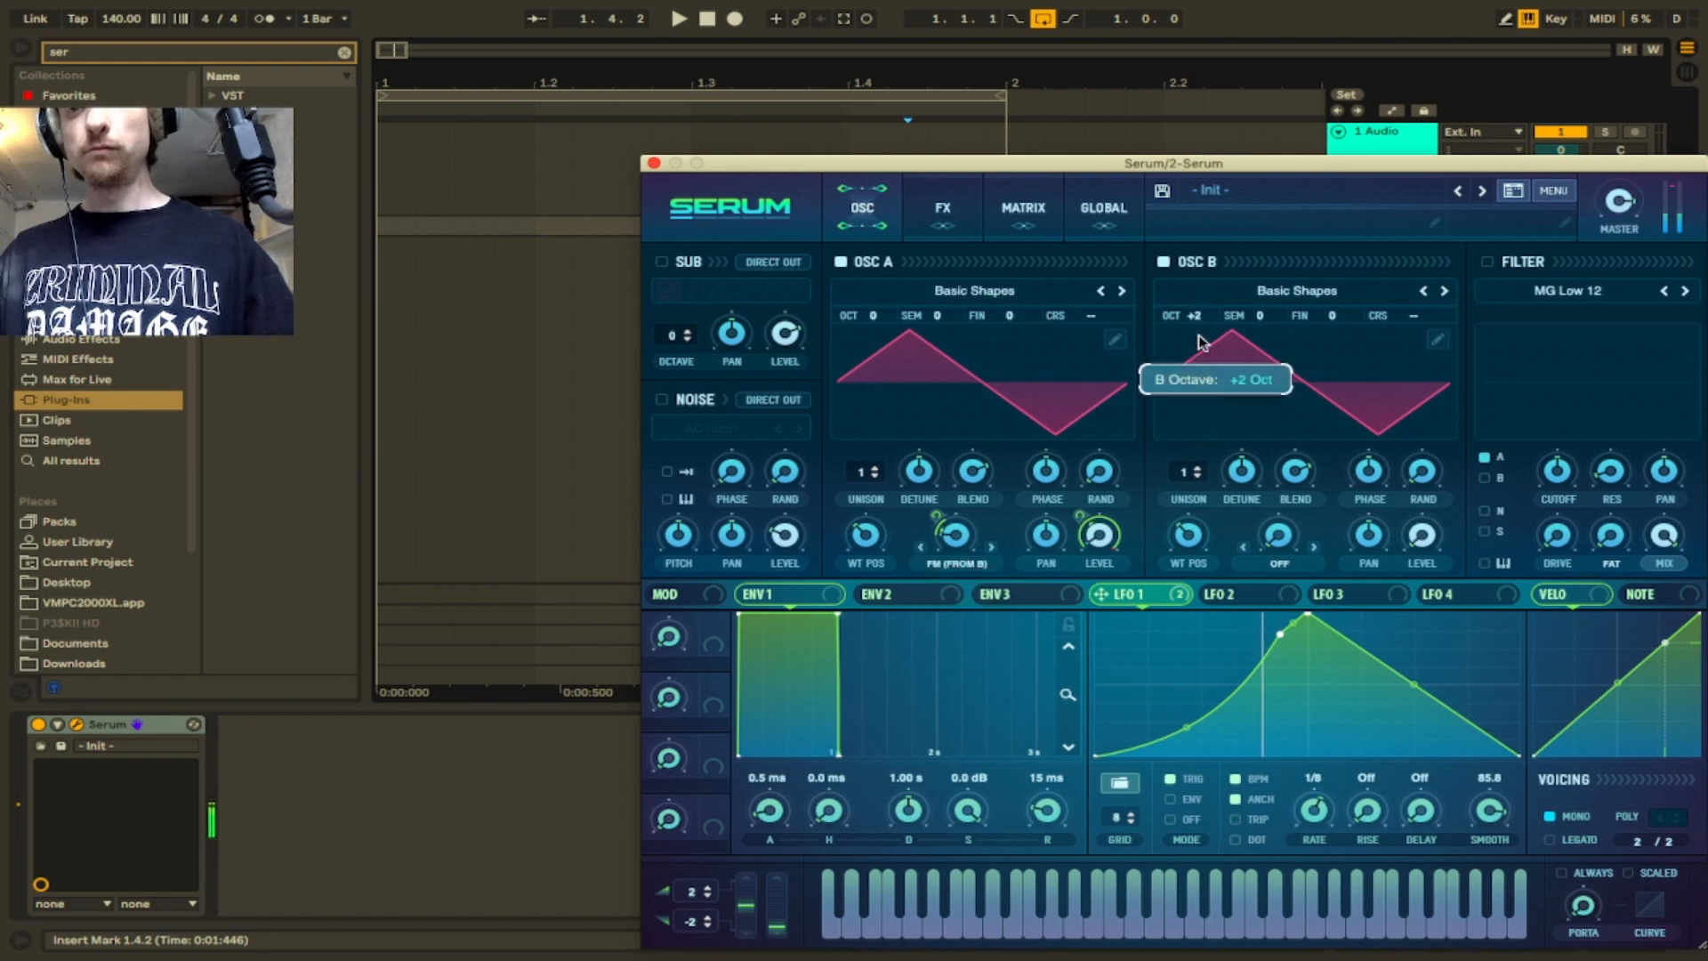
left_click_drag(1198, 341, 1201, 371)
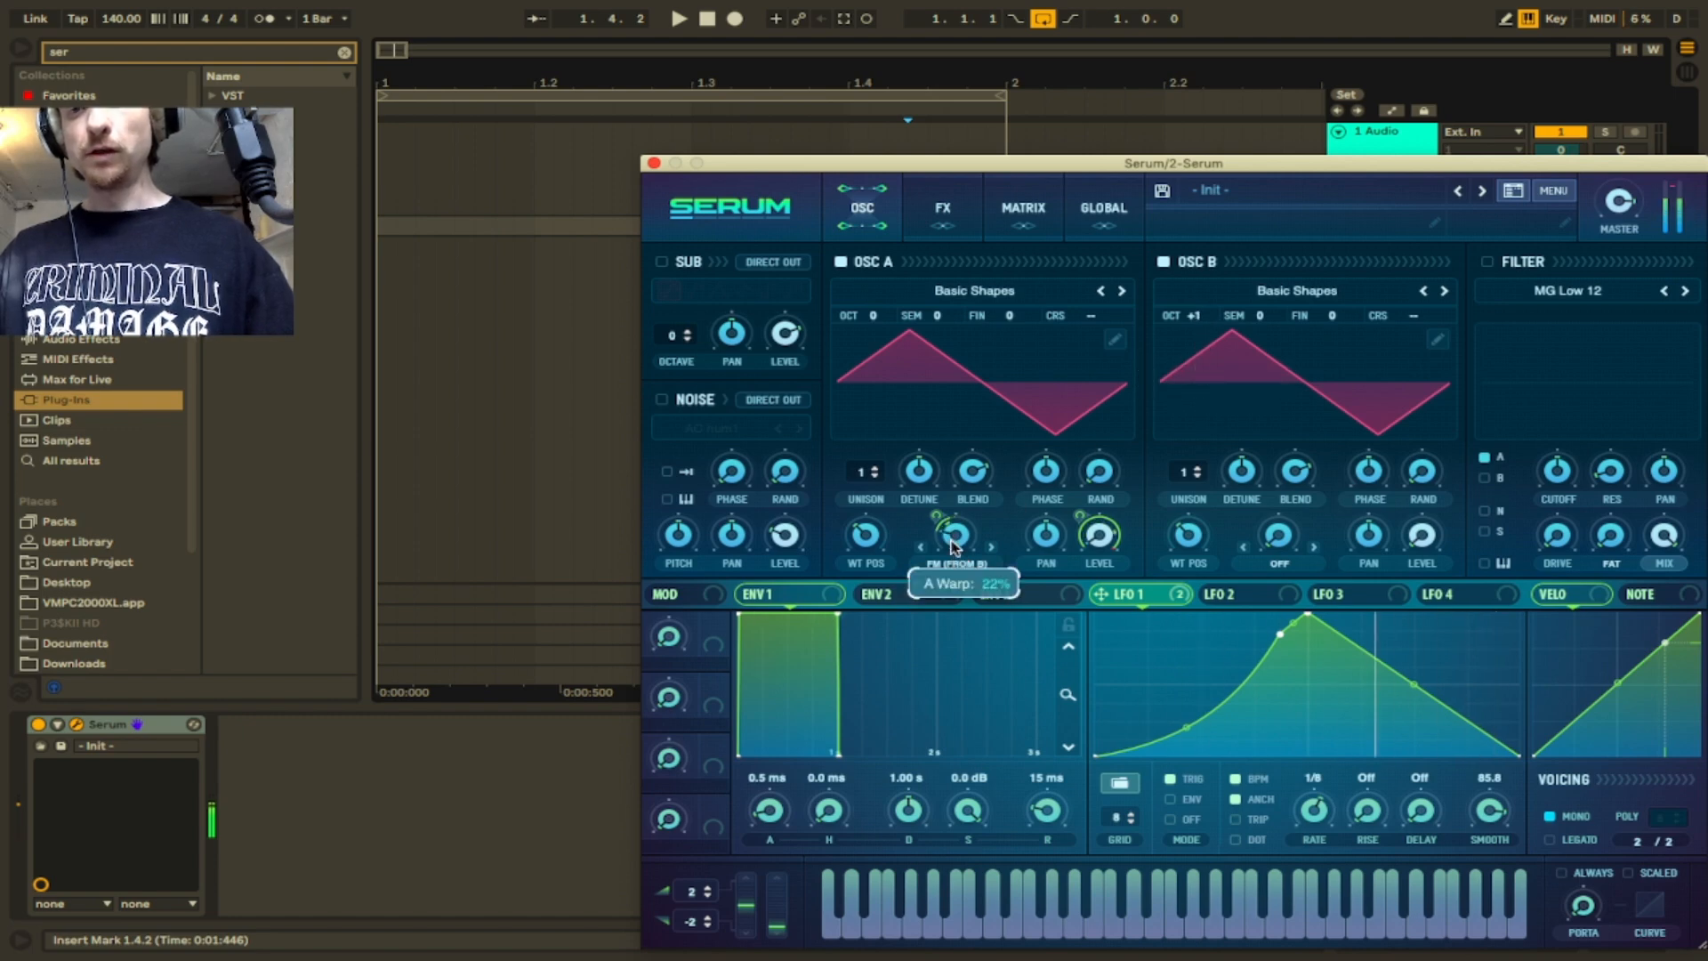
- Search the audio effects for "sat" and add a Saturator after Serum
left_click(90, 55)
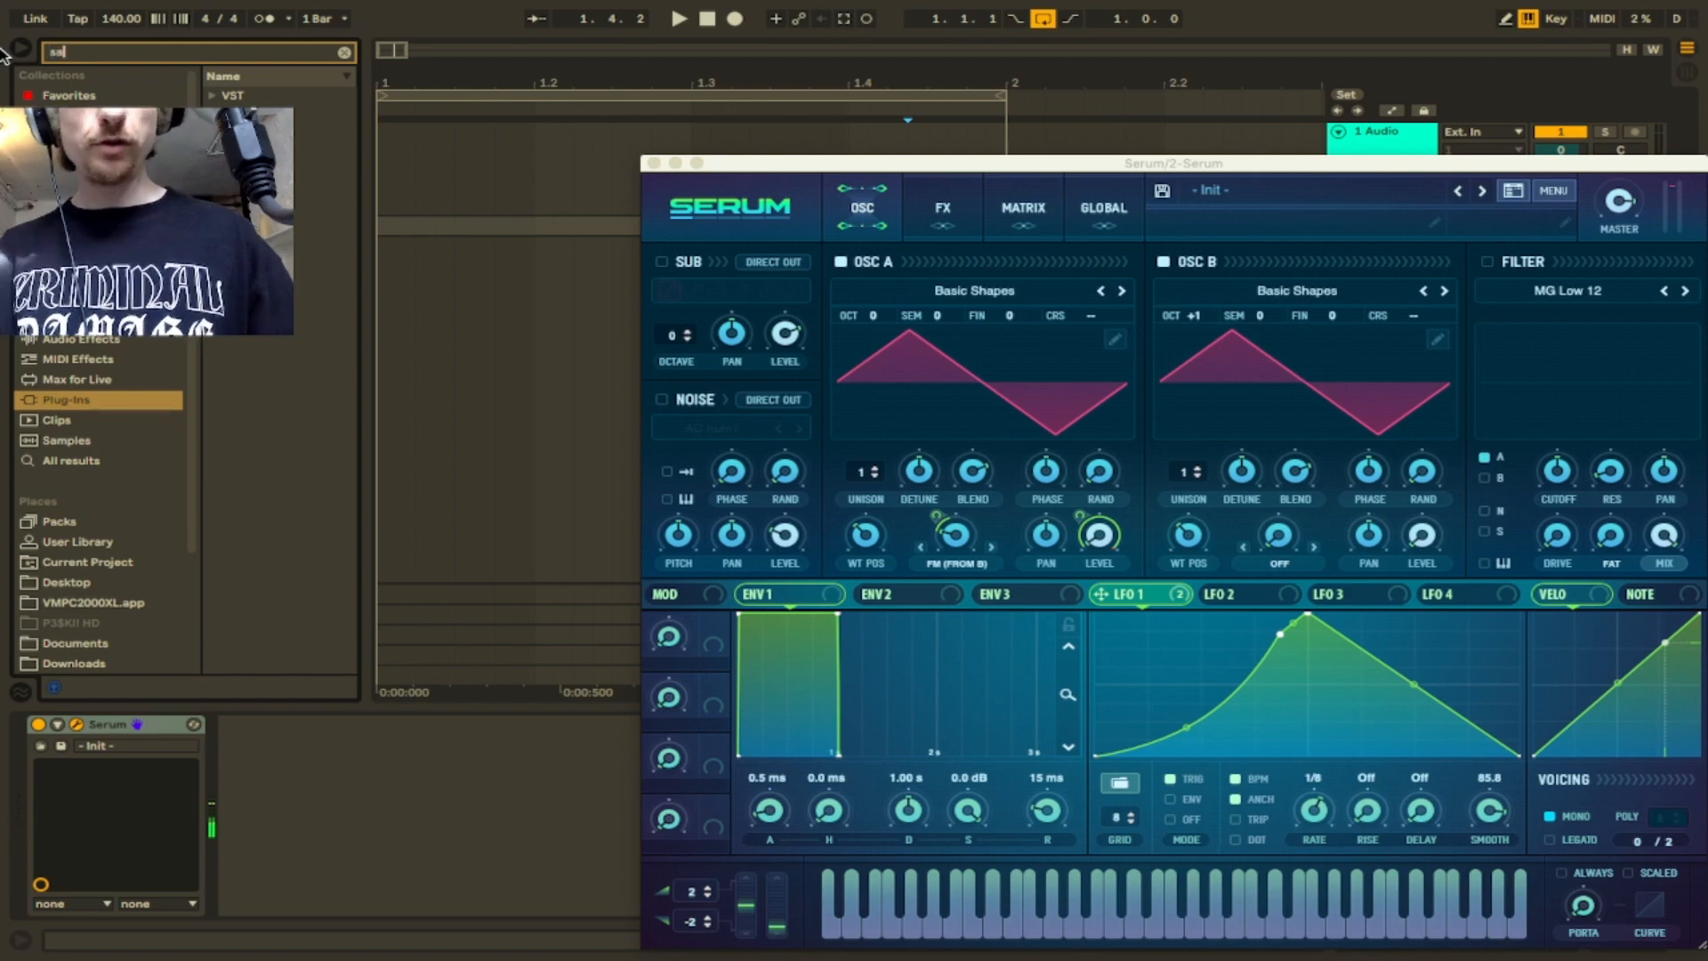
left_click(81, 340)
double_click(271, 115)
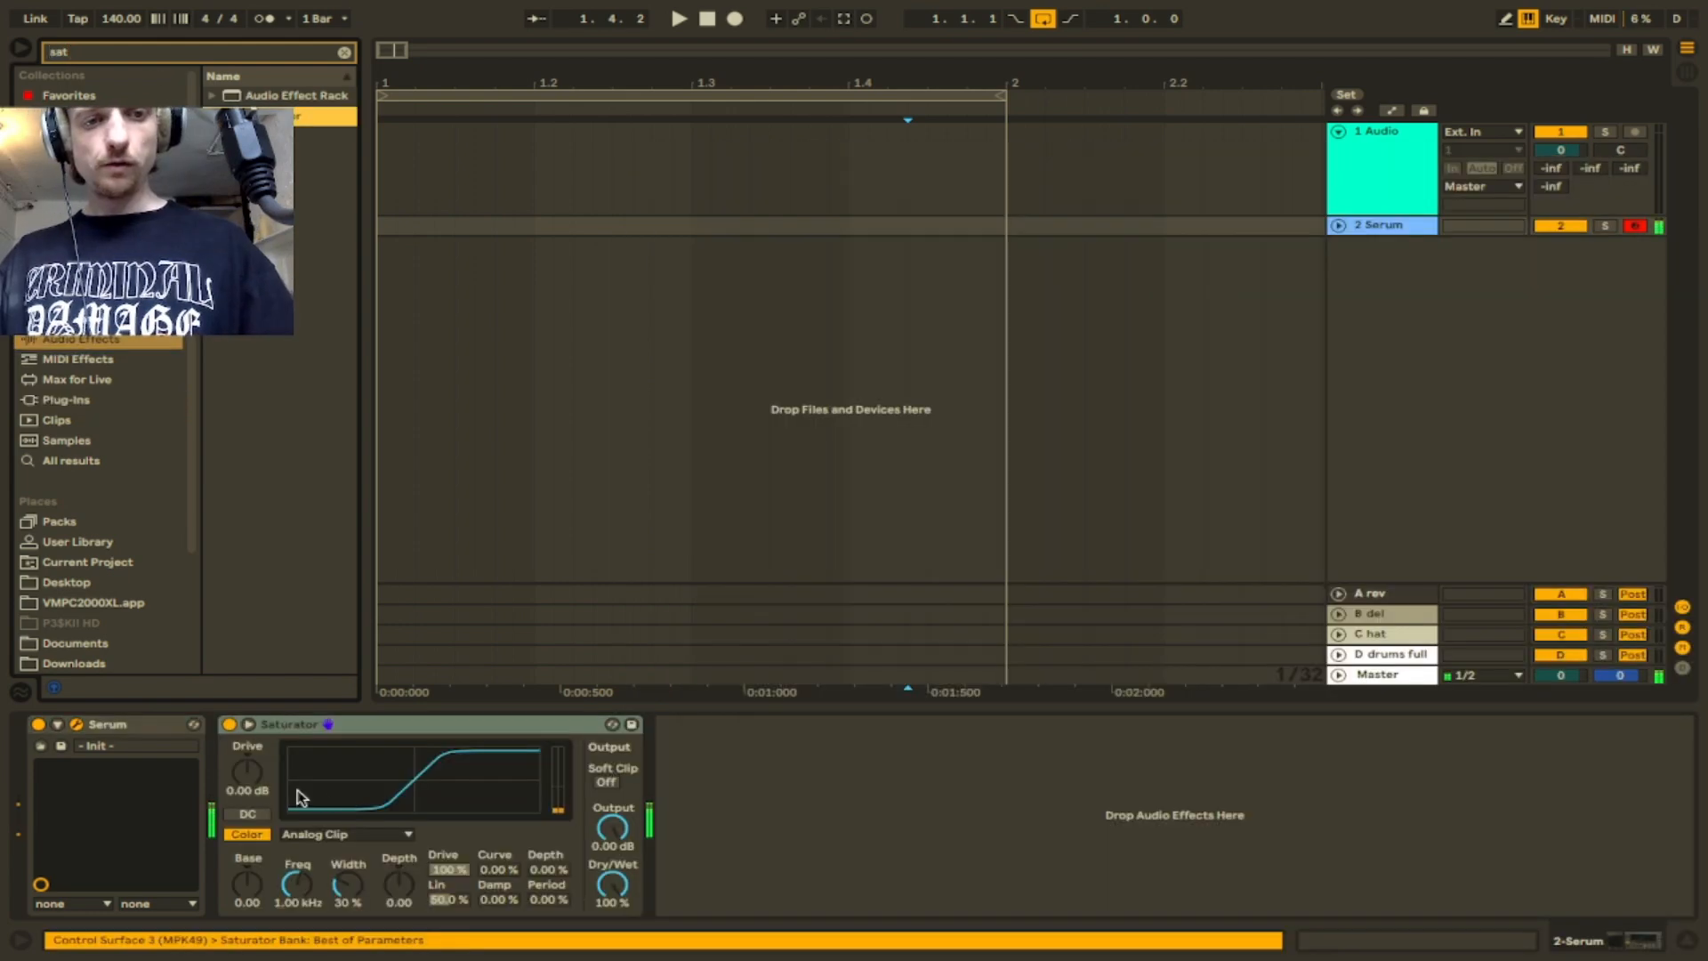
- Set the Saturator to Sinoid Fold with drive 8.44 dB, base 8.00, frequency 231 Hz, depth 11.0 and dry/wet 72.2%
left_click_drag(247, 772, 247, 752)
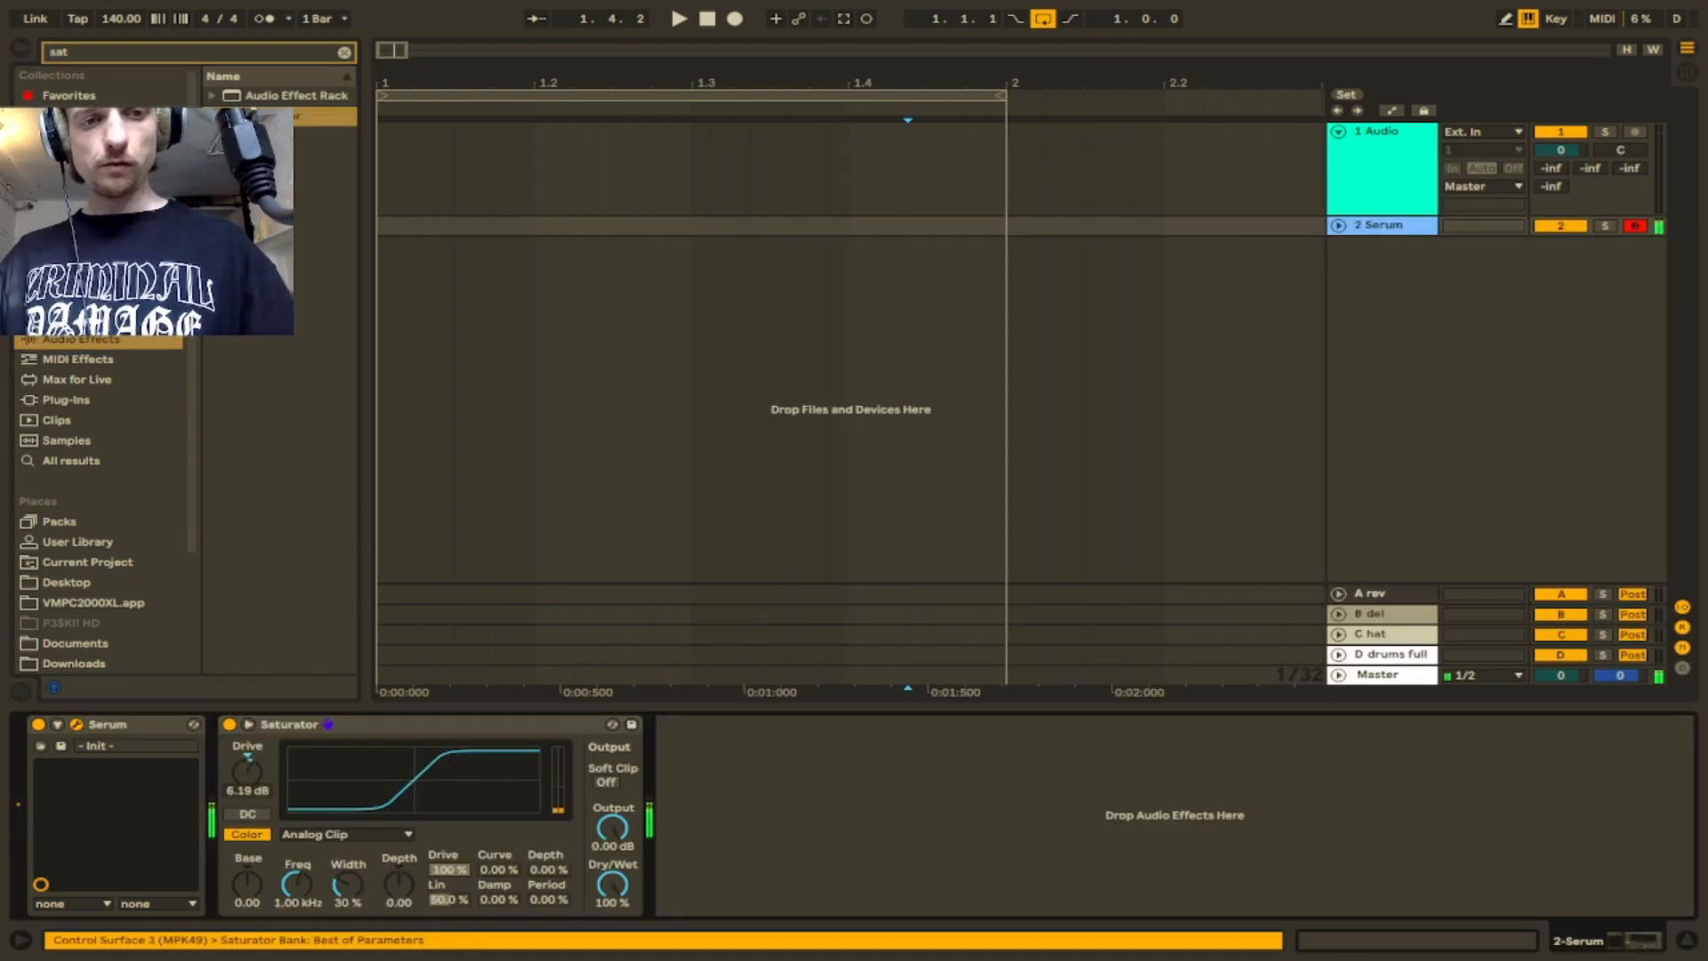
left_click(318, 836)
left_click(308, 905)
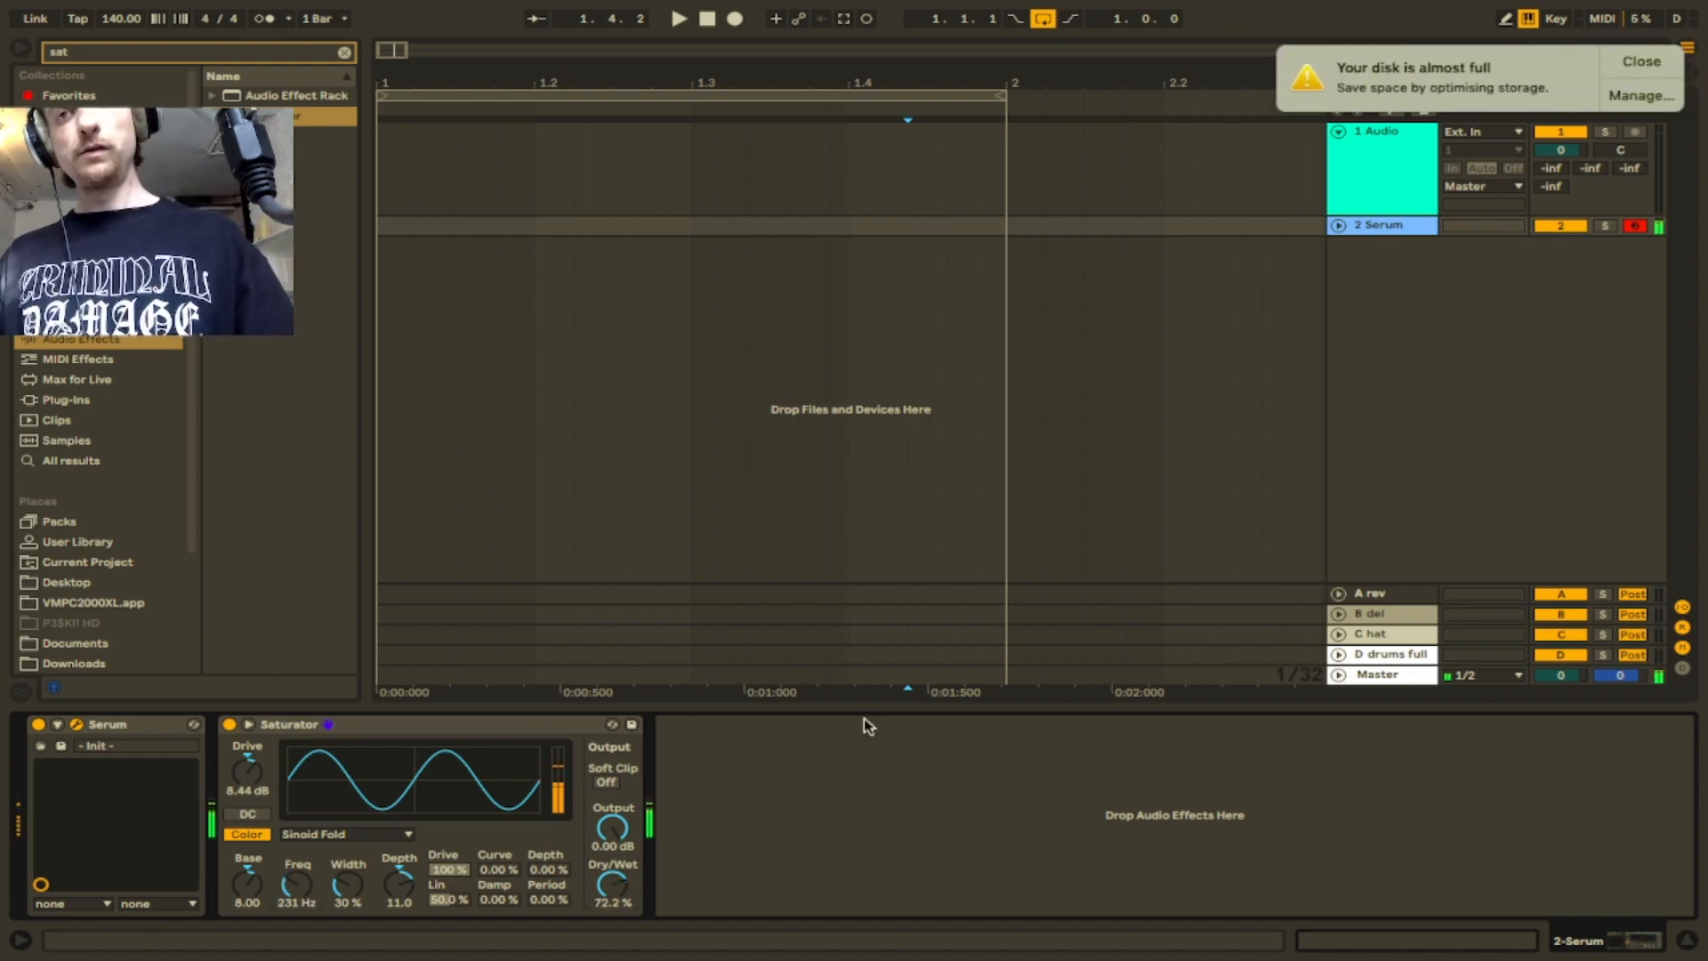
left_click(1642, 62)
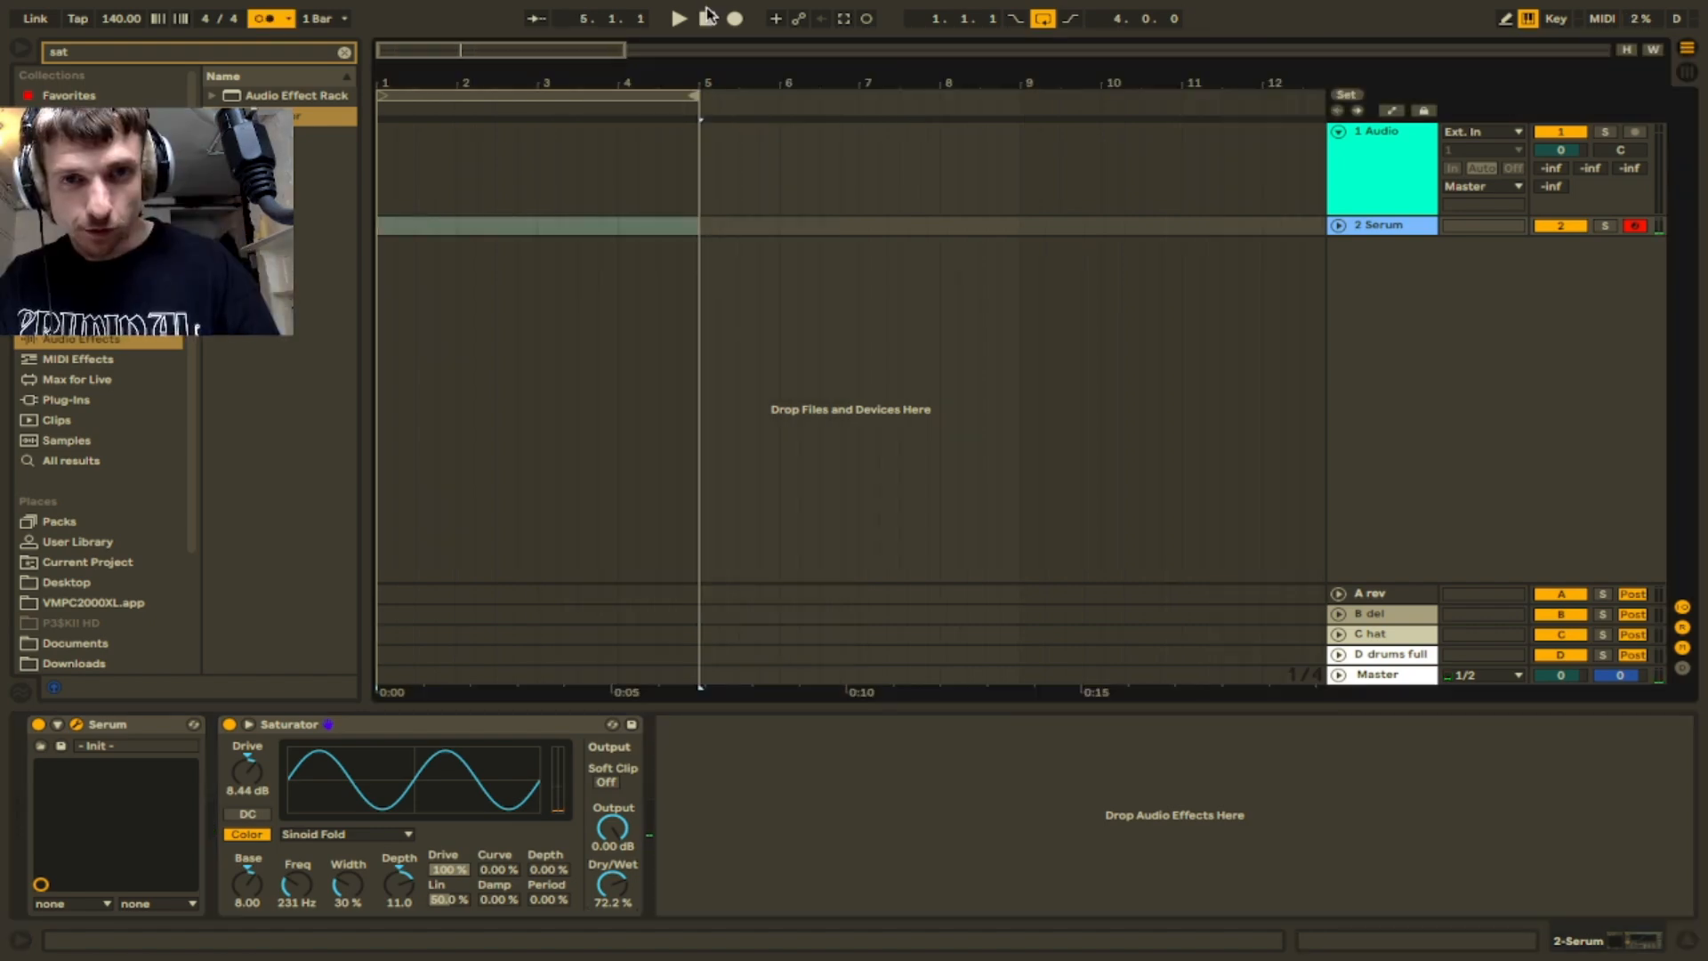
- Record a four-bar MIDI bass pattern on the Serum track and duplicate the track
left_click(708, 20)
left_click(730, 20)
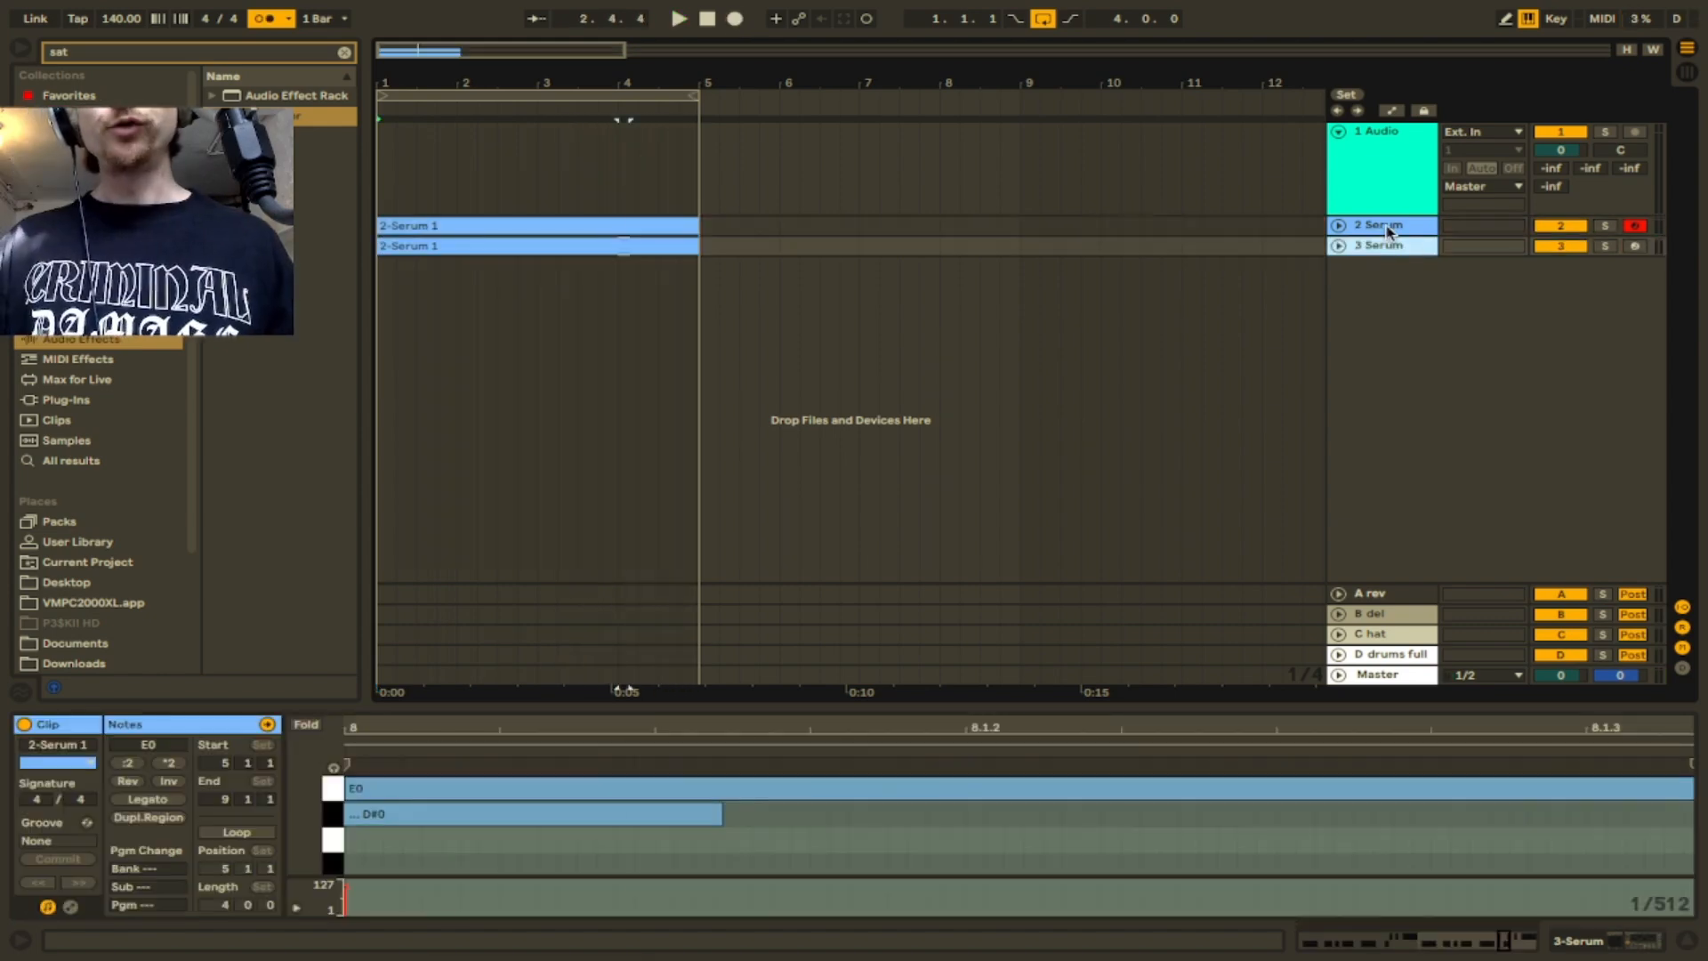
- Freeze the first Serum track and flatten it to audio
left_click(1387, 228)
left_click_drag(1091, 165, 1089, 437)
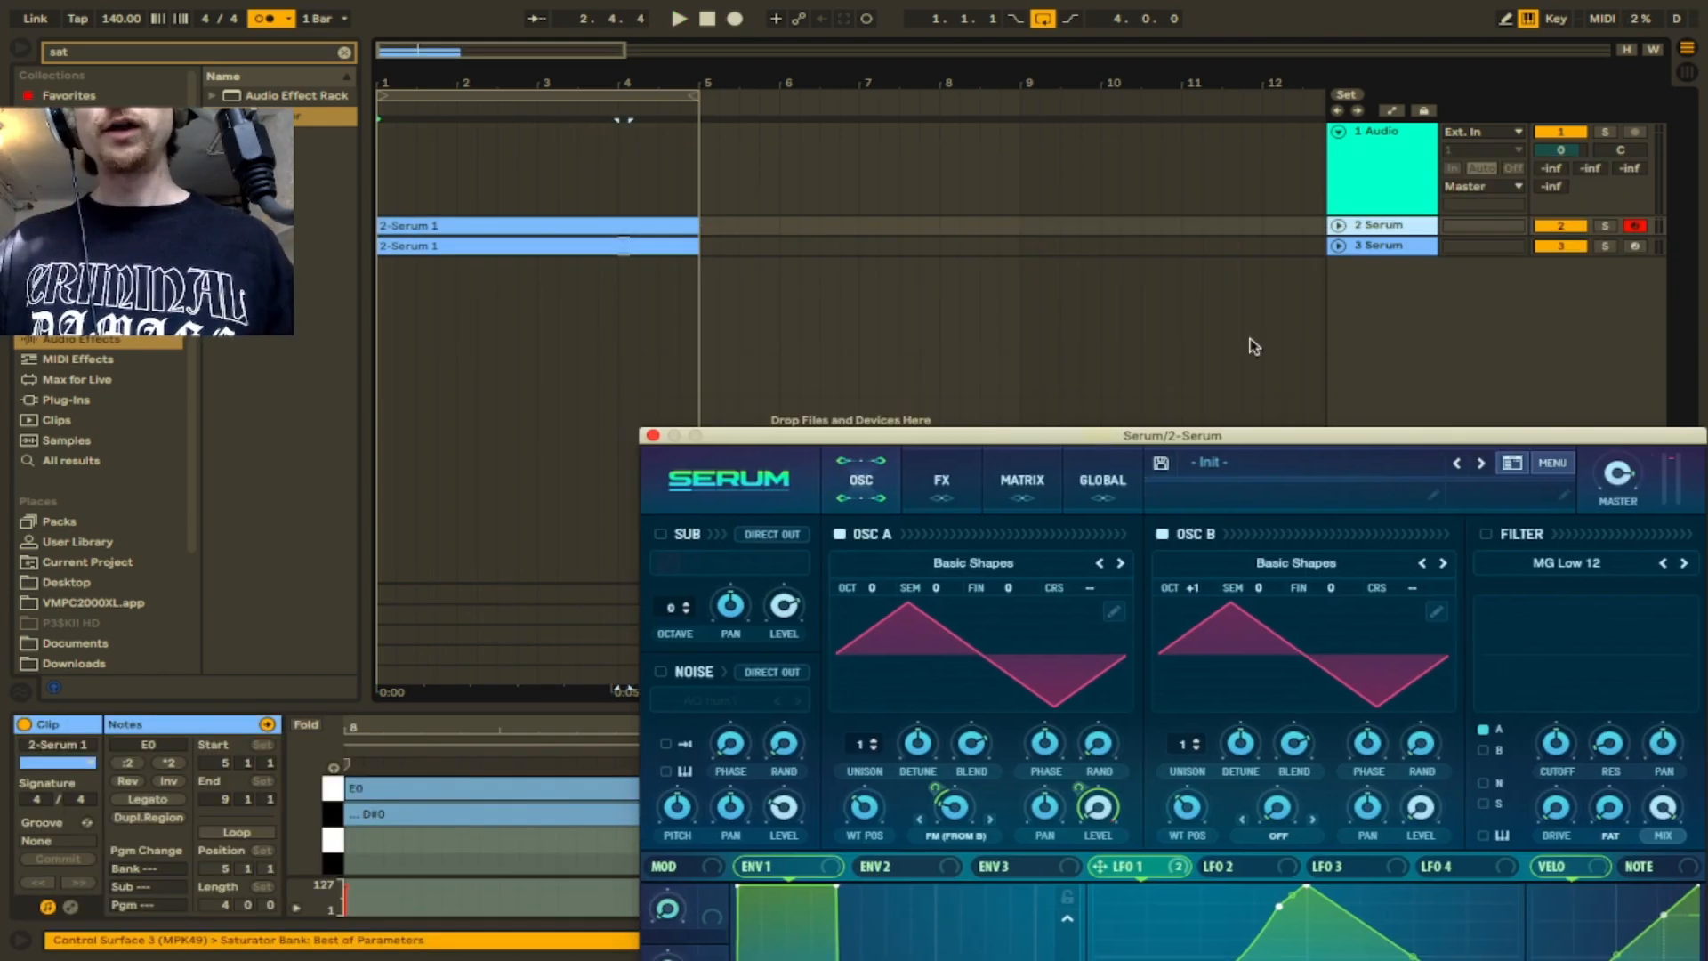
right_click(1365, 233)
left_click(1383, 271)
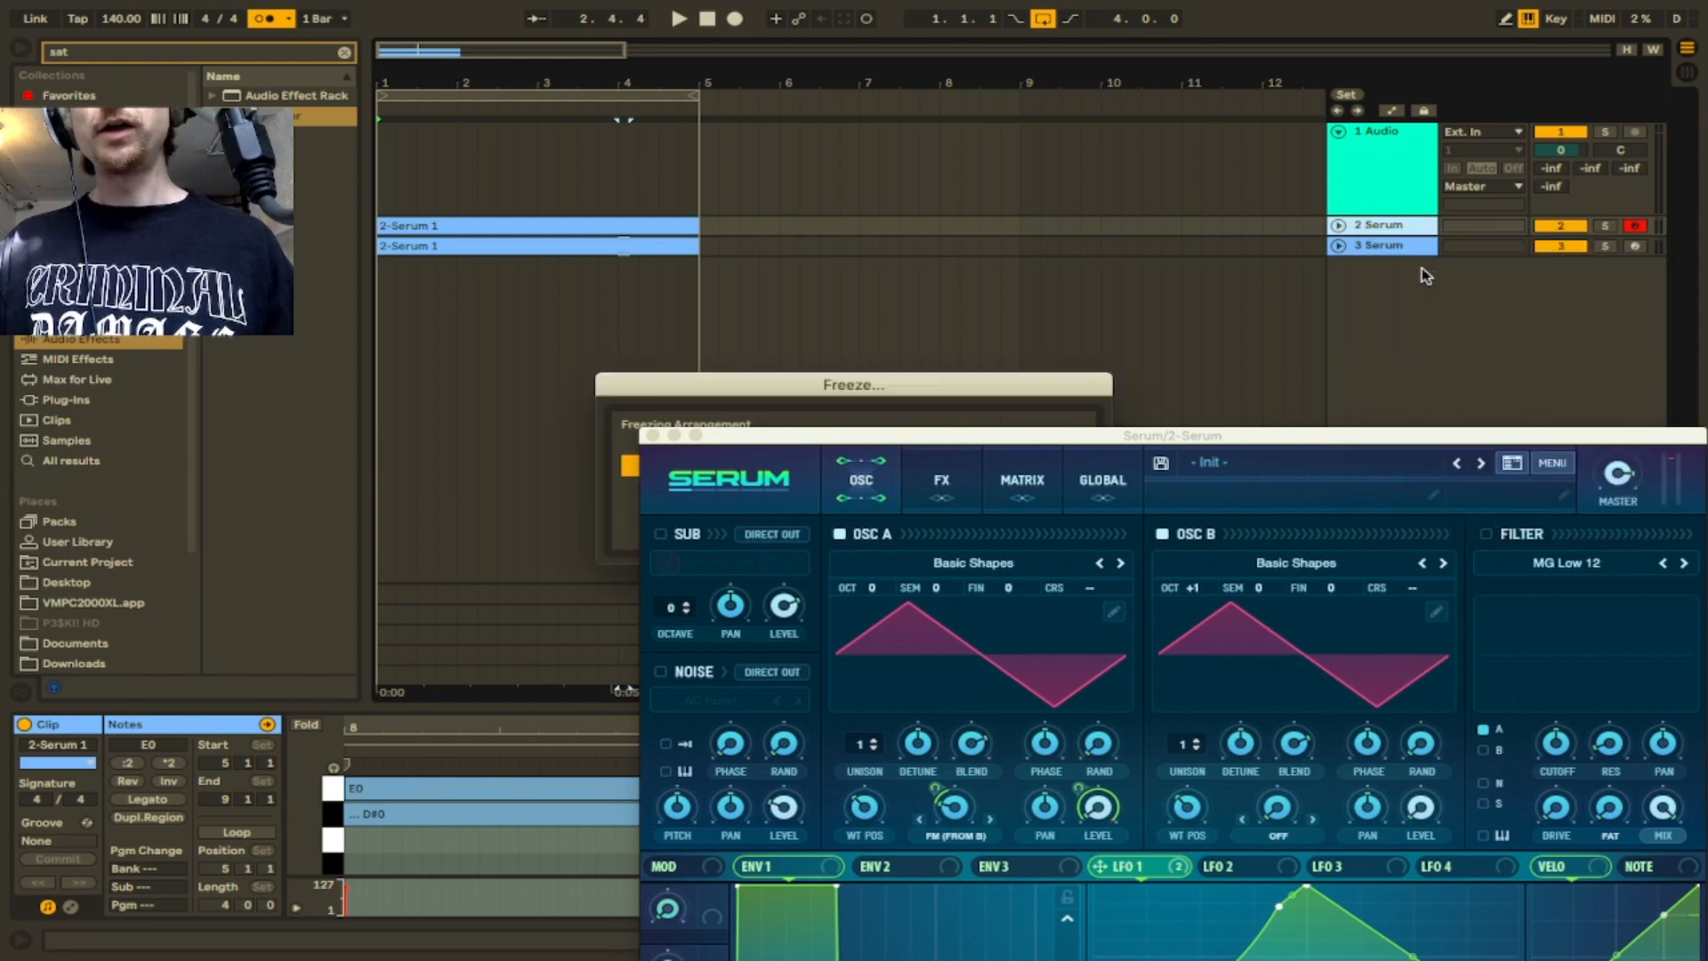
right_click(1378, 228)
left_click(1427, 367)
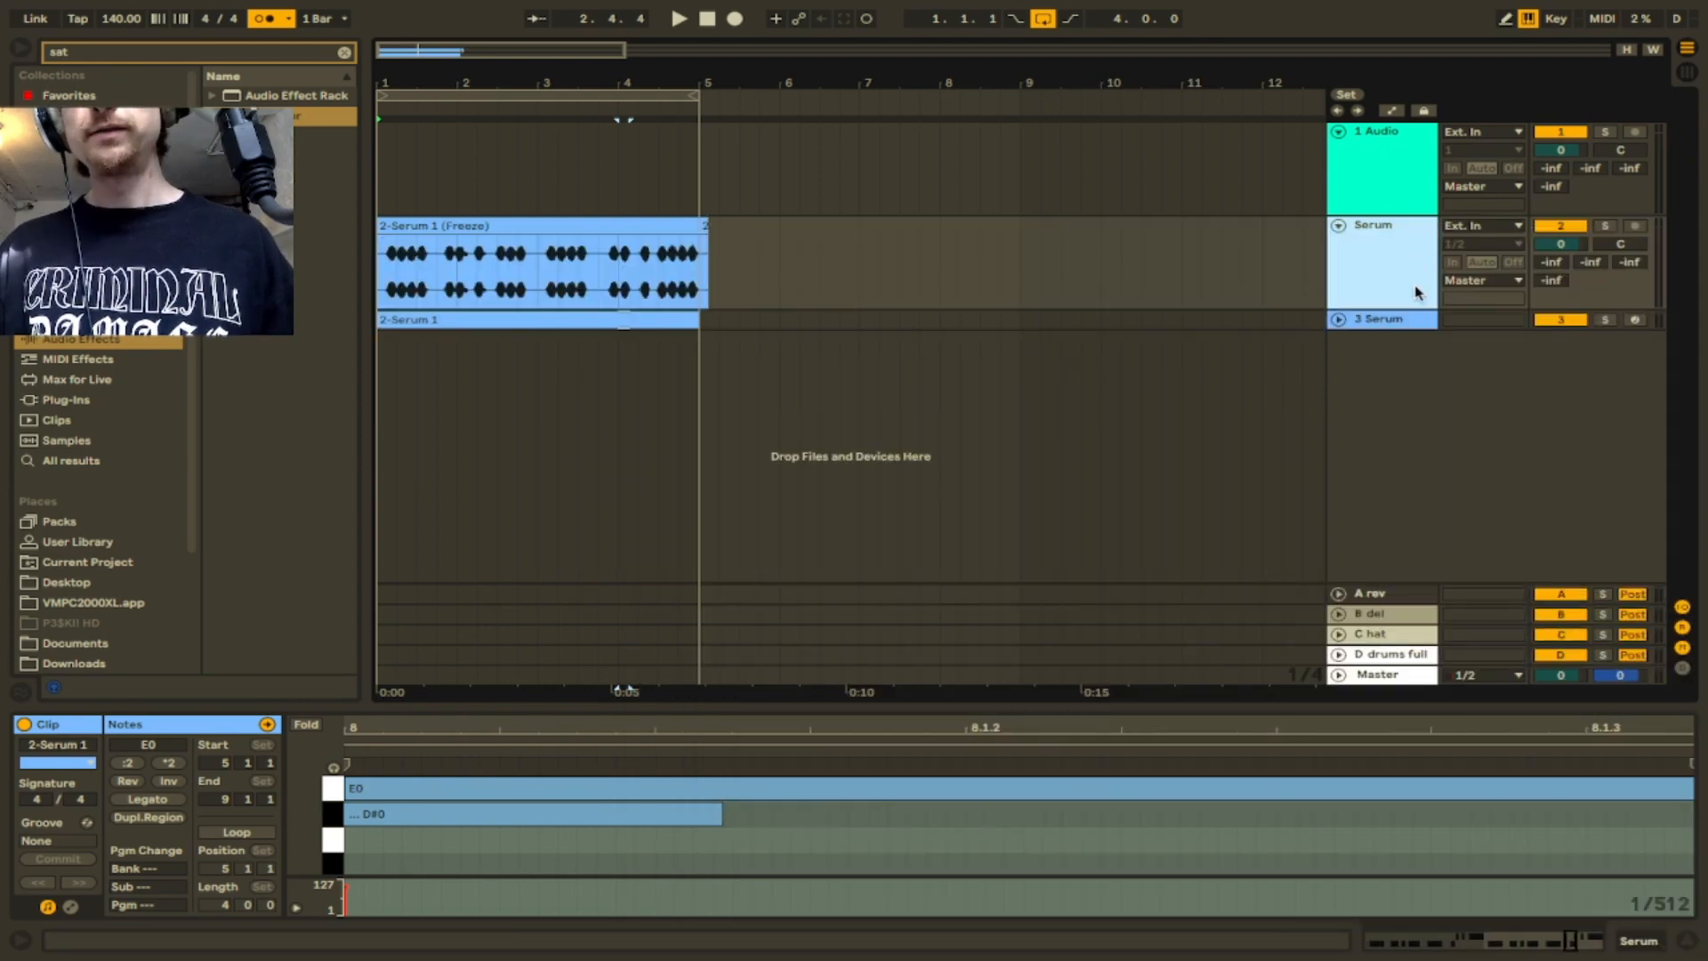
- Move the duplicated track's MIDI clip to start at bar 5 and remove the leftover tail after the flattened audio clip
left_click(1337, 319)
left_click_drag(427, 356, 749, 244)
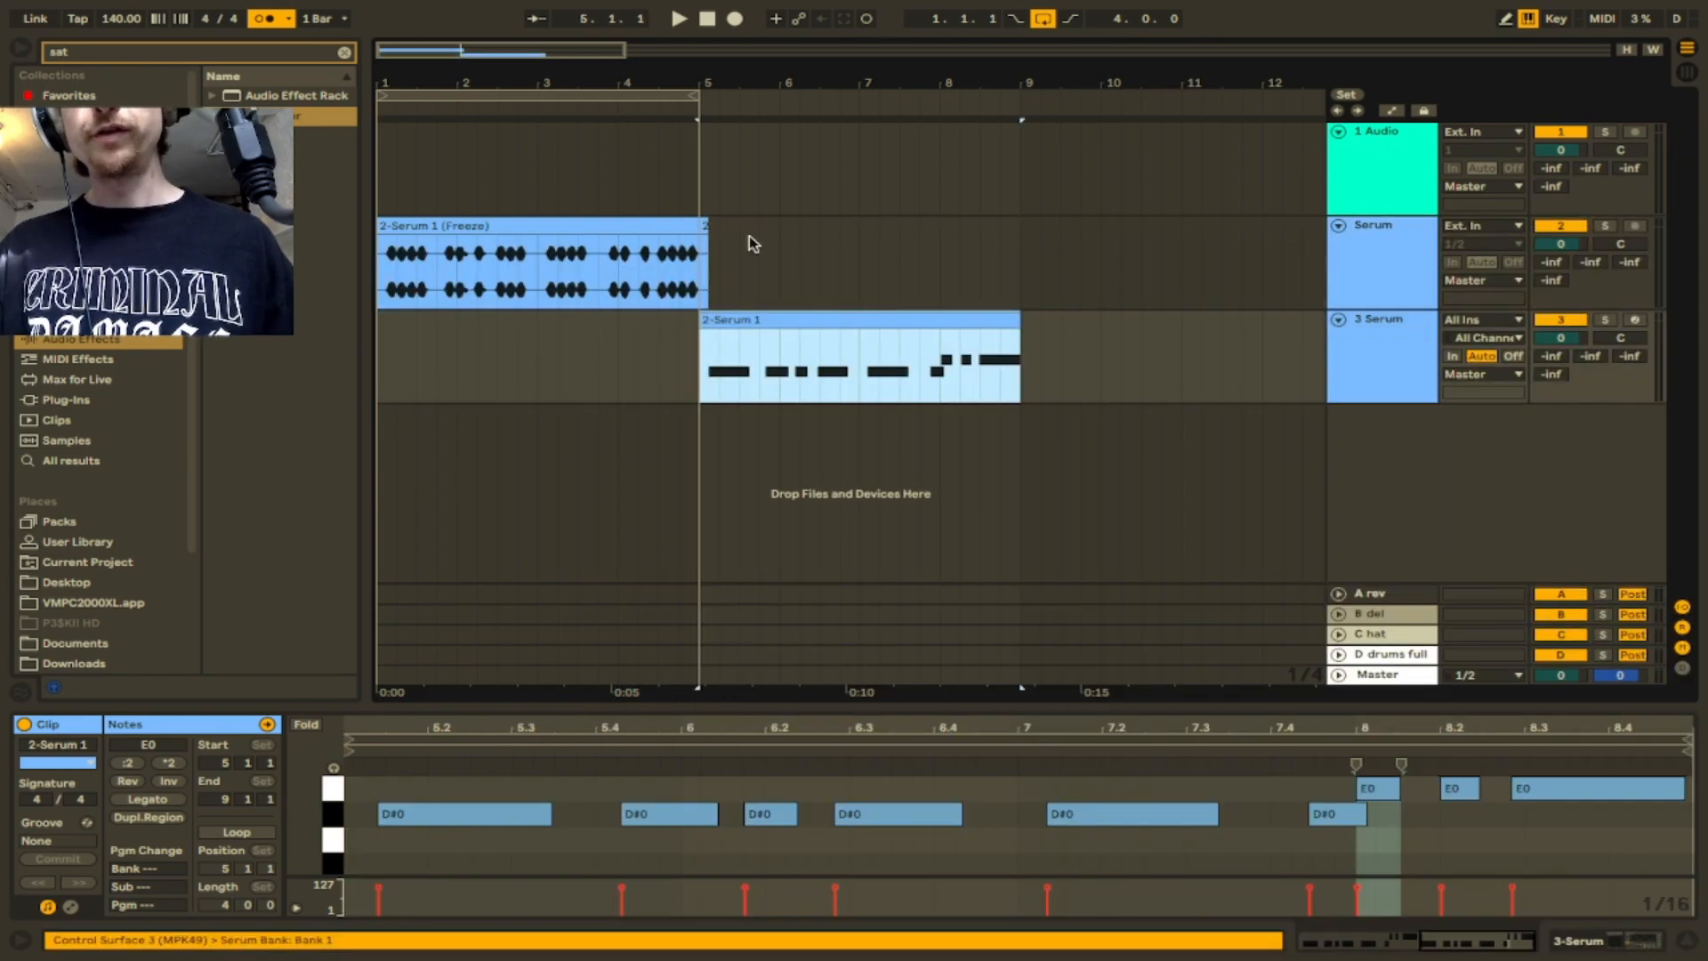
left_click(703, 223)
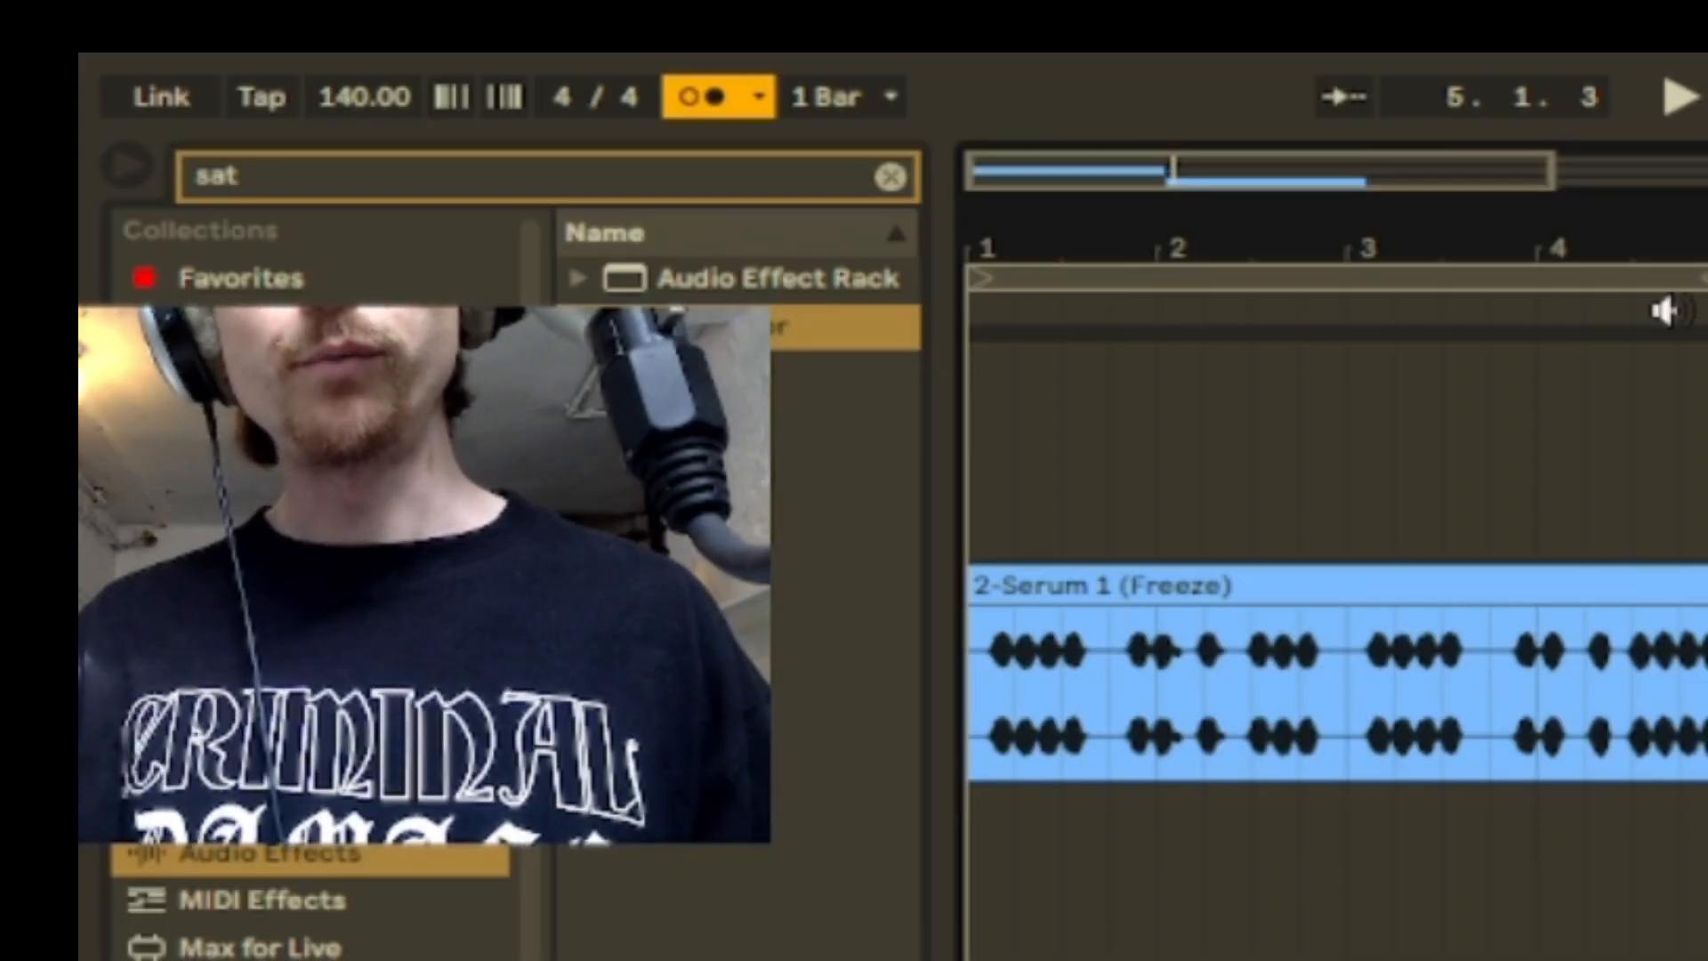
- Loop the eight bars from bar 1 to bar 9 and start playback
left_click_drag(973, 674, 1021, 265)
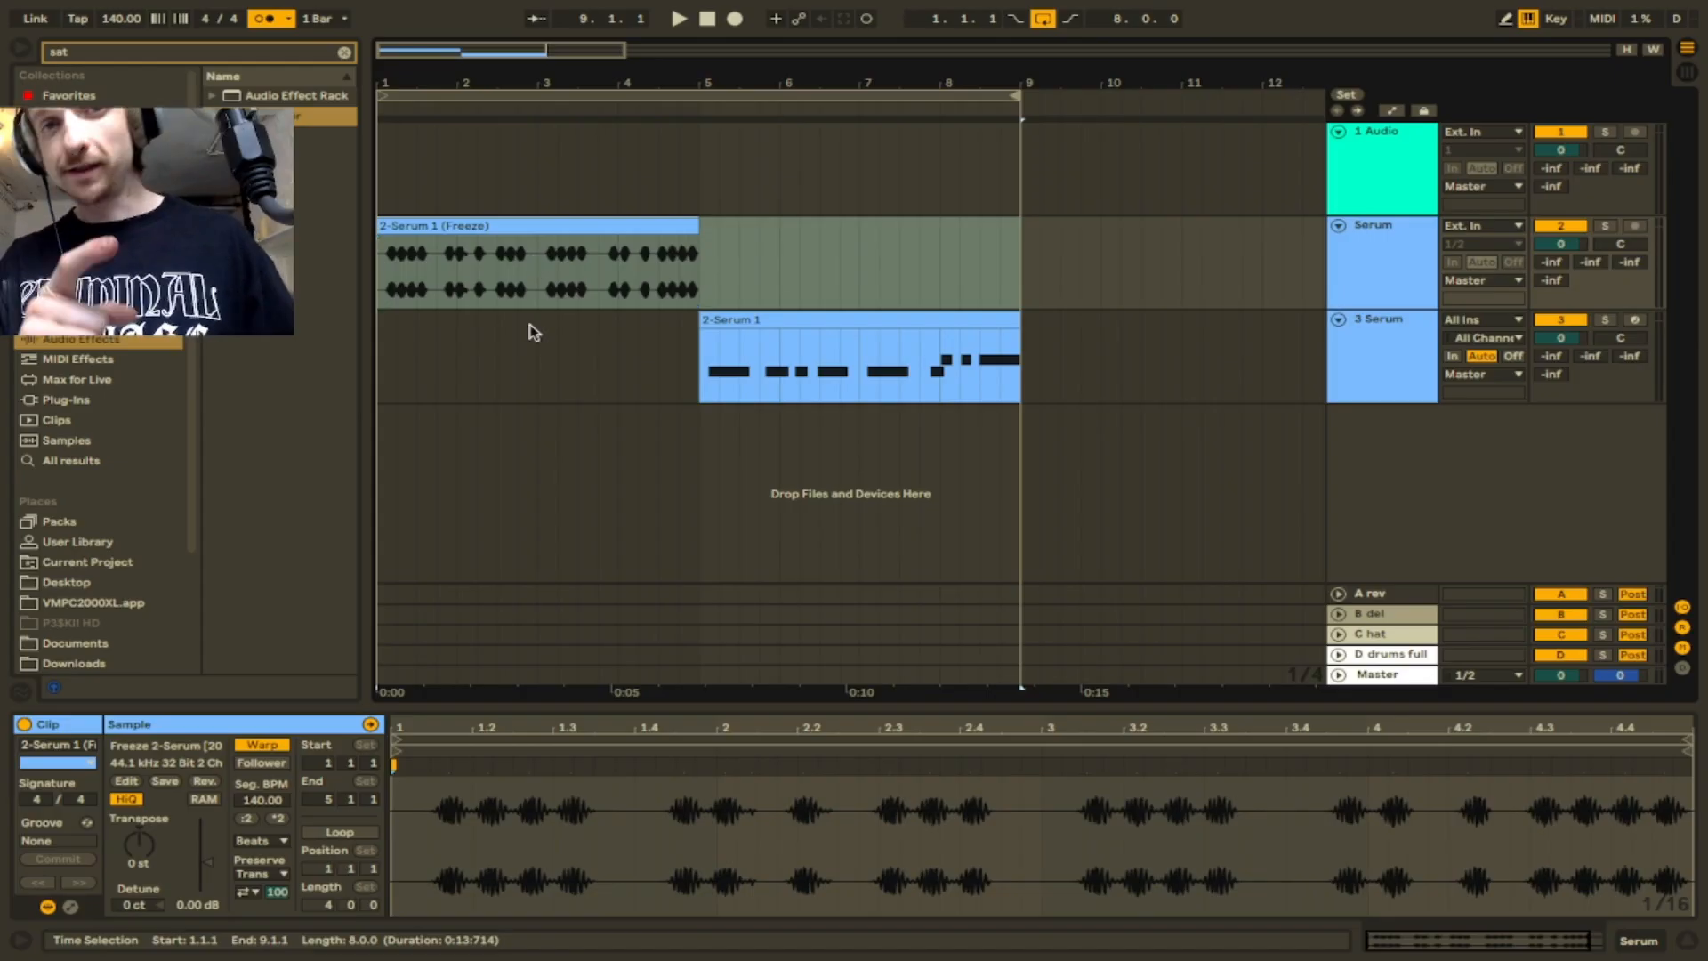
key("space")
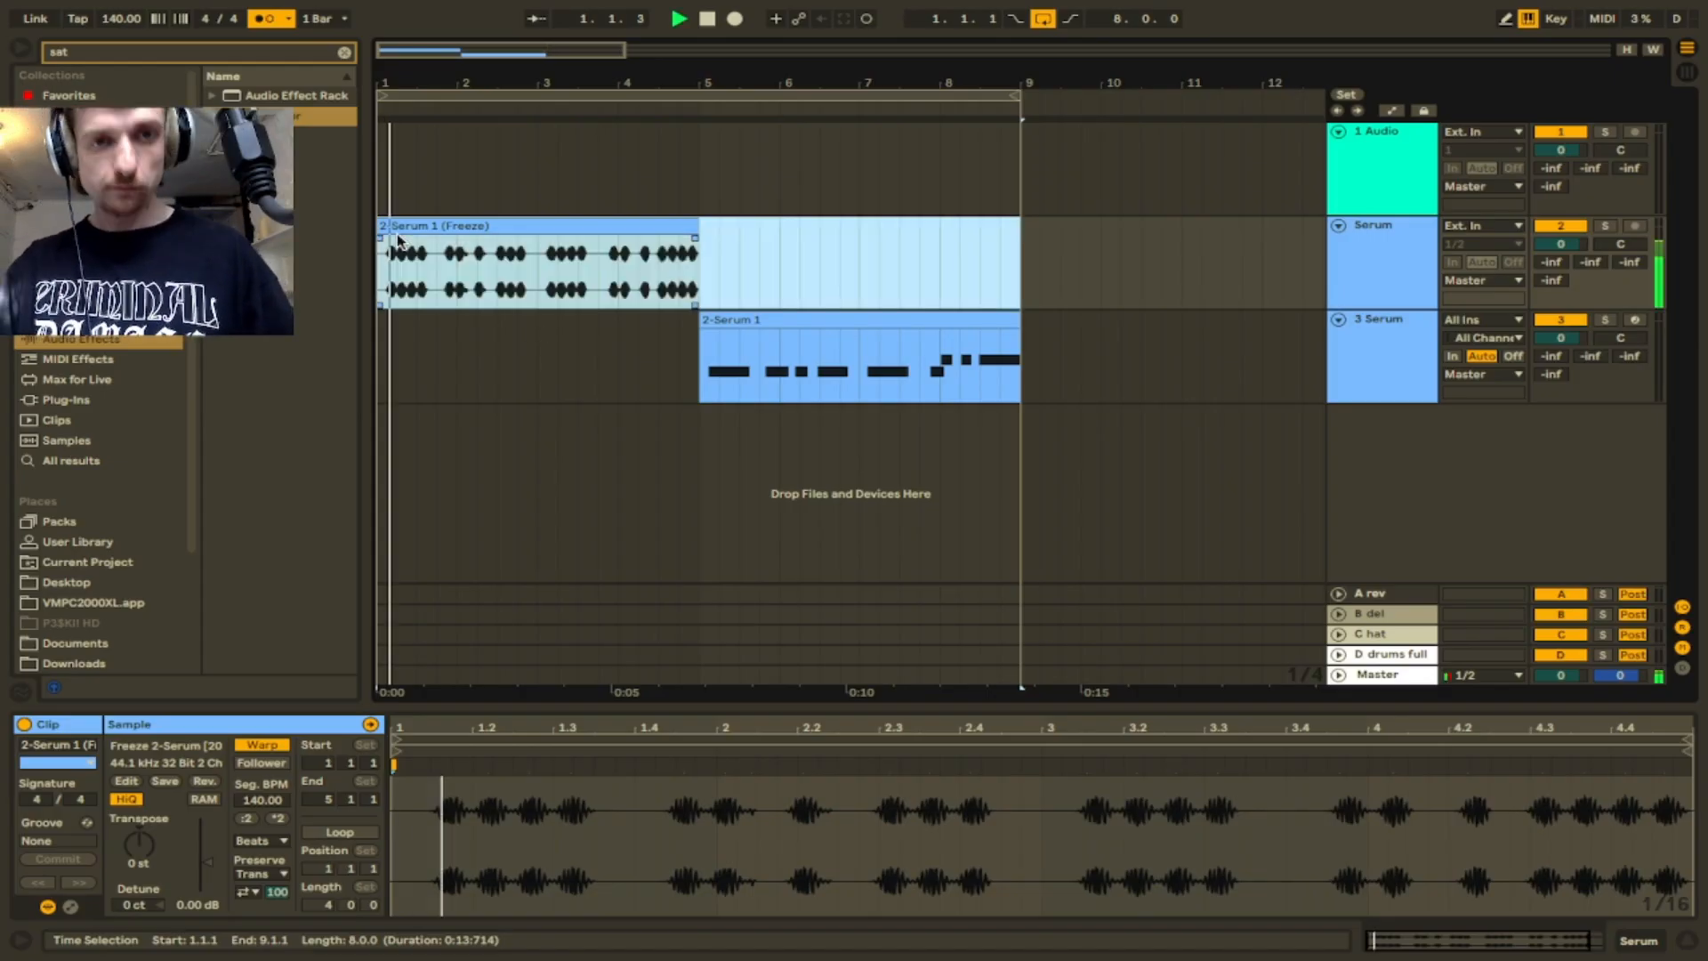
- In the duplicated track's Serum, set oscillator B's octave to +3 and LFO 1's delay to 1/256, and play the clip at bar 5
left_click(816, 322)
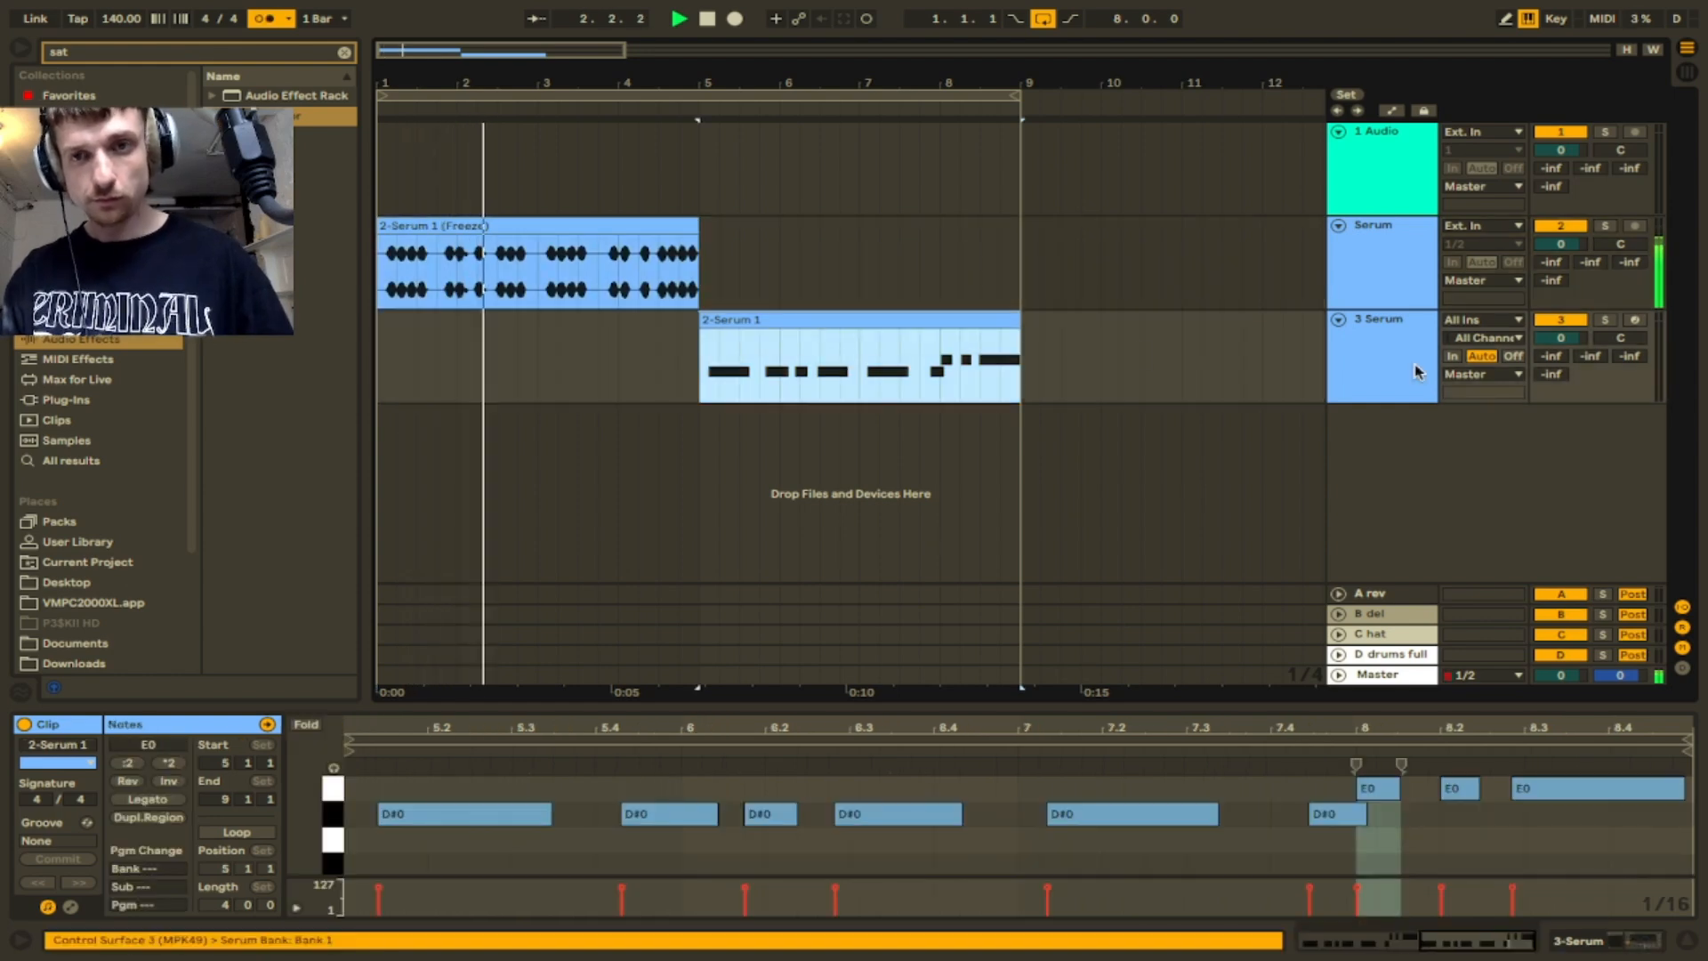
left_click(1240, 392)
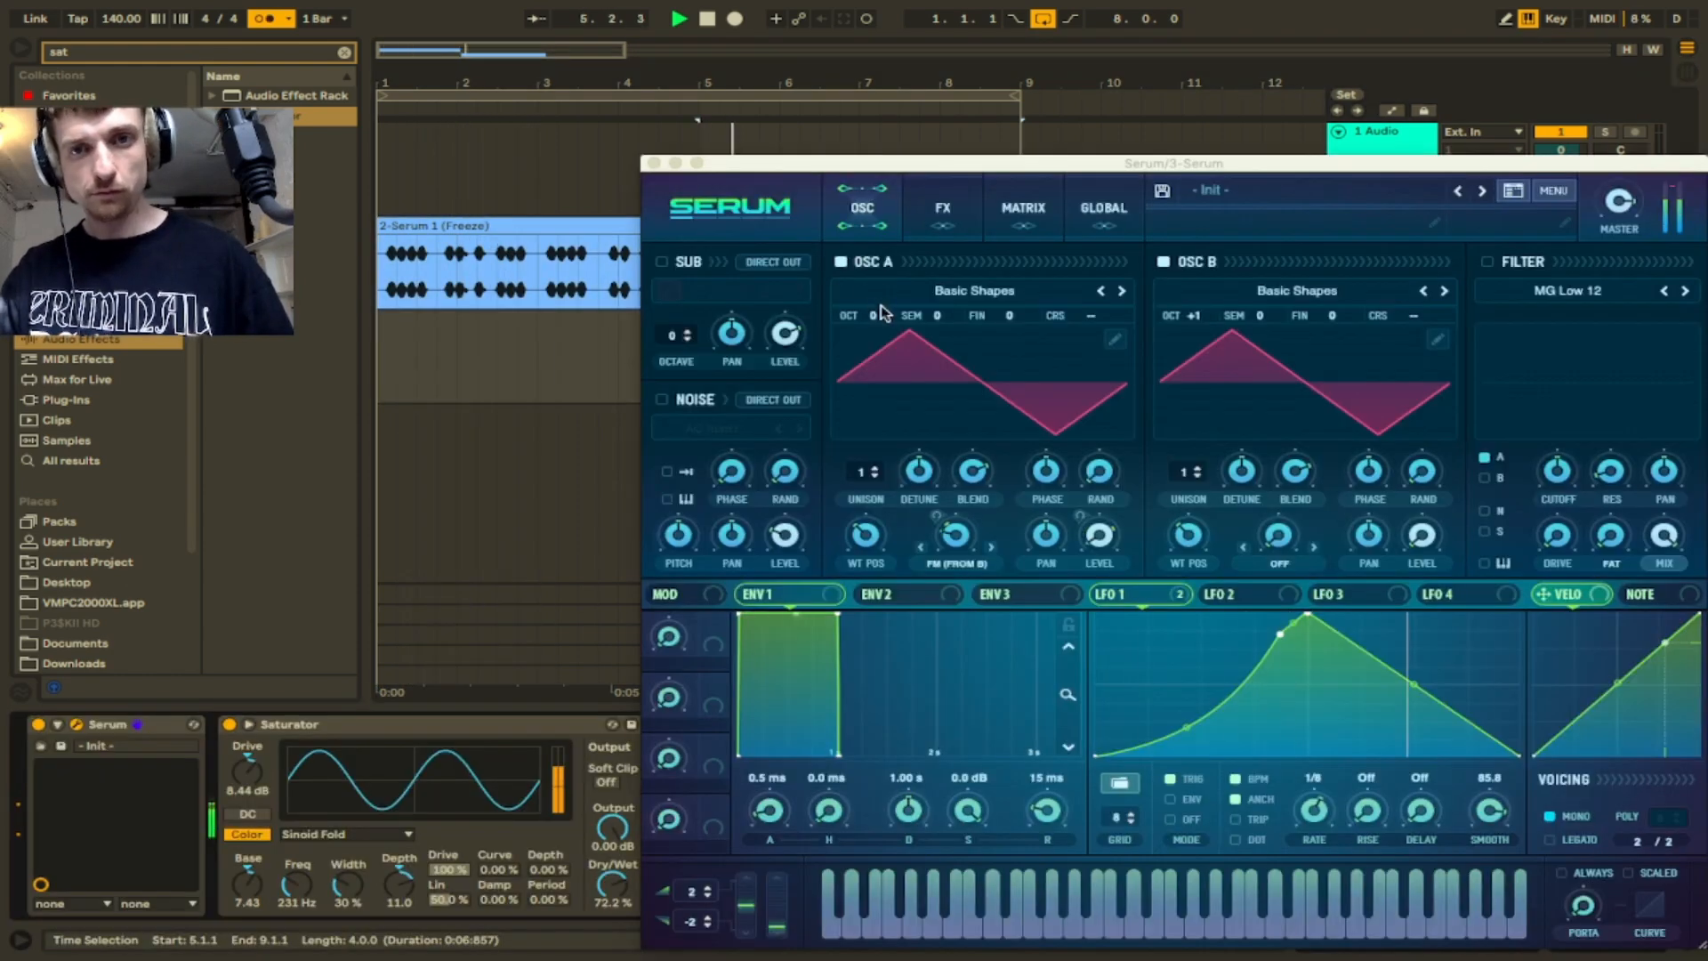
left_click_drag(1193, 316, 1205, 268)
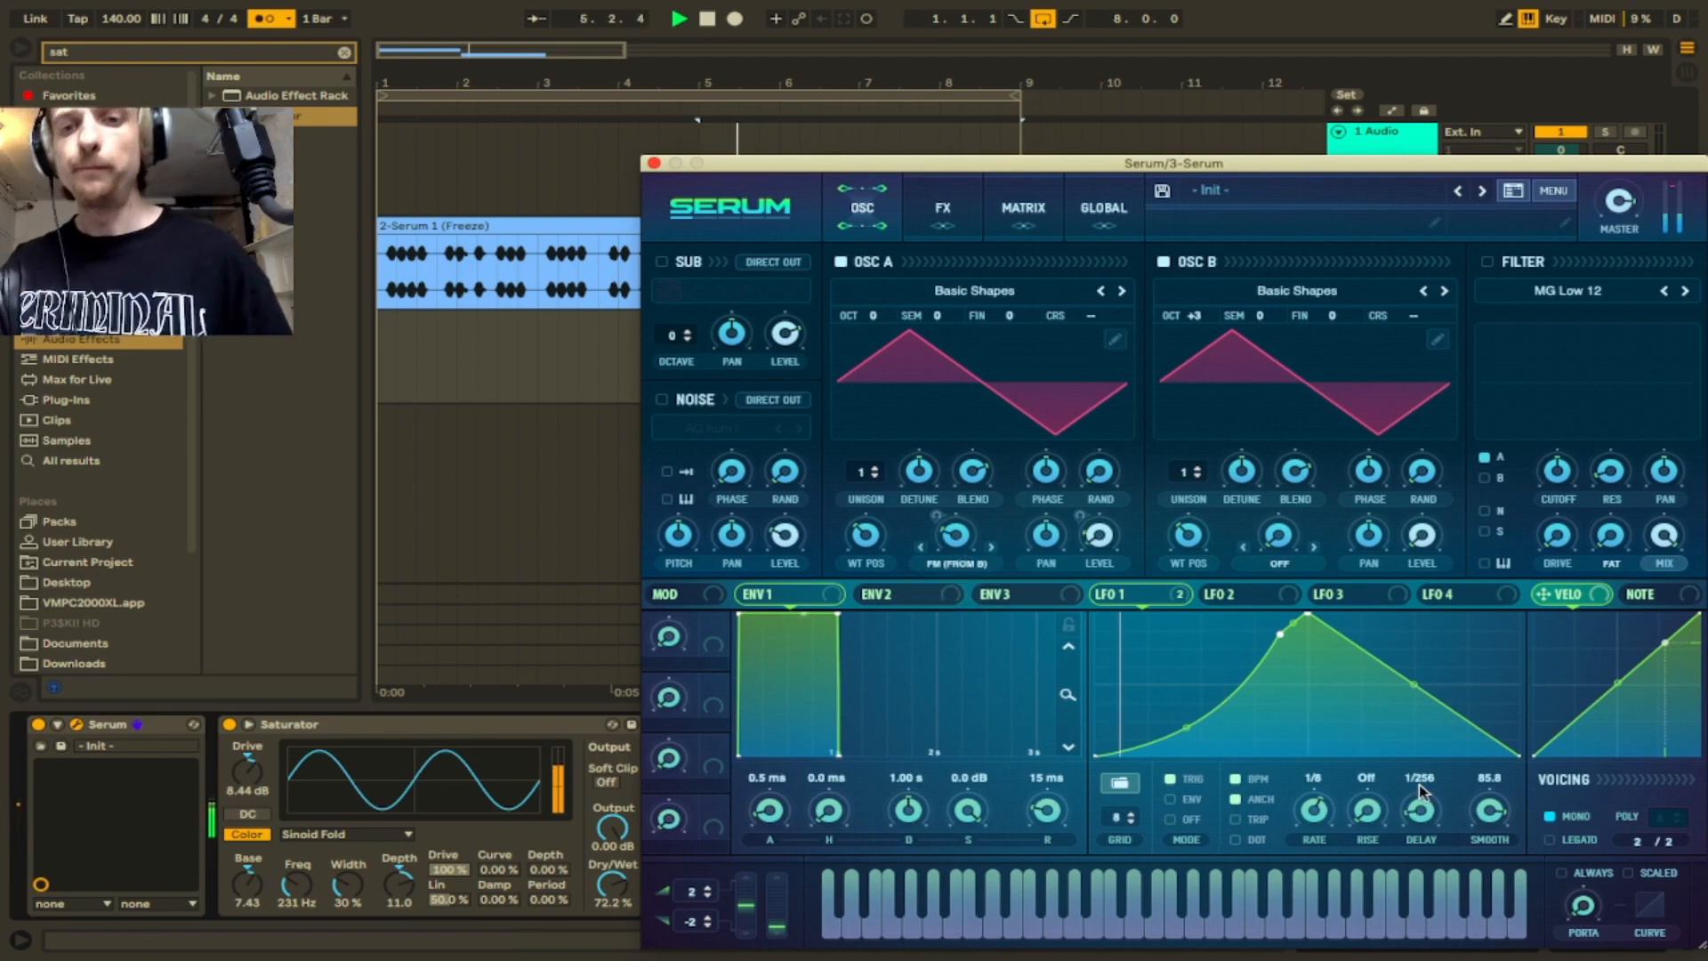
key("space")
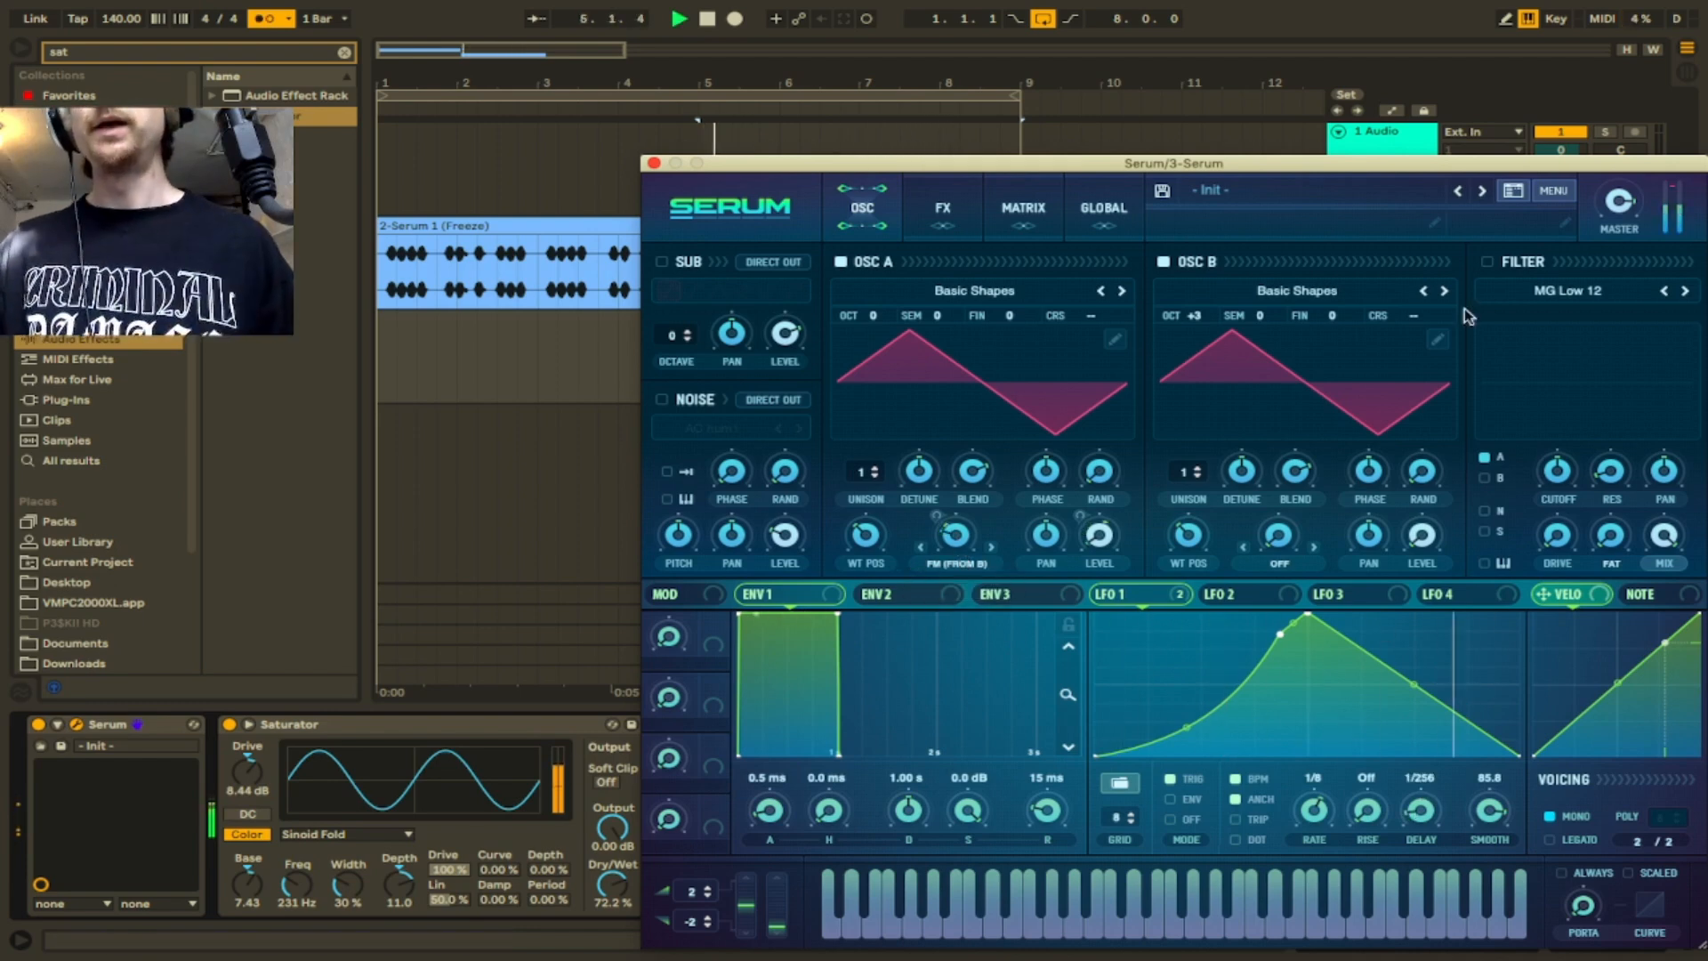
- Enable the MG Low 12 filter and modulate its cutoff and drive with LFO 1
left_click(1481, 264)
left_click_drag(1170, 596, 1555, 487)
key("space")
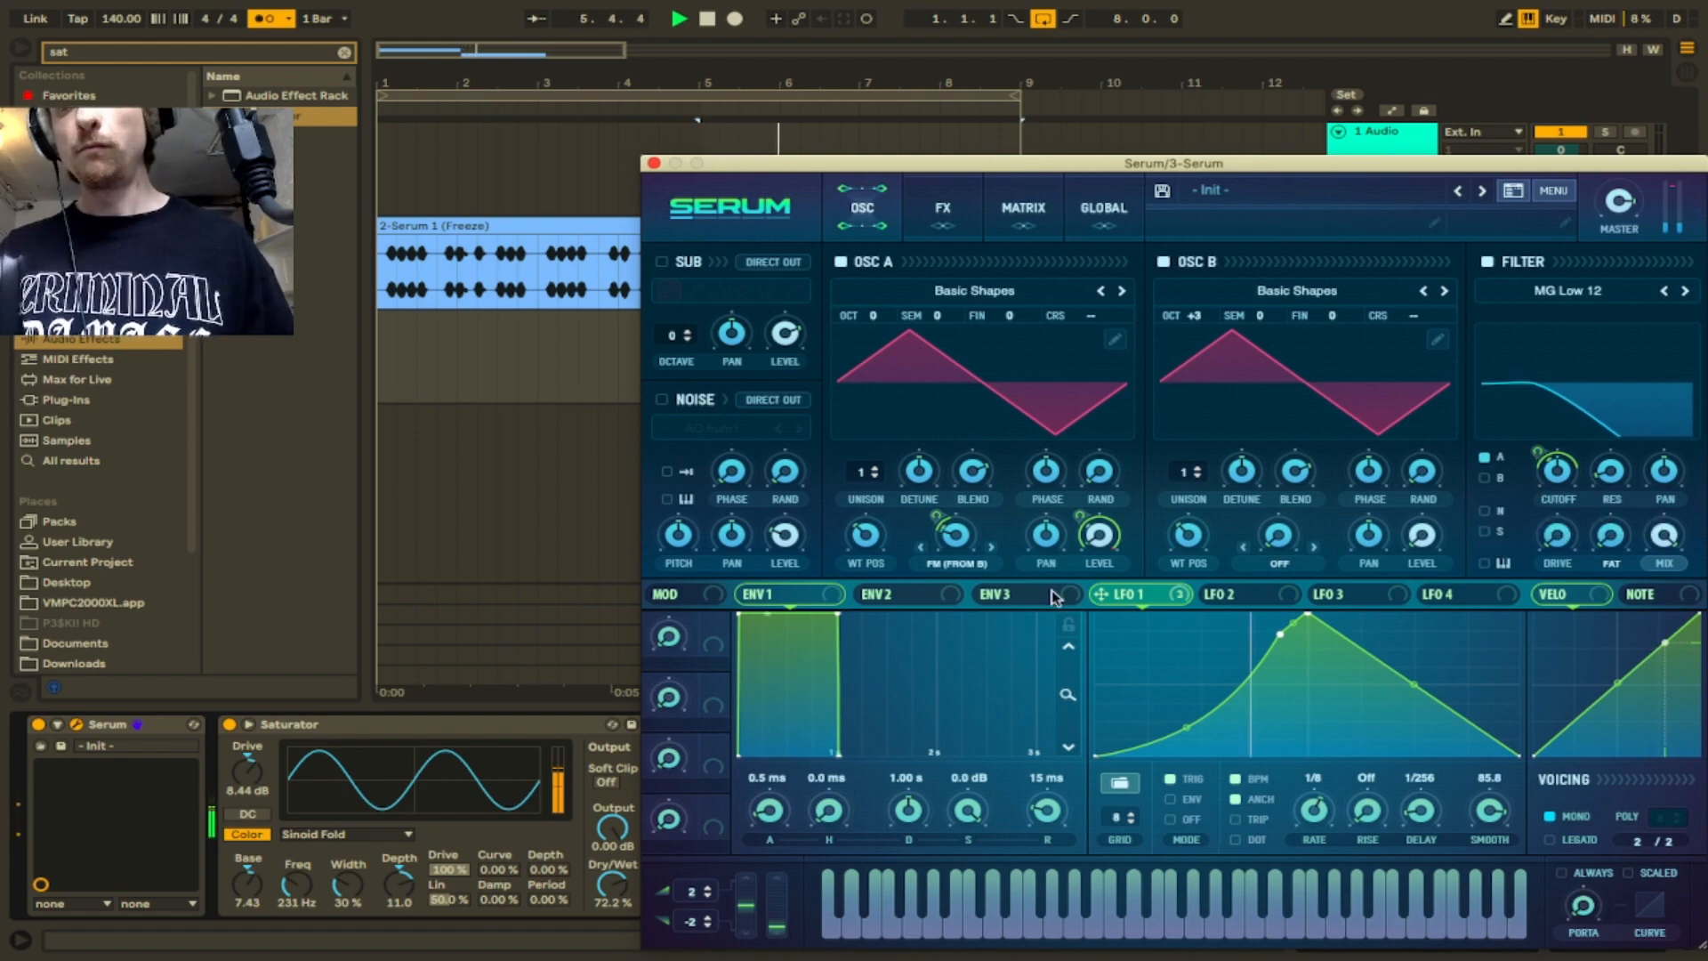
left_click_drag(1100, 594, 1557, 534)
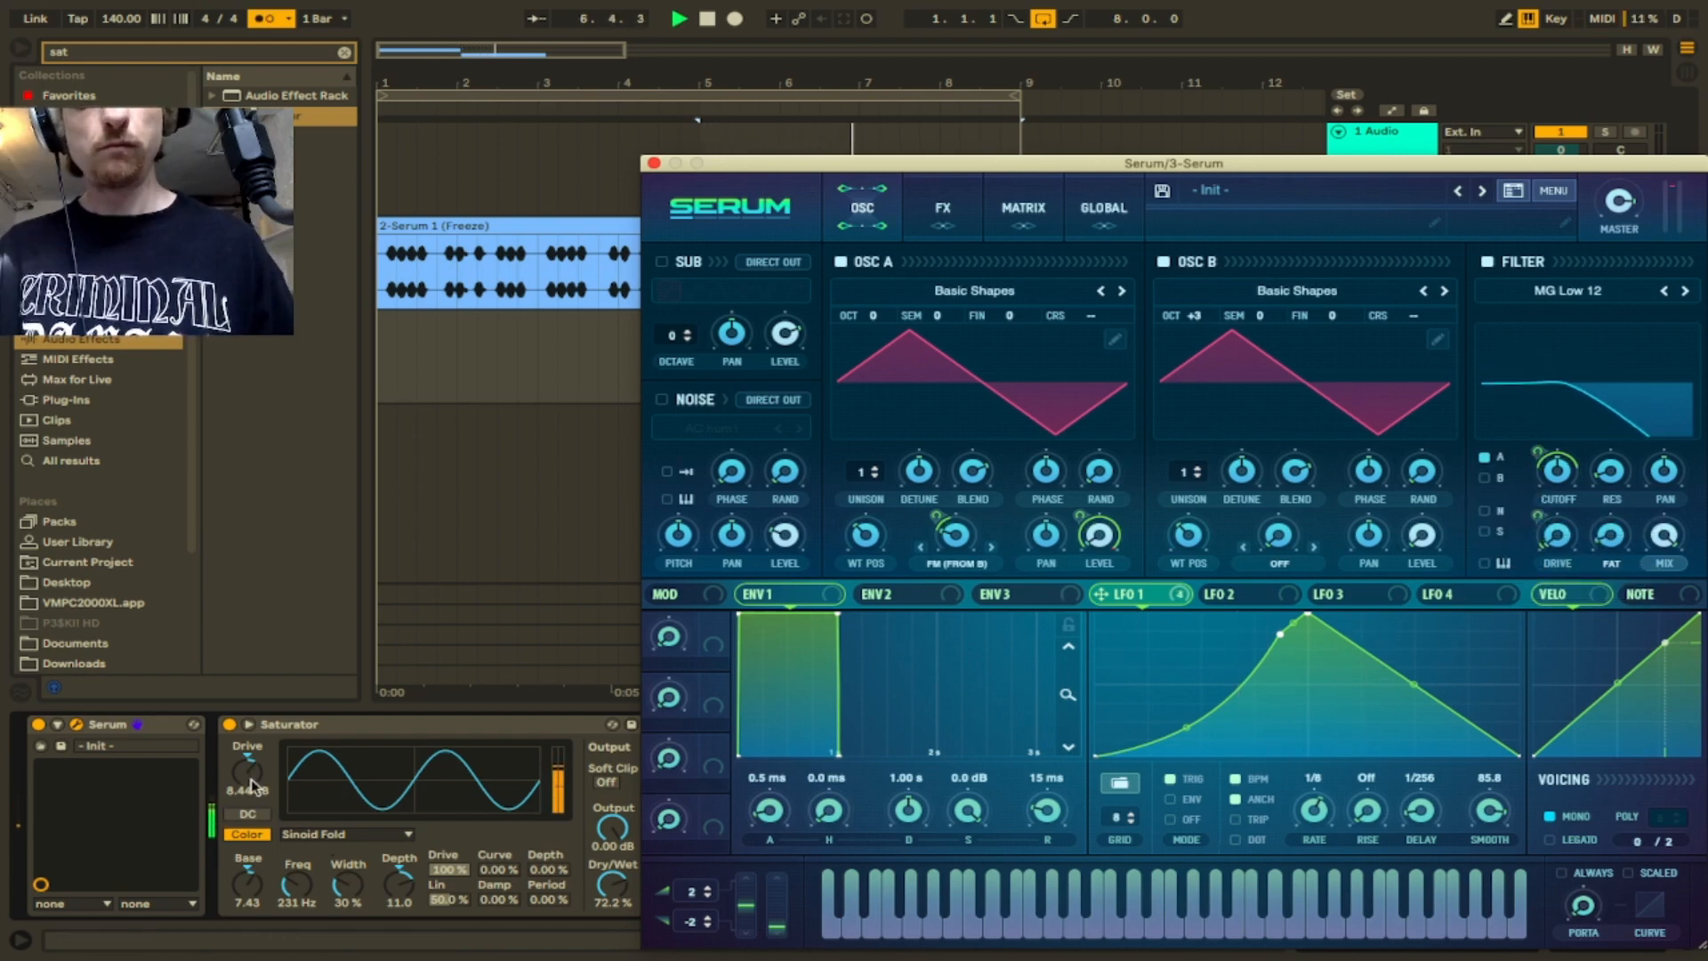
- Lower the Saturator's base to -12.6, set oscillator B's octave to +2 and stop playback
left_click_drag(248, 883, 247, 947)
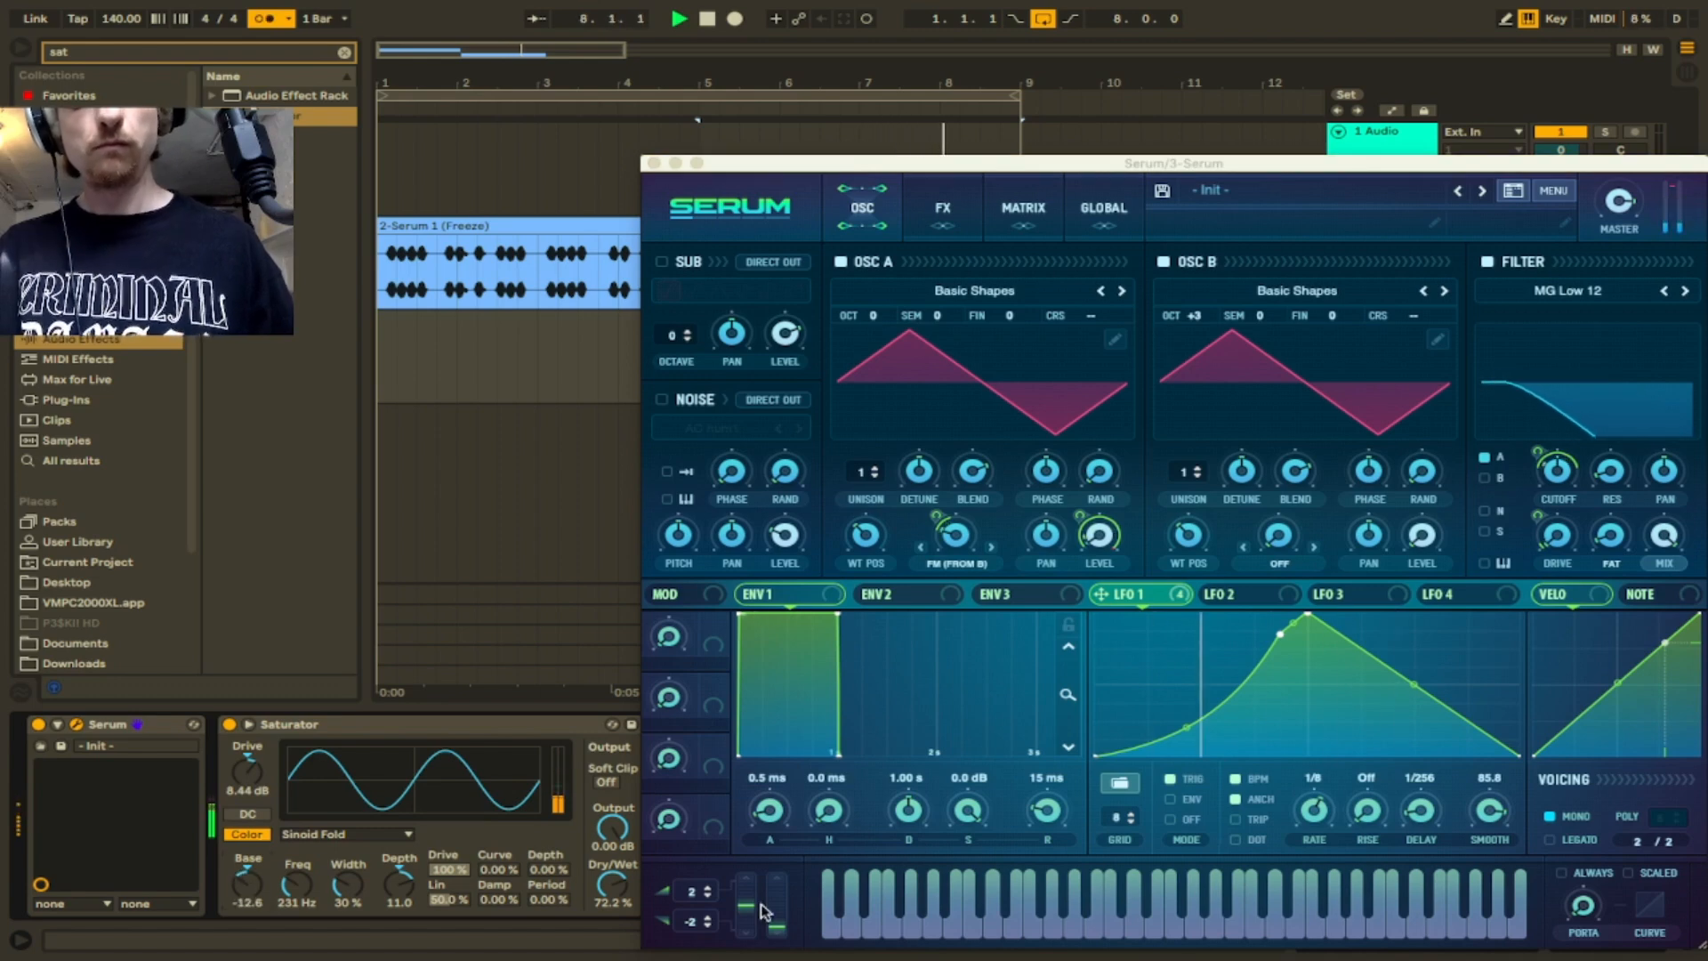
left_click_drag(1211, 303, 1211, 308)
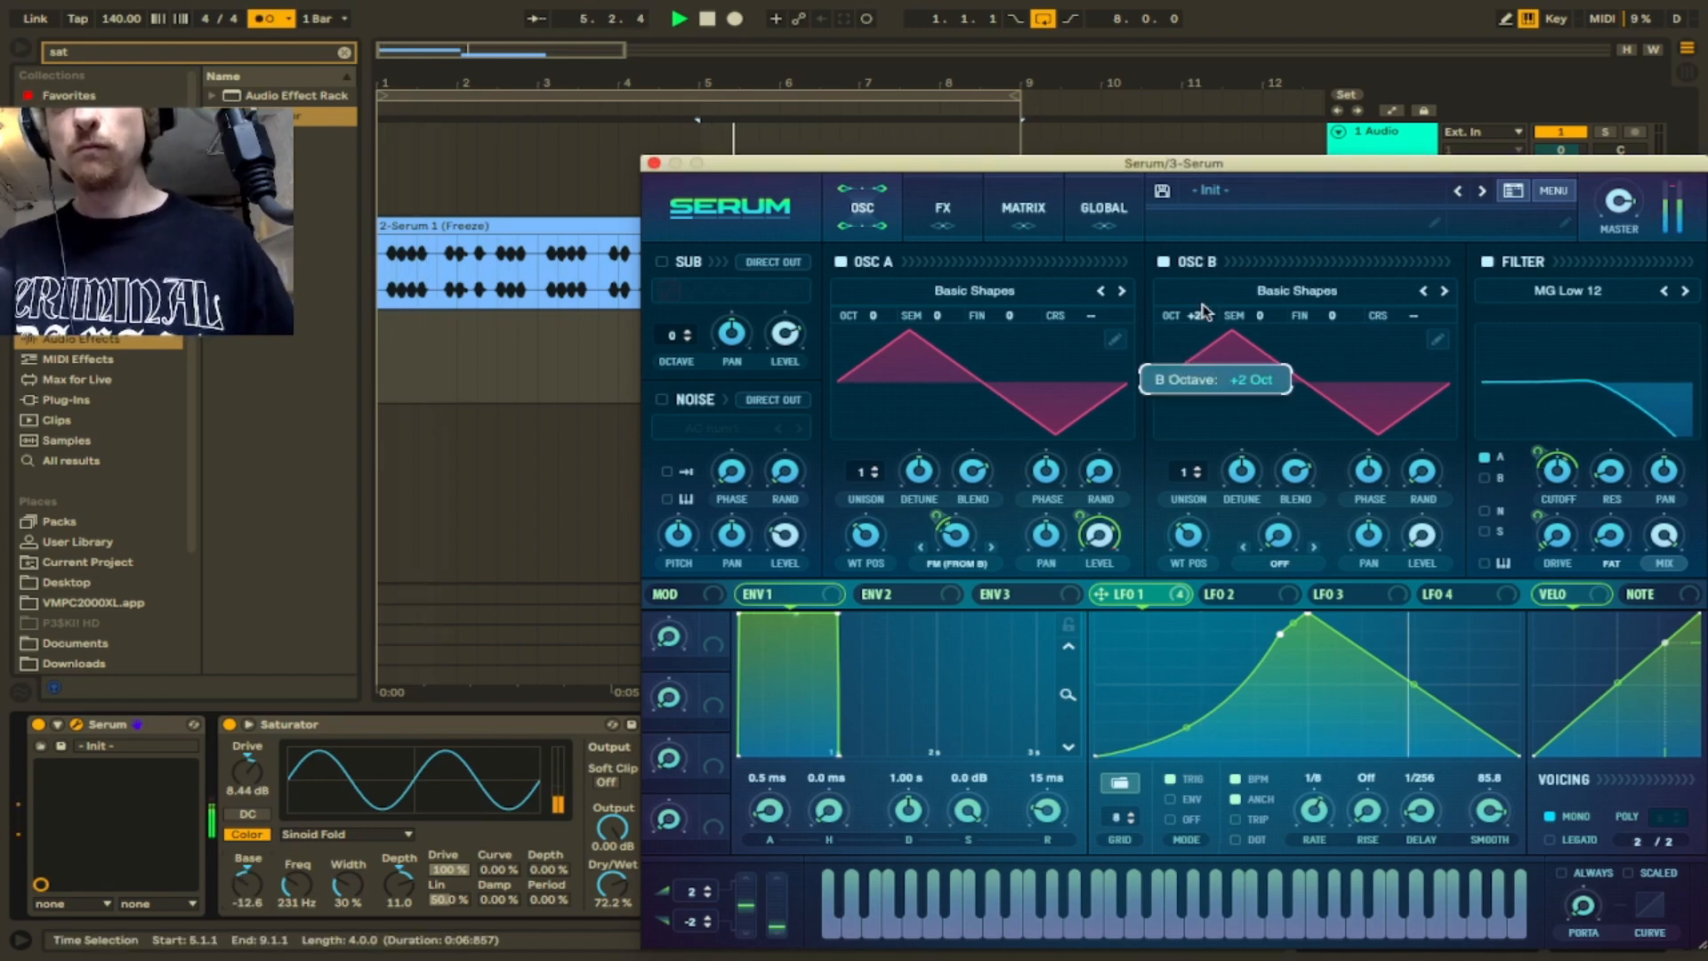
key("space")
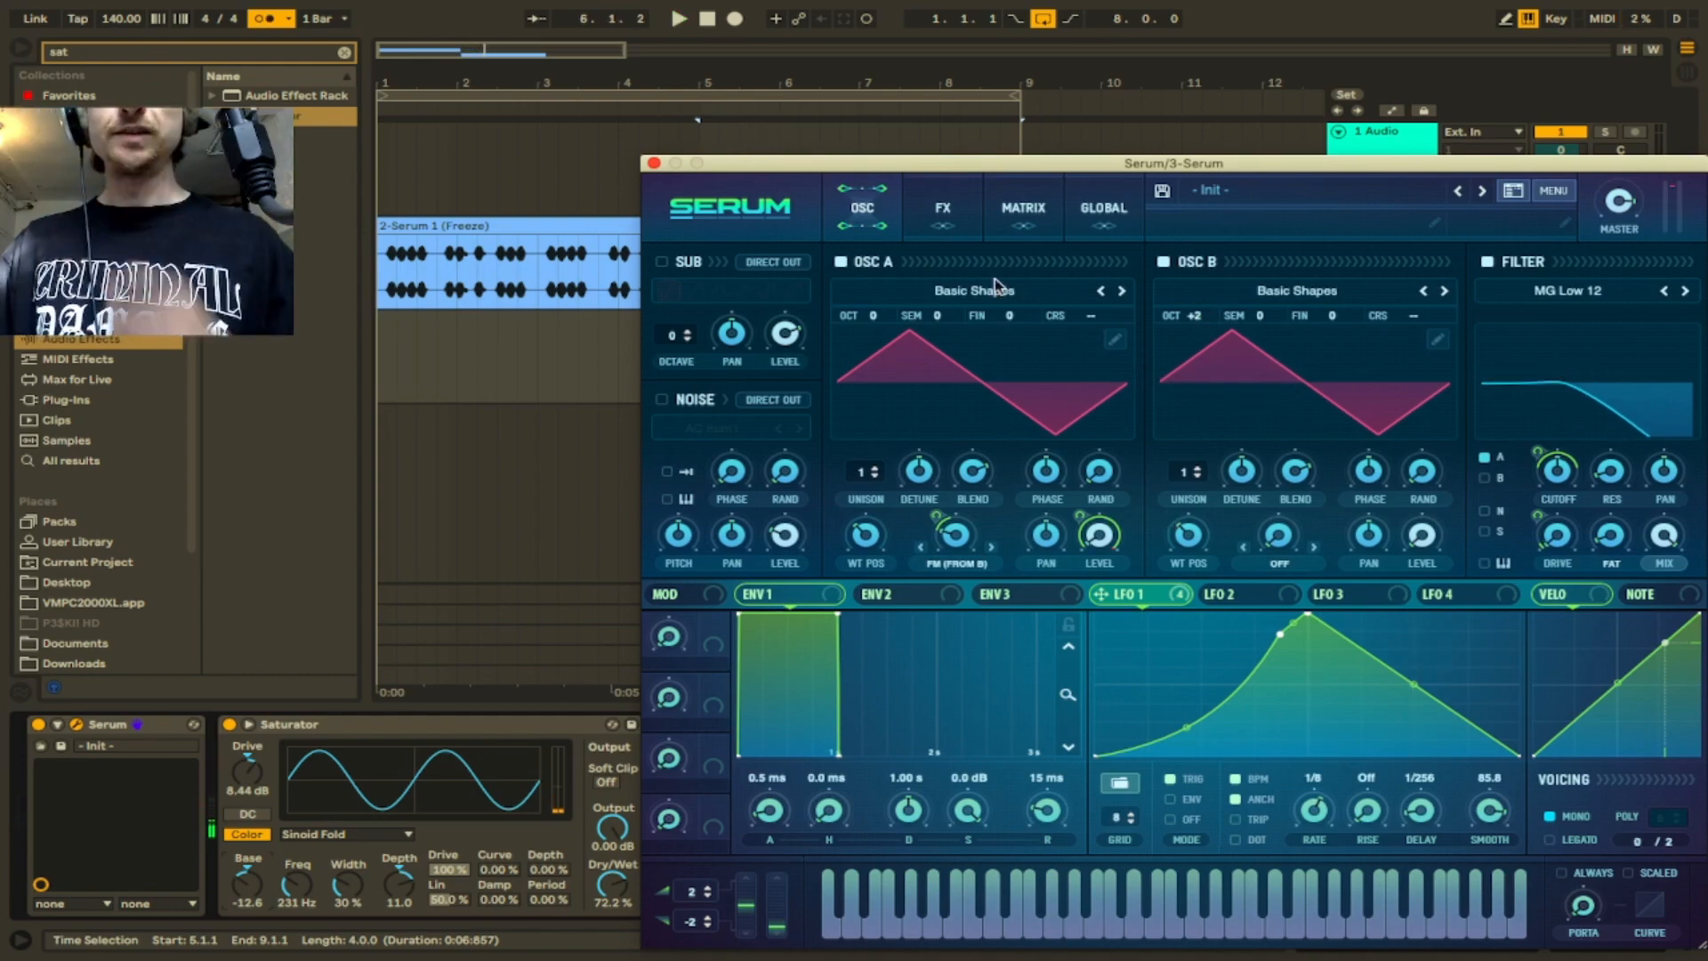
- Move the clip on track 4 Serum to start at bar 9, and freeze and flatten track 3 Serum to audio
left_click_drag(854, 167, 1354, 181)
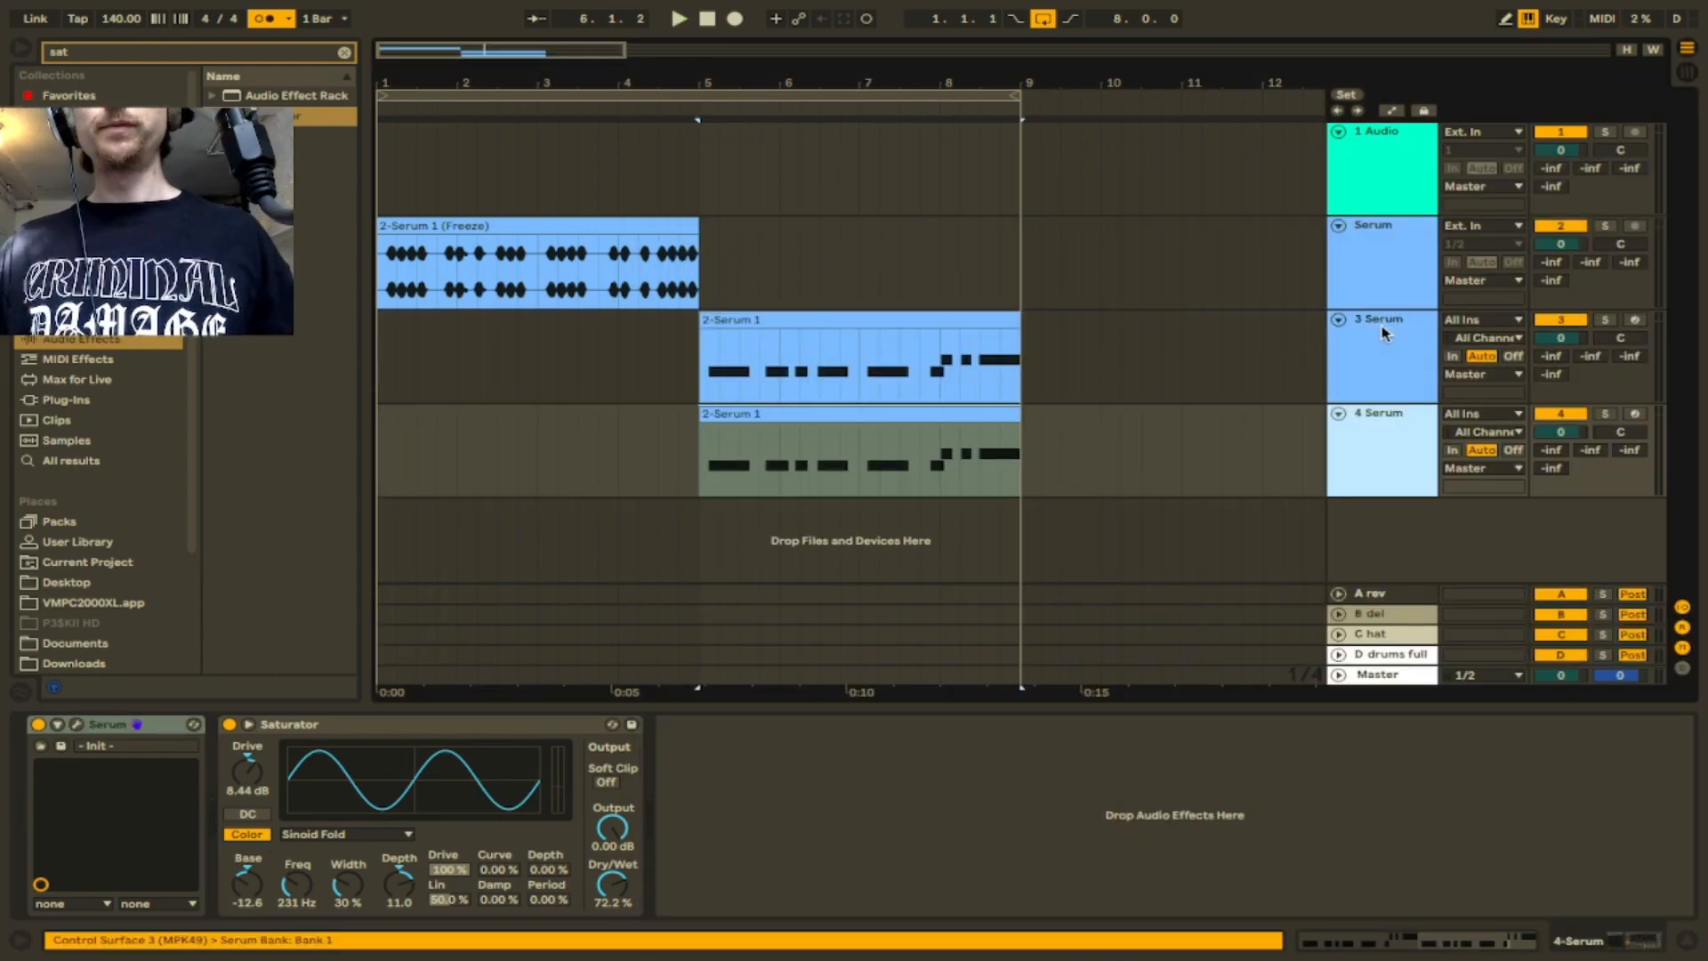
left_click_drag(933, 410, 1255, 410)
right_click(1330, 328)
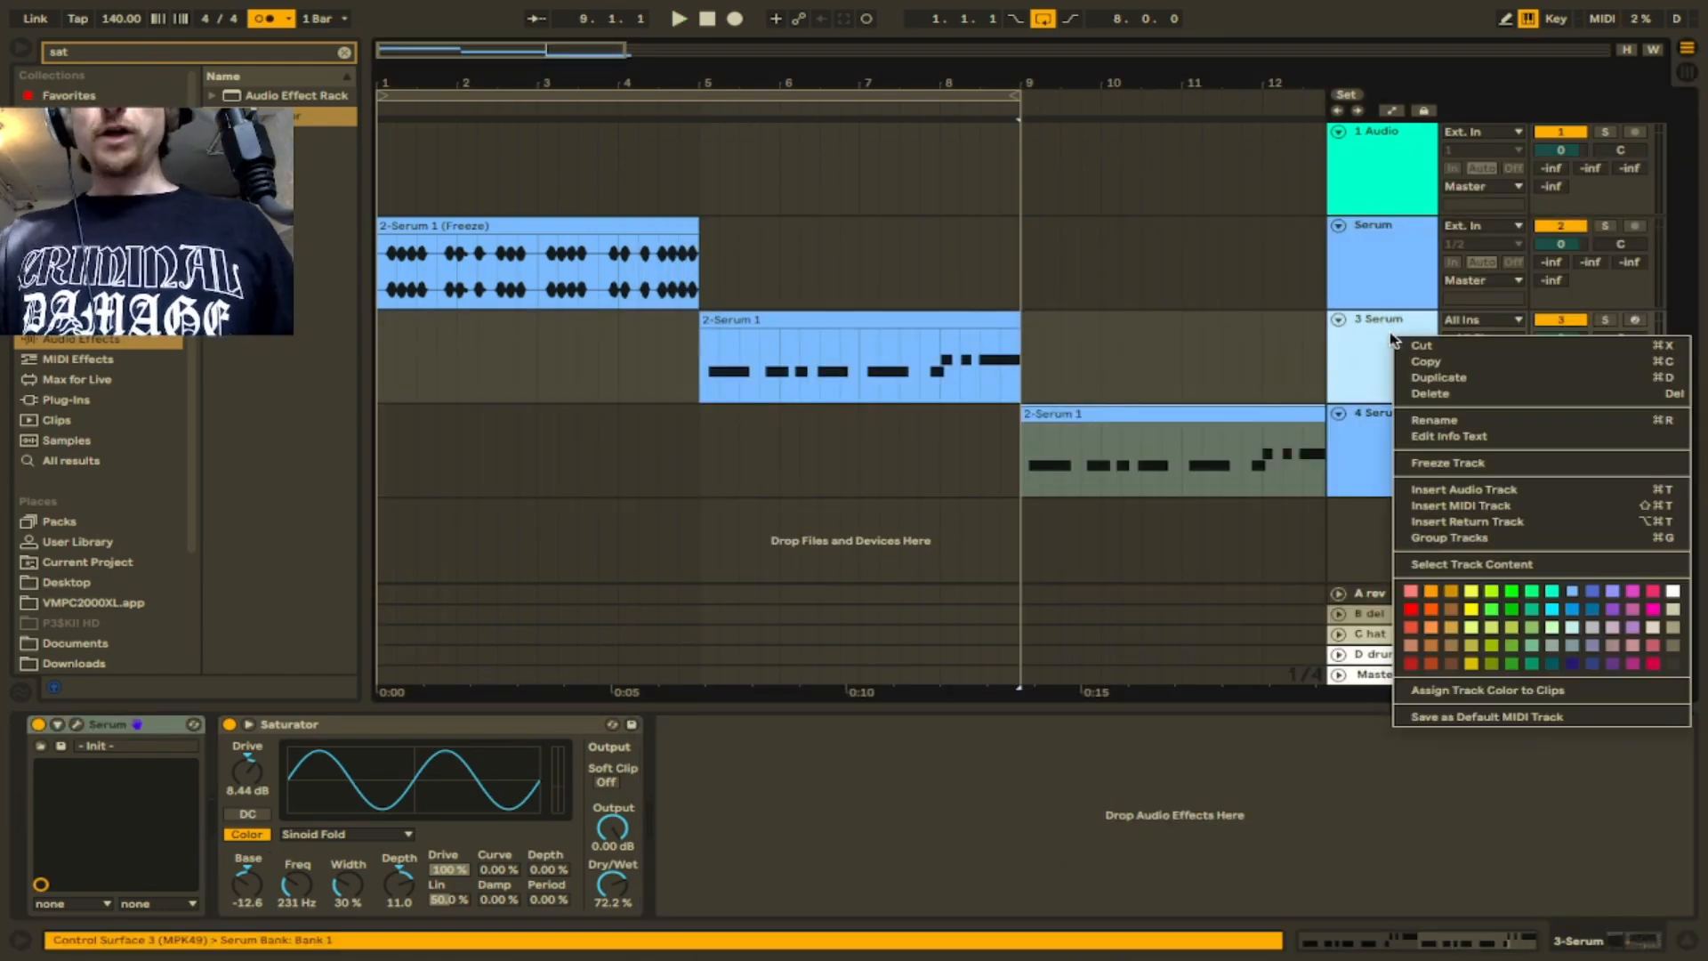
left_click(1457, 473)
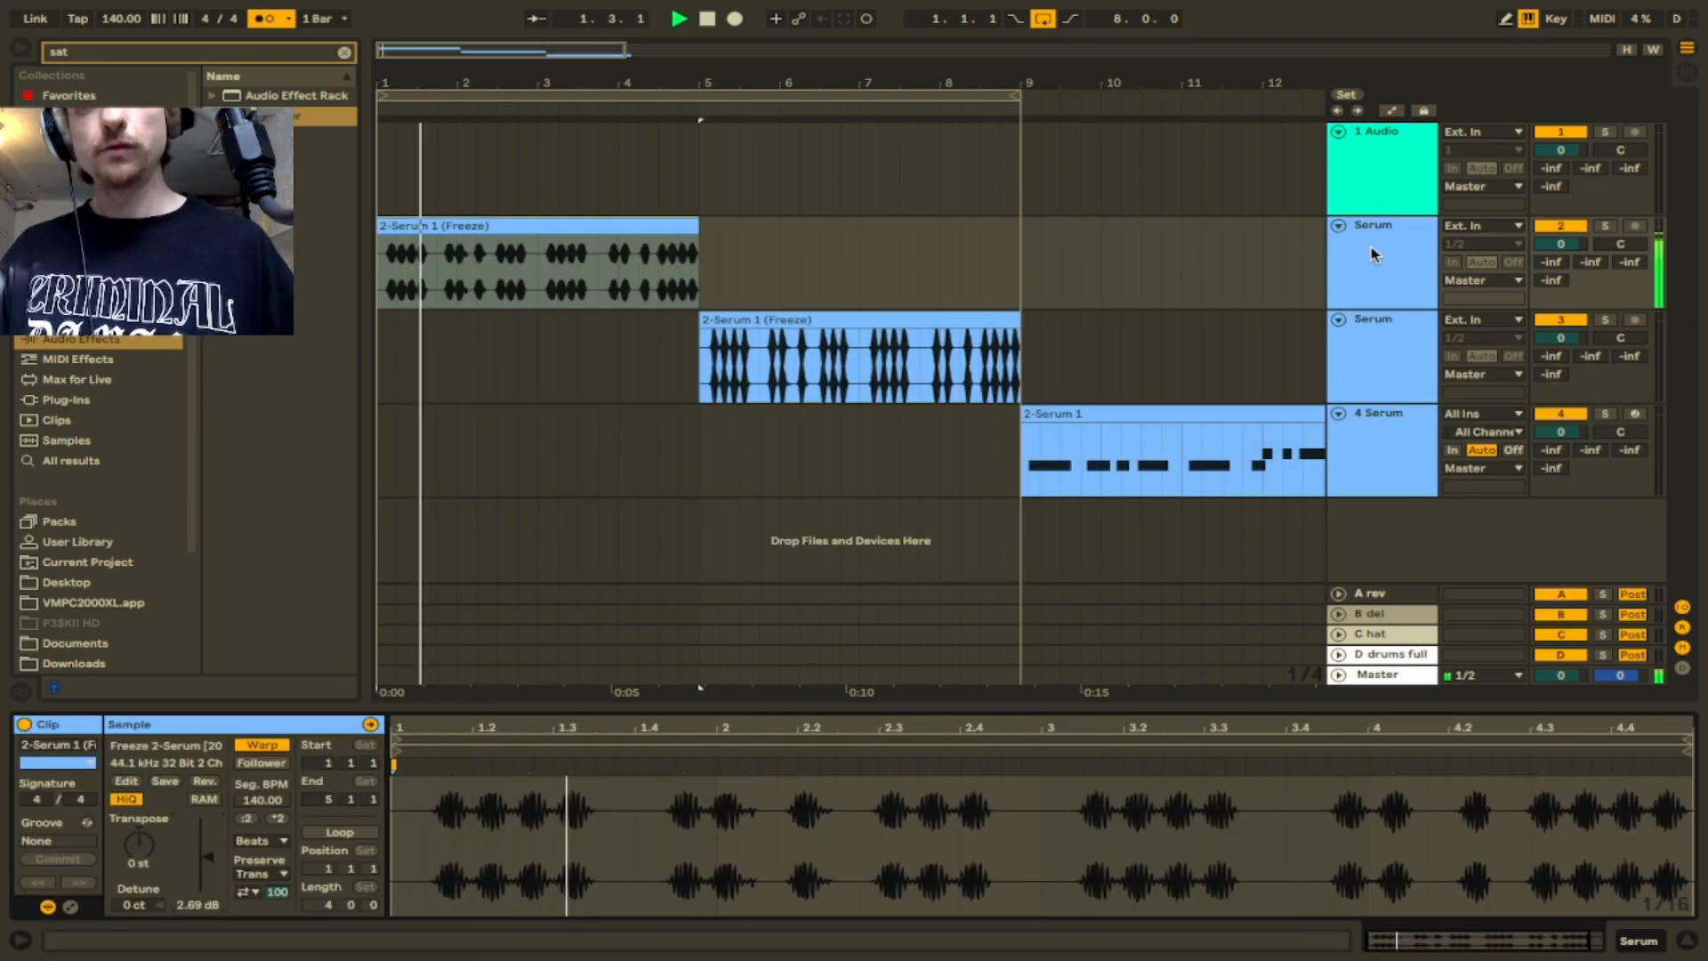
key("minus")
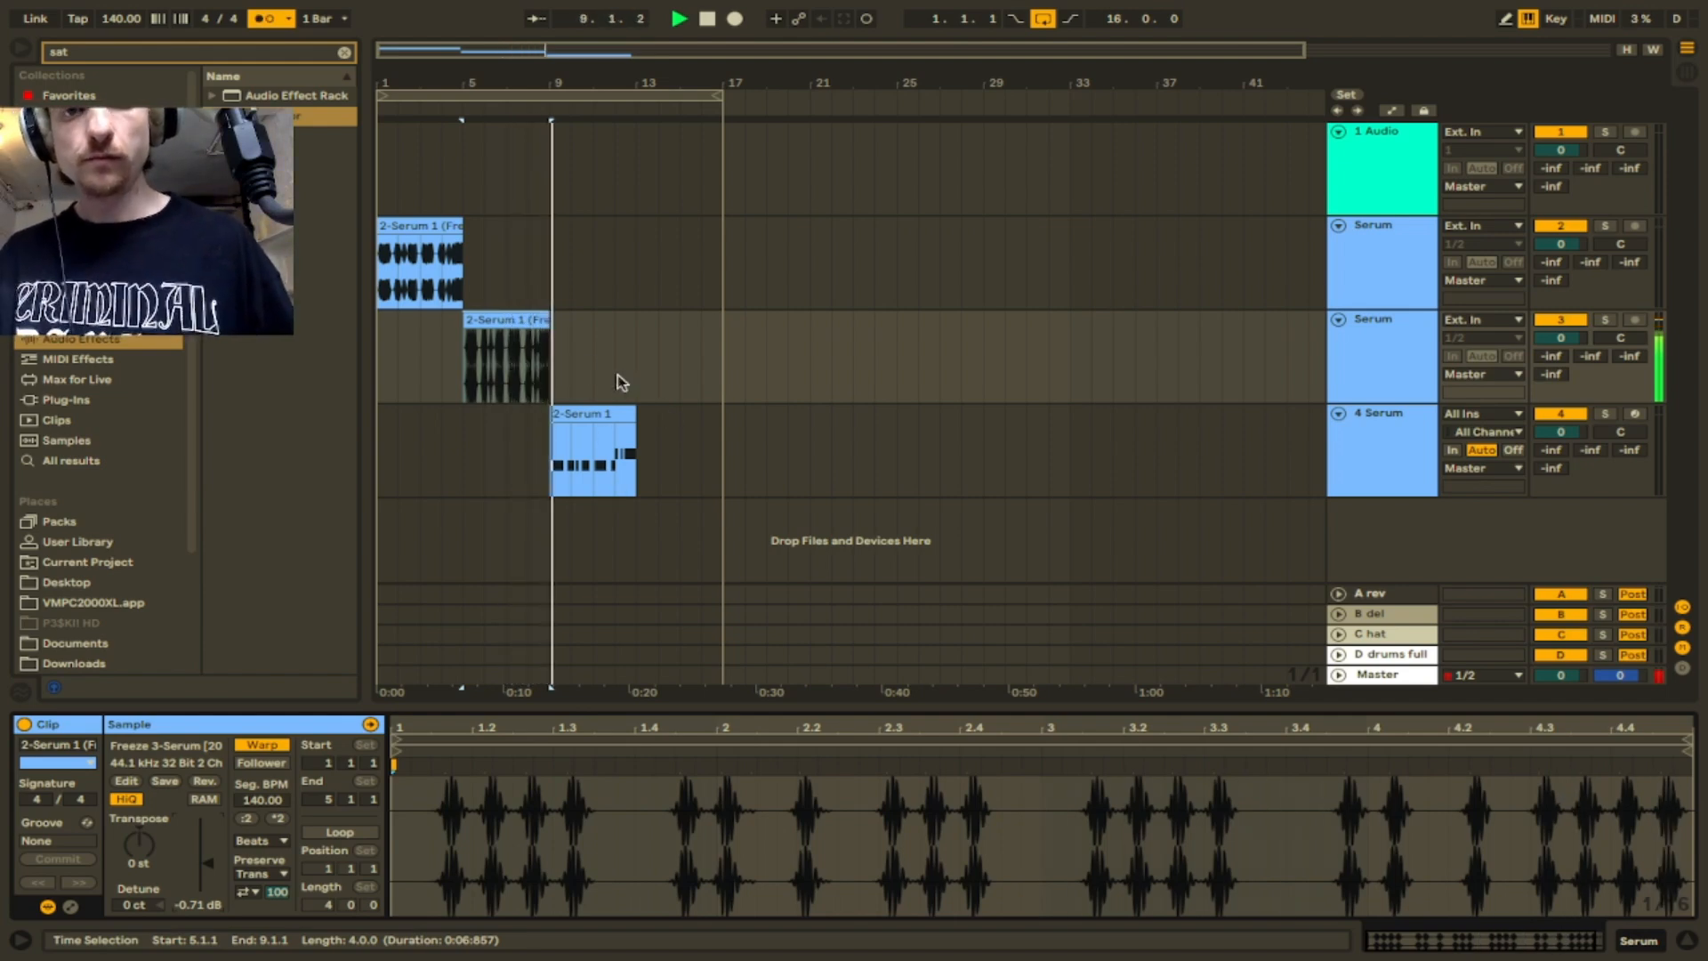
- In track 4's Serum, set LFO 1 to a dotted 1/16 rate, 1/128 delay and 90.1 smoothing, auditioning the clip at bar 9
key("space")
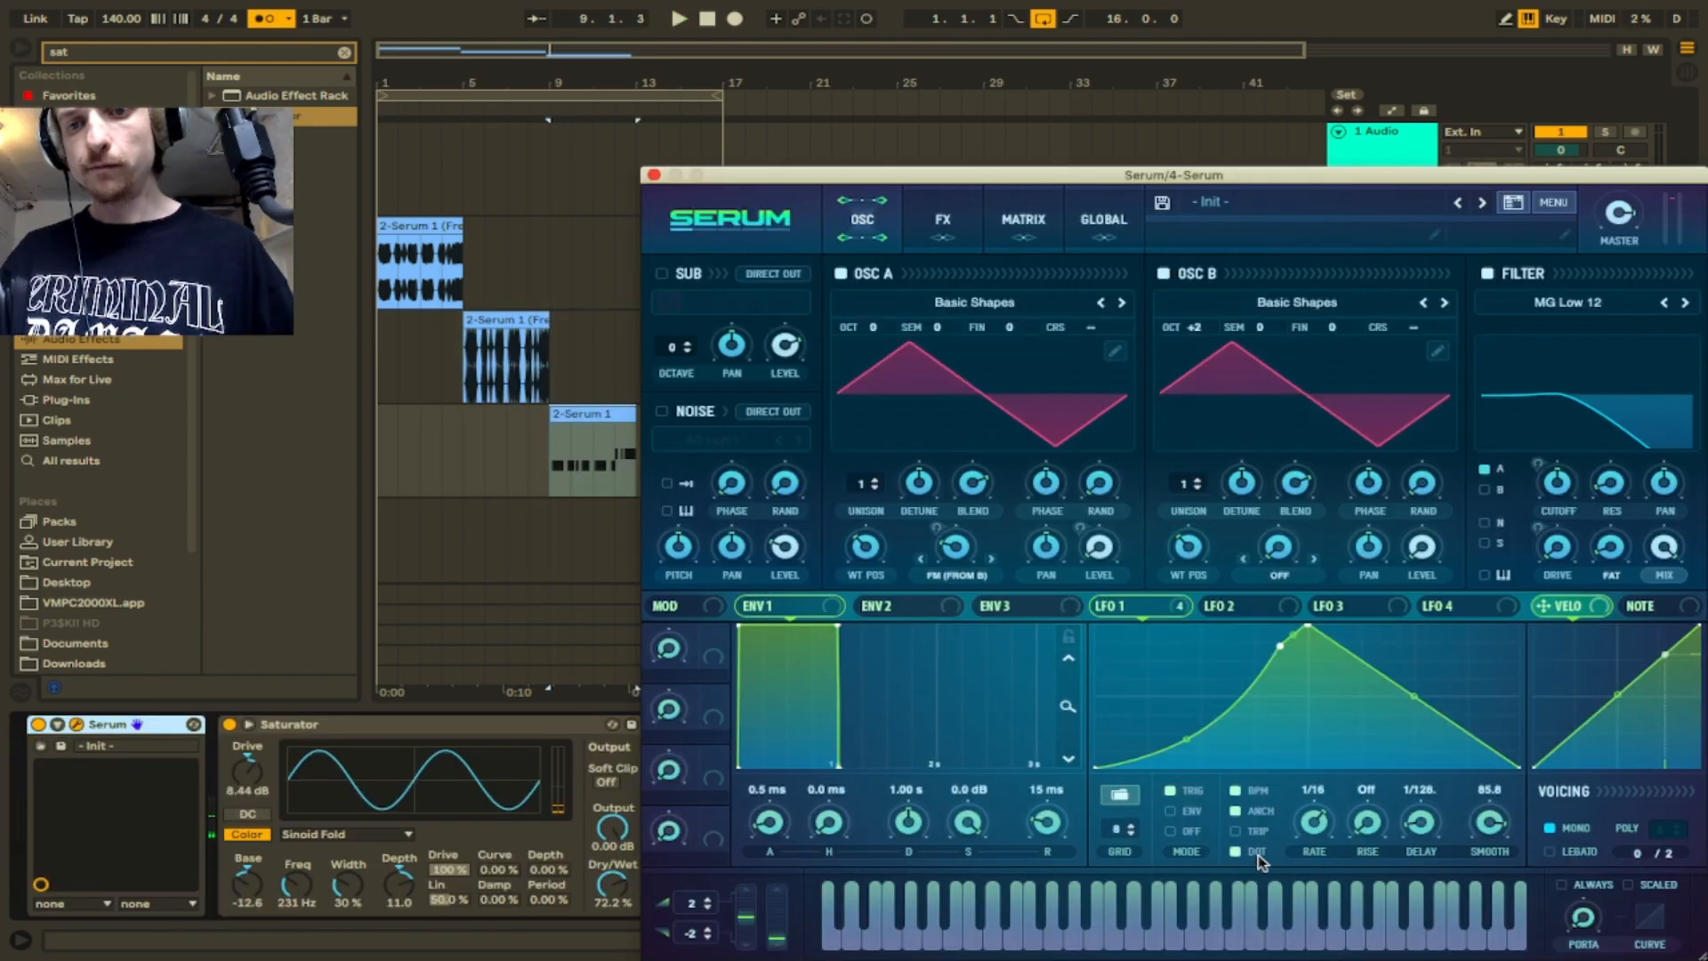
key("space")
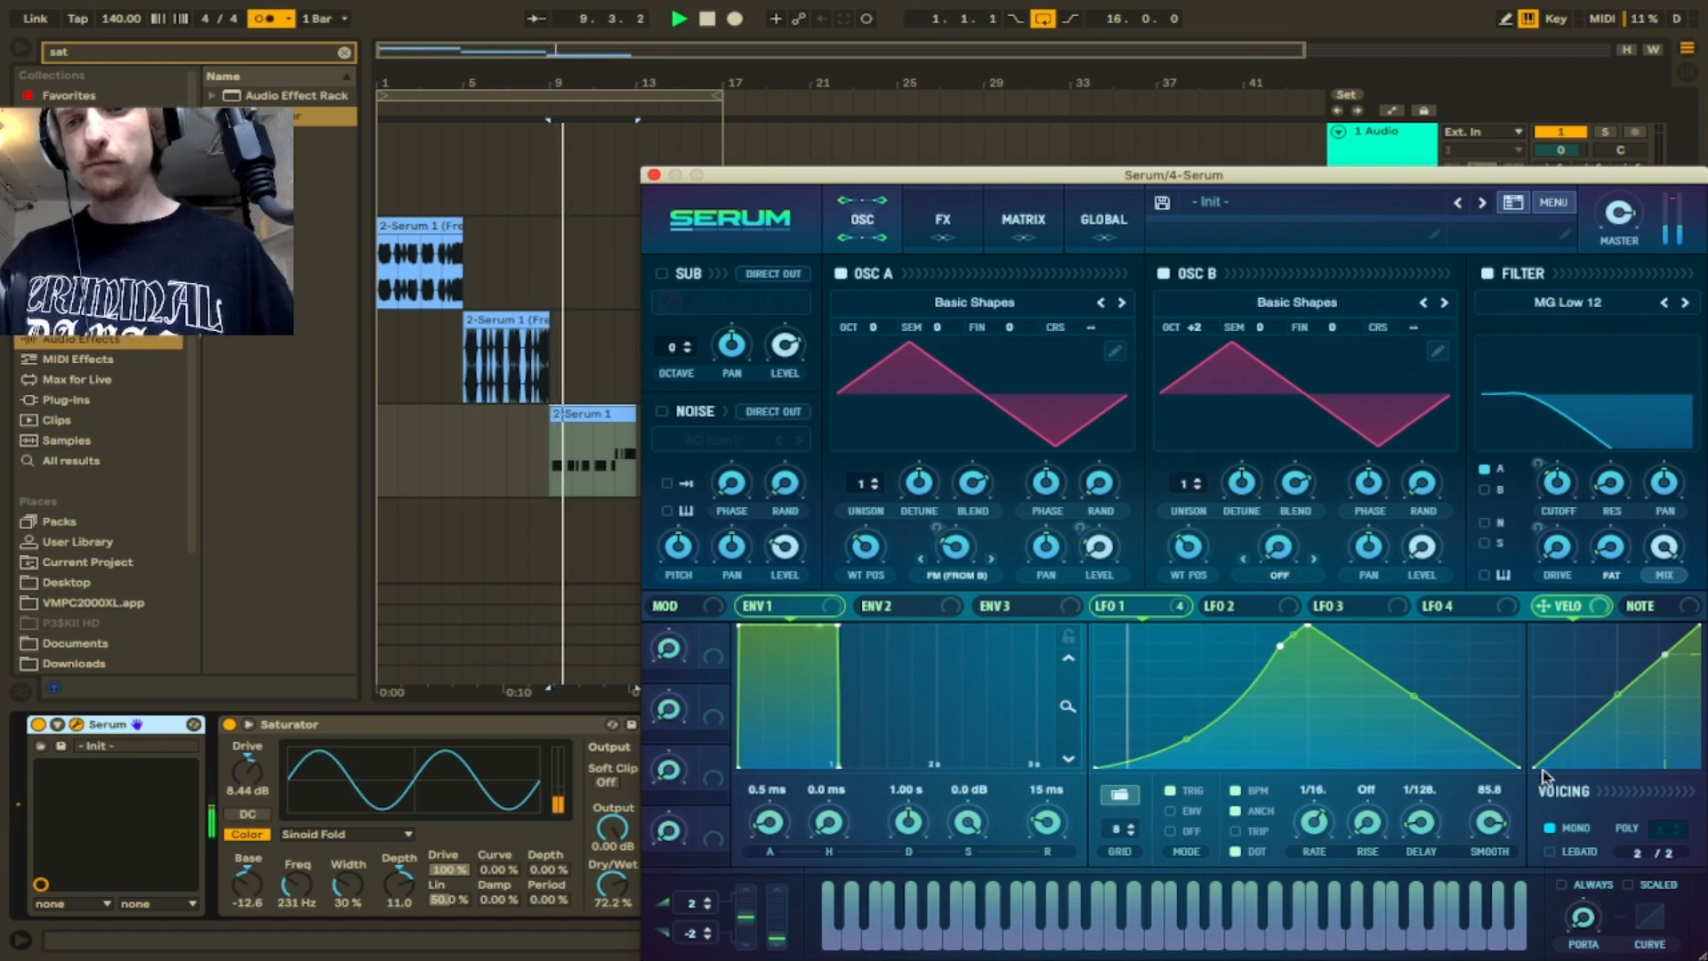
left_click_drag(1498, 820, 1502, 810)
key("space")
key("space")
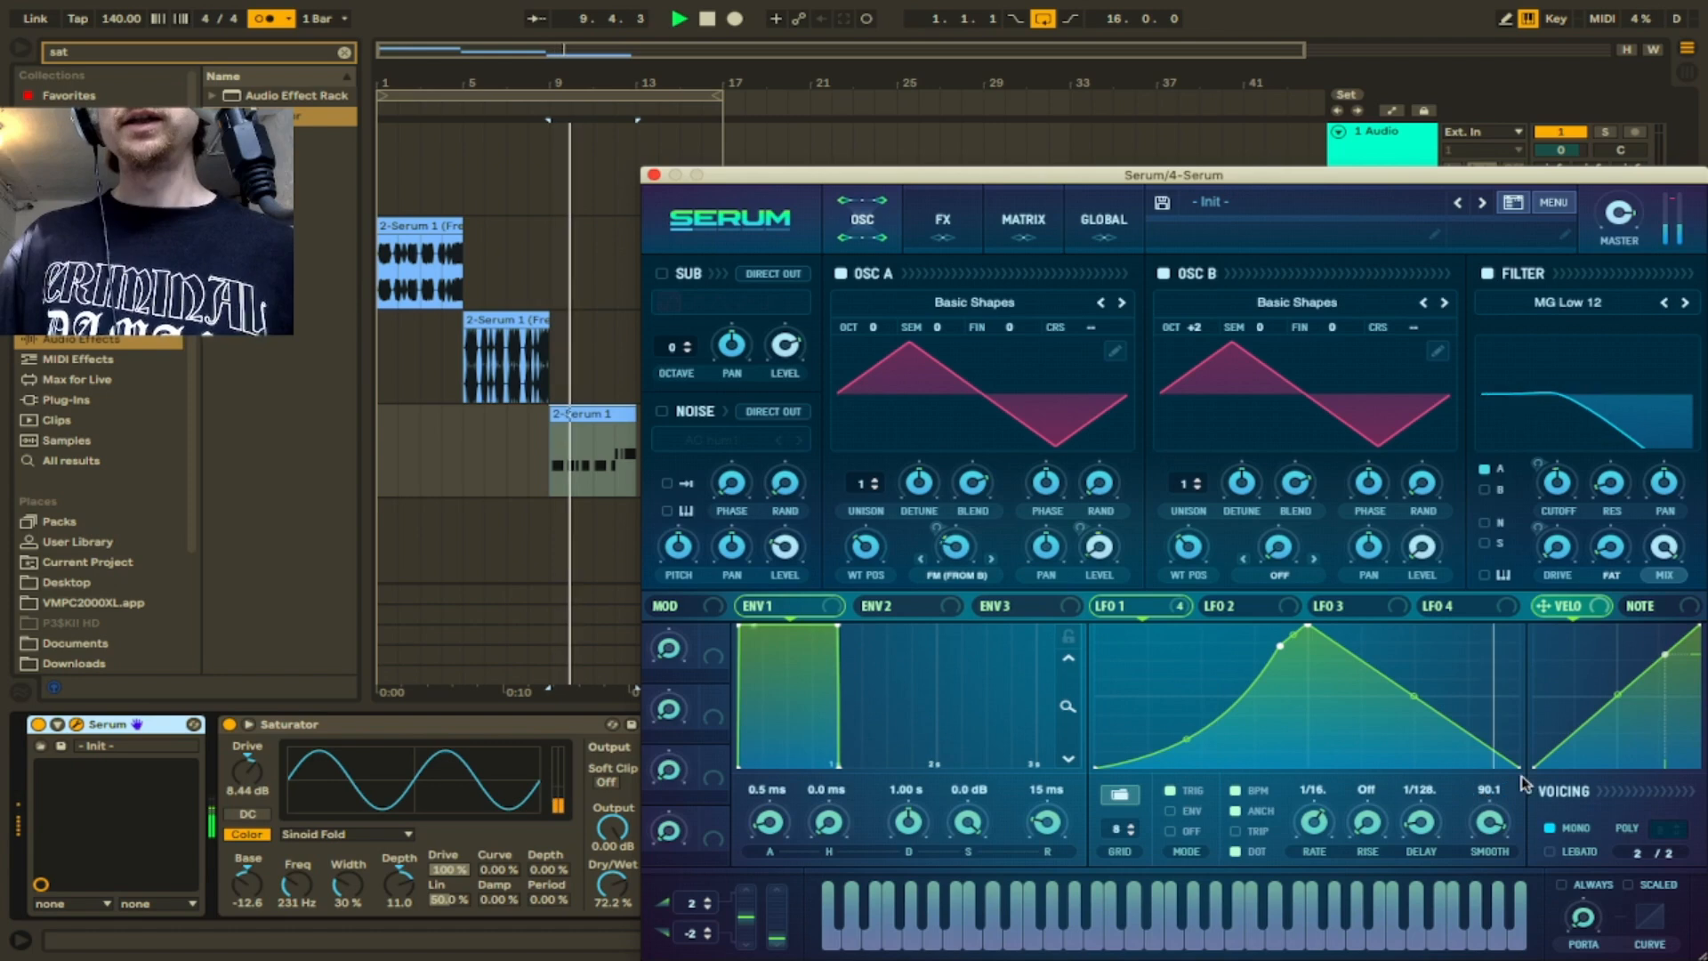
- Raise the MG Low 12 filter's resonance, fine-tune its cutoff and stop playback
left_click_drag(1565, 496, 1624, 418)
left_click_drag(1563, 485, 1559, 500)
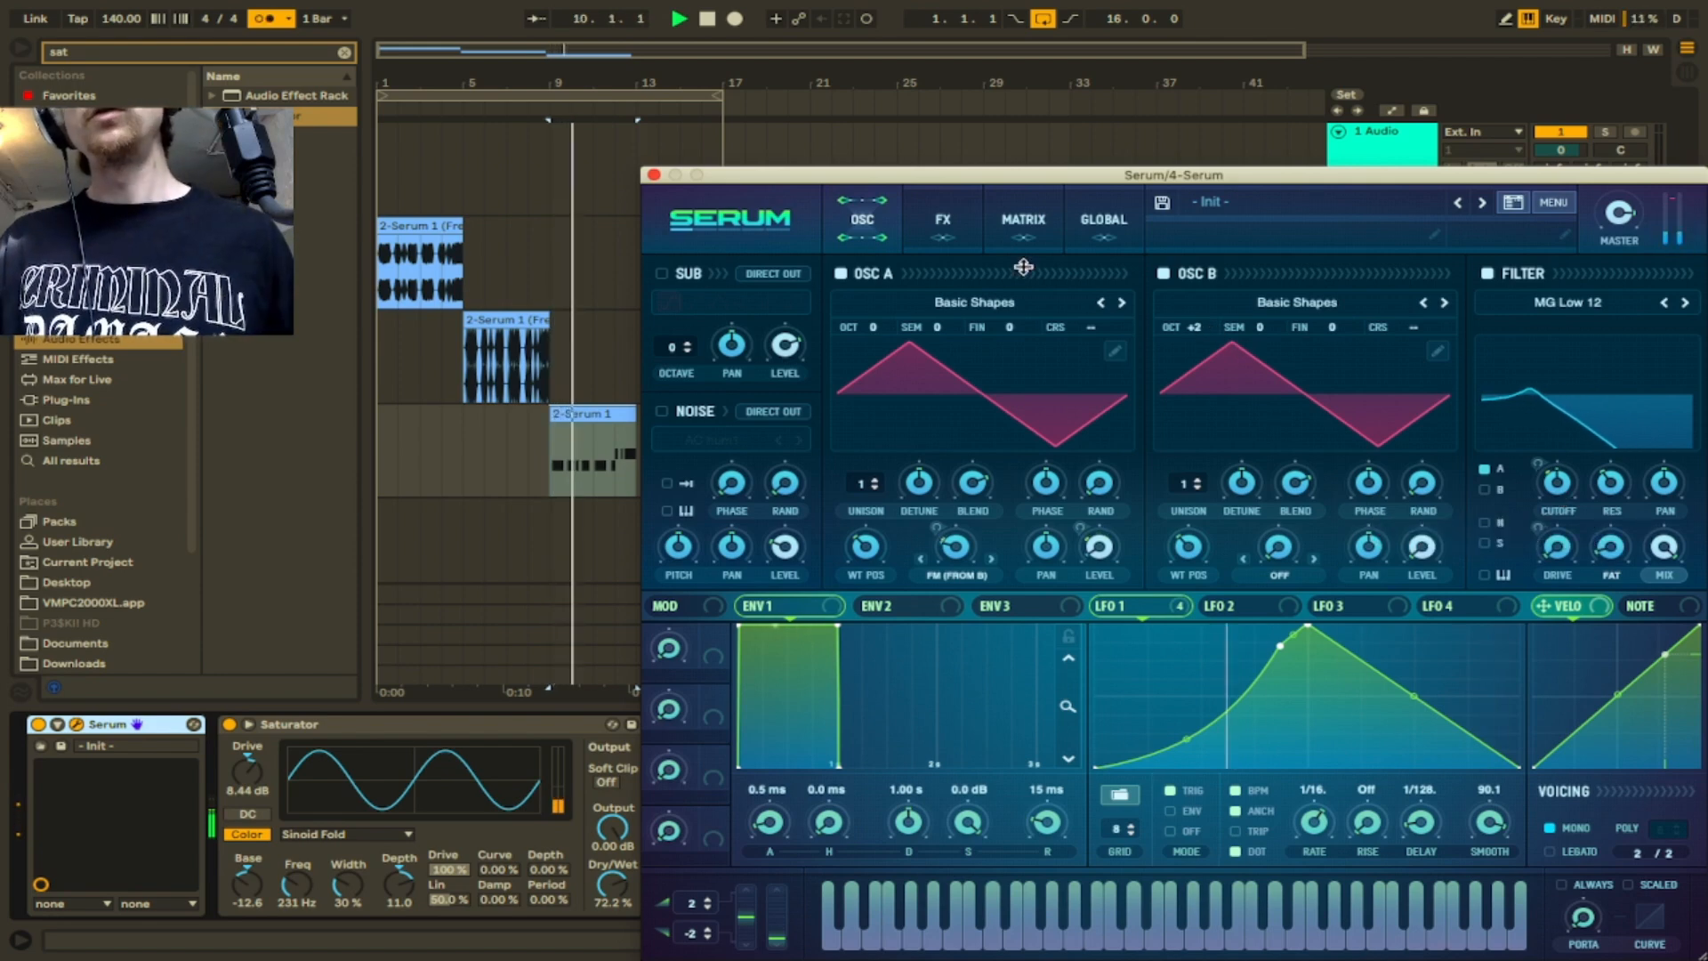
key("space")
- Enable Serum's chorus with 67% feedback, delay 2 at 5.9 ms and mix at 34%, adjusting delay 1, depth and rate during playback
left_click(963, 242)
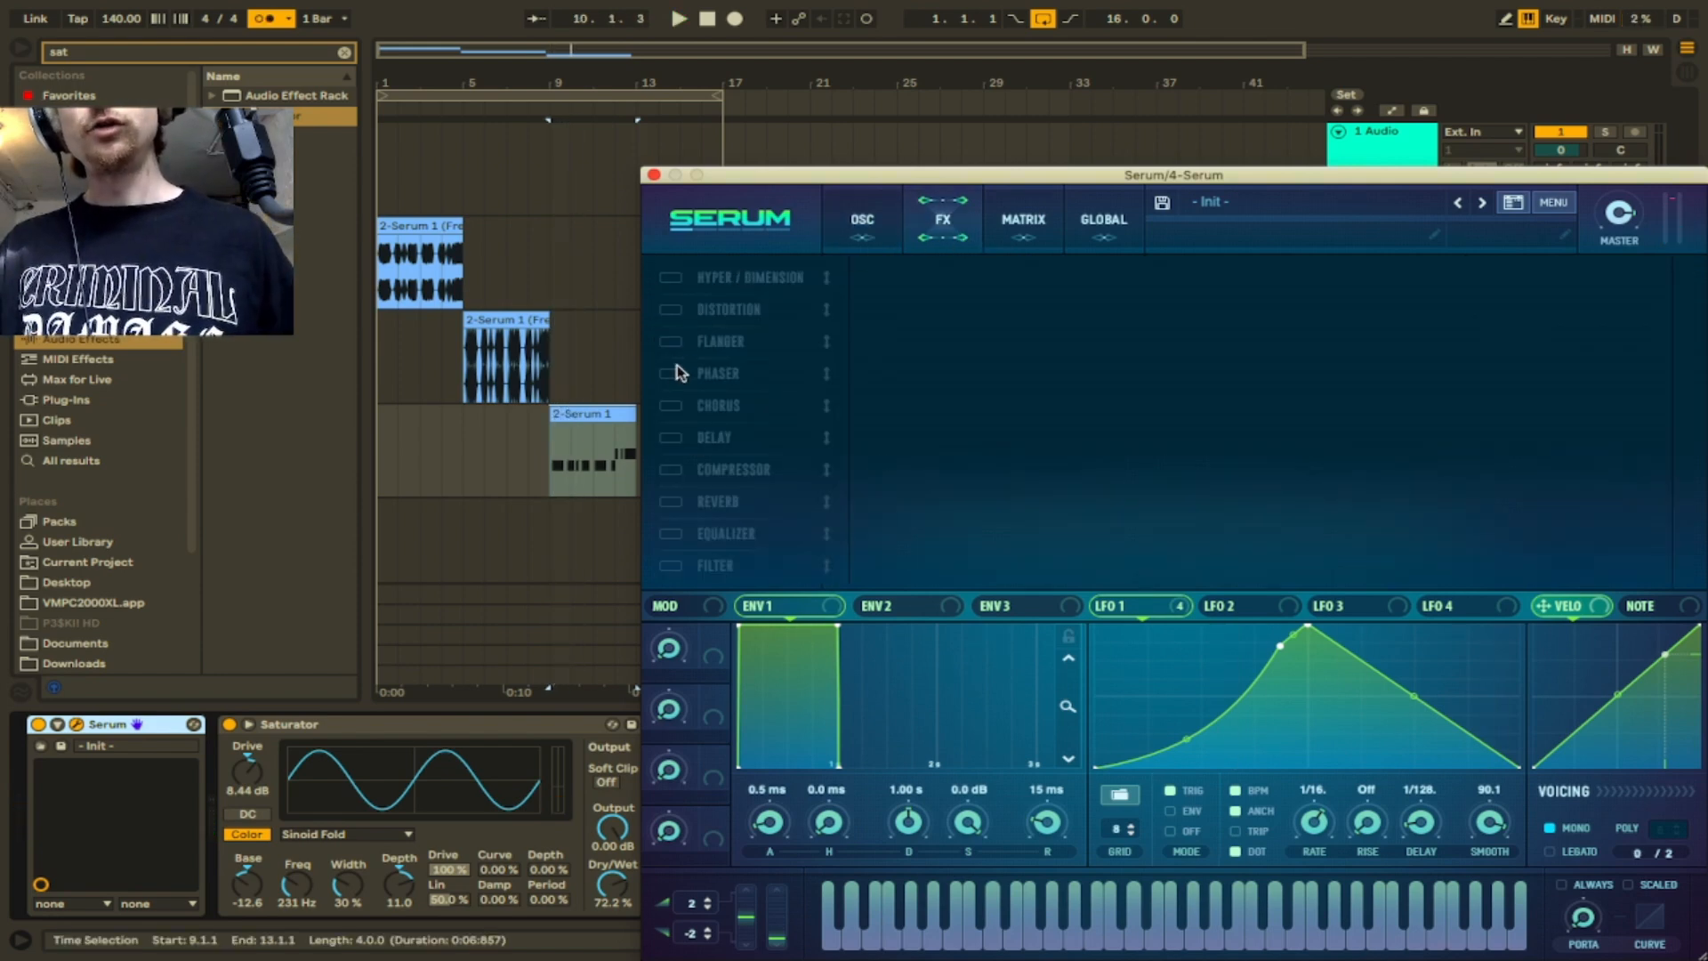
left_click(669, 406)
left_click_drag(1377, 310, 1380, 219)
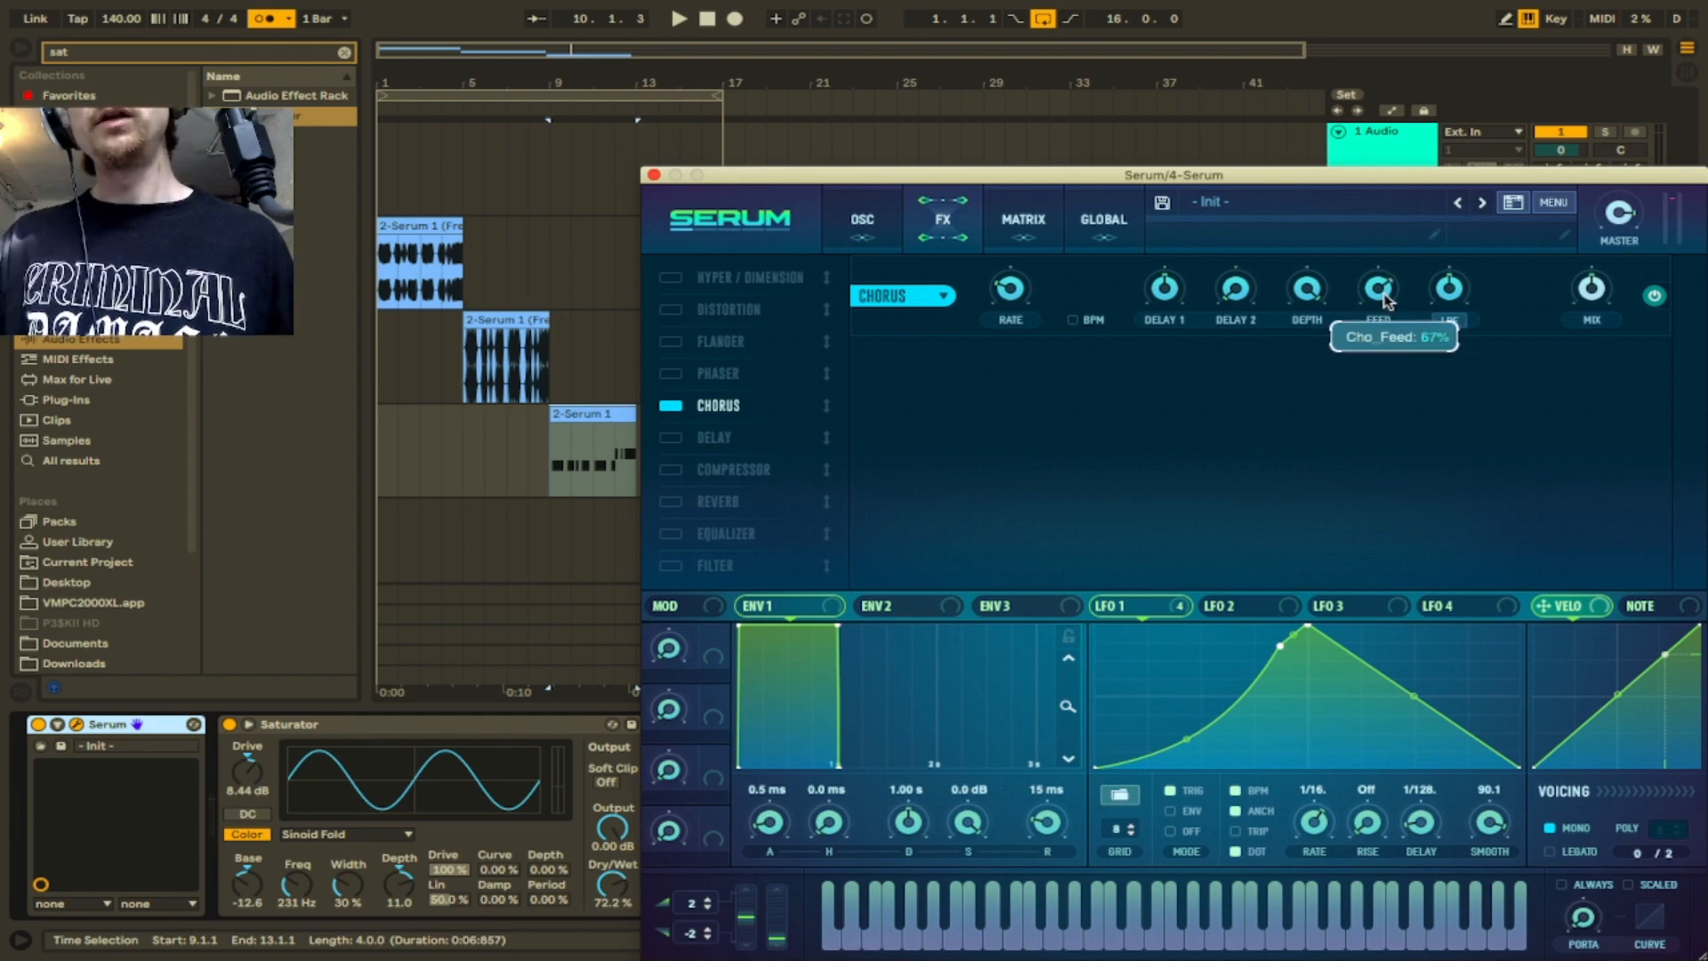
key("space")
left_click_drag(1161, 301, 1164, 377)
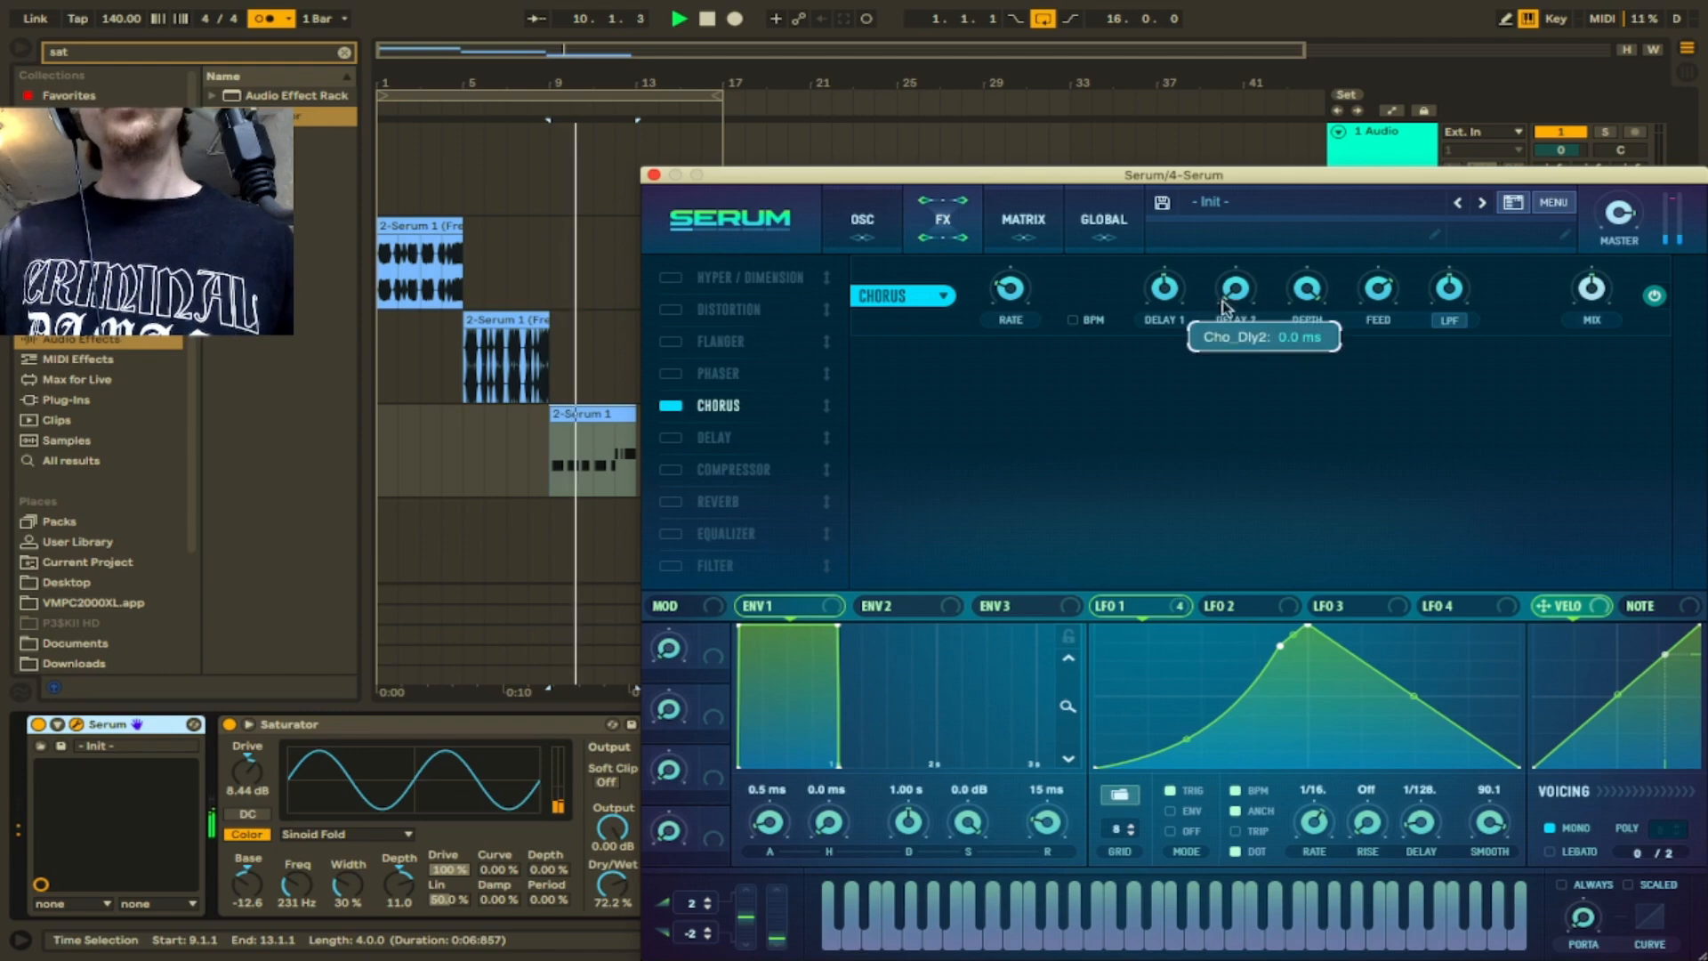
left_click_drag(1307, 289, 1302, 336)
left_click_drag(1237, 289, 1254, 333)
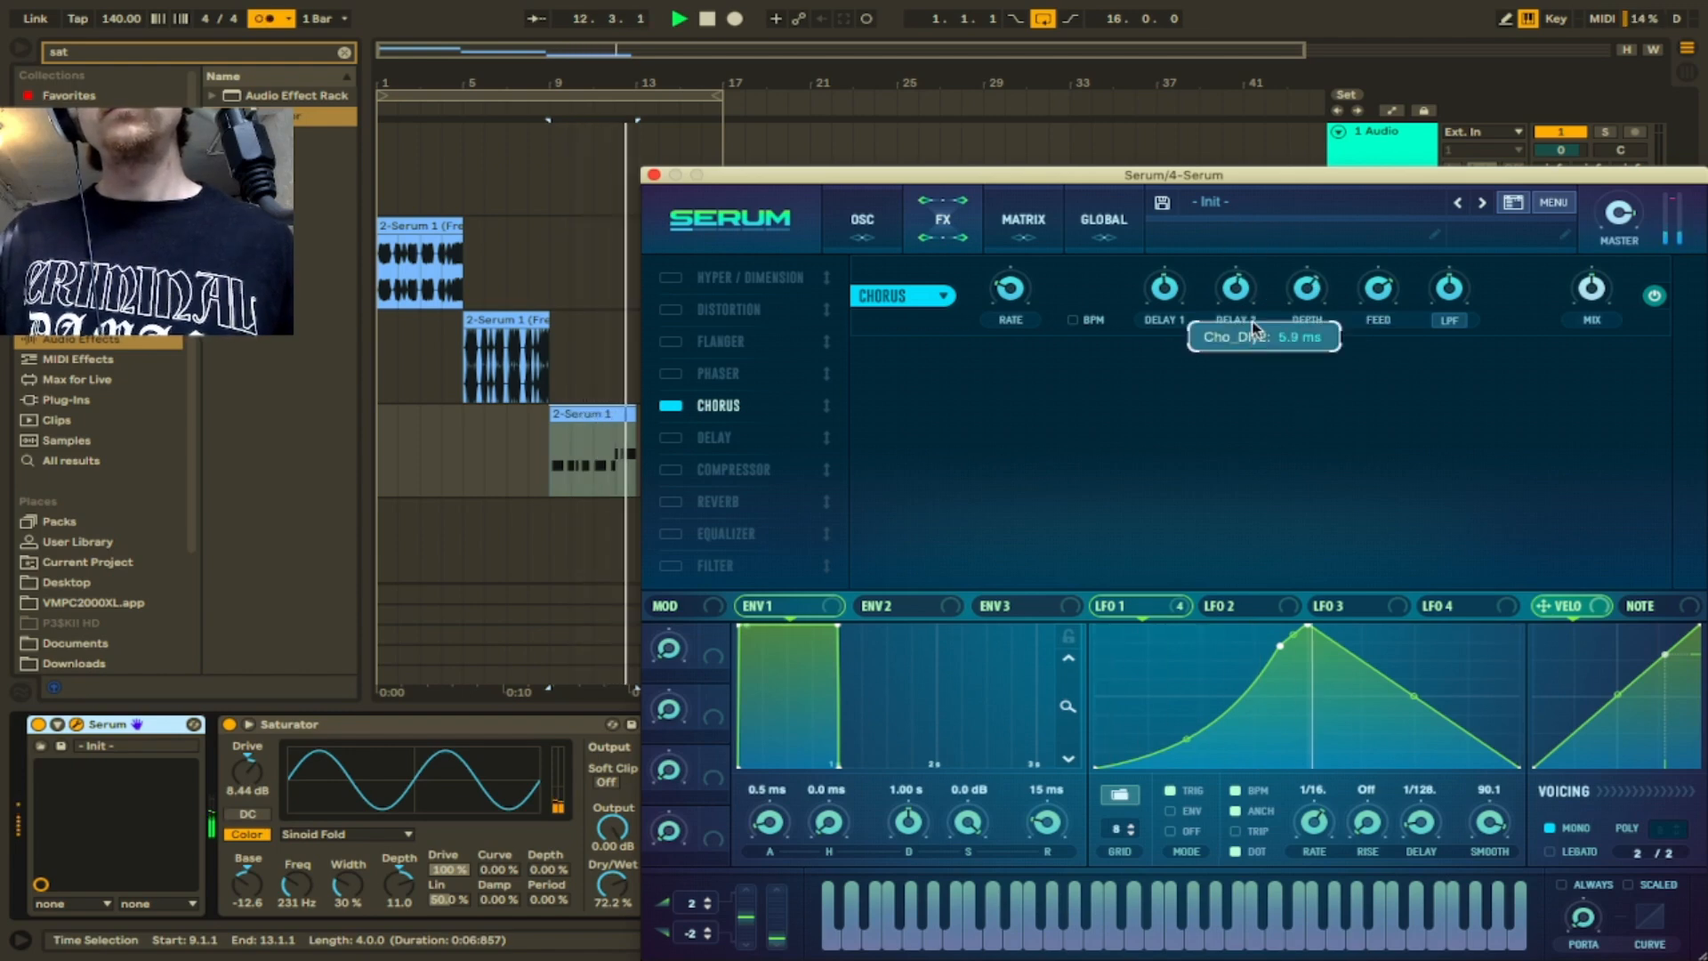
left_click_drag(1011, 287, 1012, 307)
left_click_drag(1589, 291, 1581, 333)
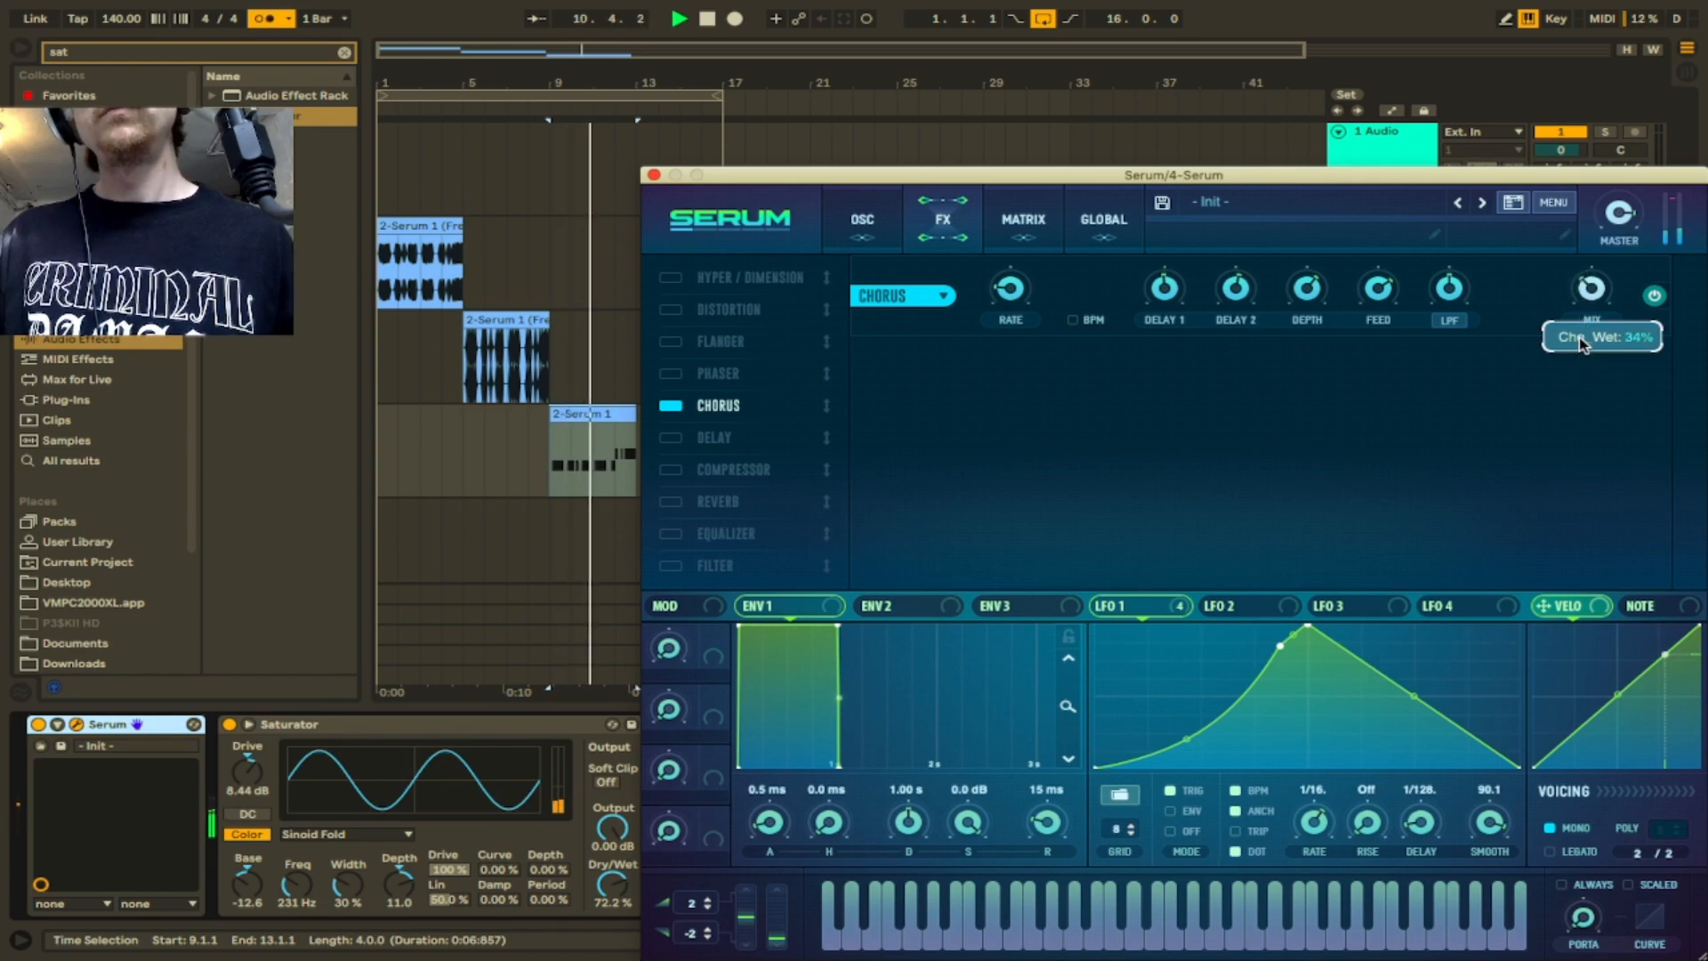
- Enable the Hyper/Dimension effect with the Dimension mix at 10% and replay the clip
key("space")
left_click(669, 277)
key("space")
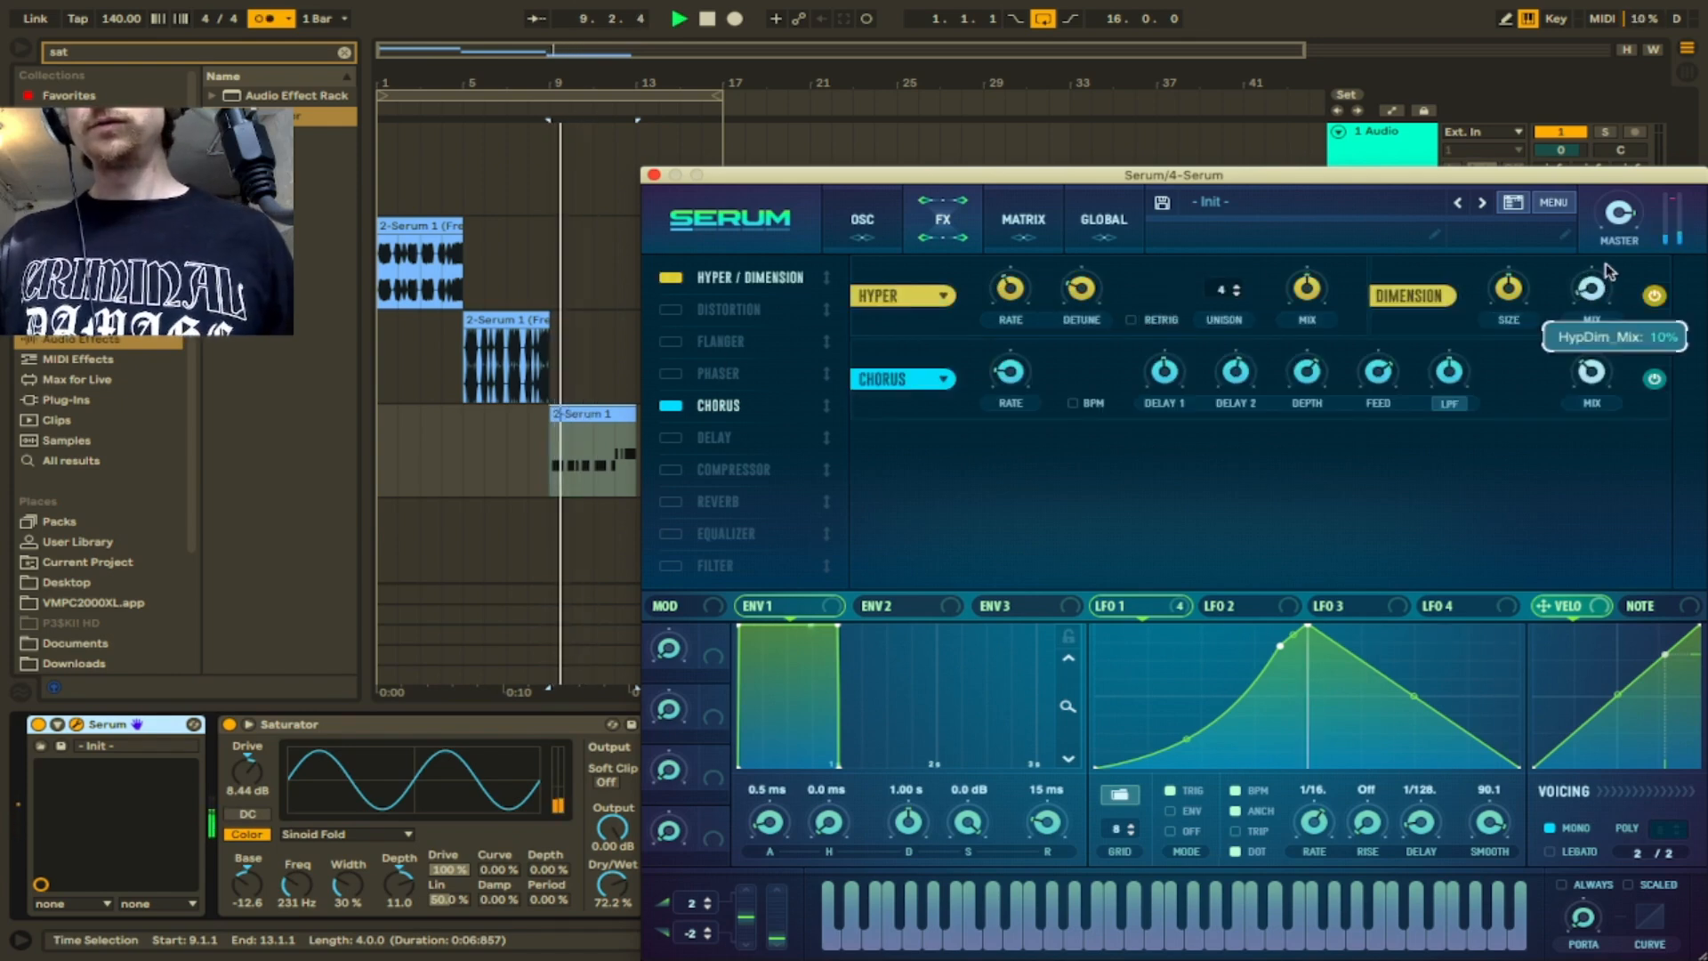
- Enable the triangle sub oscillator, modulate its level with LFO 1 and route it direct out
left_click(862, 220)
key("space")
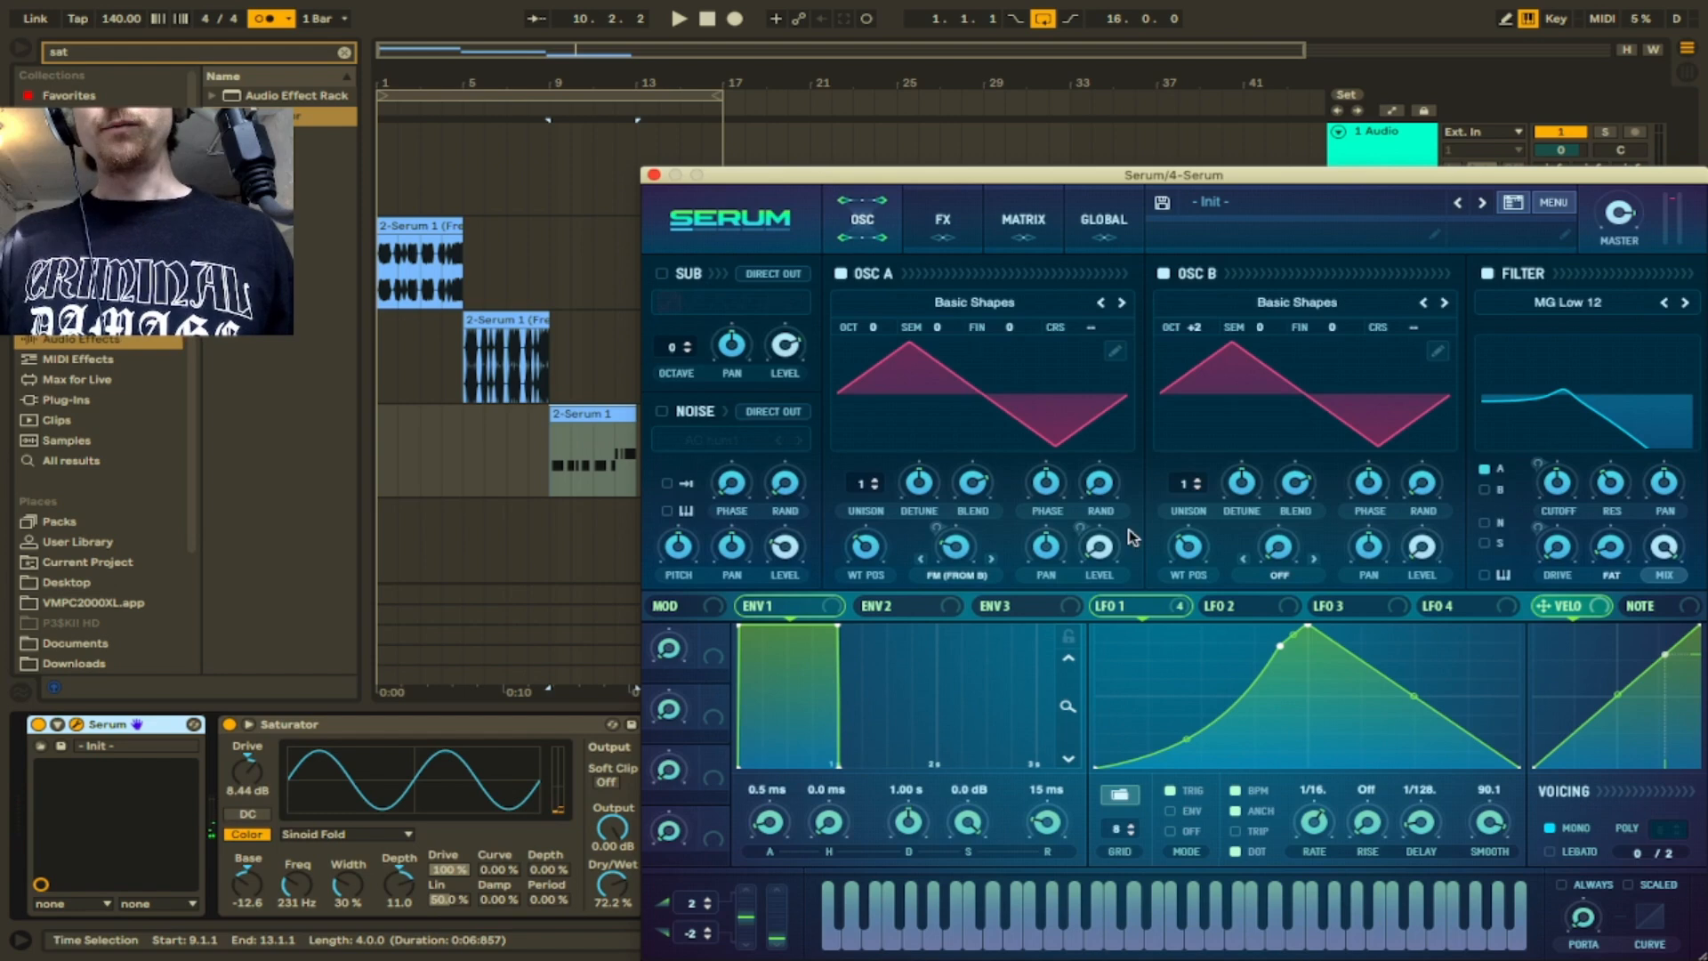
left_click_drag(791, 378, 764, 308)
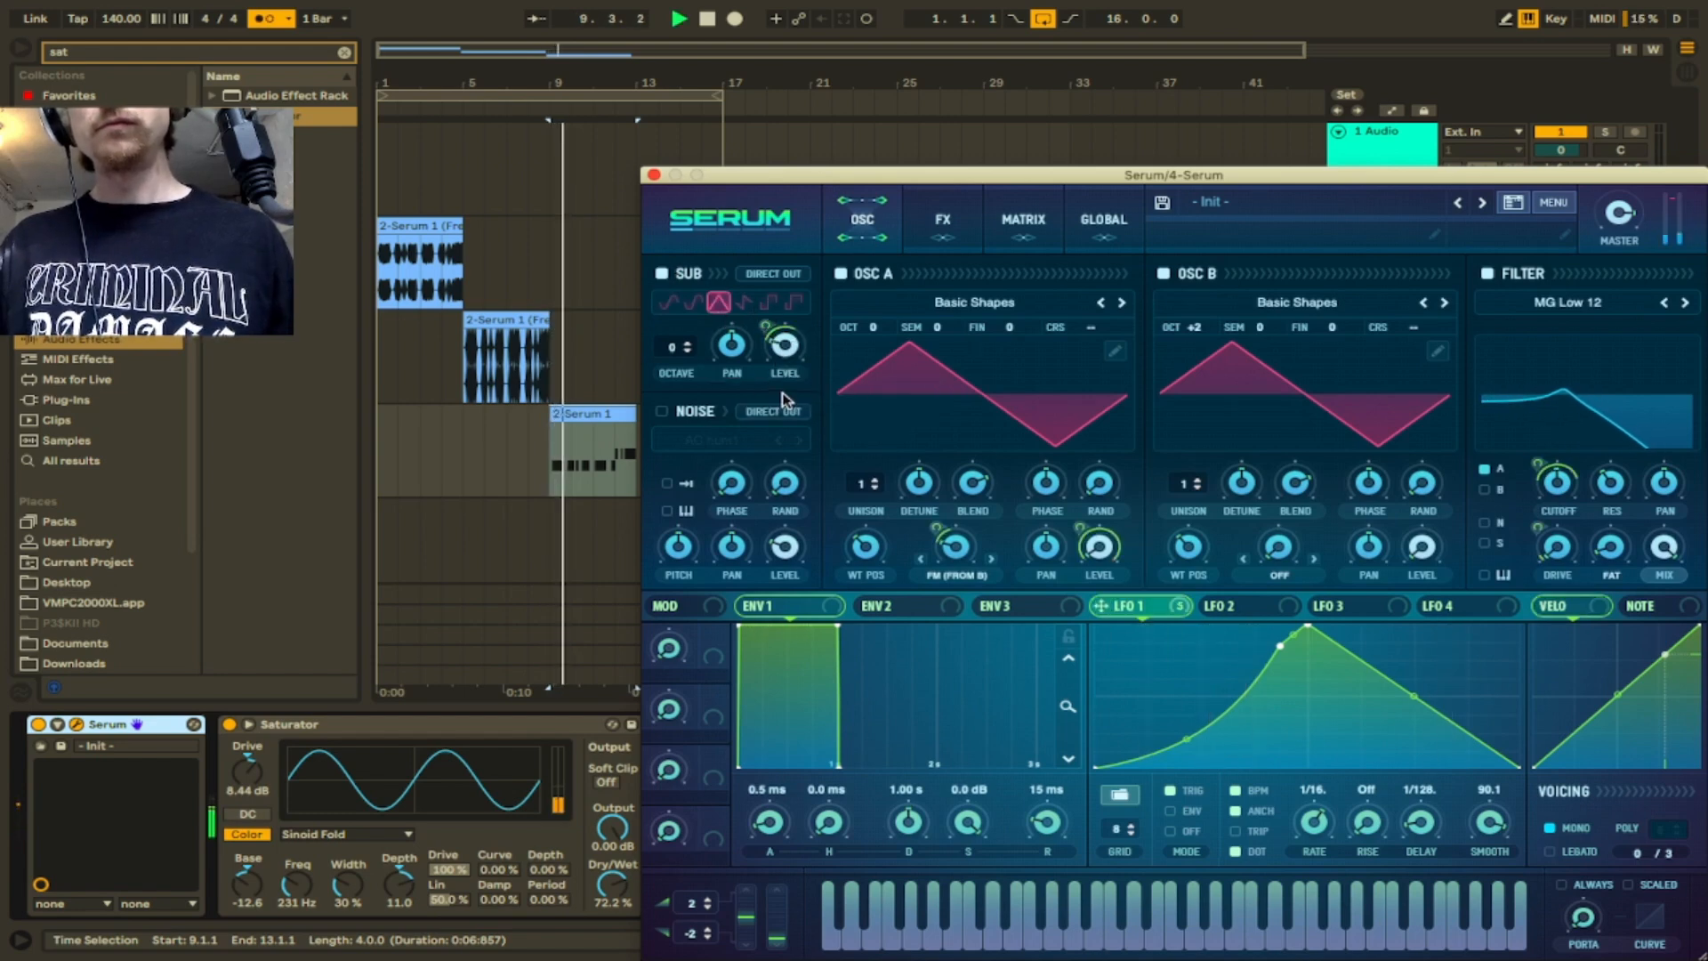
left_click(774, 274)
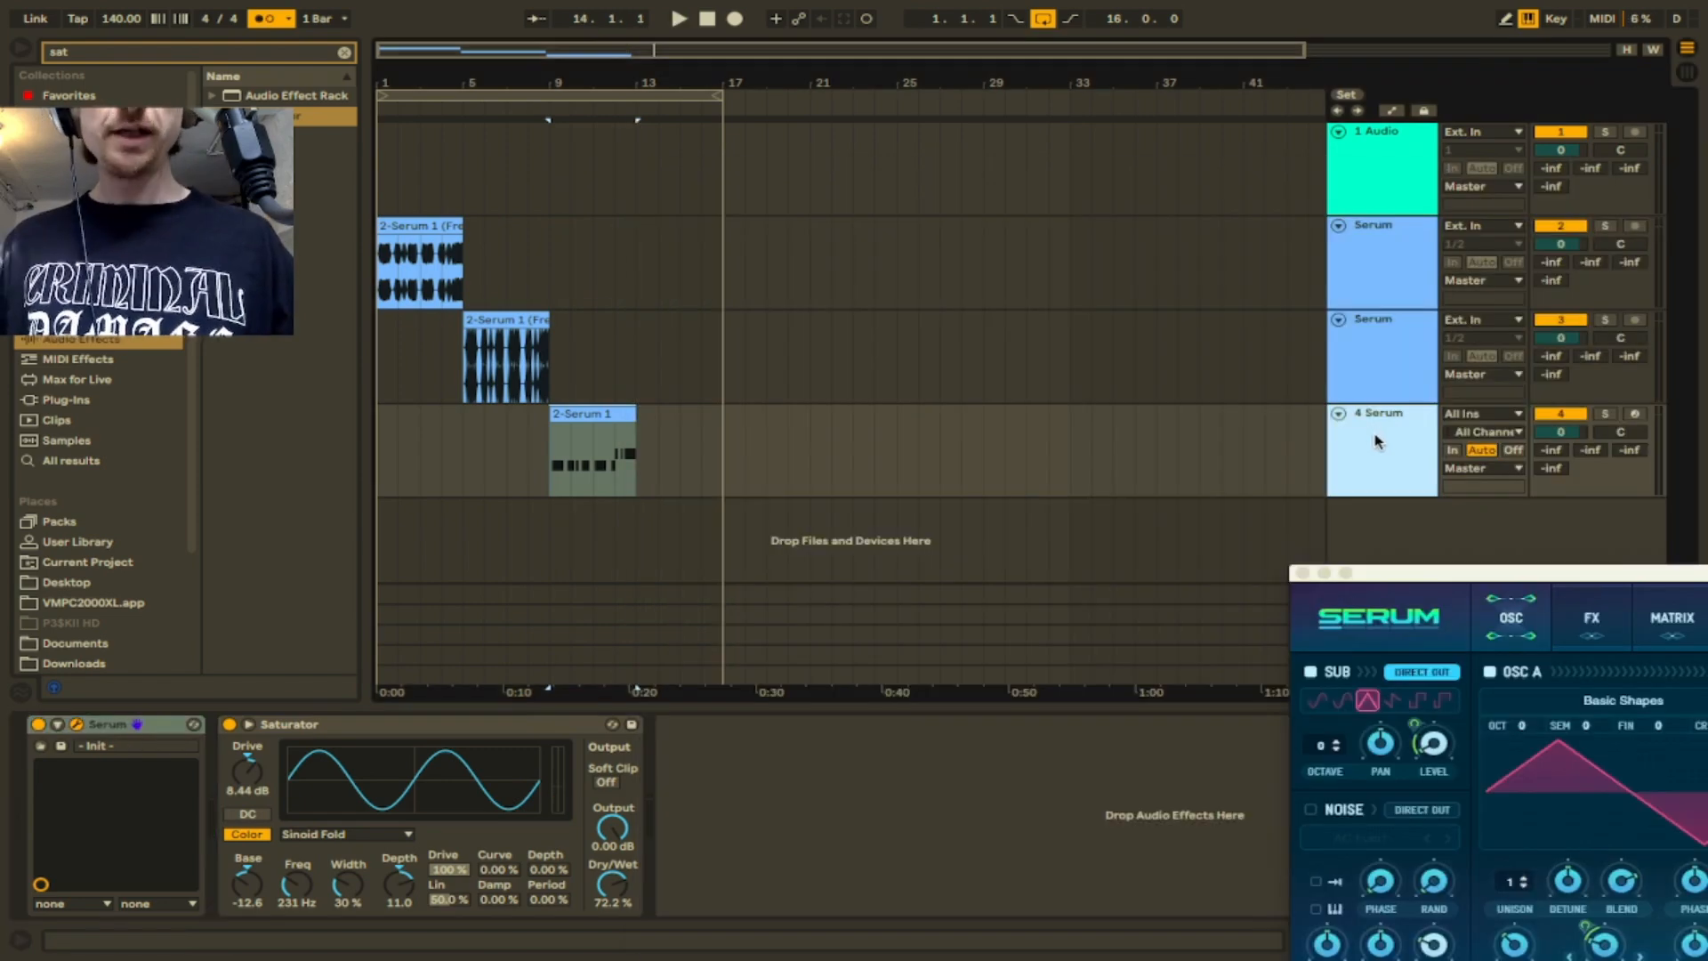
- Duplicate track 4 Serum and move the copy's clip to start at bar 13
key("super+d")
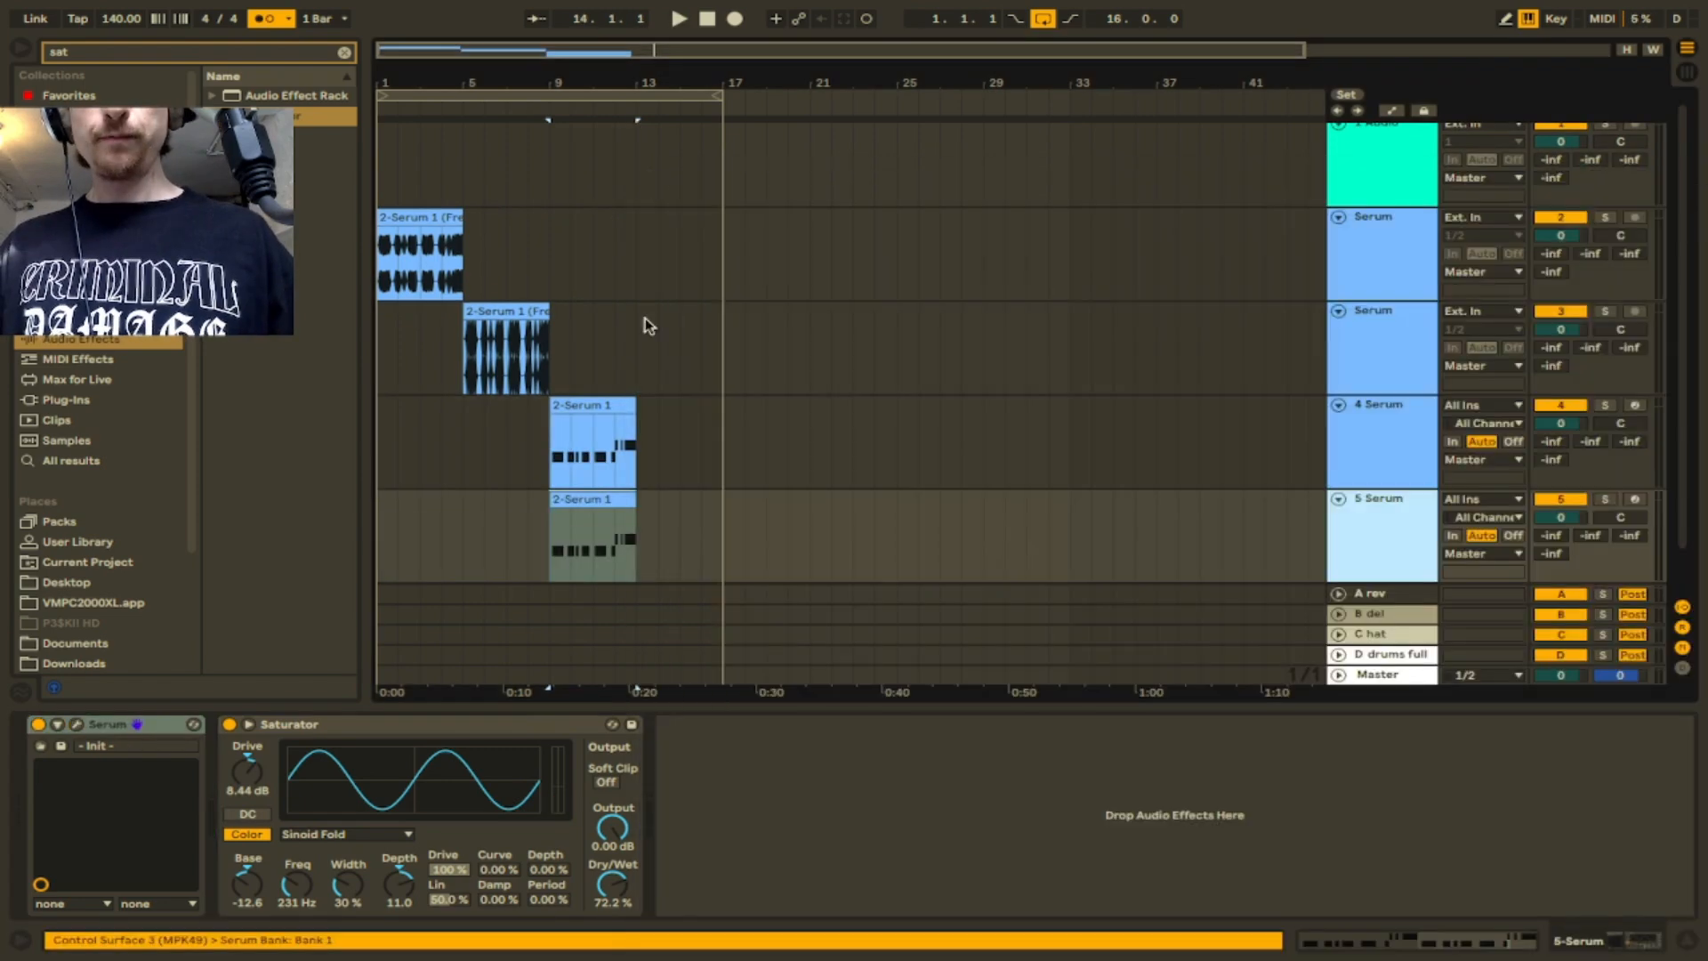
left_click_drag(604, 505, 690, 506)
- Freeze track 4 Serum and flatten it to audio
key("Up")
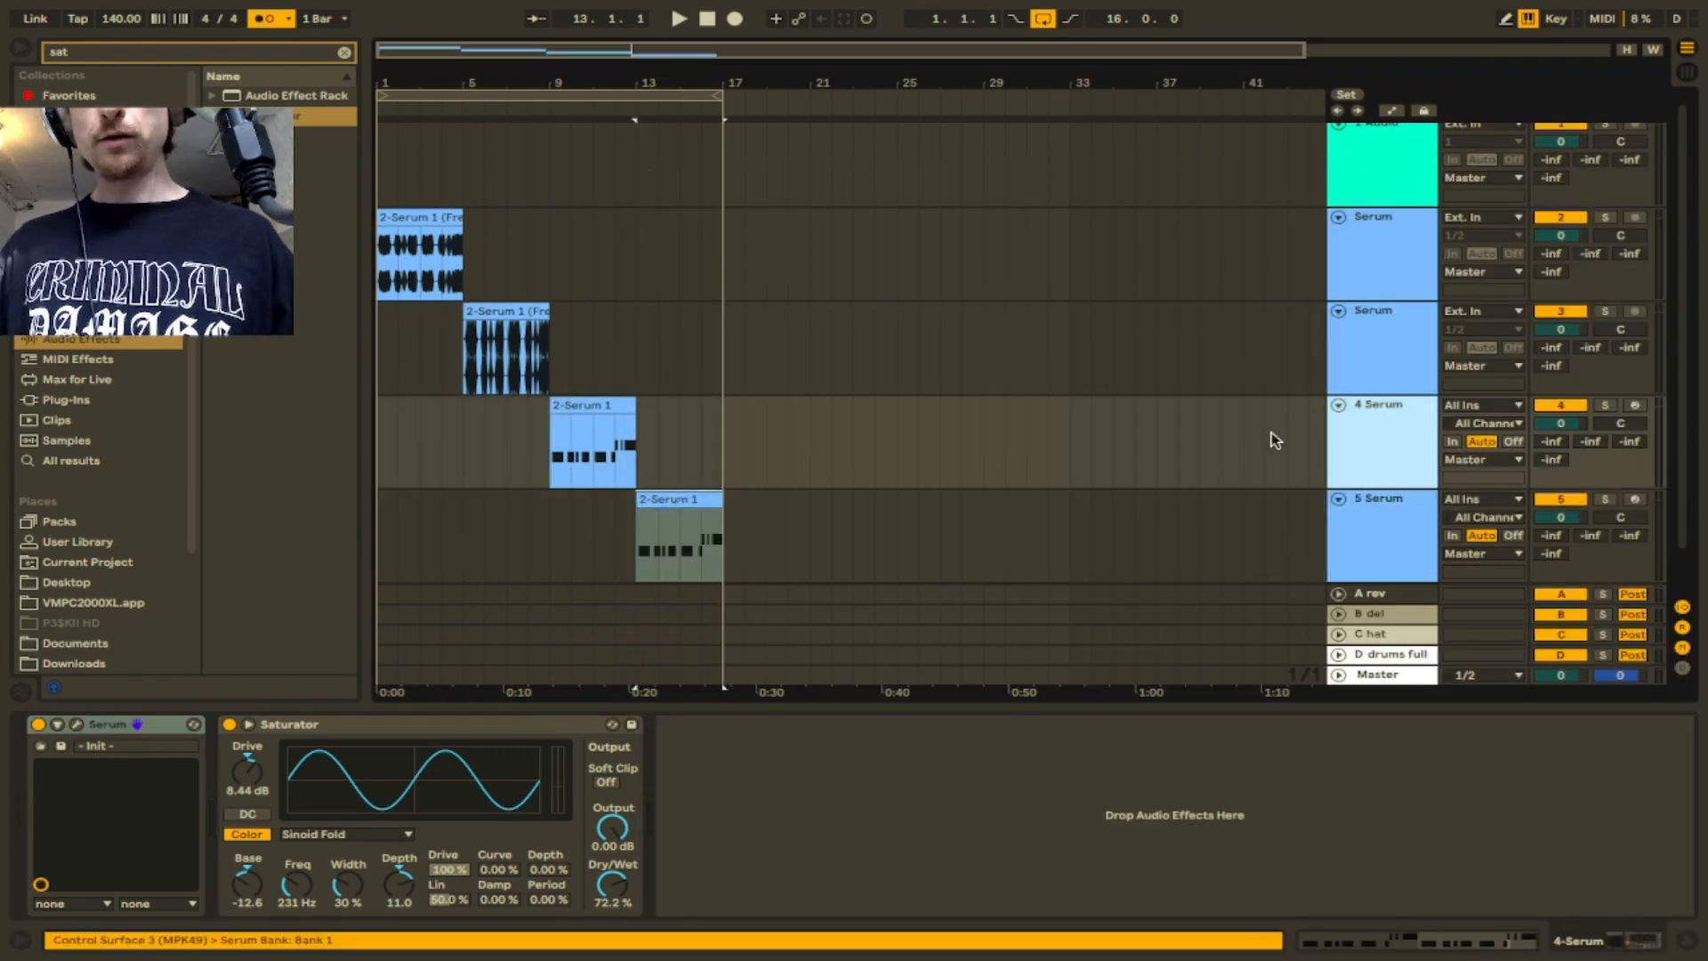
right_click(1403, 462)
left_click(1474, 586)
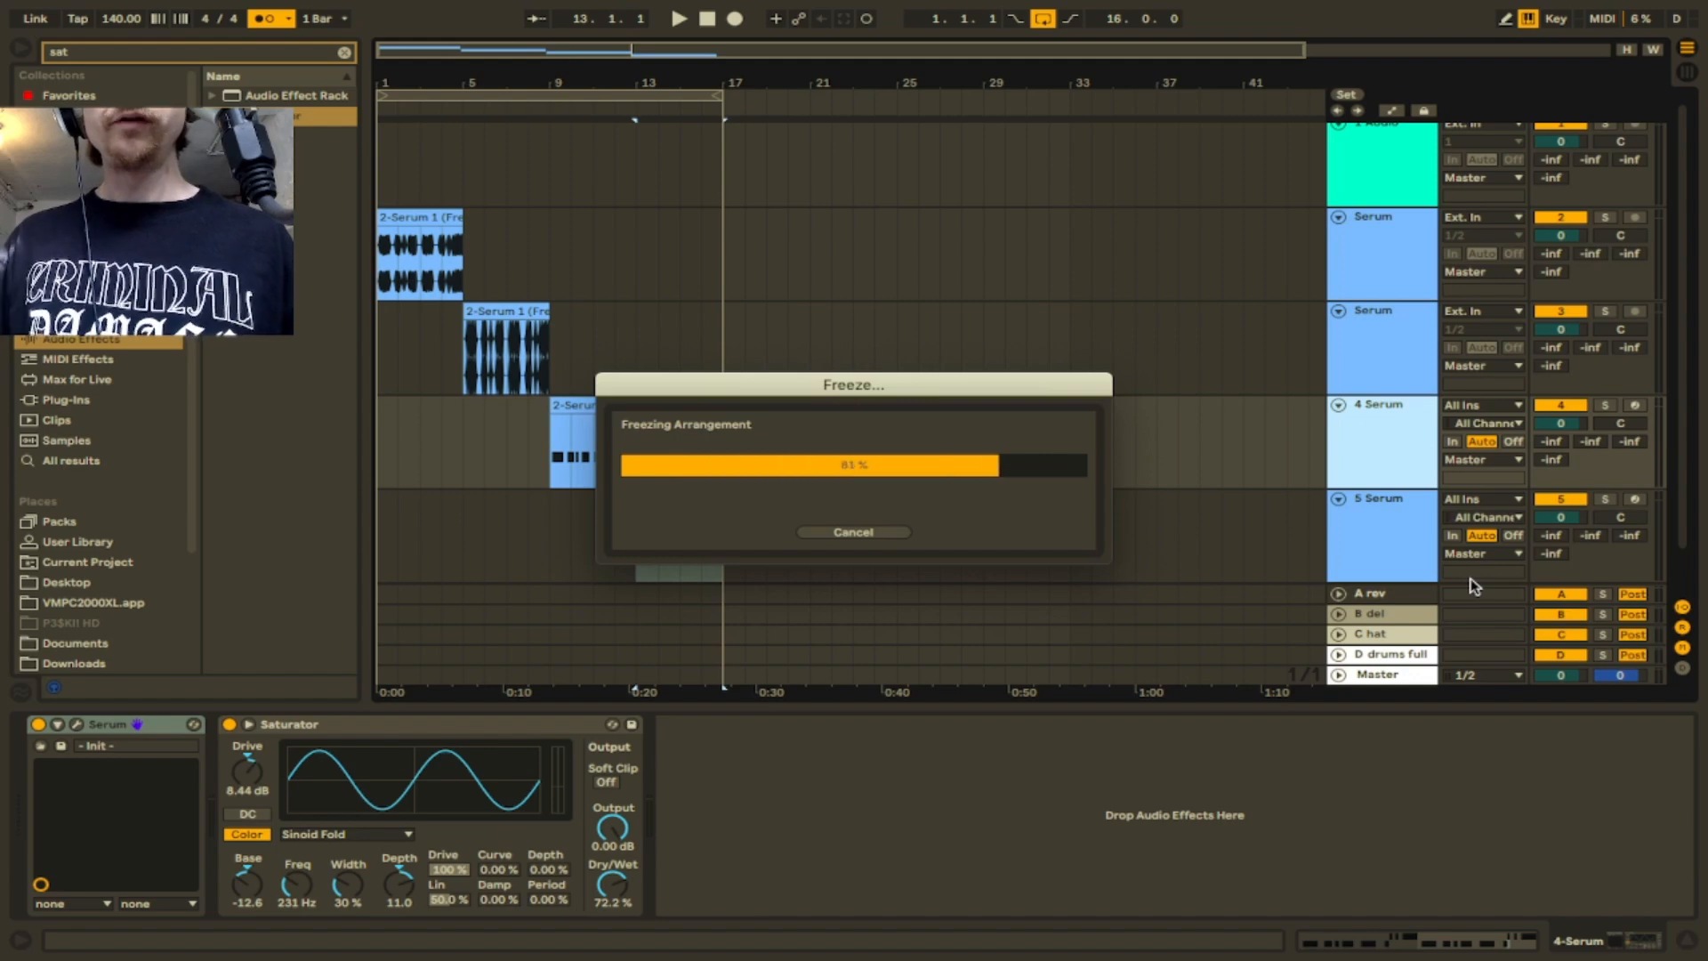
right_click(1413, 442)
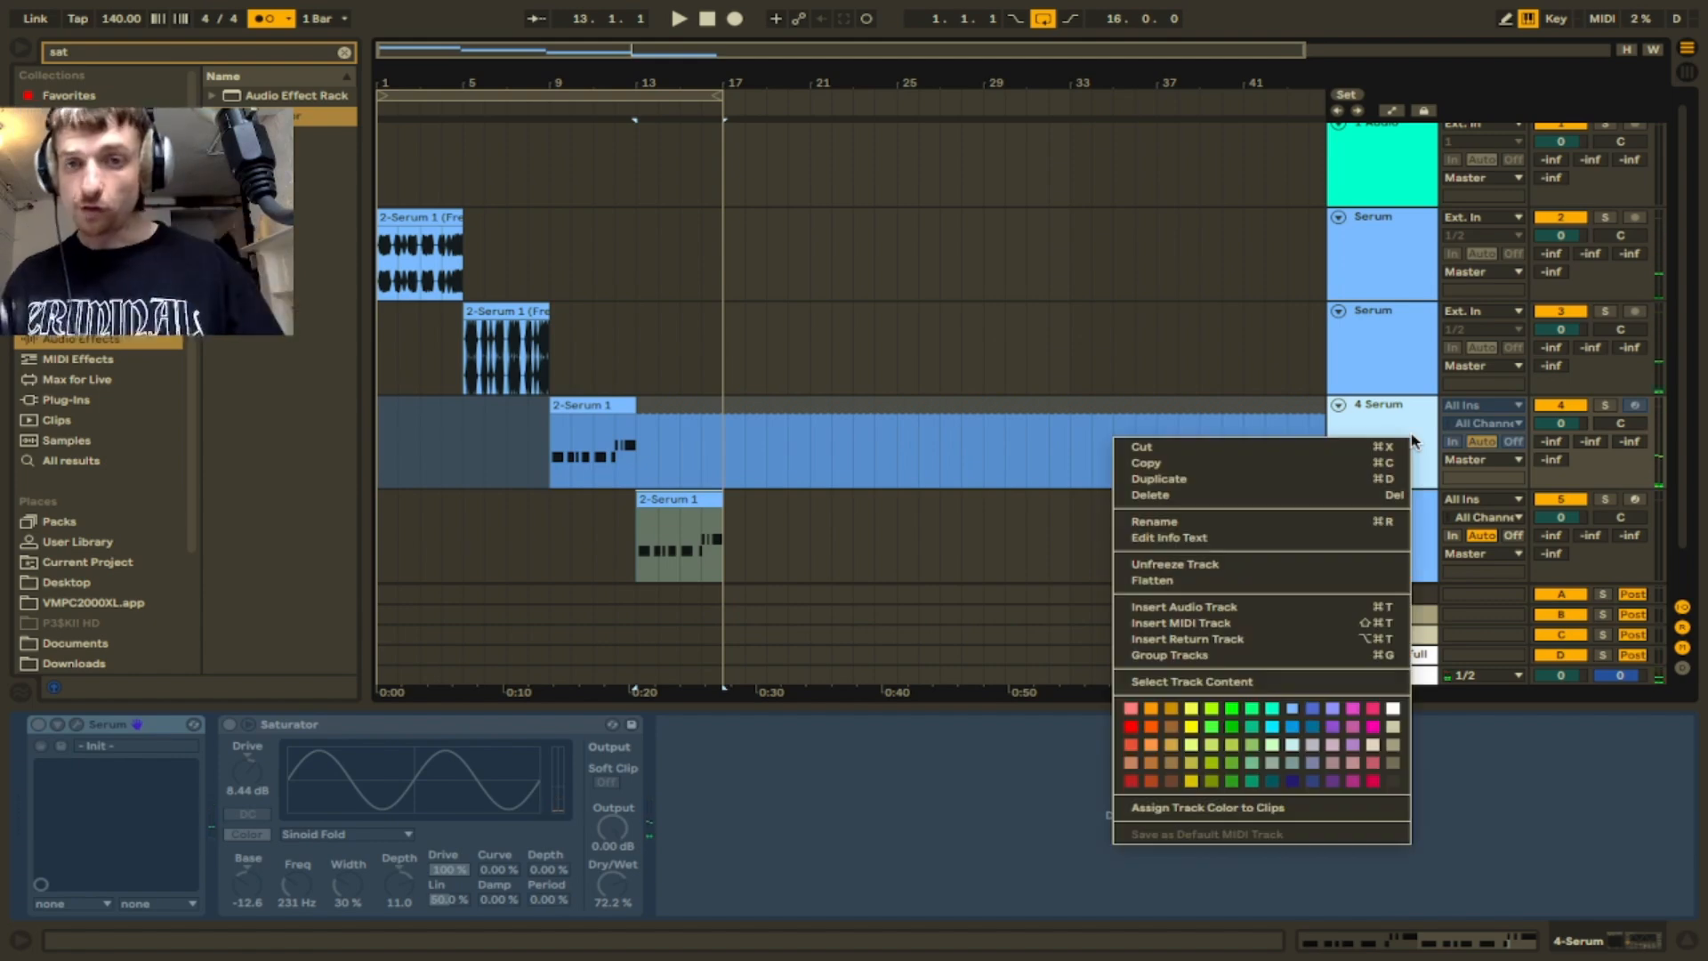
left_click(1255, 579)
- In track 5's Serum, set LFO 1's rate to 1/8 and reshape its curve into two peaks with a dip to zero between them
left_click(683, 494)
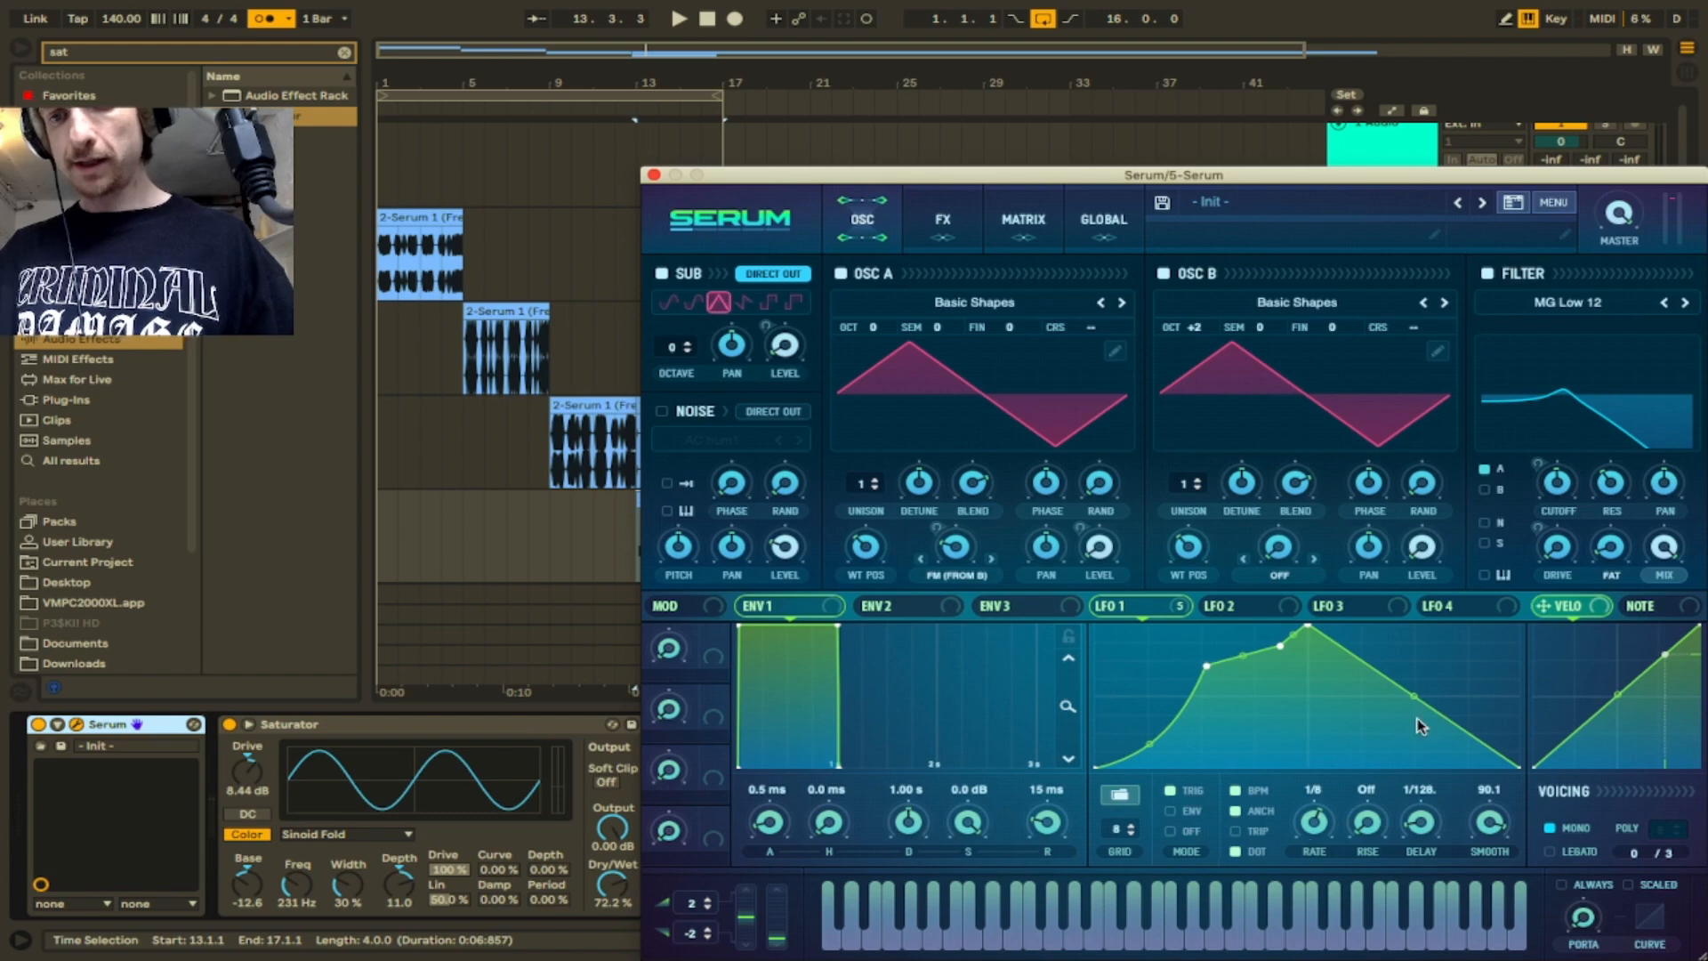
left_click_drag(1421, 725, 1378, 780)
double_click(1472, 670)
key("space")
left_click_drag(1472, 669, 1464, 664)
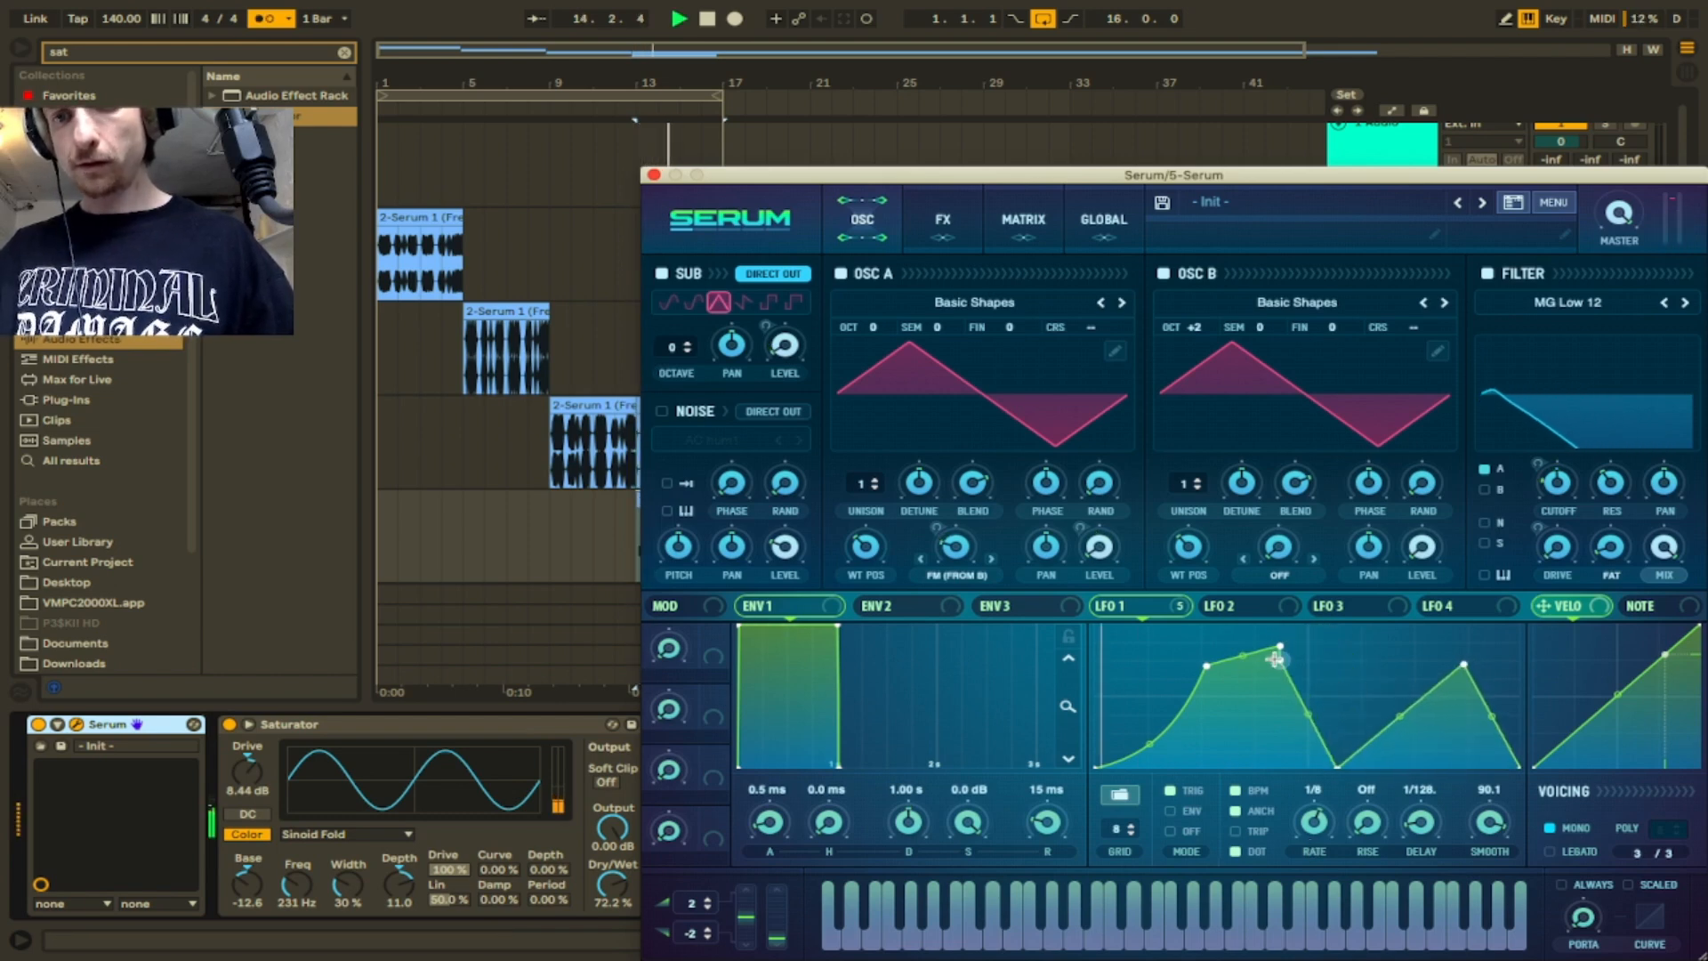
- Set oscillator B's octave to +3 and semitone to +7, and replay the clip at bar 13
left_click_drag(1194, 328, 1205, 280)
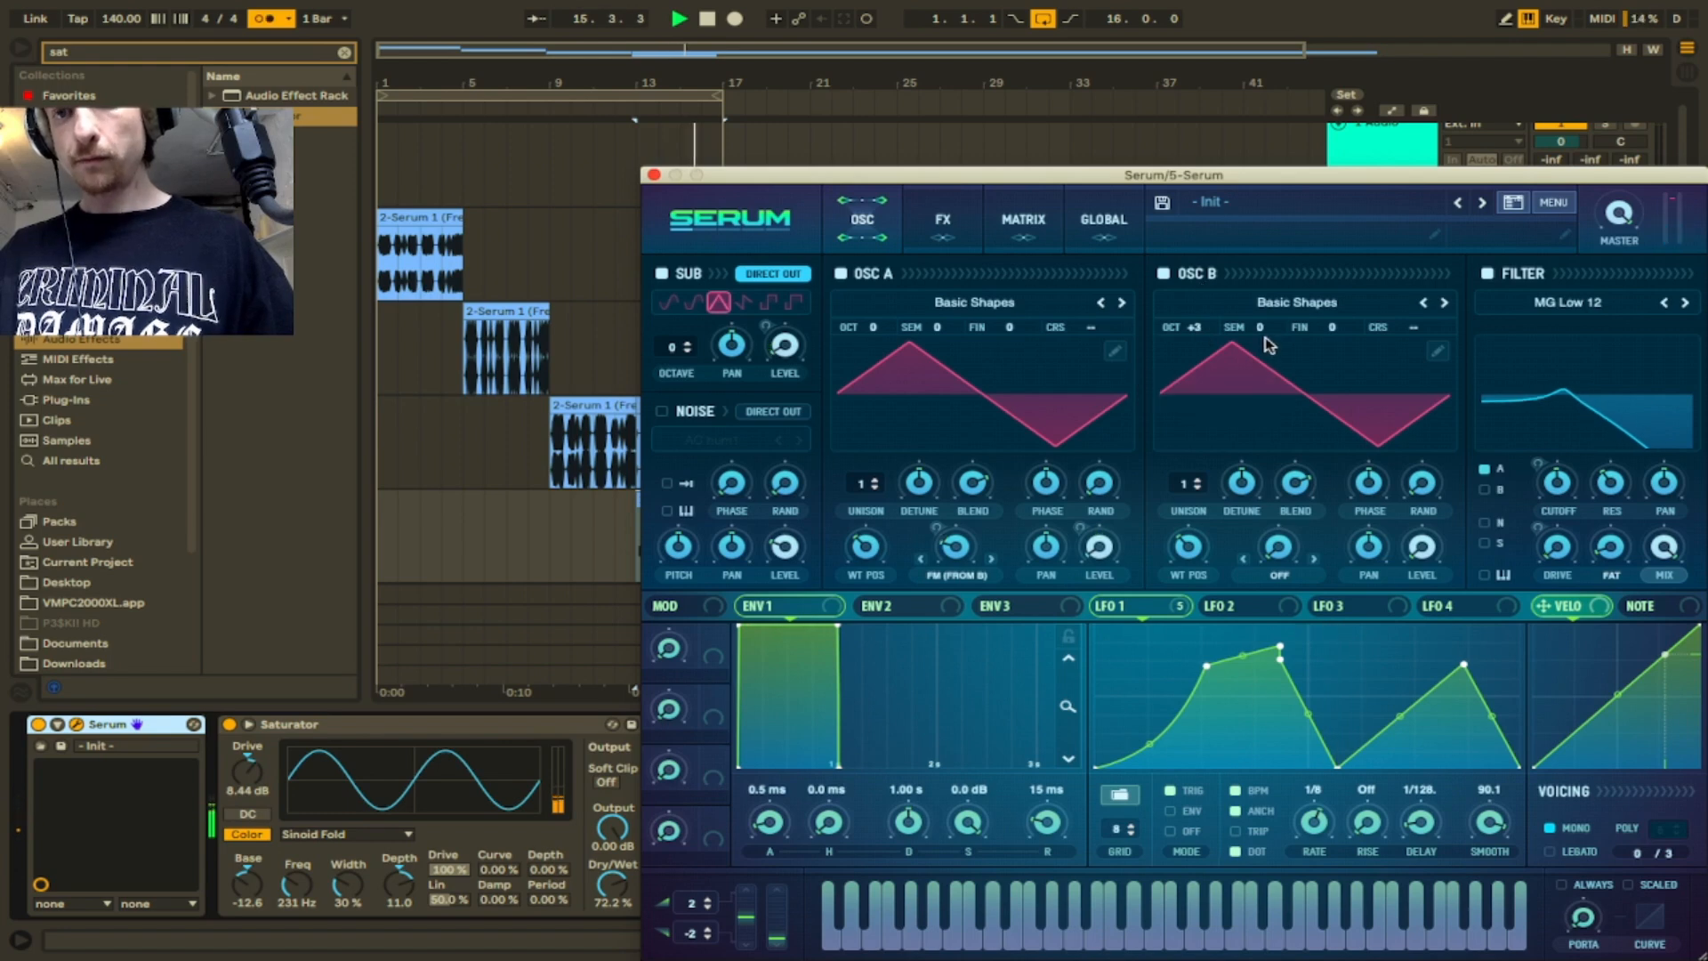
left_click_drag(1261, 329, 1269, 257)
key("space")
key("space")
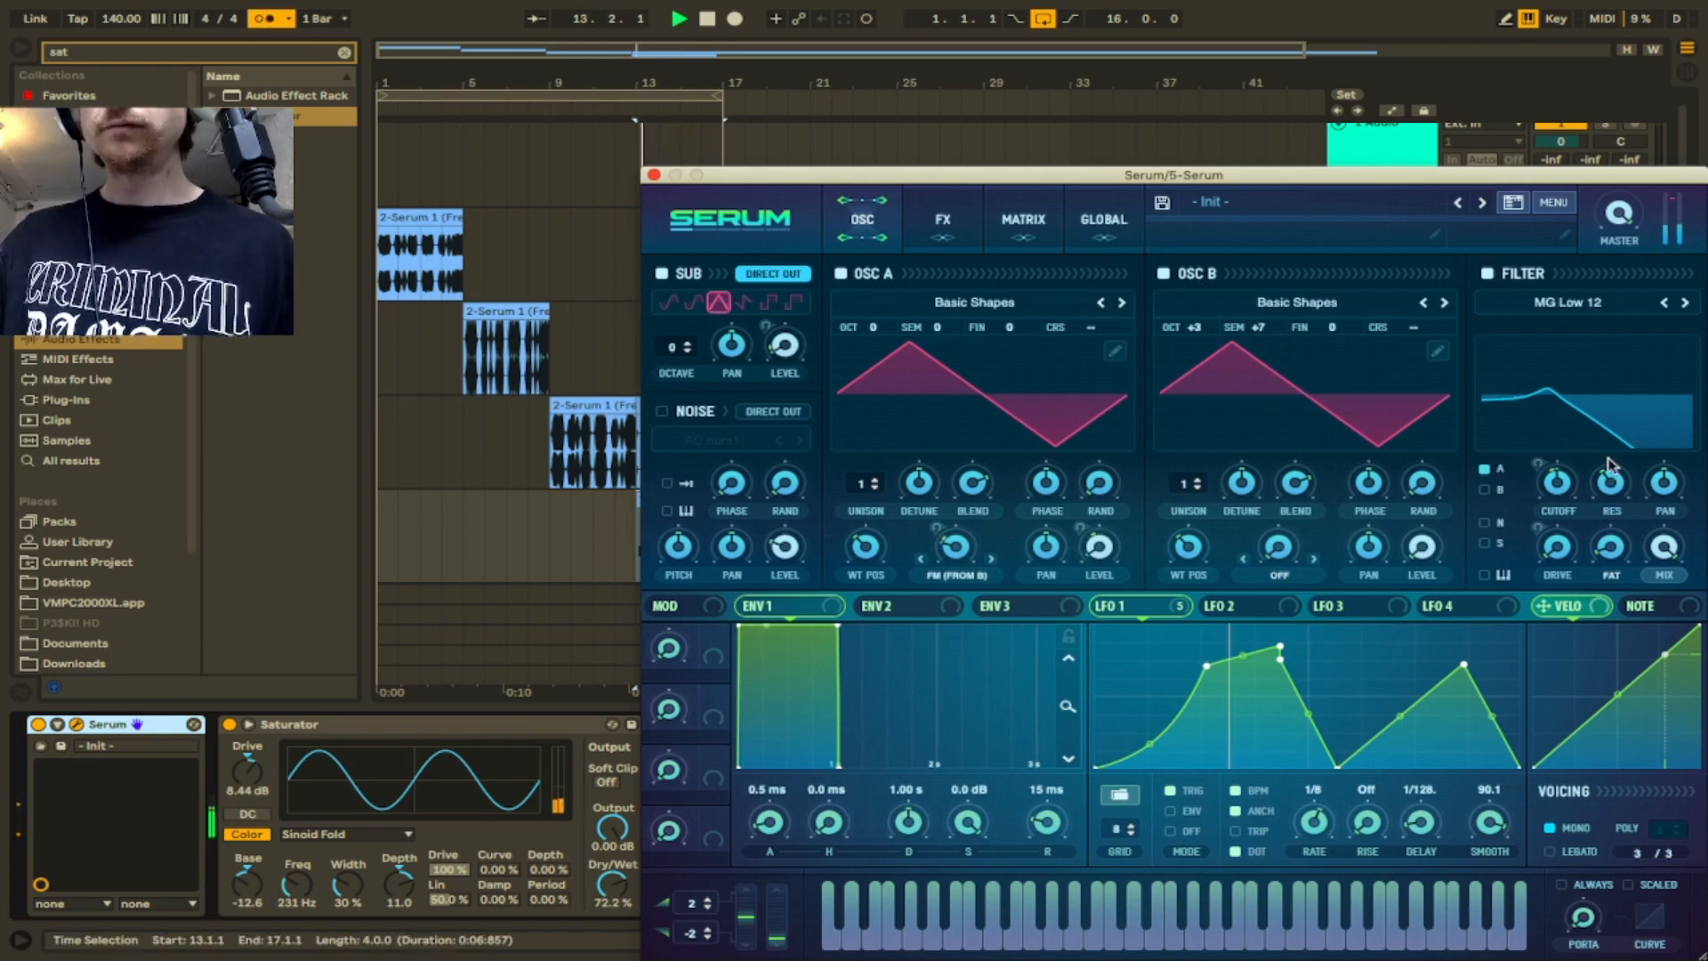
mouse_move(1570, 485)
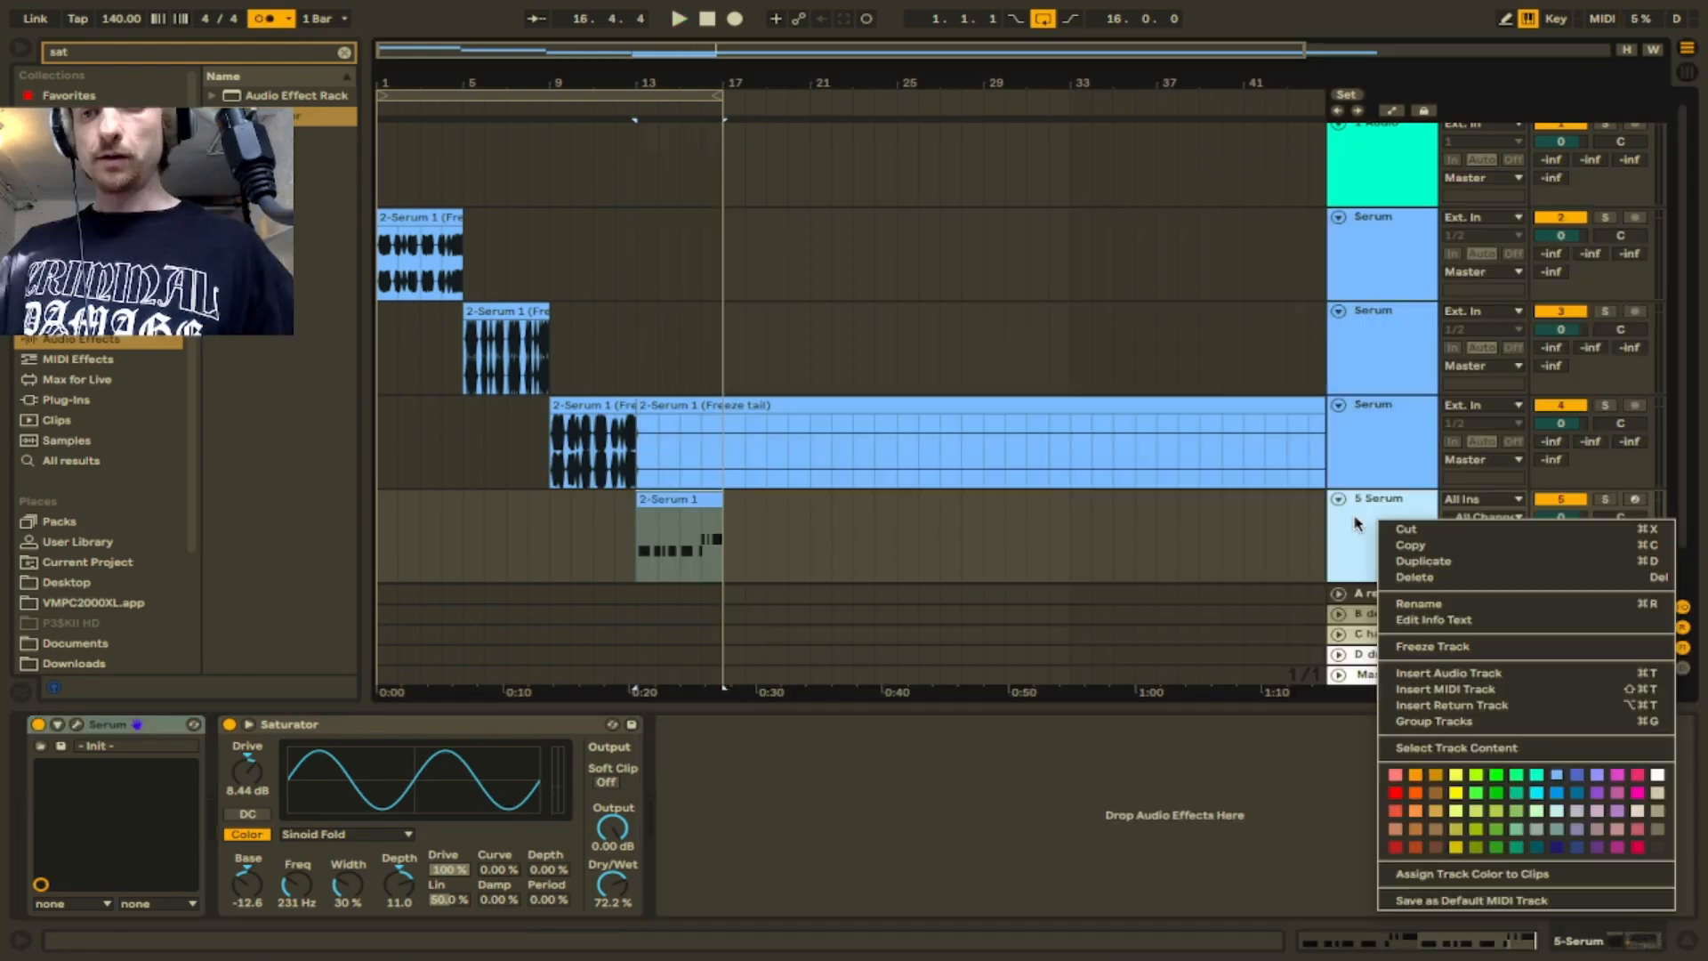
- Freeze and flatten track 5 Serum to audio
key("Escape")
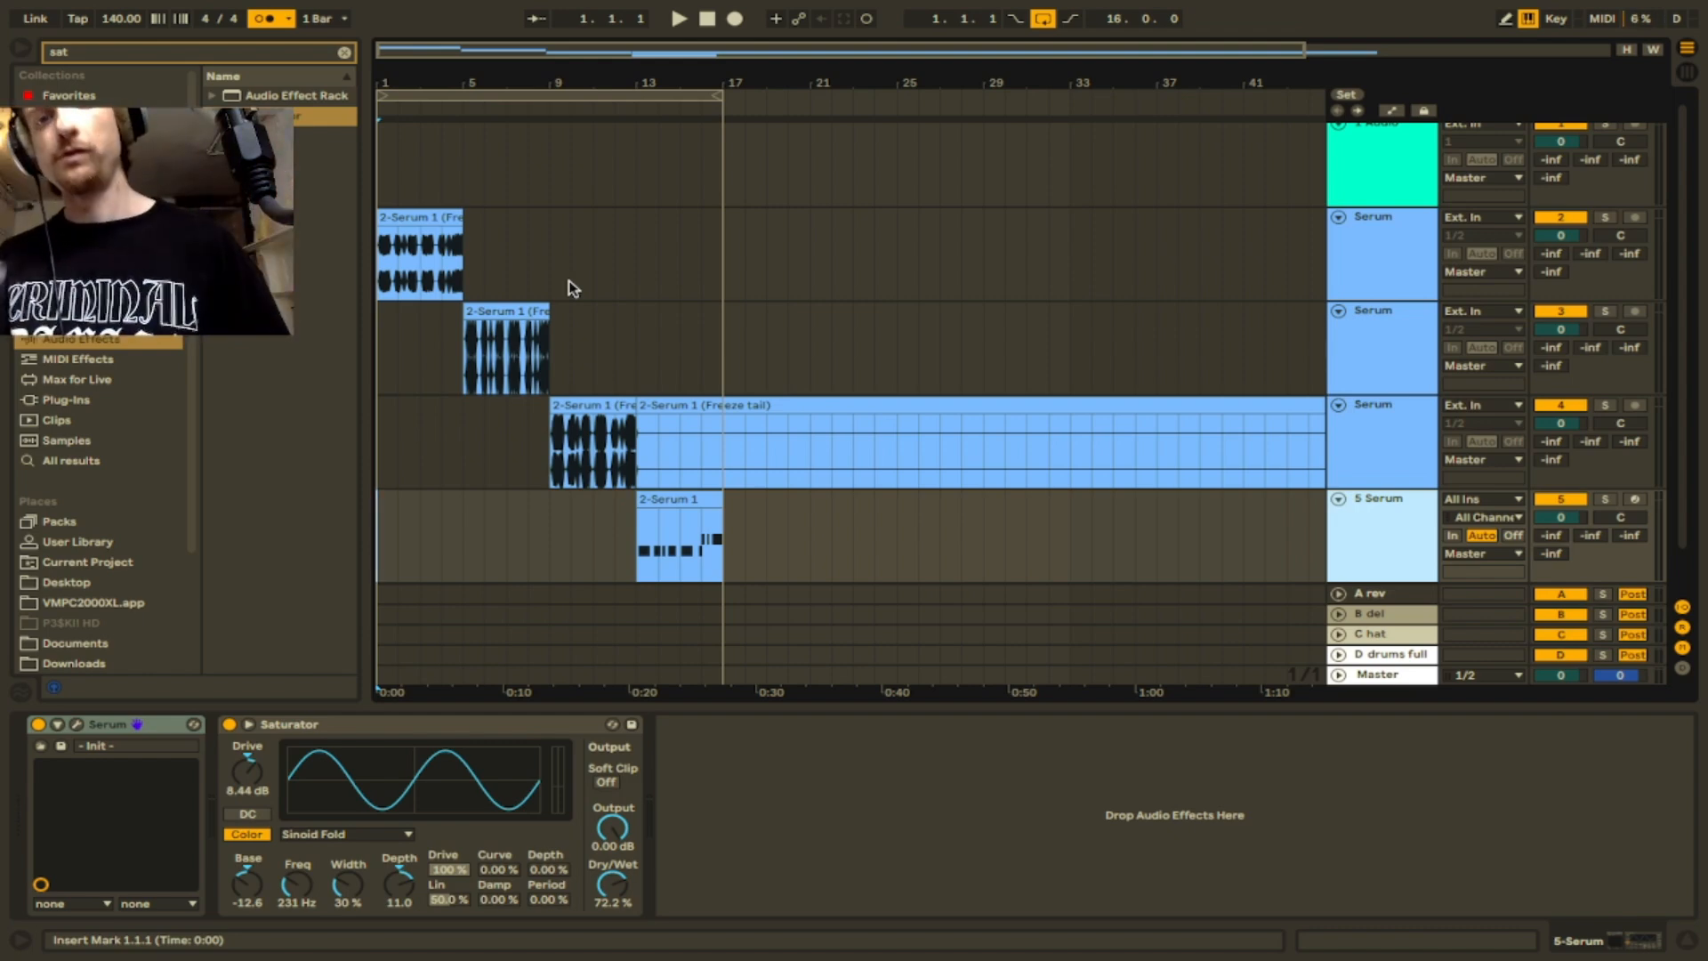
right_click(1410, 554)
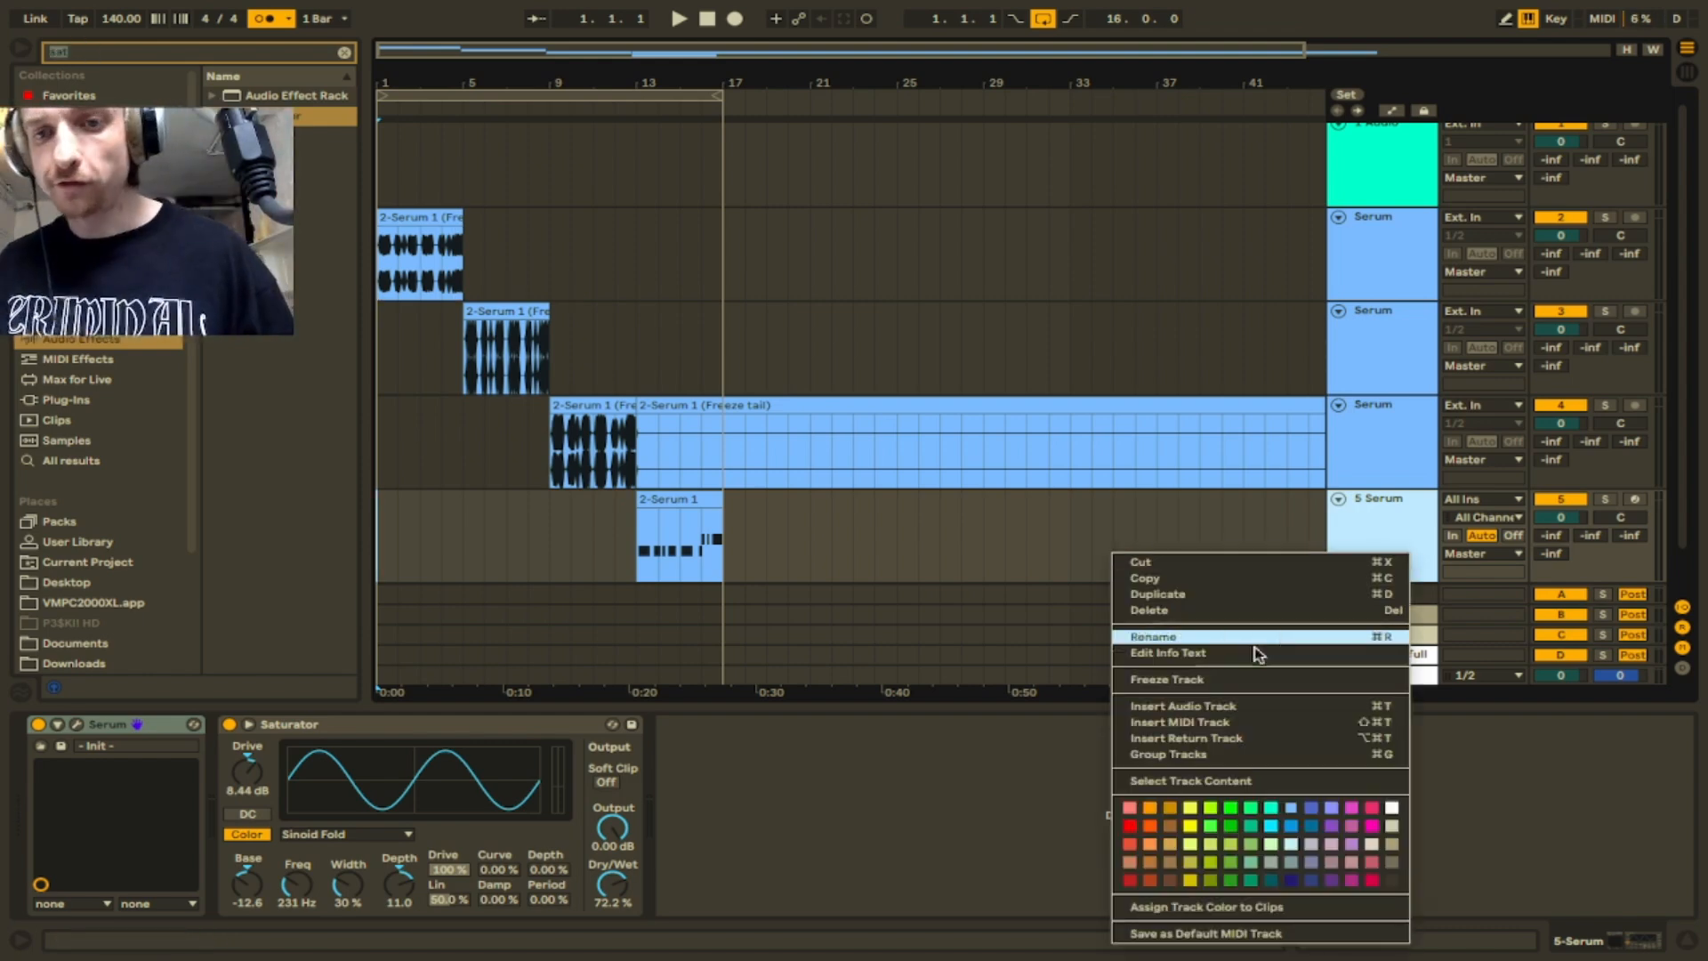
left_click(1257, 680)
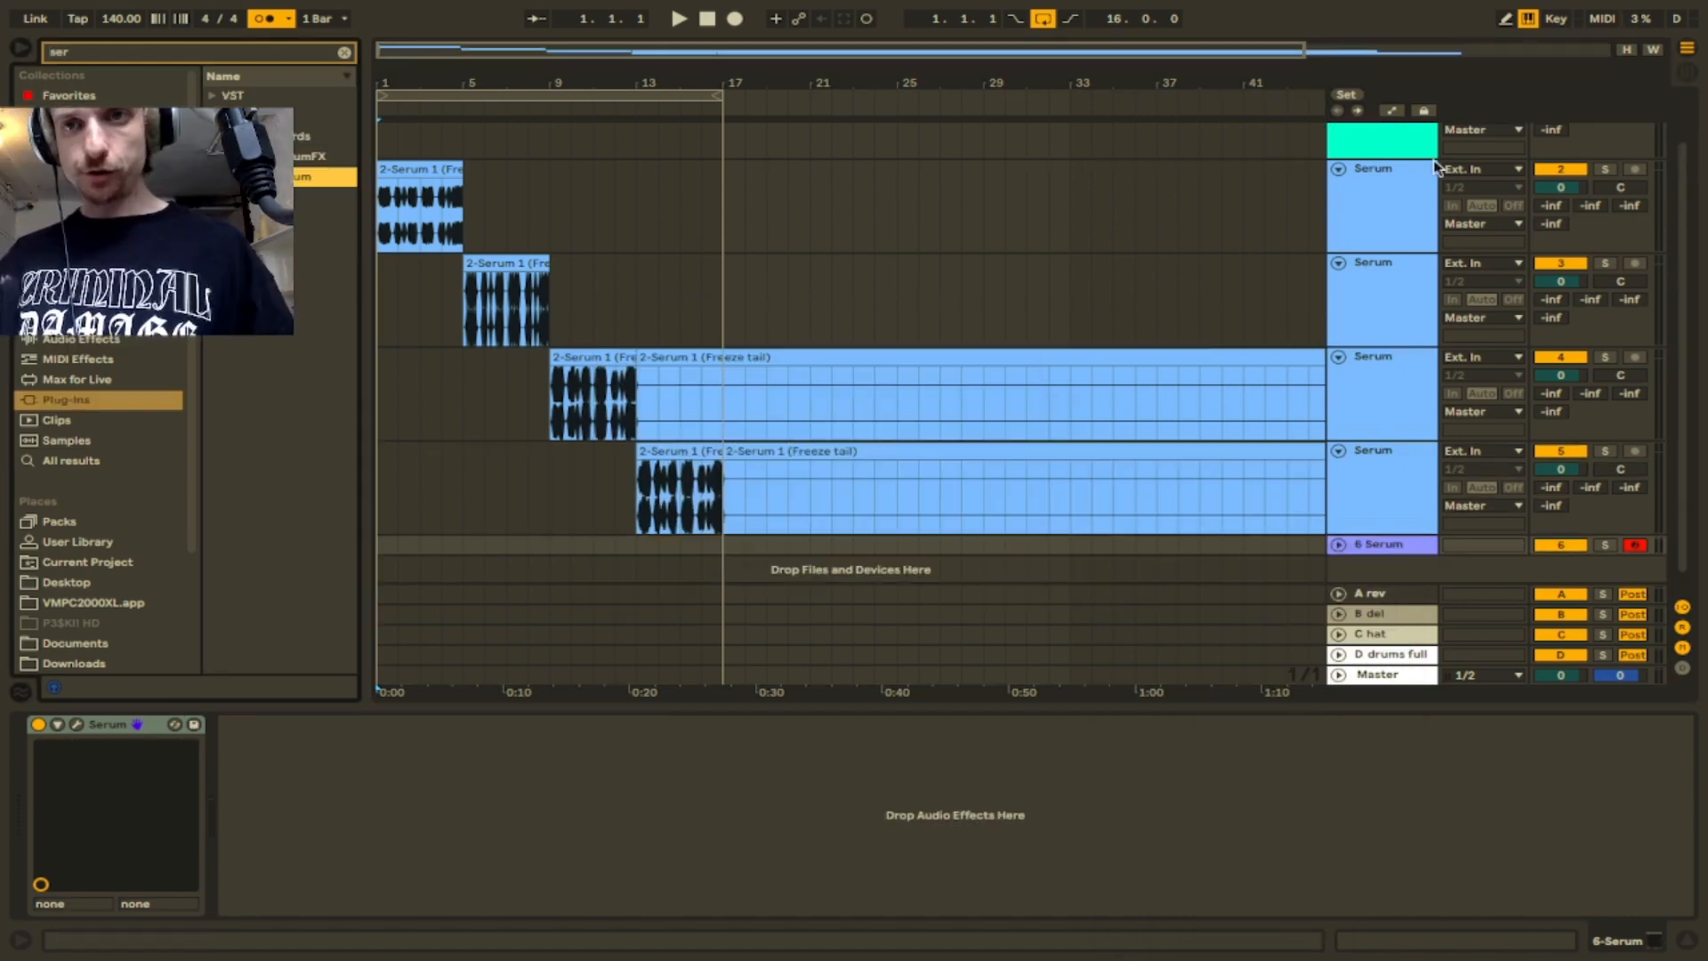
- Group the four flattened Serum tracks, name the group RHYTHMICAL BASS and collapse it
left_click(1396, 477, "shift")
key("ctrl+g")
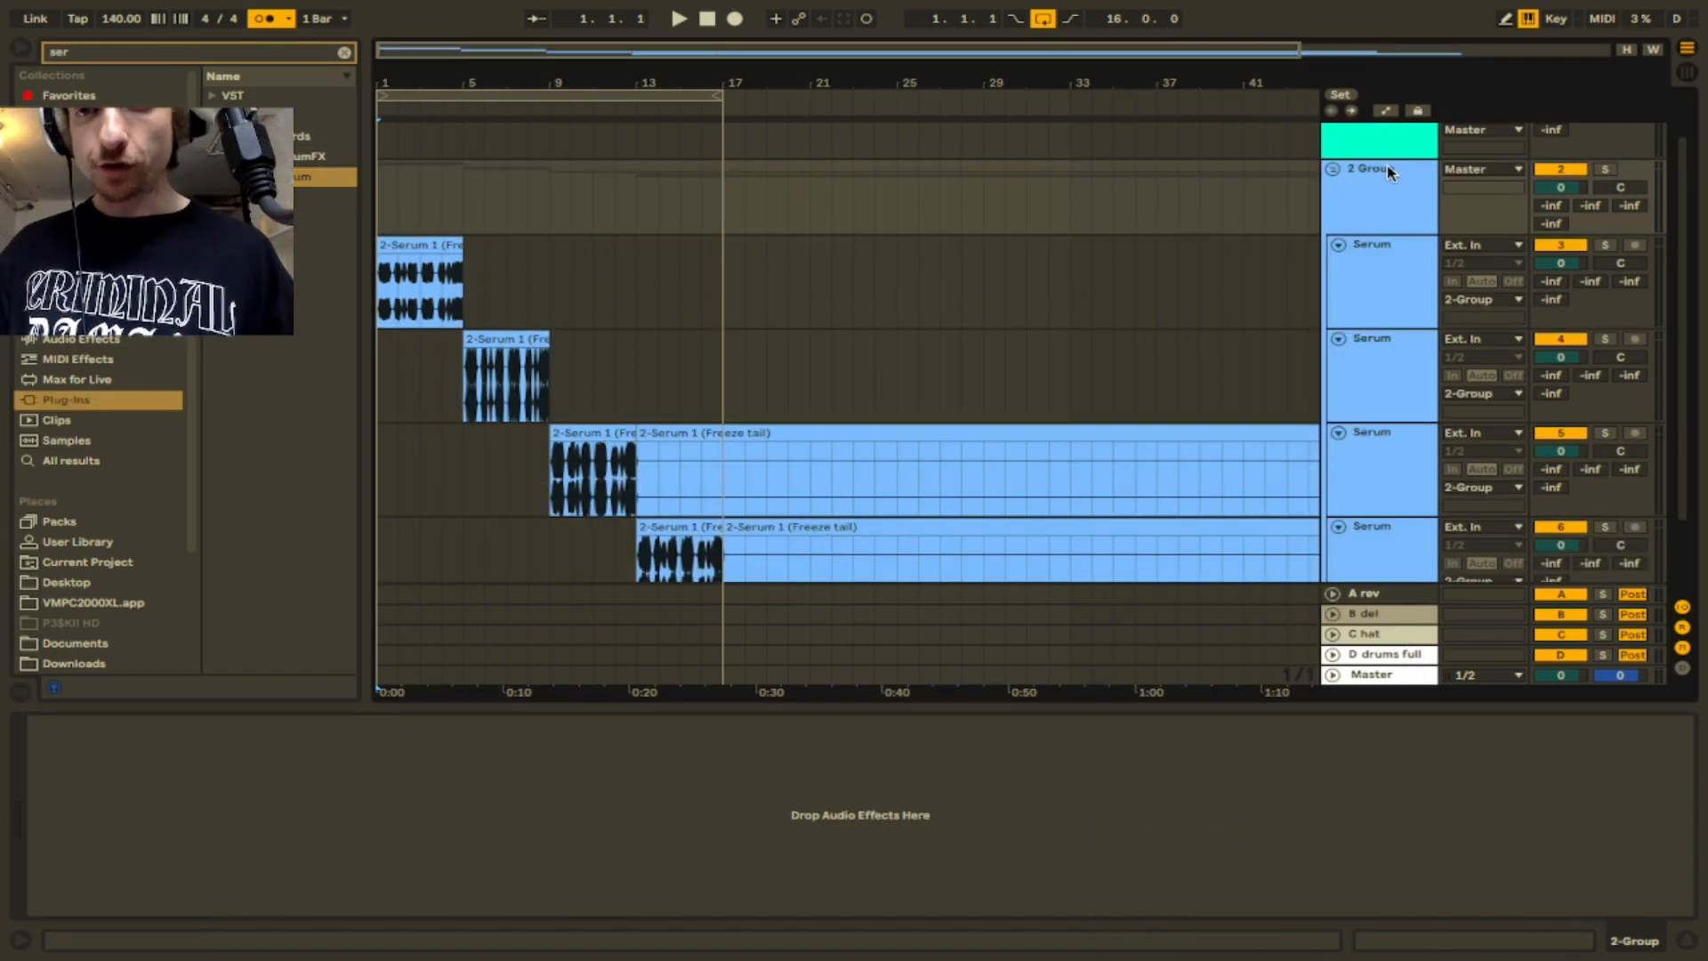
key("ctrl+r")
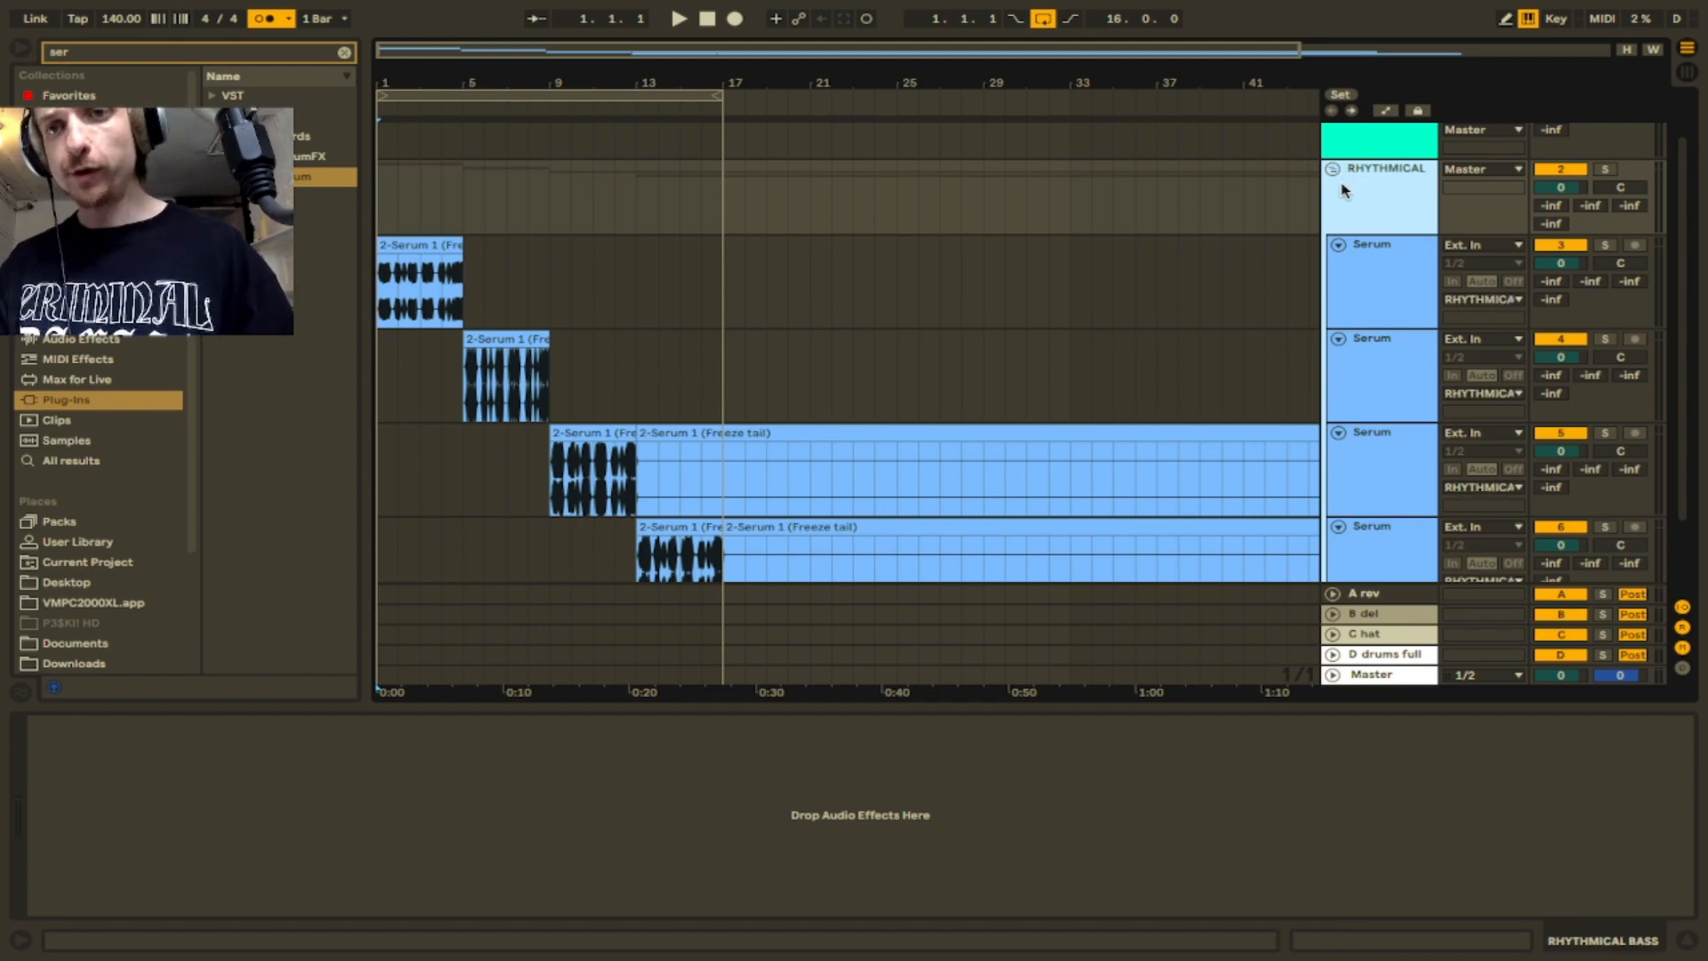
left_click(1333, 169)
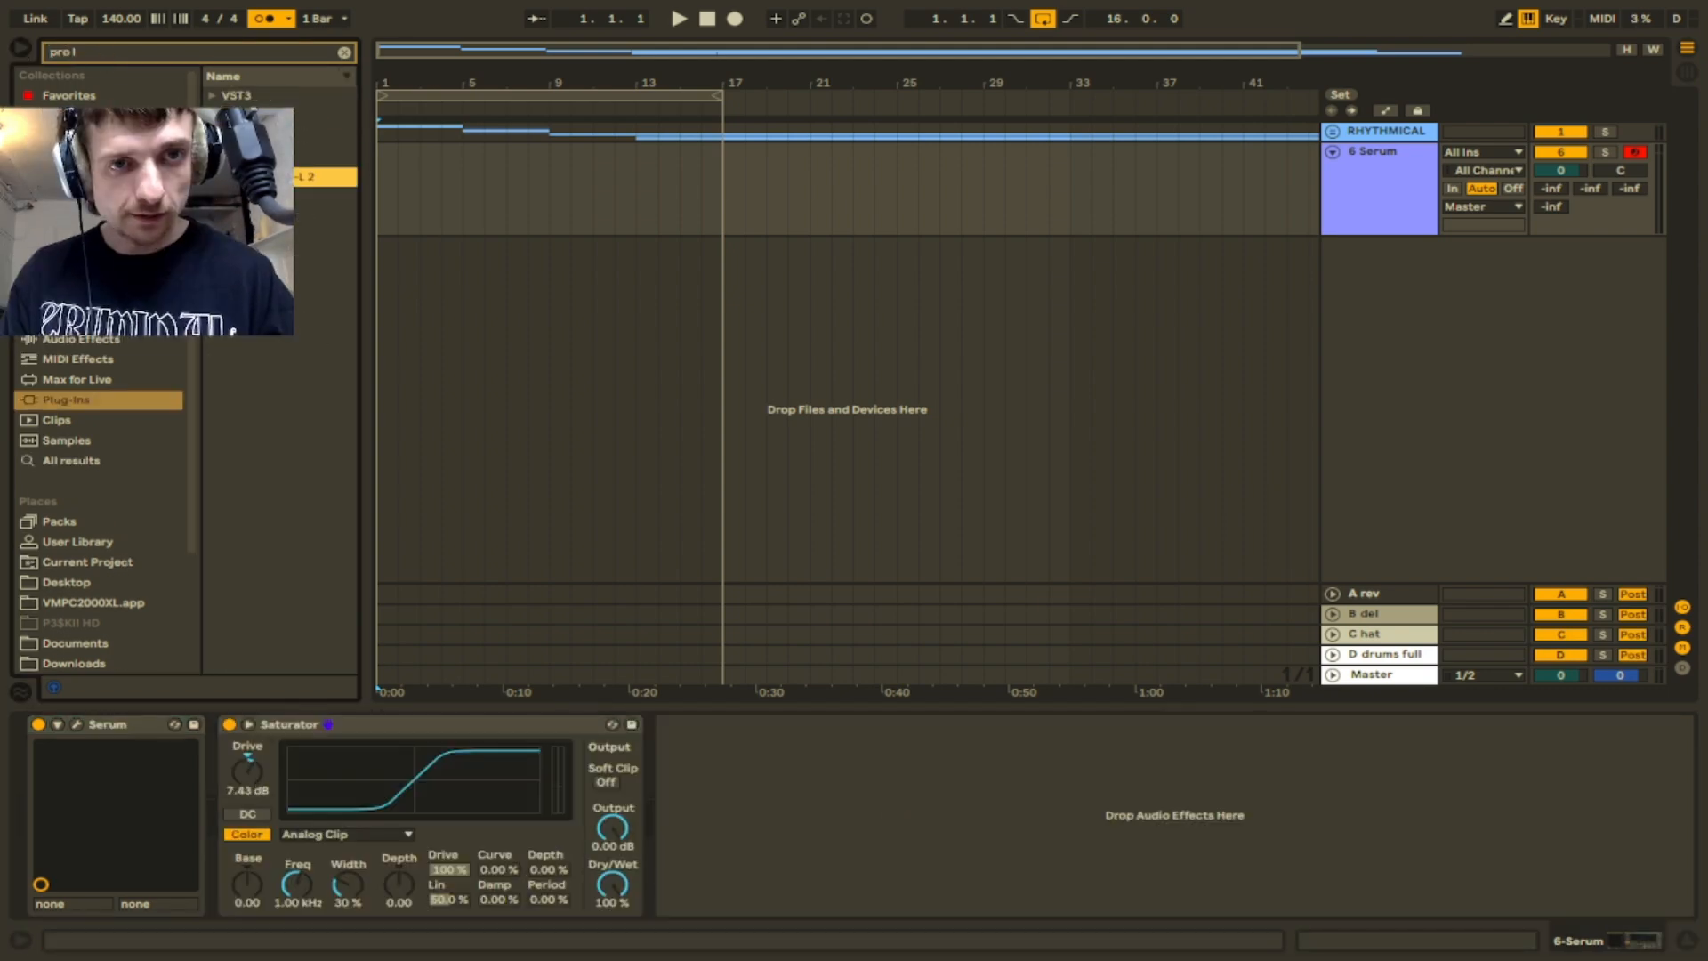
- Add the Pro-L 2 limiter after the Saturator on track 6 Serum, raise its gain and close its window
left_click_drag(325, 176, 754, 804)
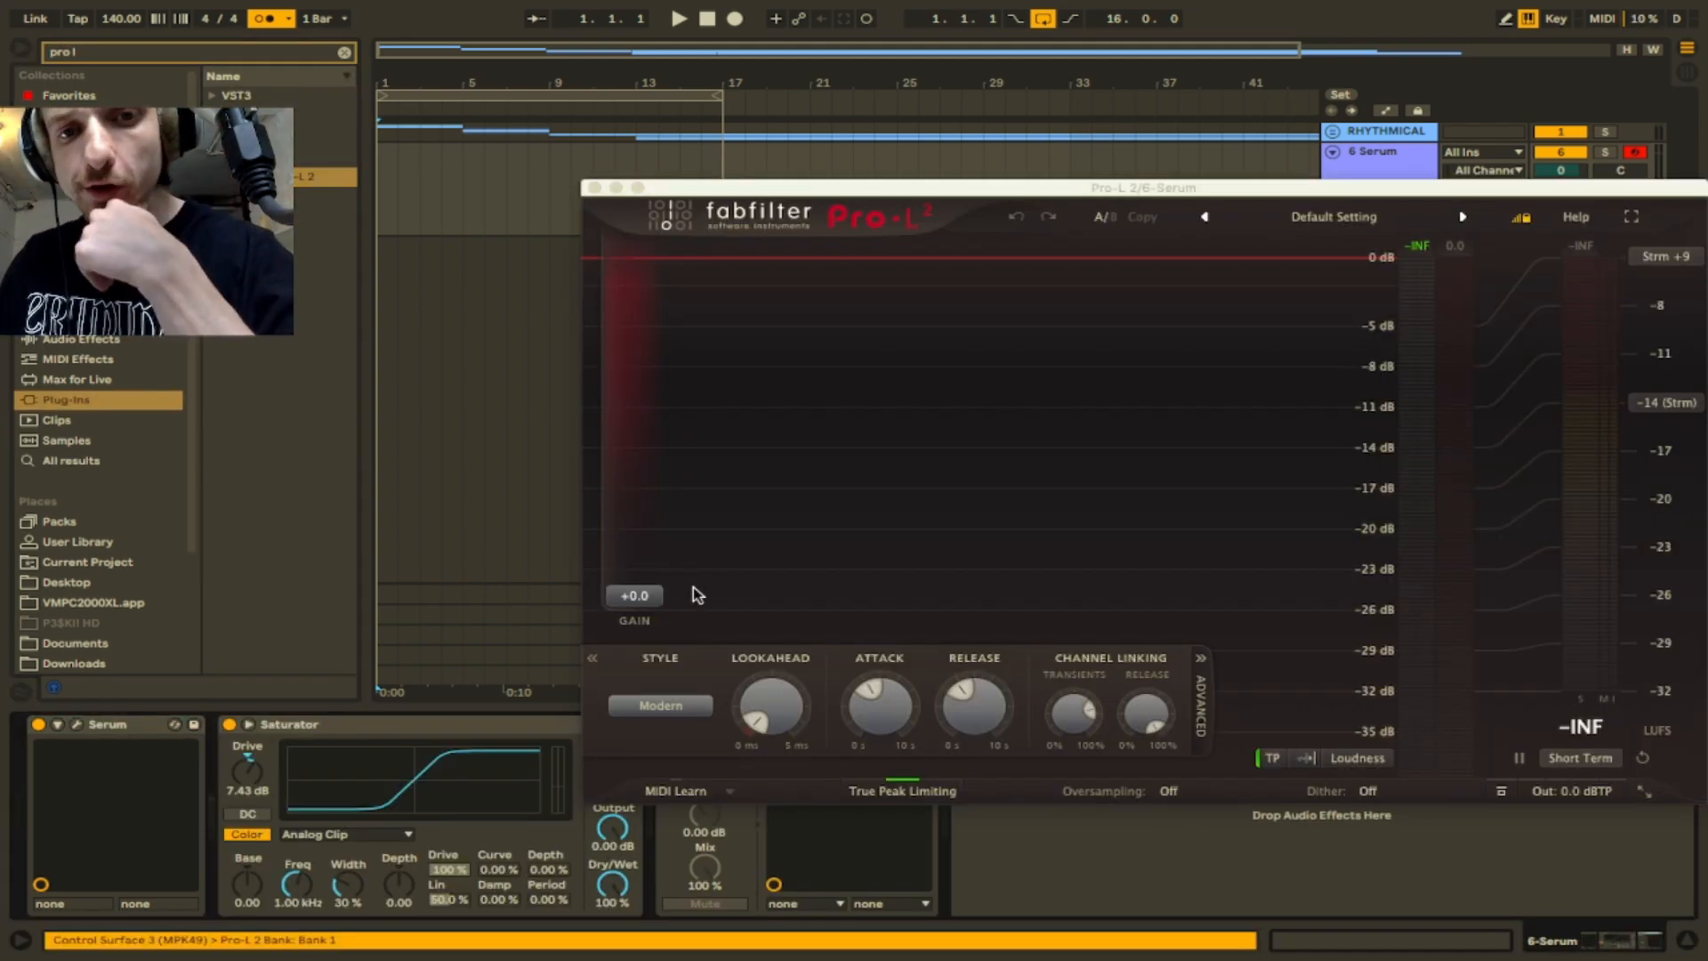
left_click_drag(642, 595, 644, 540)
left_click(594, 188)
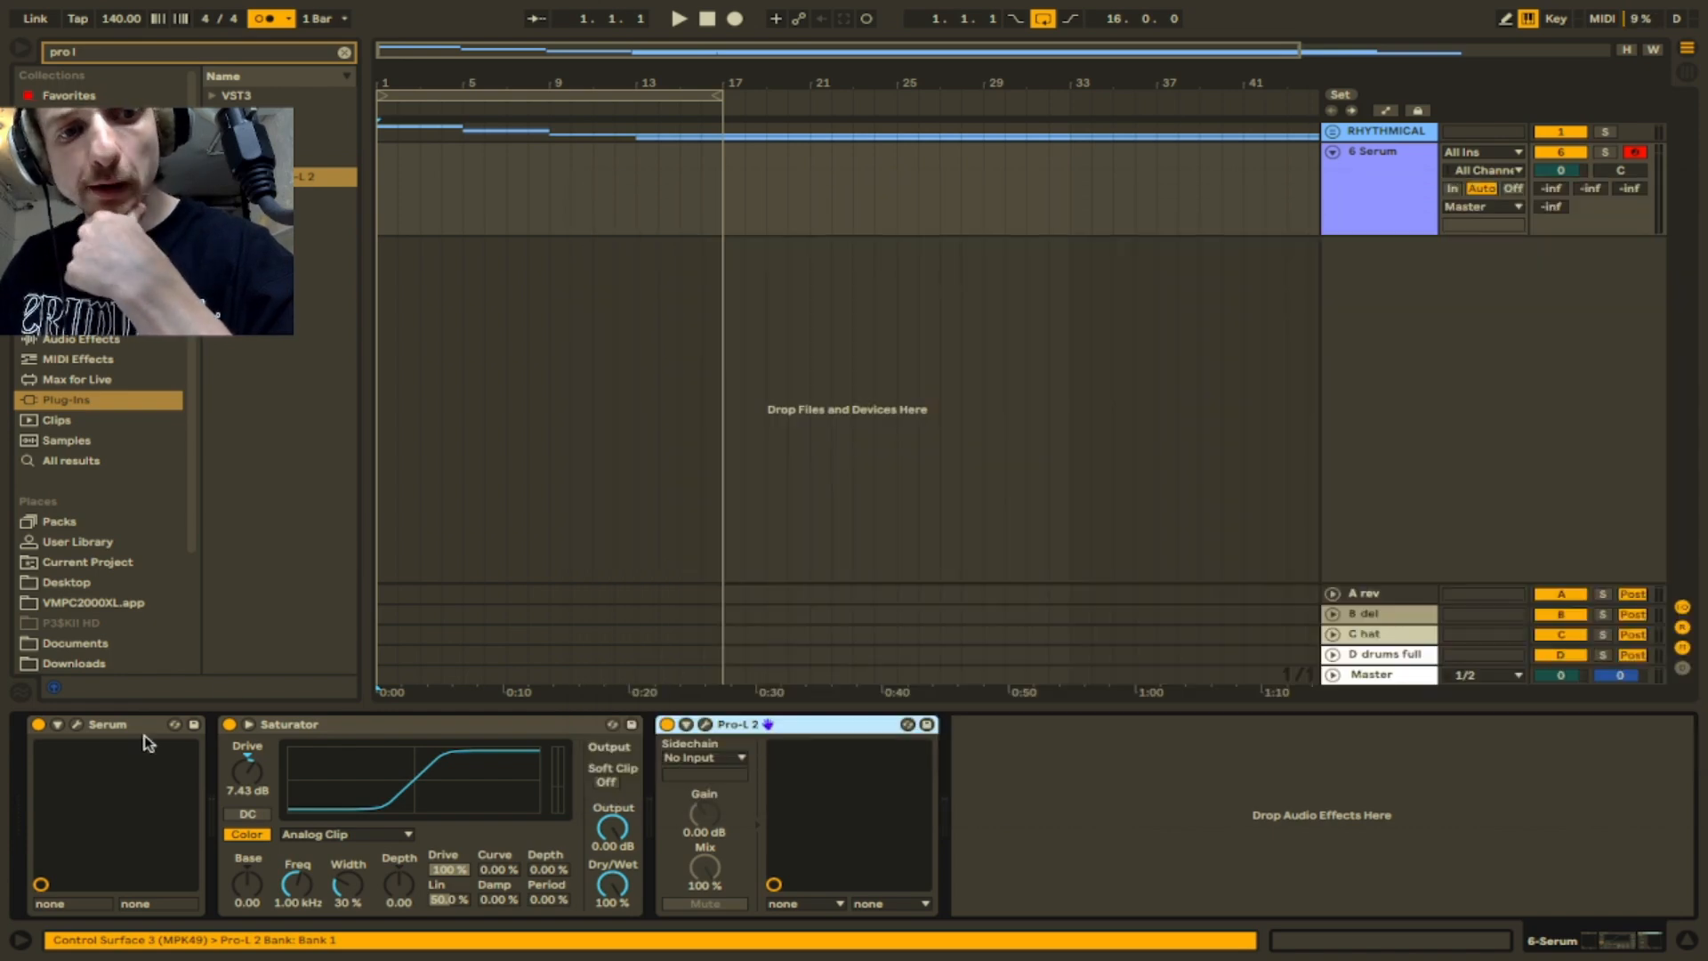
- Open Serum on track 6 and set envelope 1's release to 278 ms
left_click(77, 724)
left_click_drag(903, 173, 895, 91)
left_click_drag(1037, 740, 1037, 694)
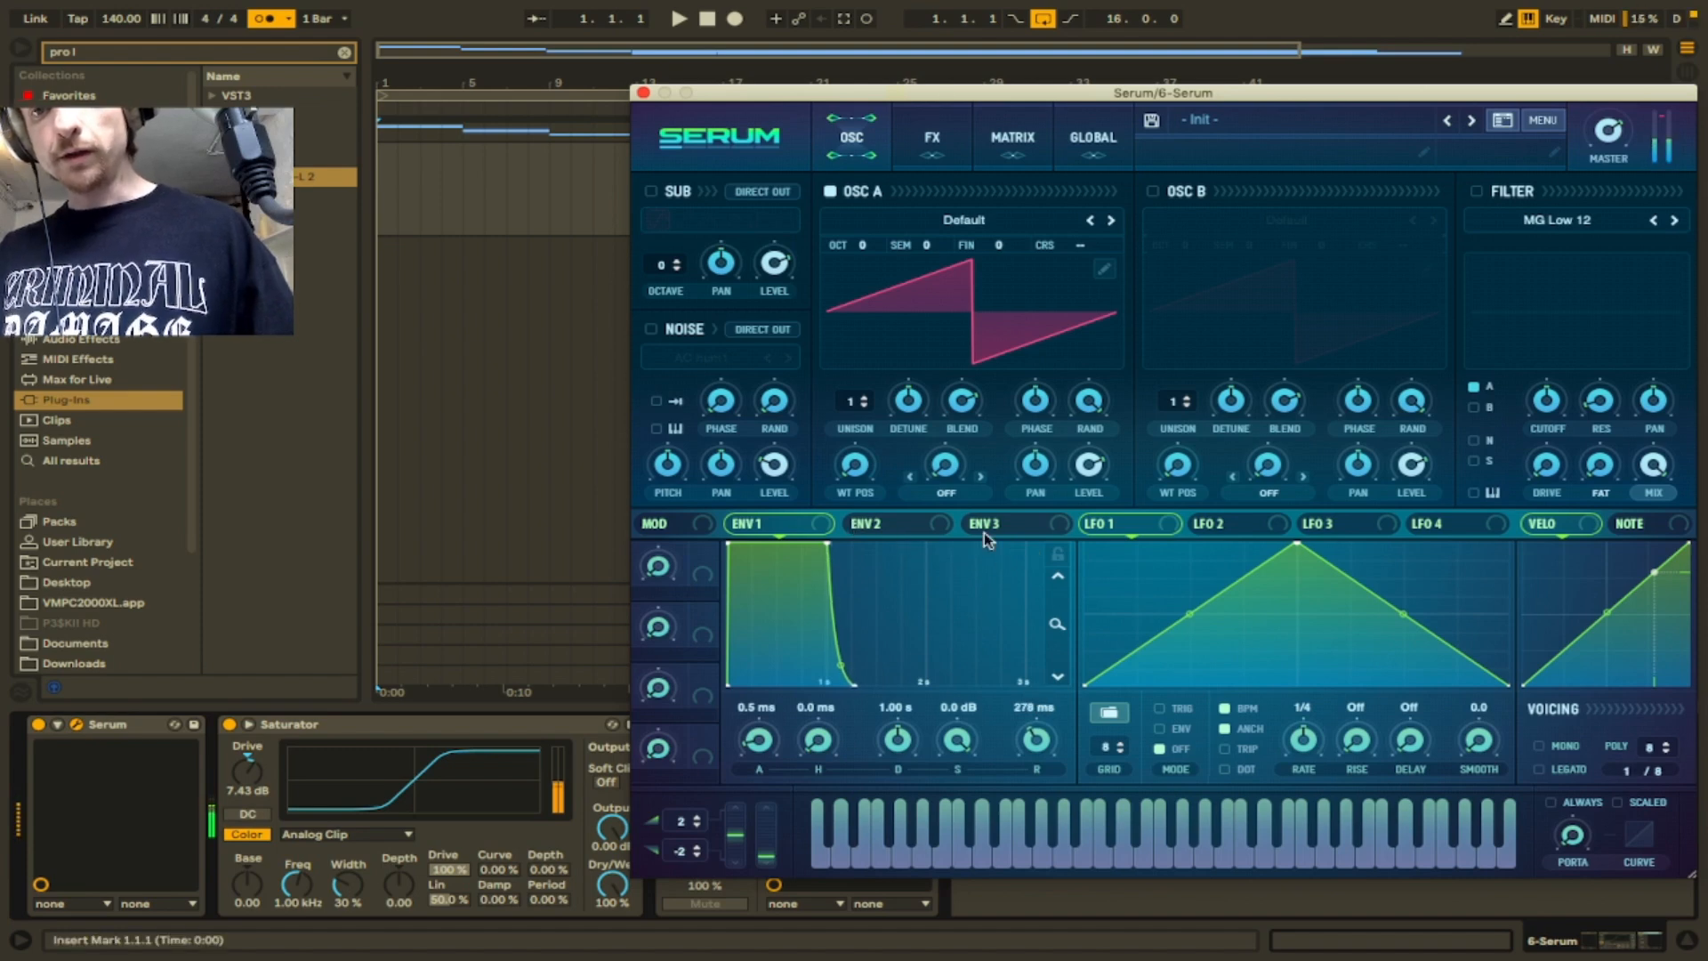
- Set envelope 1's attack to 536 ms and release to 792 ms, and assign it to oscillator A's level
left_click_drag(761, 739, 725, 576)
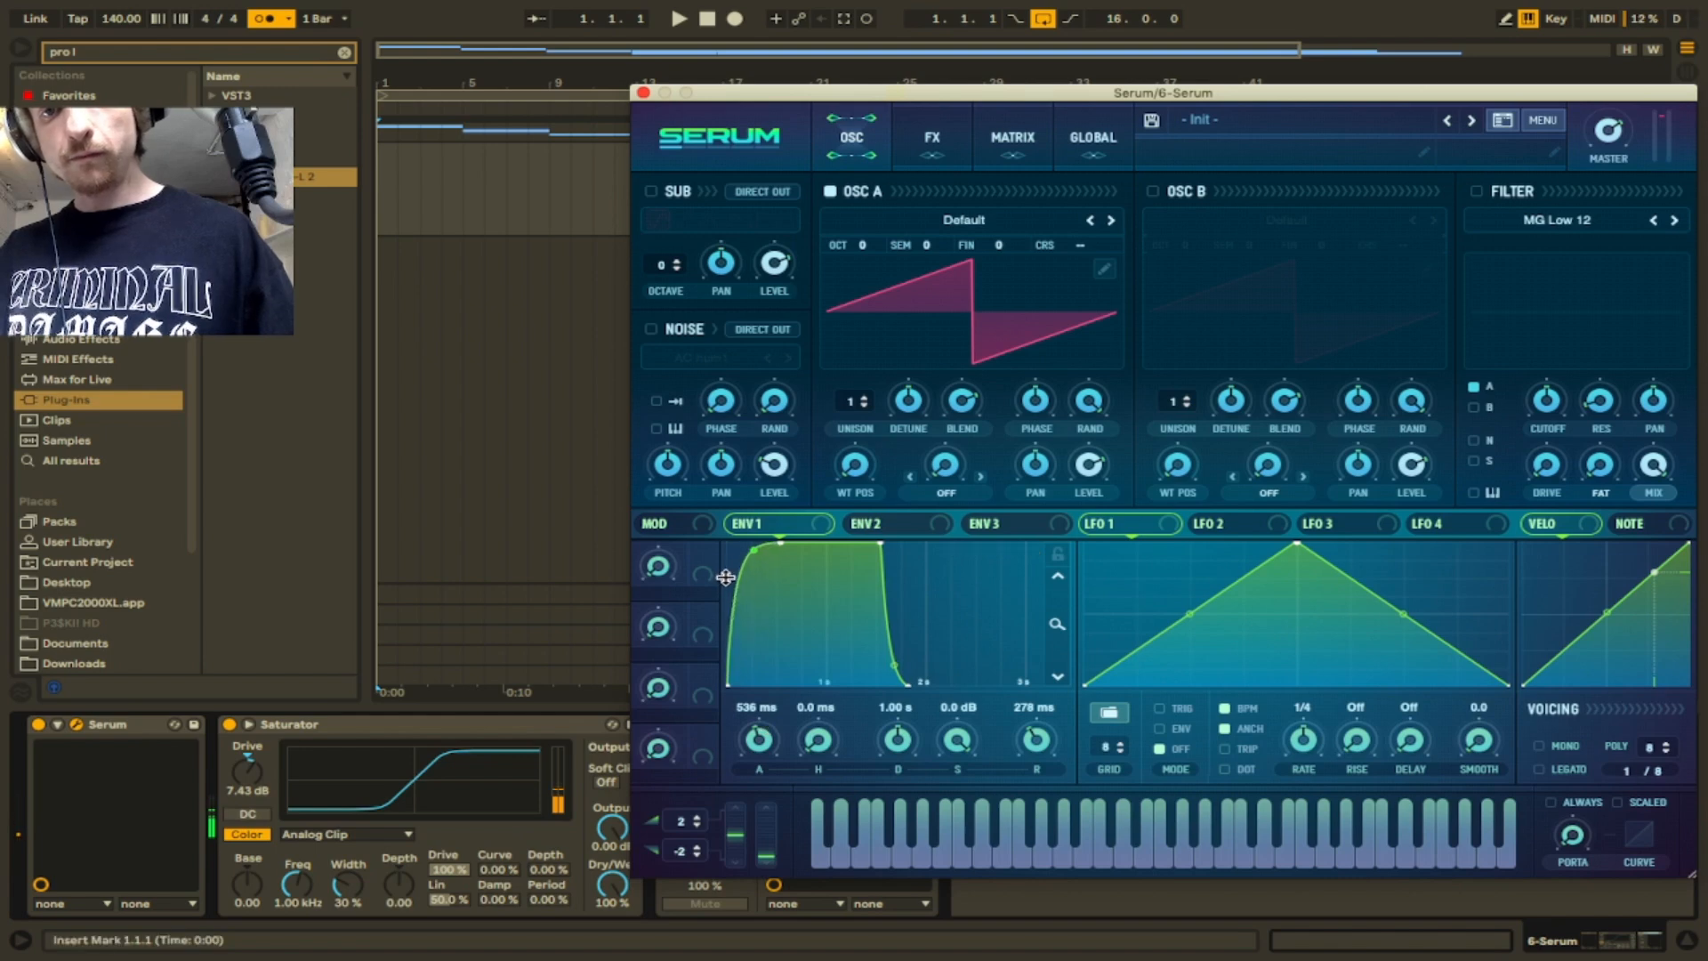
left_click_drag(1089, 478, 1088, 474)
- Load the Analog_BD_Sin wavetable into oscillator A, and enable oscillator B with the FFT_Add_2nds wavetable
left_click(950, 219)
mouse_move(1031, 243)
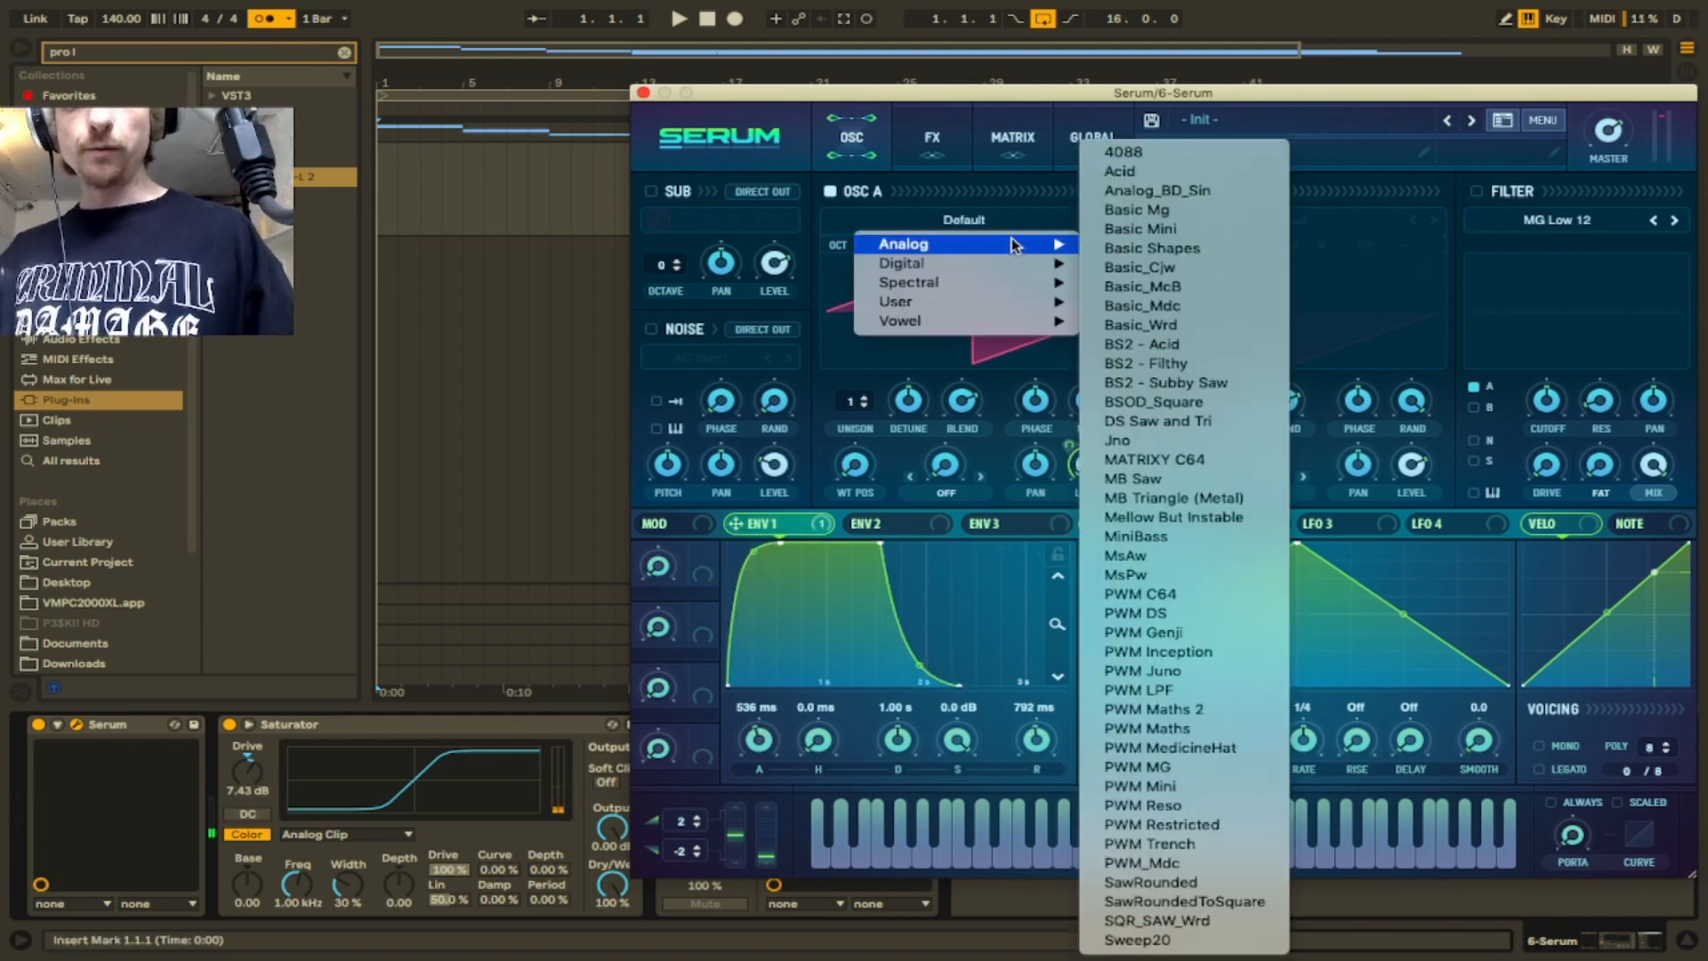
left_click(1161, 190)
left_click_drag(1030, 394, 1028, 474)
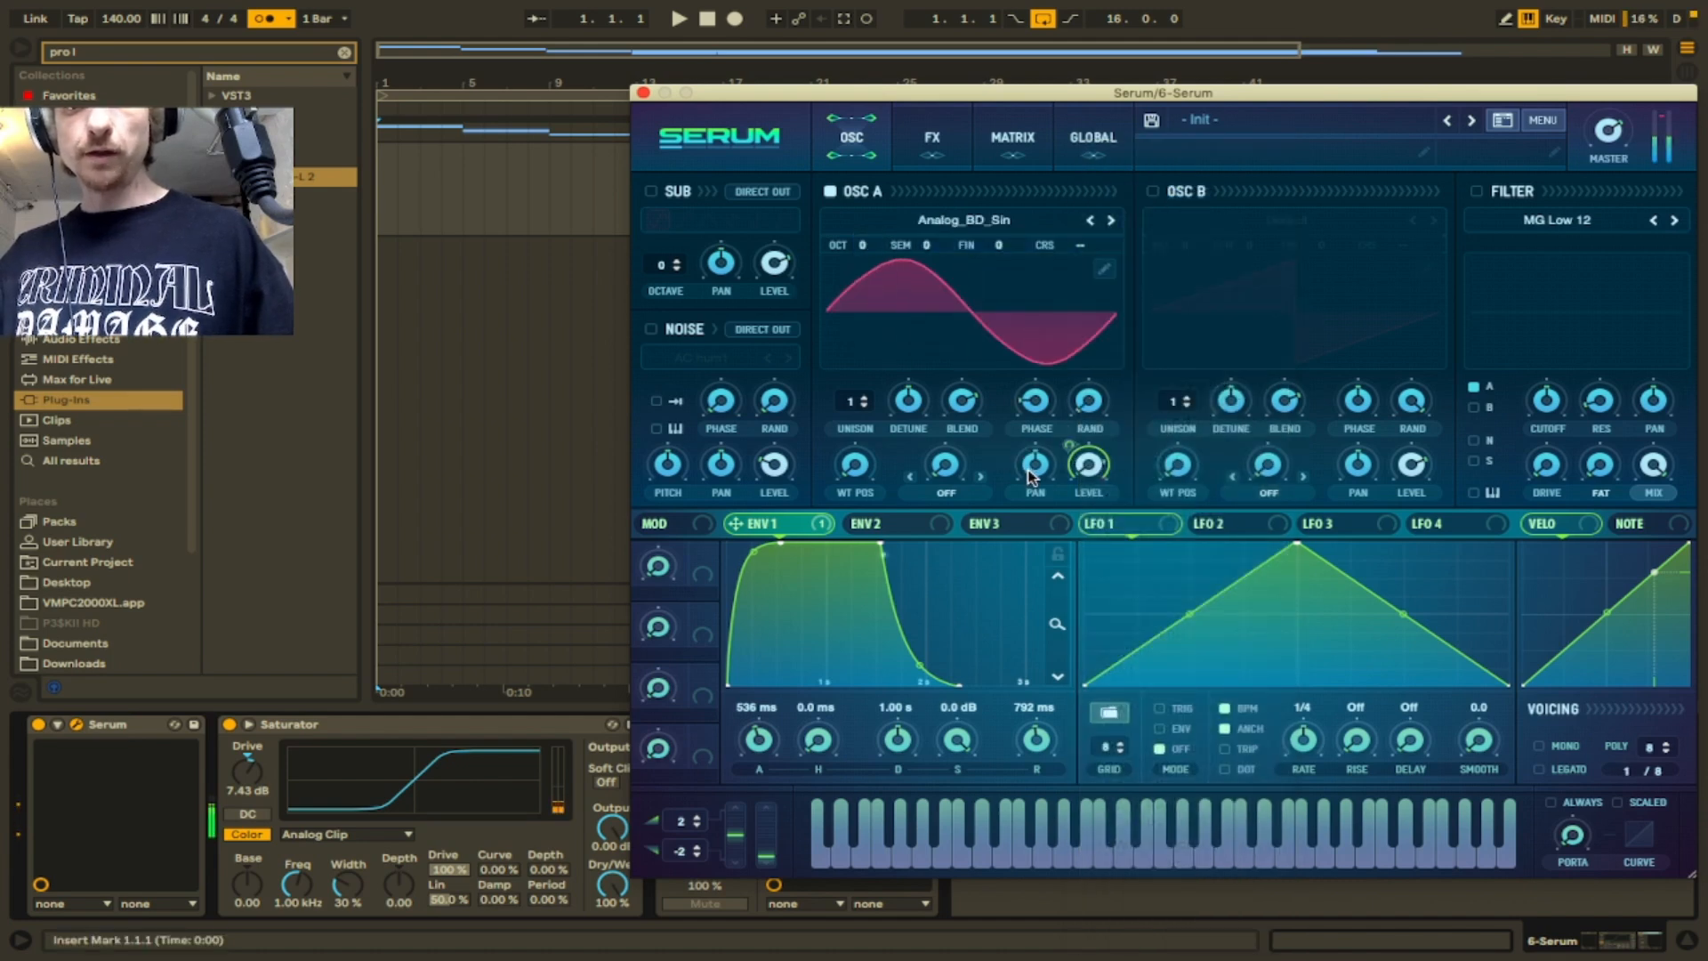
left_click(1156, 191)
left_click(1286, 220)
mouse_move(1387, 263)
left_click(1467, 365)
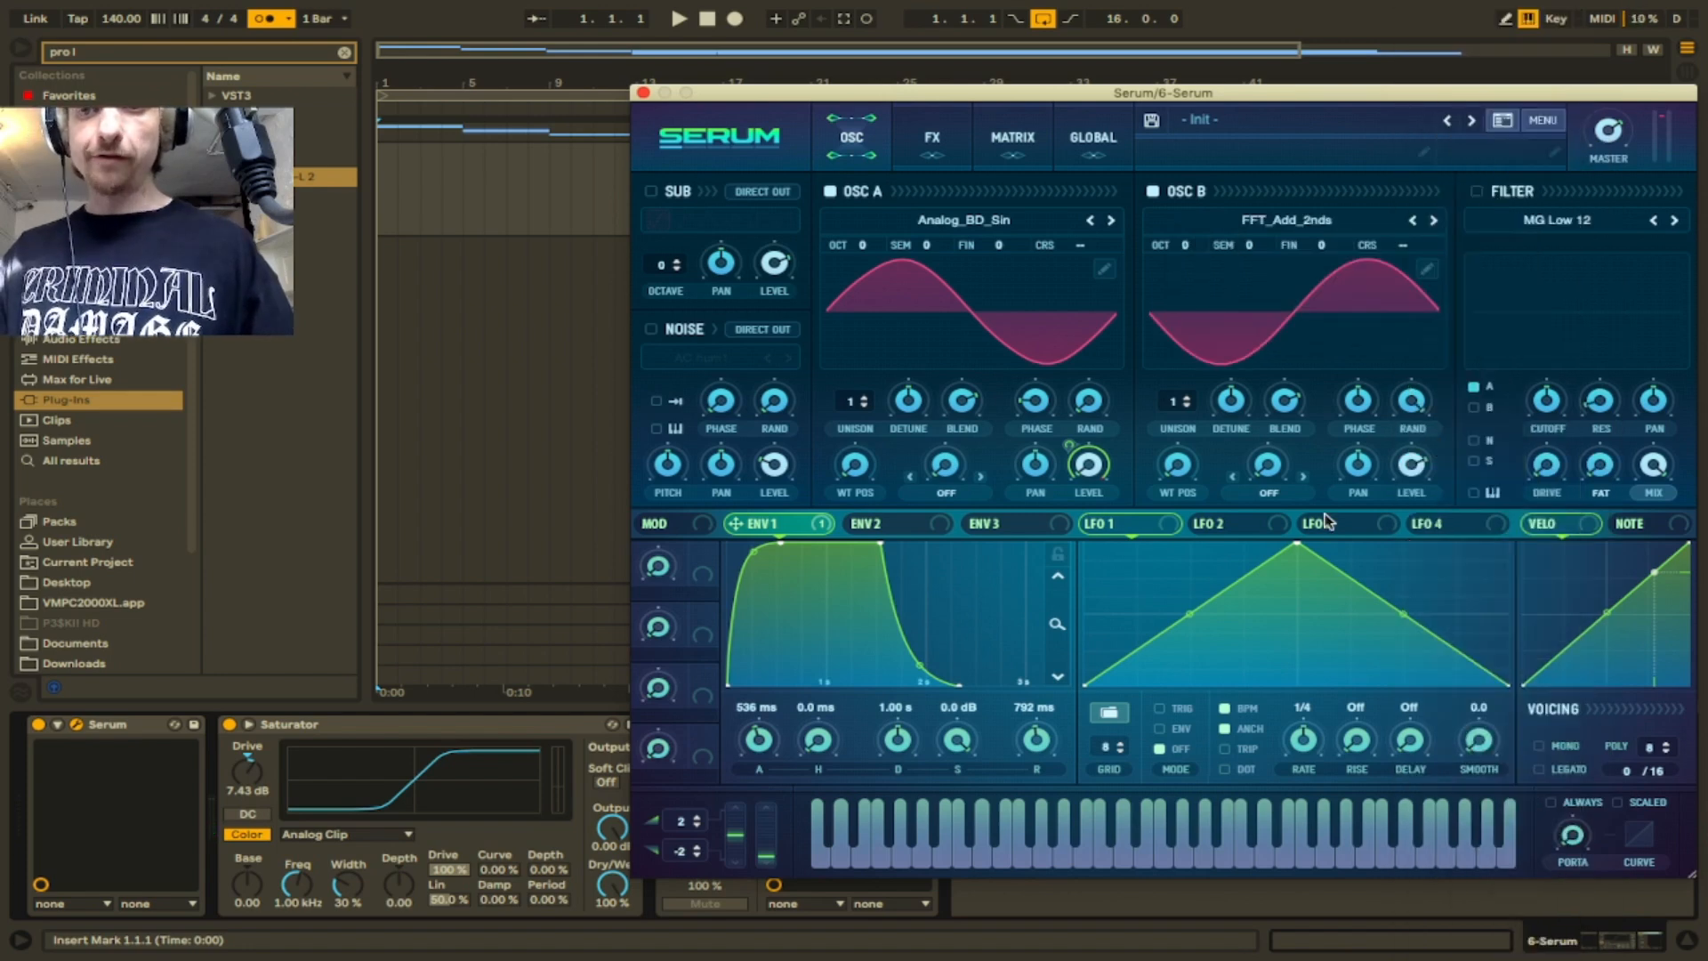
- Shape LFO 1 into a fast rise held at maximum, set its mode to ENV and assign it to oscillator B's wavetable position
left_click_drag(1189, 614, 1189, 546)
left_click_drag(1403, 614, 1558, 459)
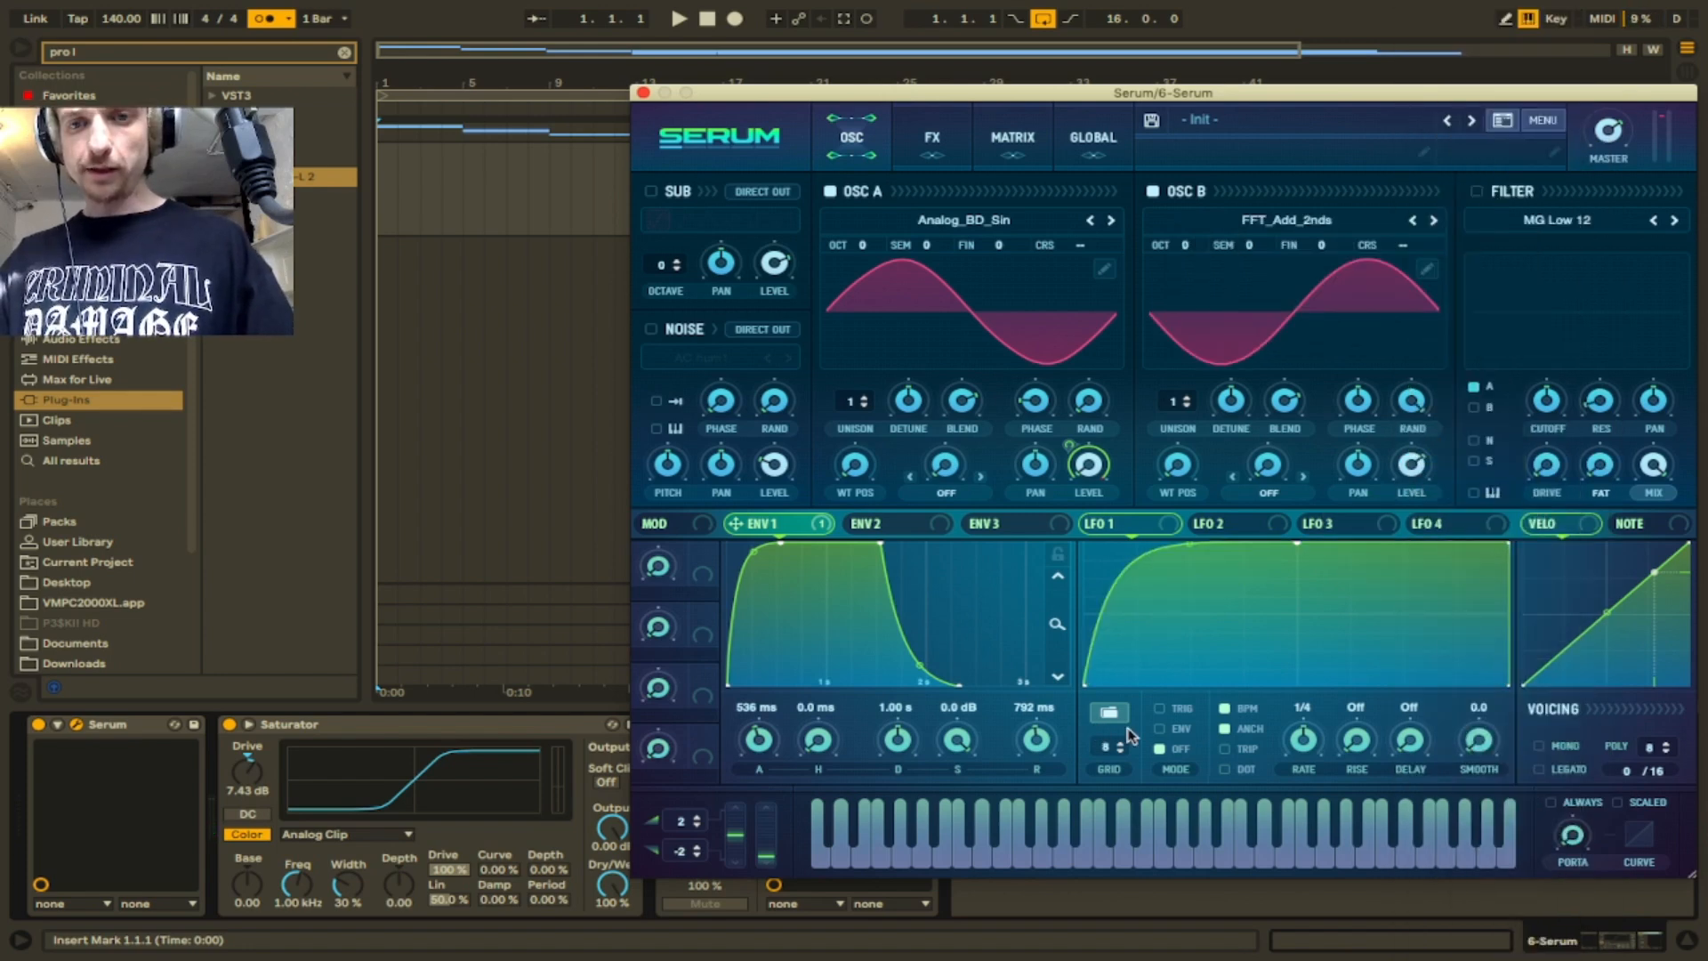
left_click_drag(1148, 532, 1177, 463)
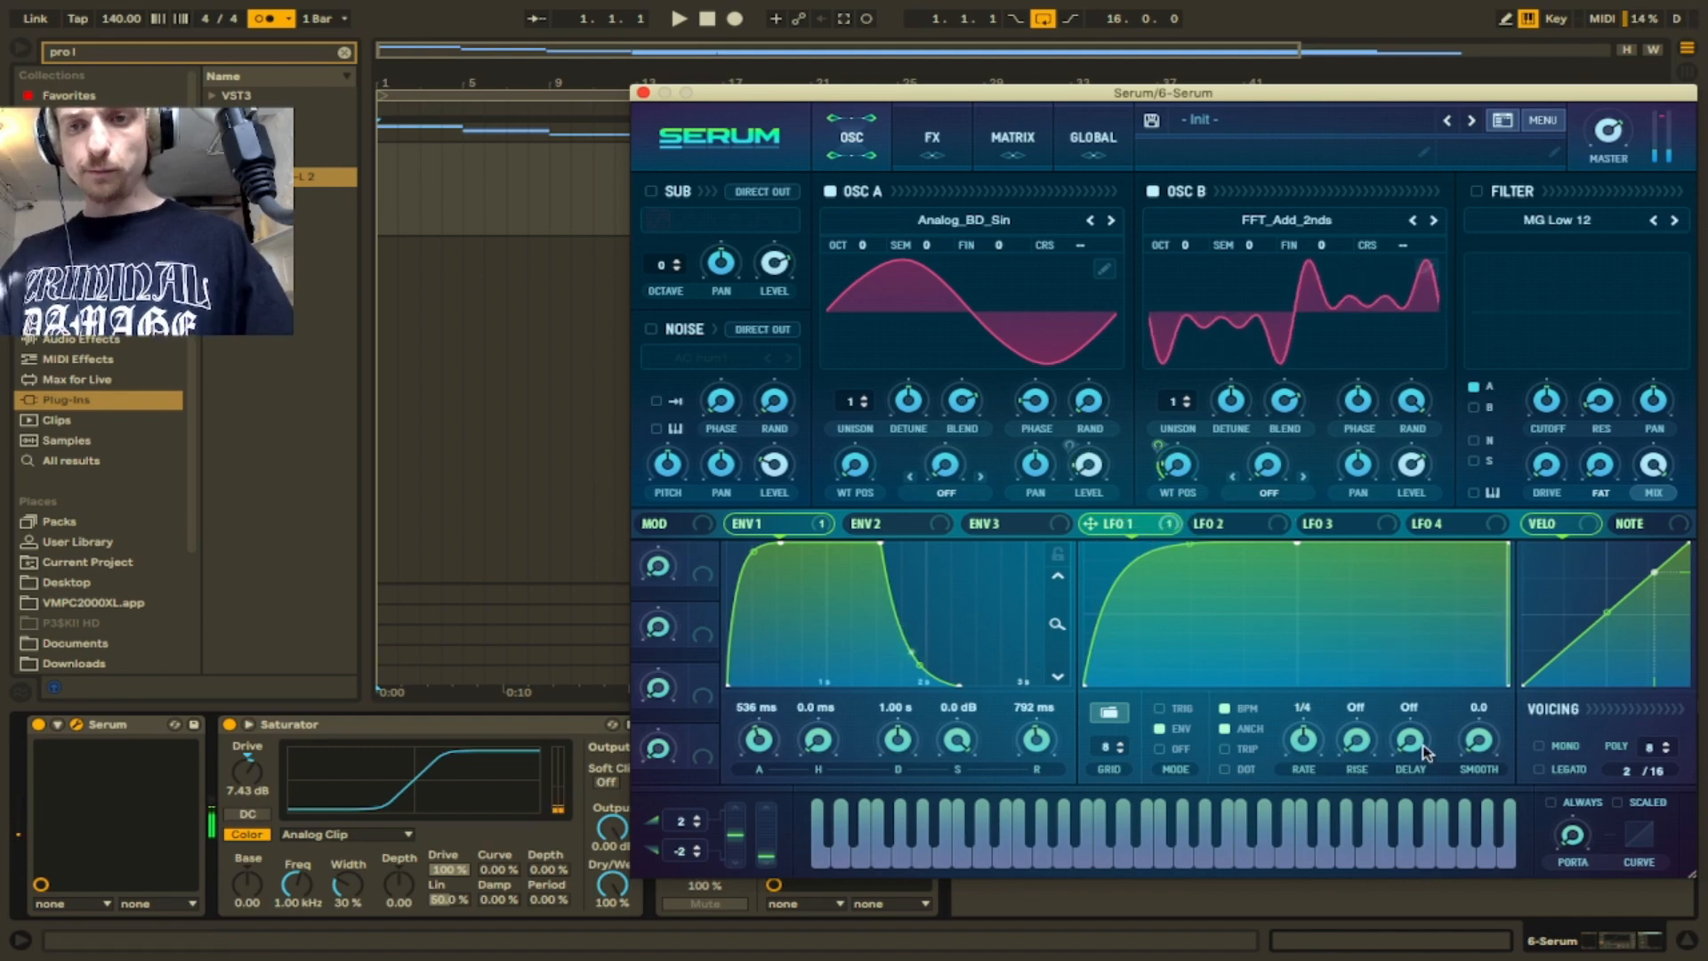
- Enable mono voicing, set LFO 1's delay to 1/64, smooth to 89.2 and rate to 1/8, and adjust its wavetable position modulation amount
left_click_drag(1411, 744, 1411, 713)
left_click(1546, 746)
left_click_drag(1500, 747, 1515, 552)
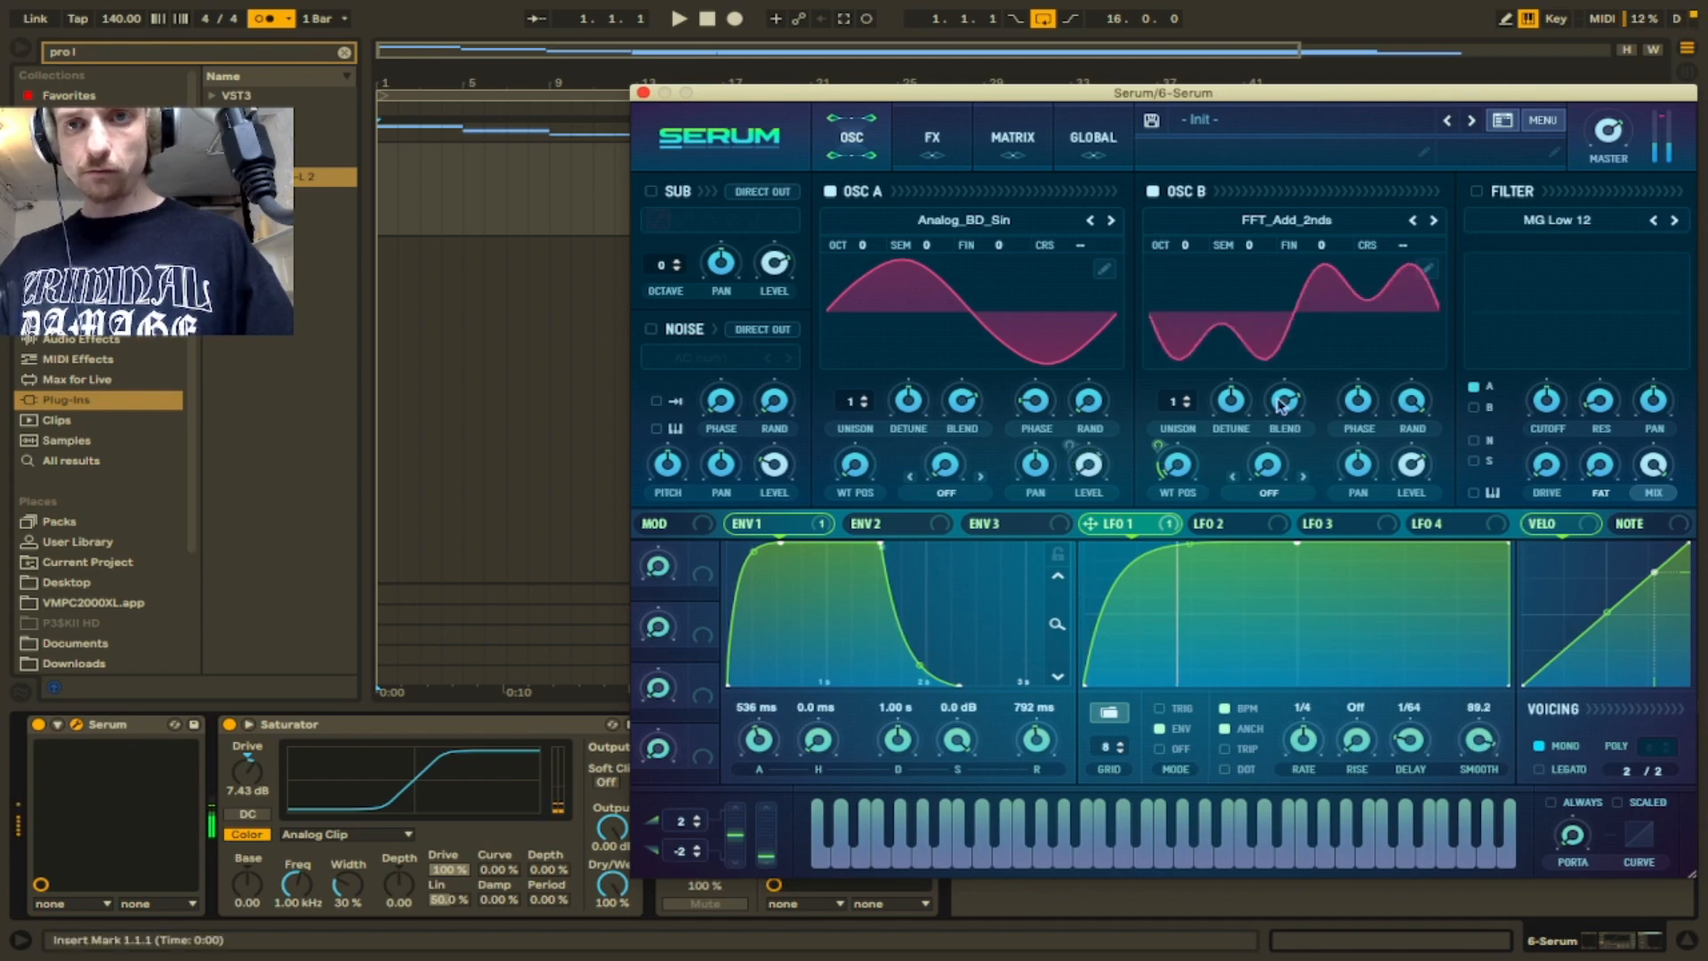
left_click_drag(1158, 446, 1148, 412)
left_click_drag(1305, 740, 1307, 725)
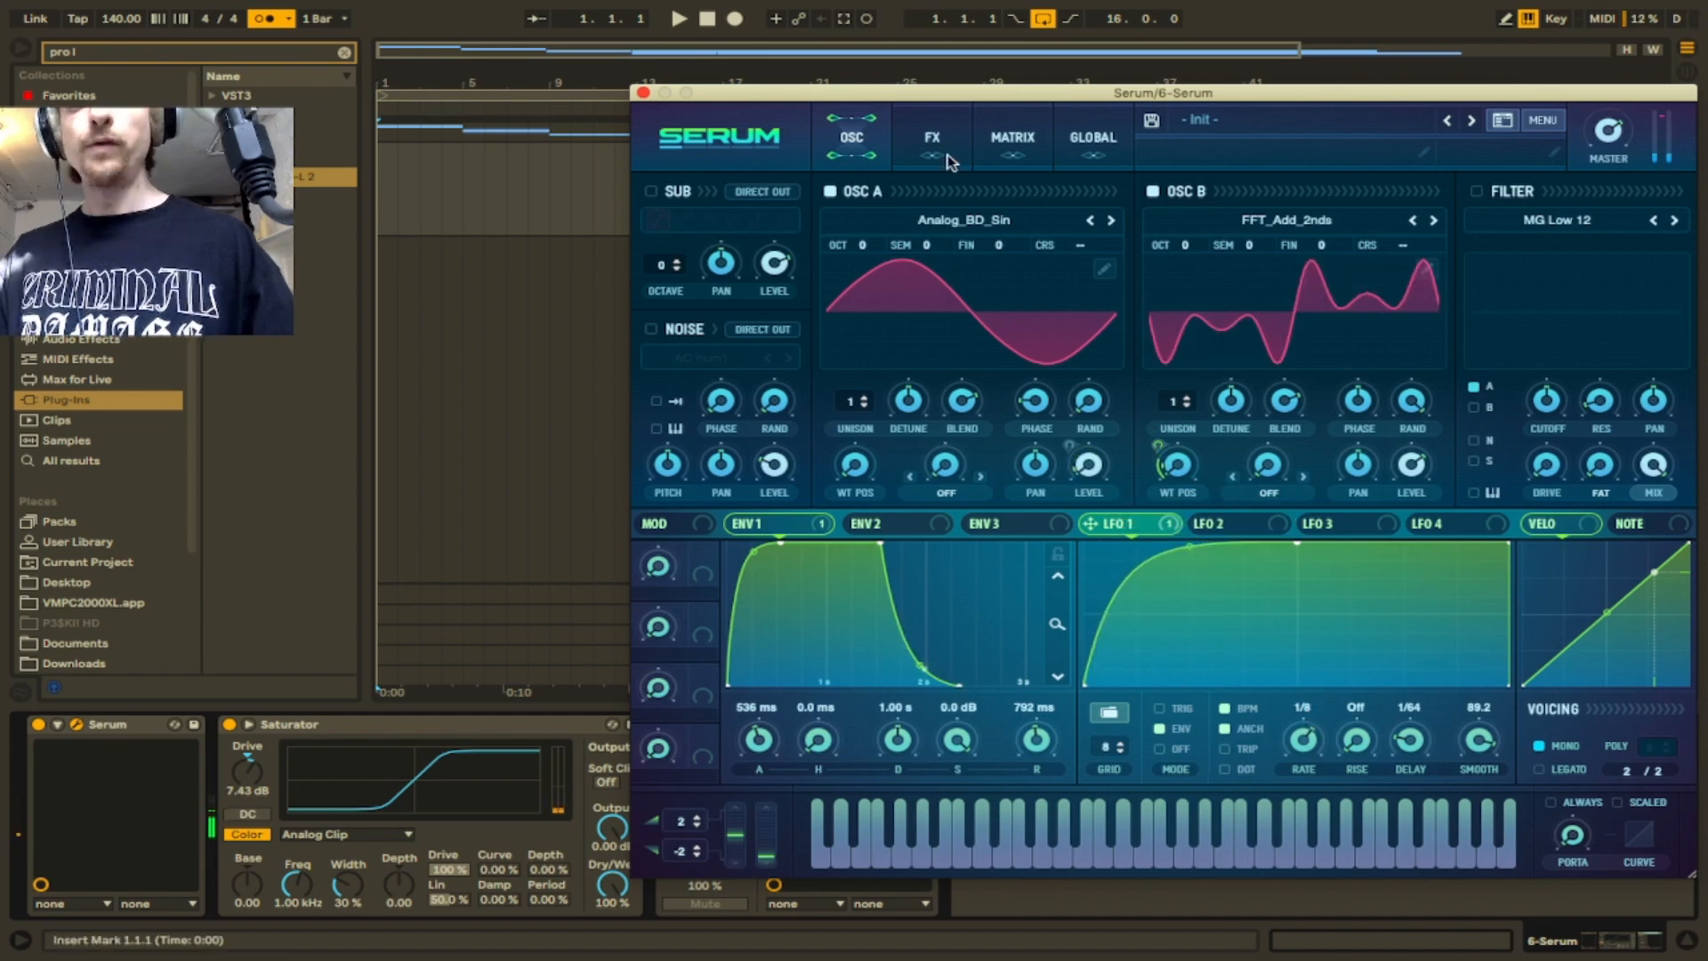
- Enable the equalizer effect with a low cut, and modulate its low frequency and its high-band gain with LFO 1, the latter at 64
left_click(932, 138)
left_click_drag(1097, 124, 998, 206)
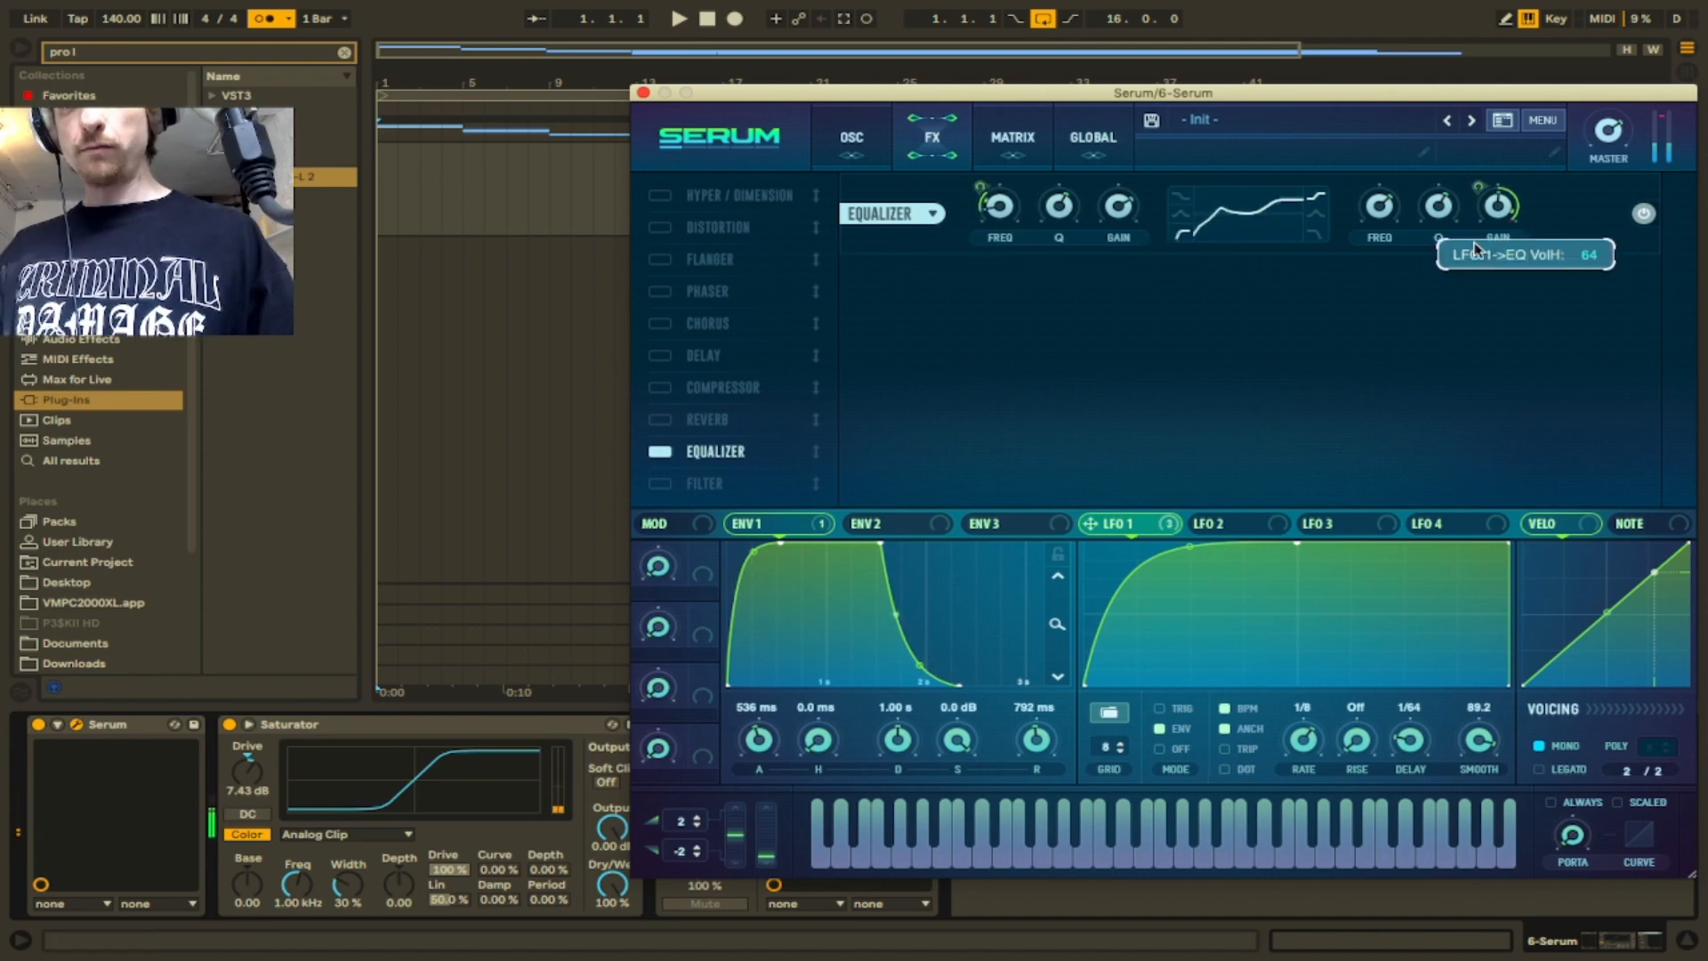
left_click_drag(1090, 523, 1496, 210)
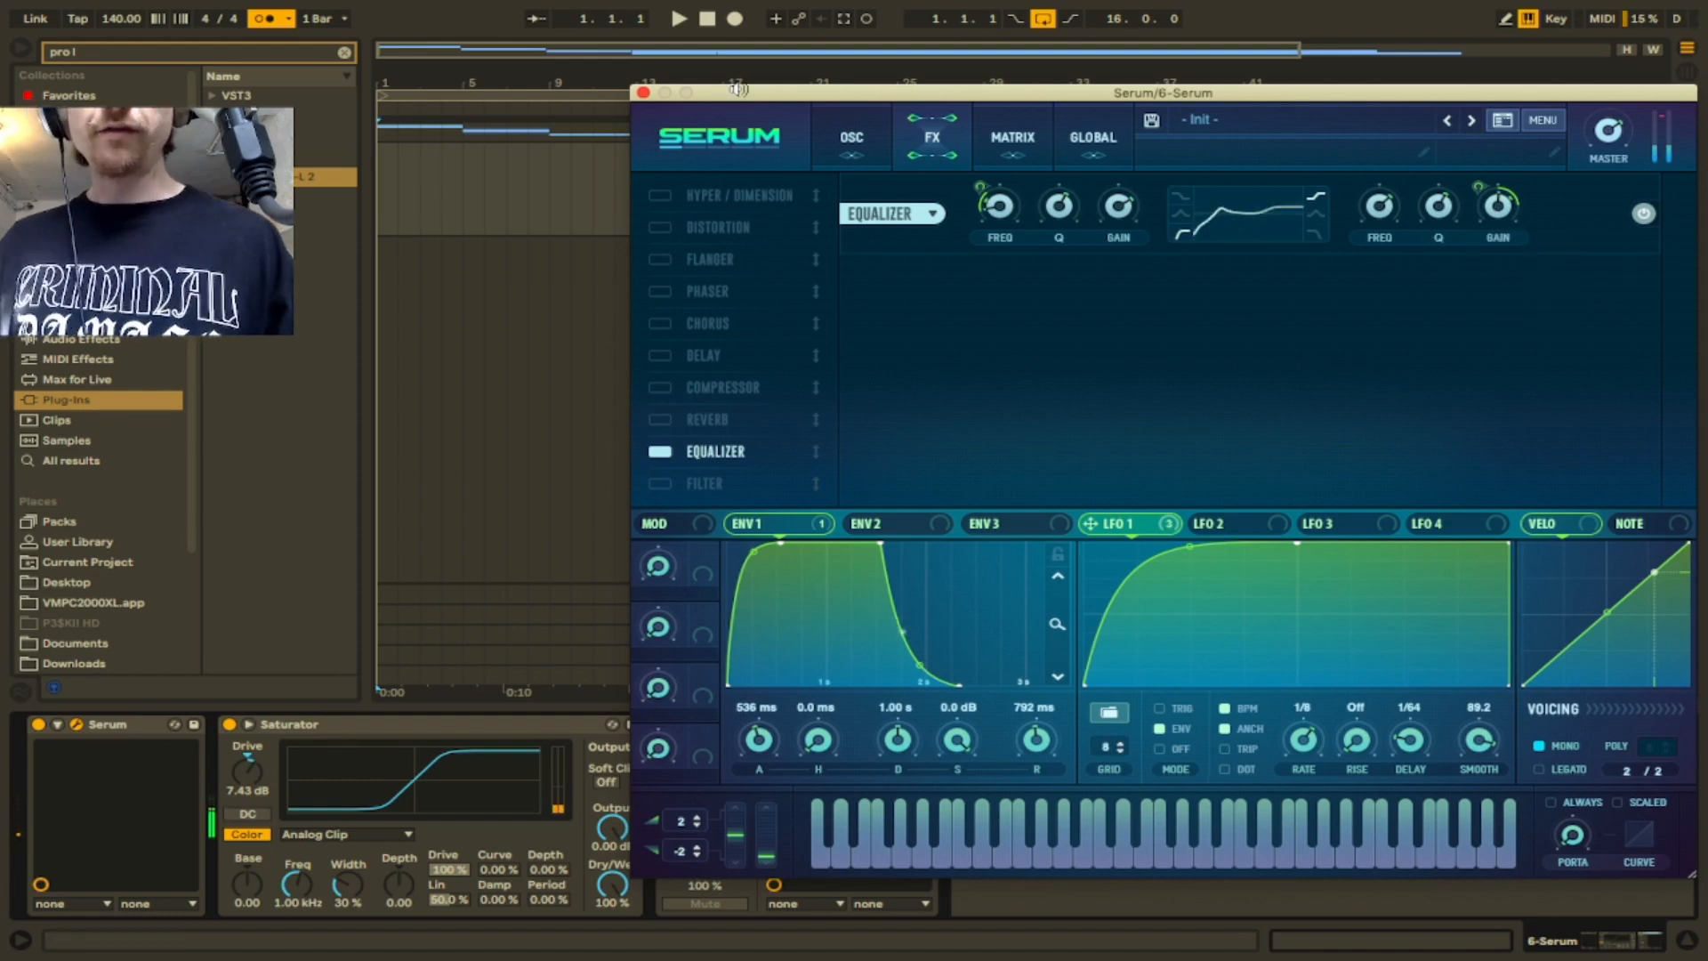
- Set envelope 1's release to 509 ms, render the Serum sound onto a new audio track below track 6 and audition it
left_click_drag(738, 88, 1277, 82)
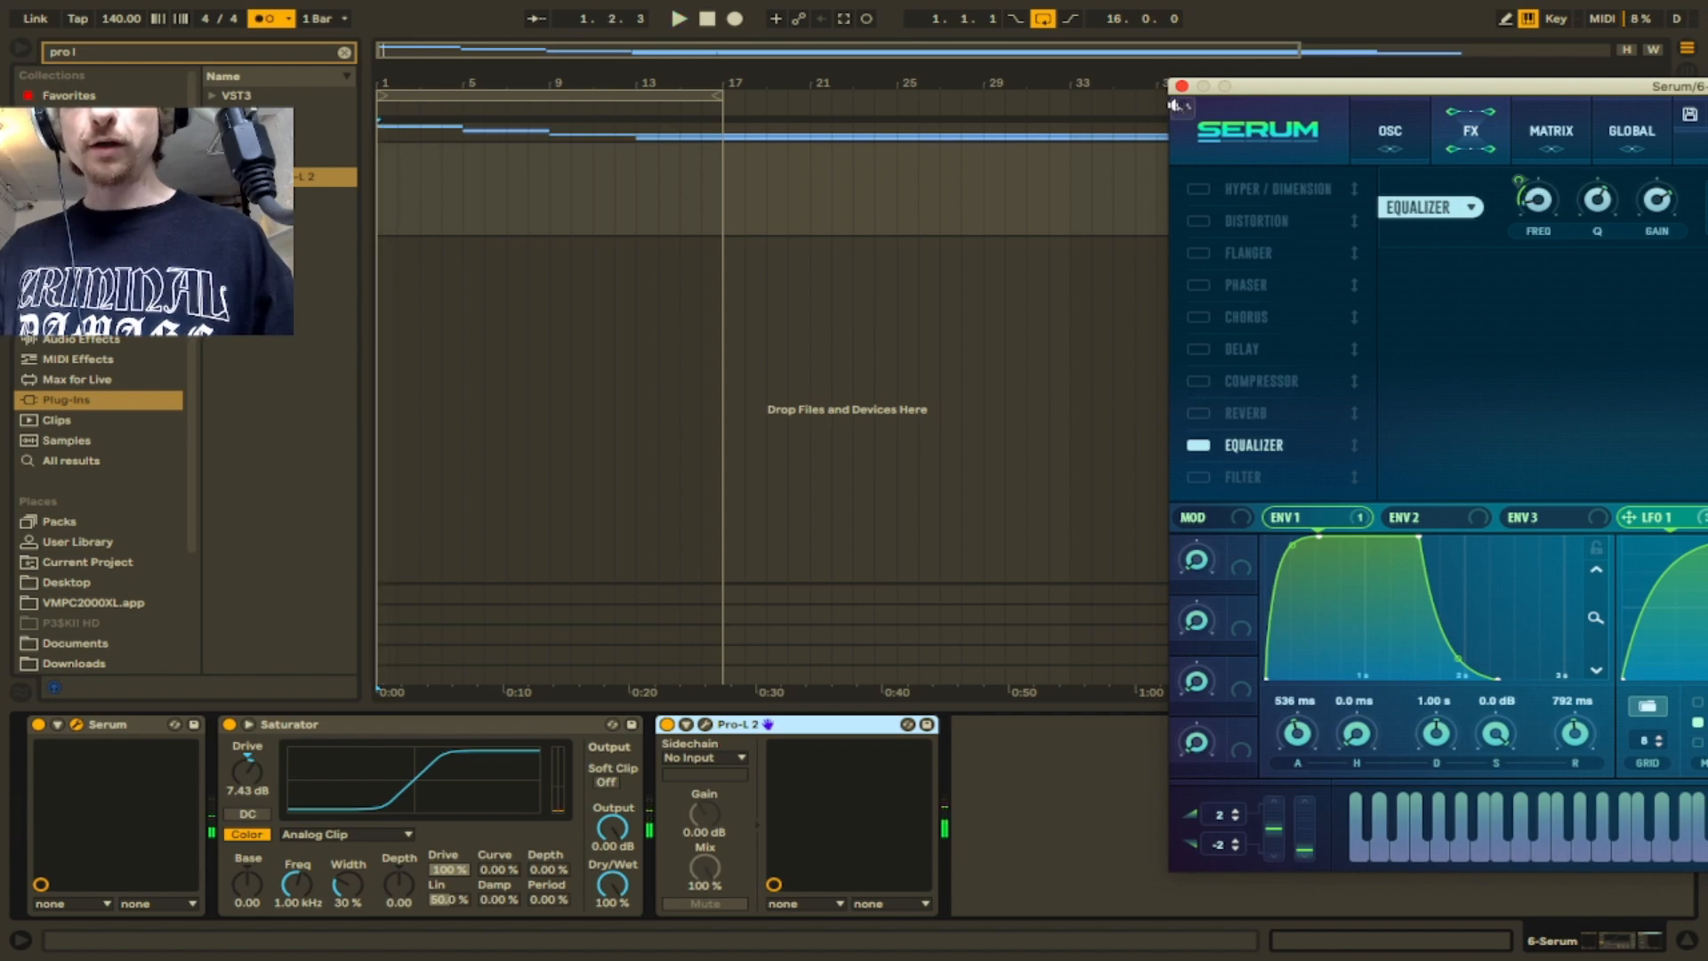
mouse_move(1579, 748)
left_mouse_down()
mouse_move(1579, 779)
mouse_move(1577, 733)
left_mouse_up()
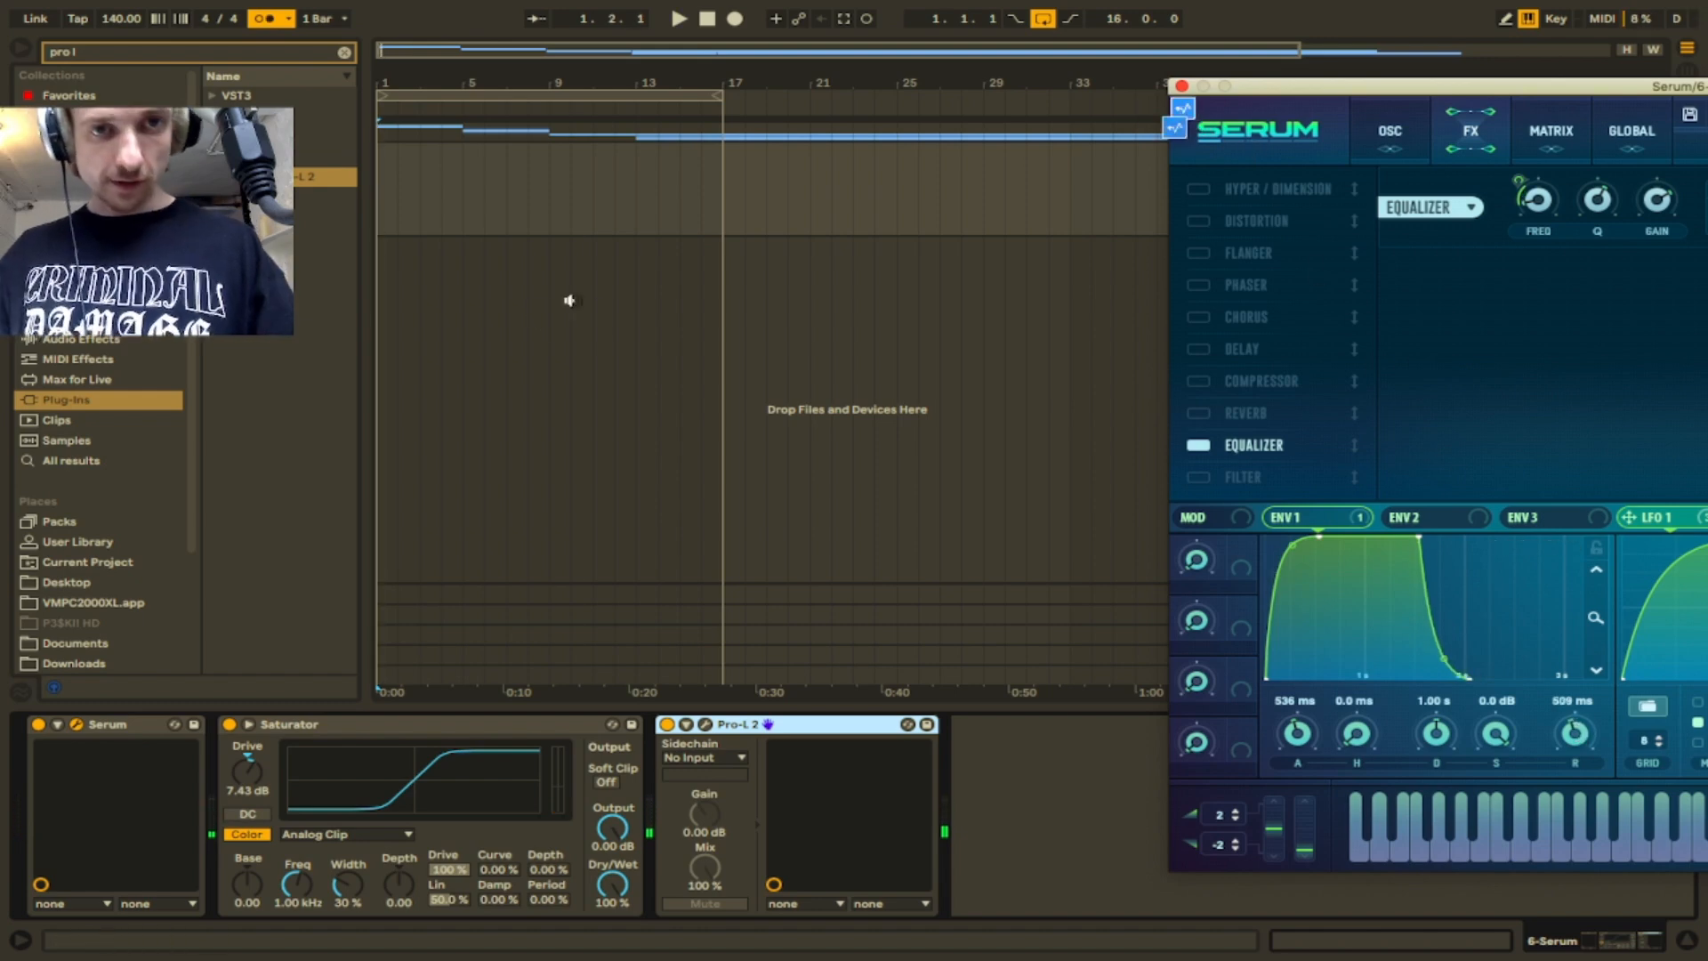
left_click_drag(359, 229, 377, 276)
key("space")
key("space")
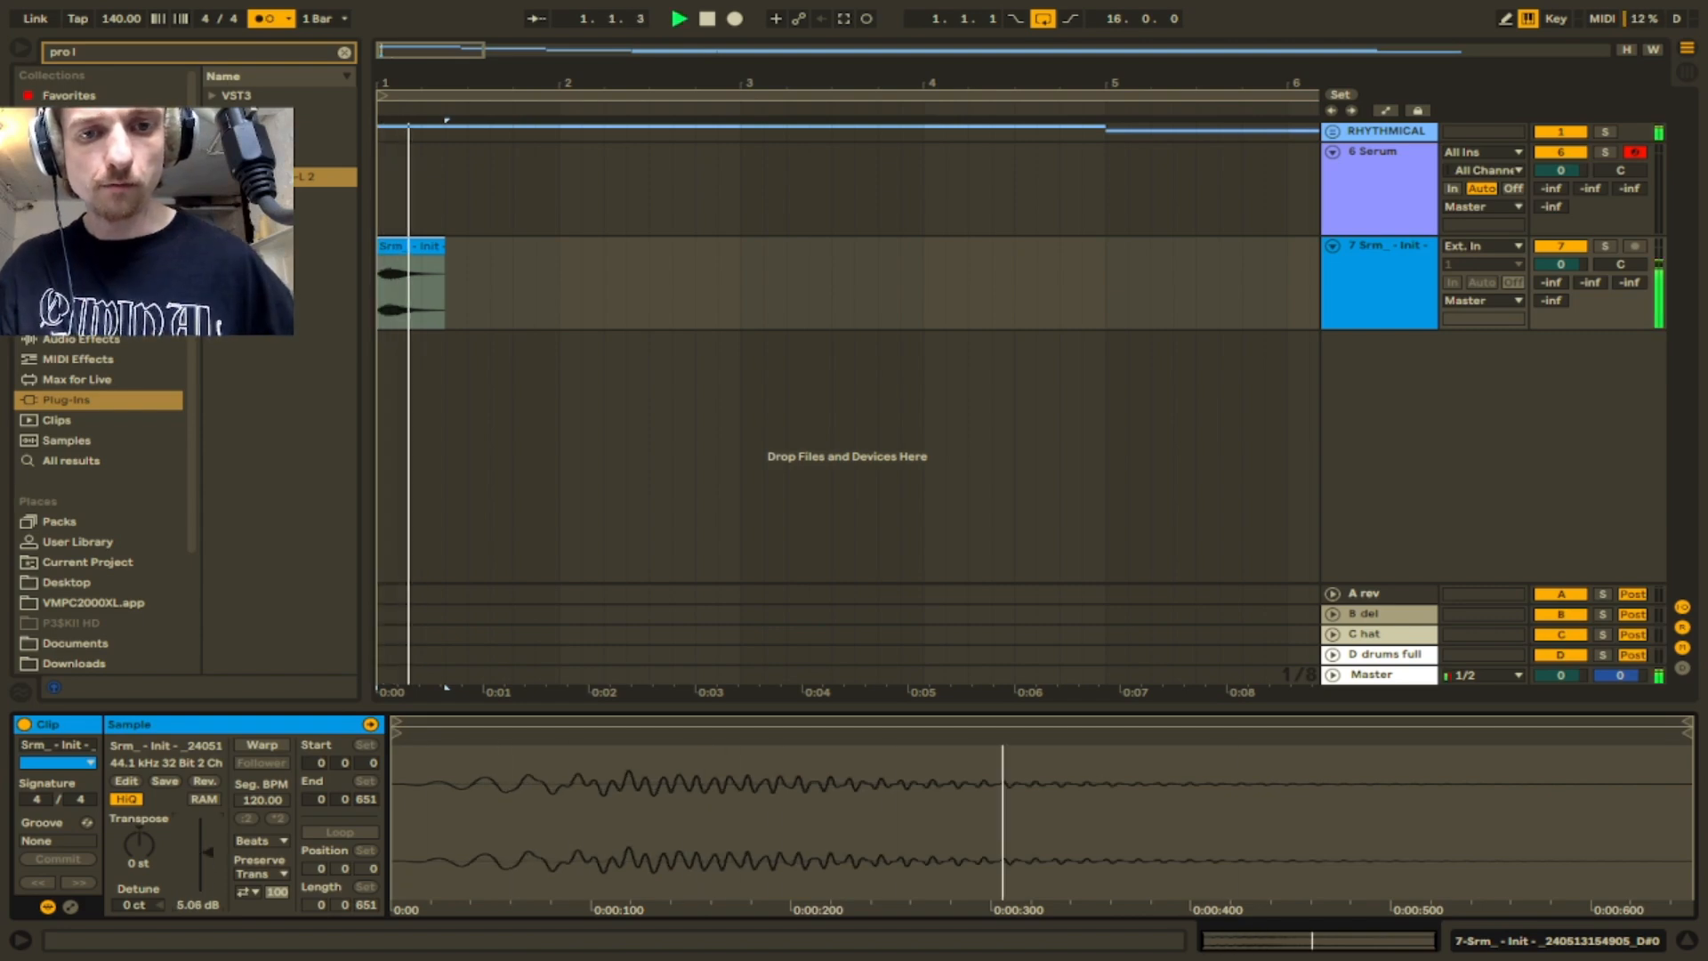
- Trim the silence from the start of the rendered clip, set its gain to 7.19 dB and play it back
left_click_drag(385, 84, 404, 259)
key("space")
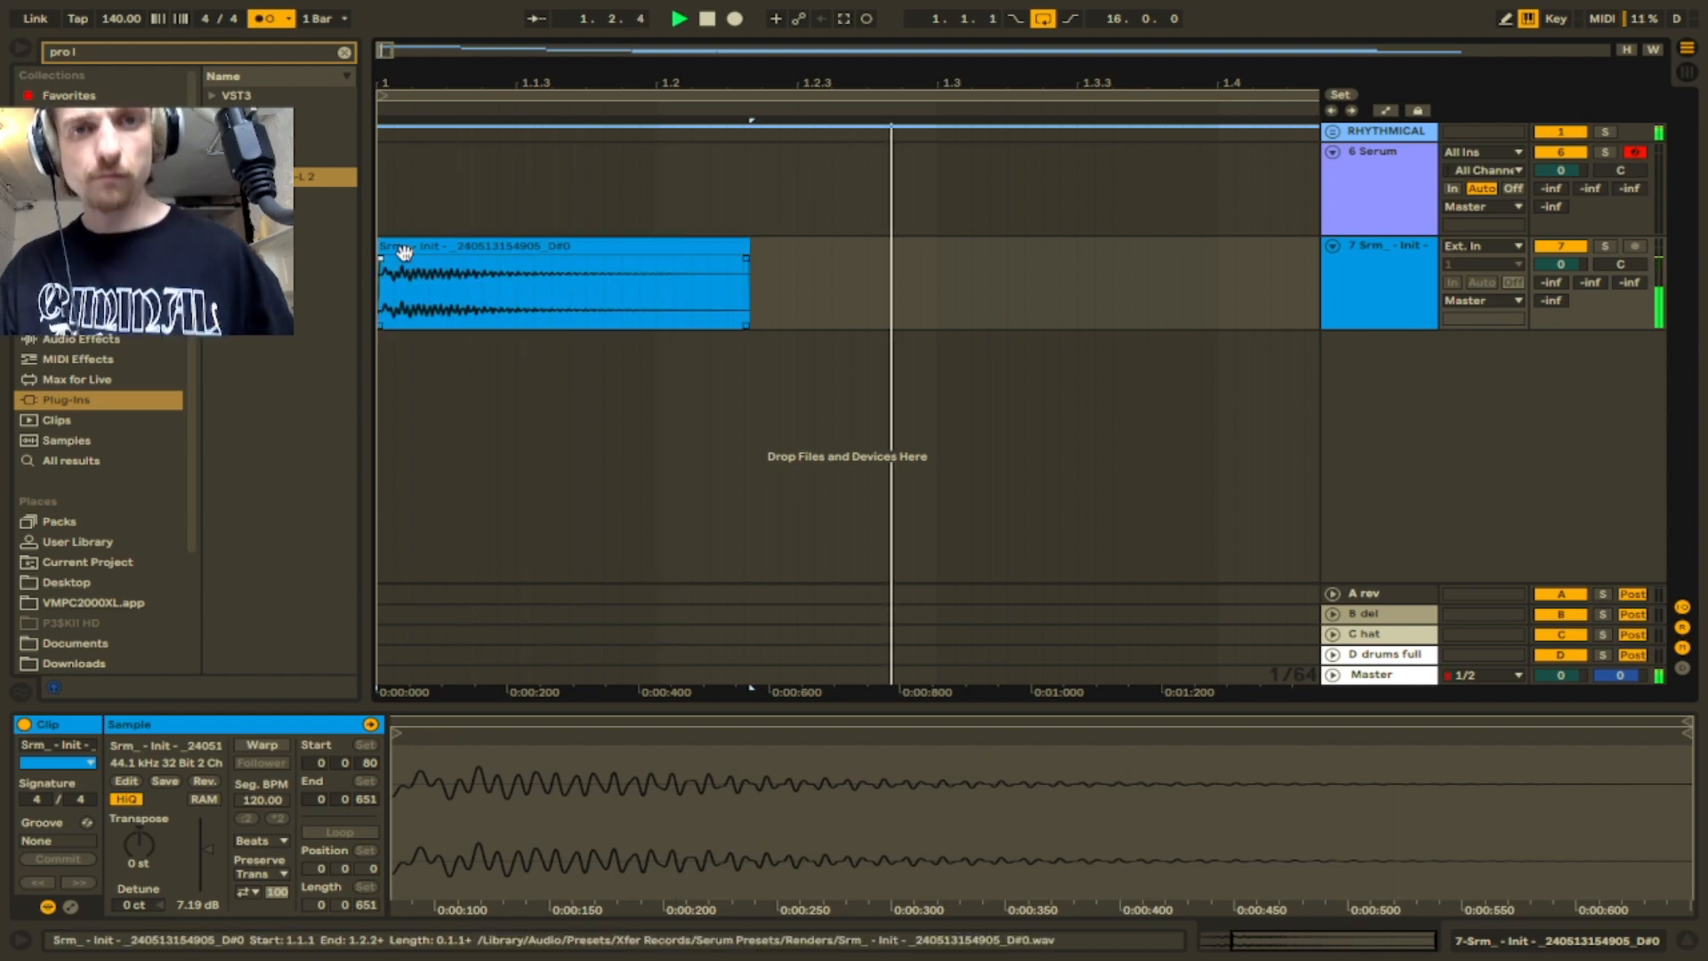
key("space")
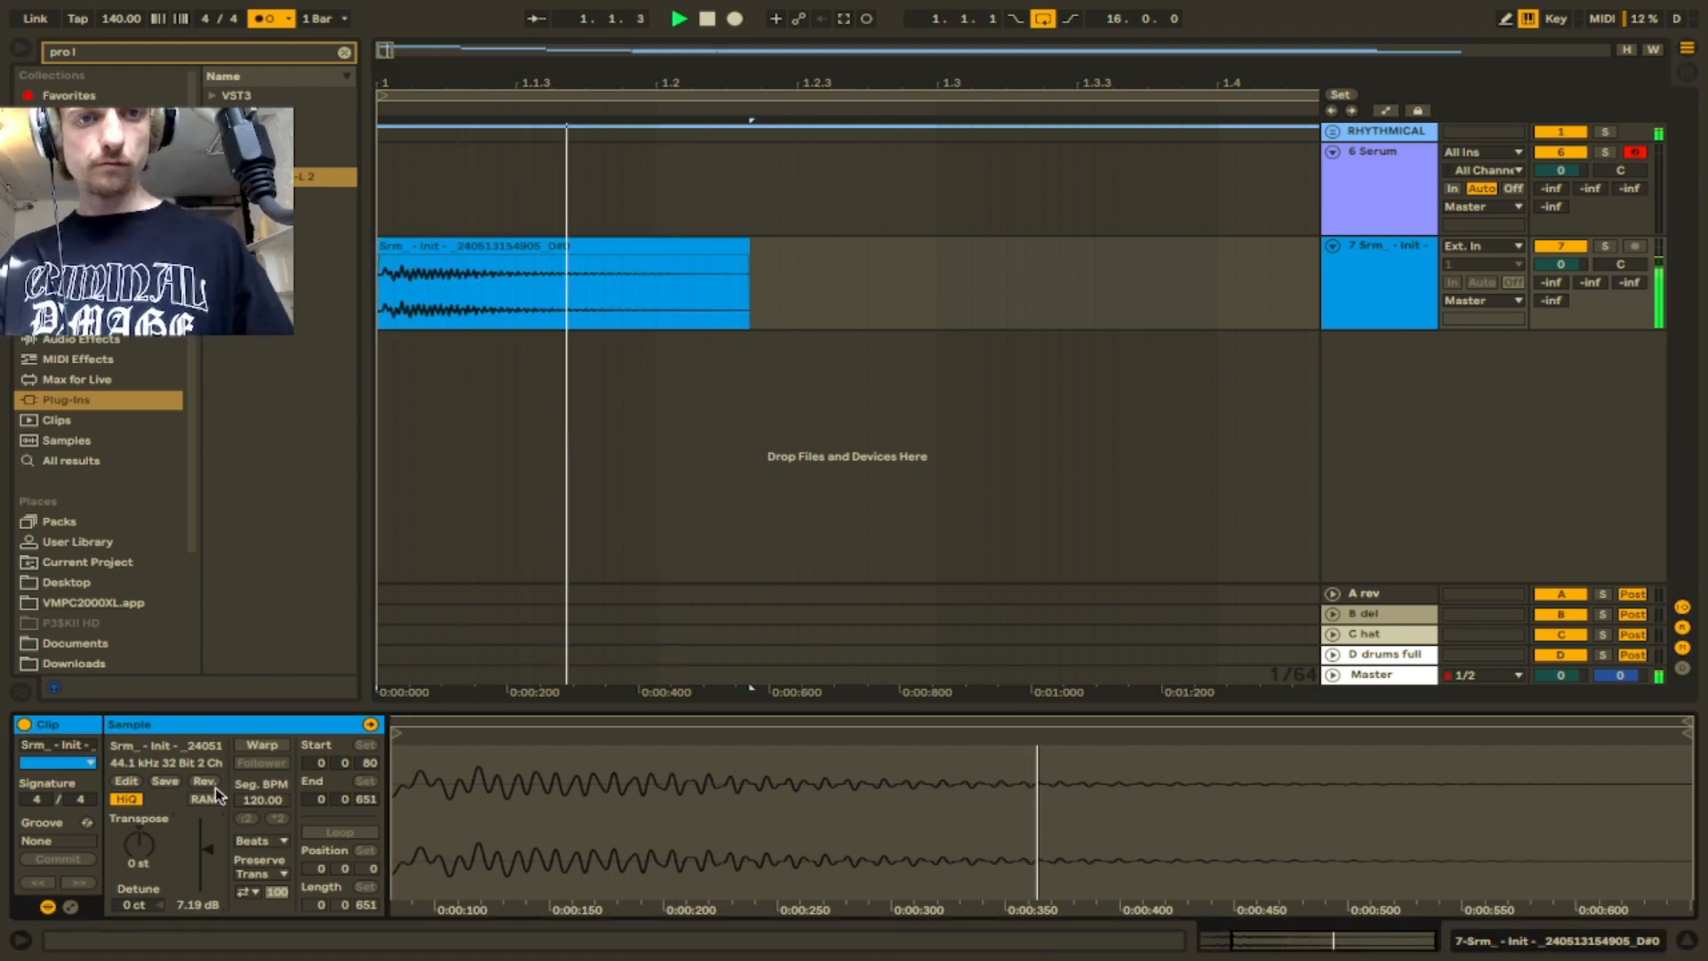
key("space")
- Copy the Saturator and Pro-L 2 from track 6 Serum to the rendered audio track 7 and audition the clip
left_click(1391, 202)
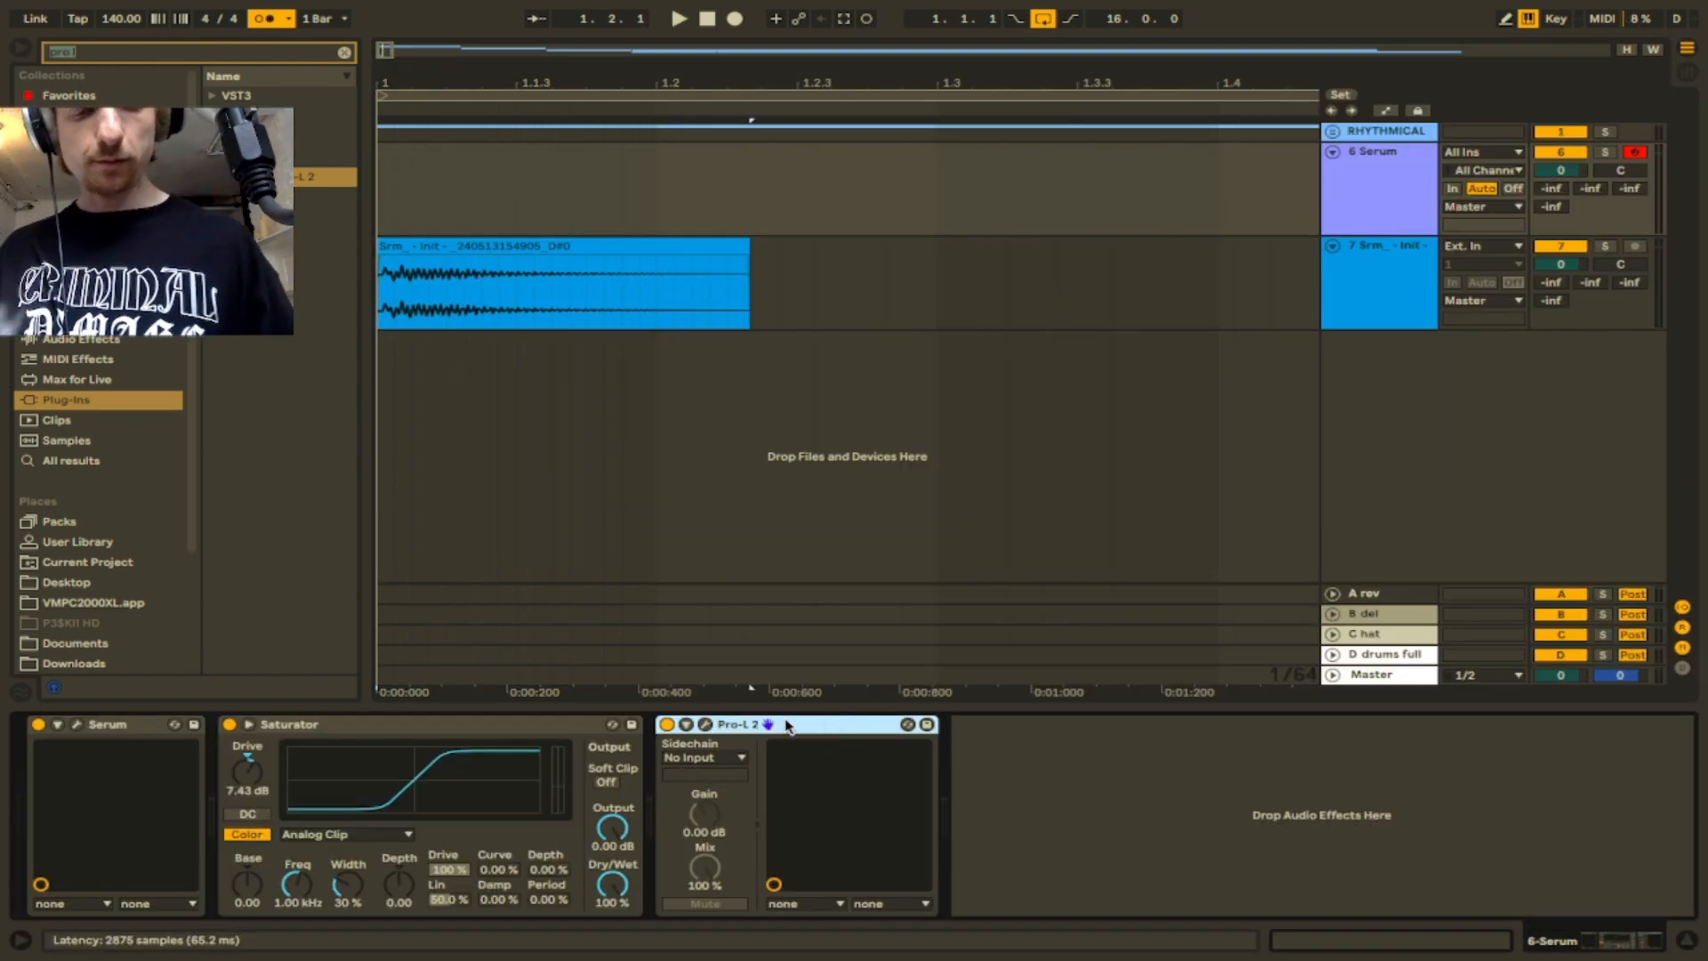
left_click(577, 731, "shift")
key("space")
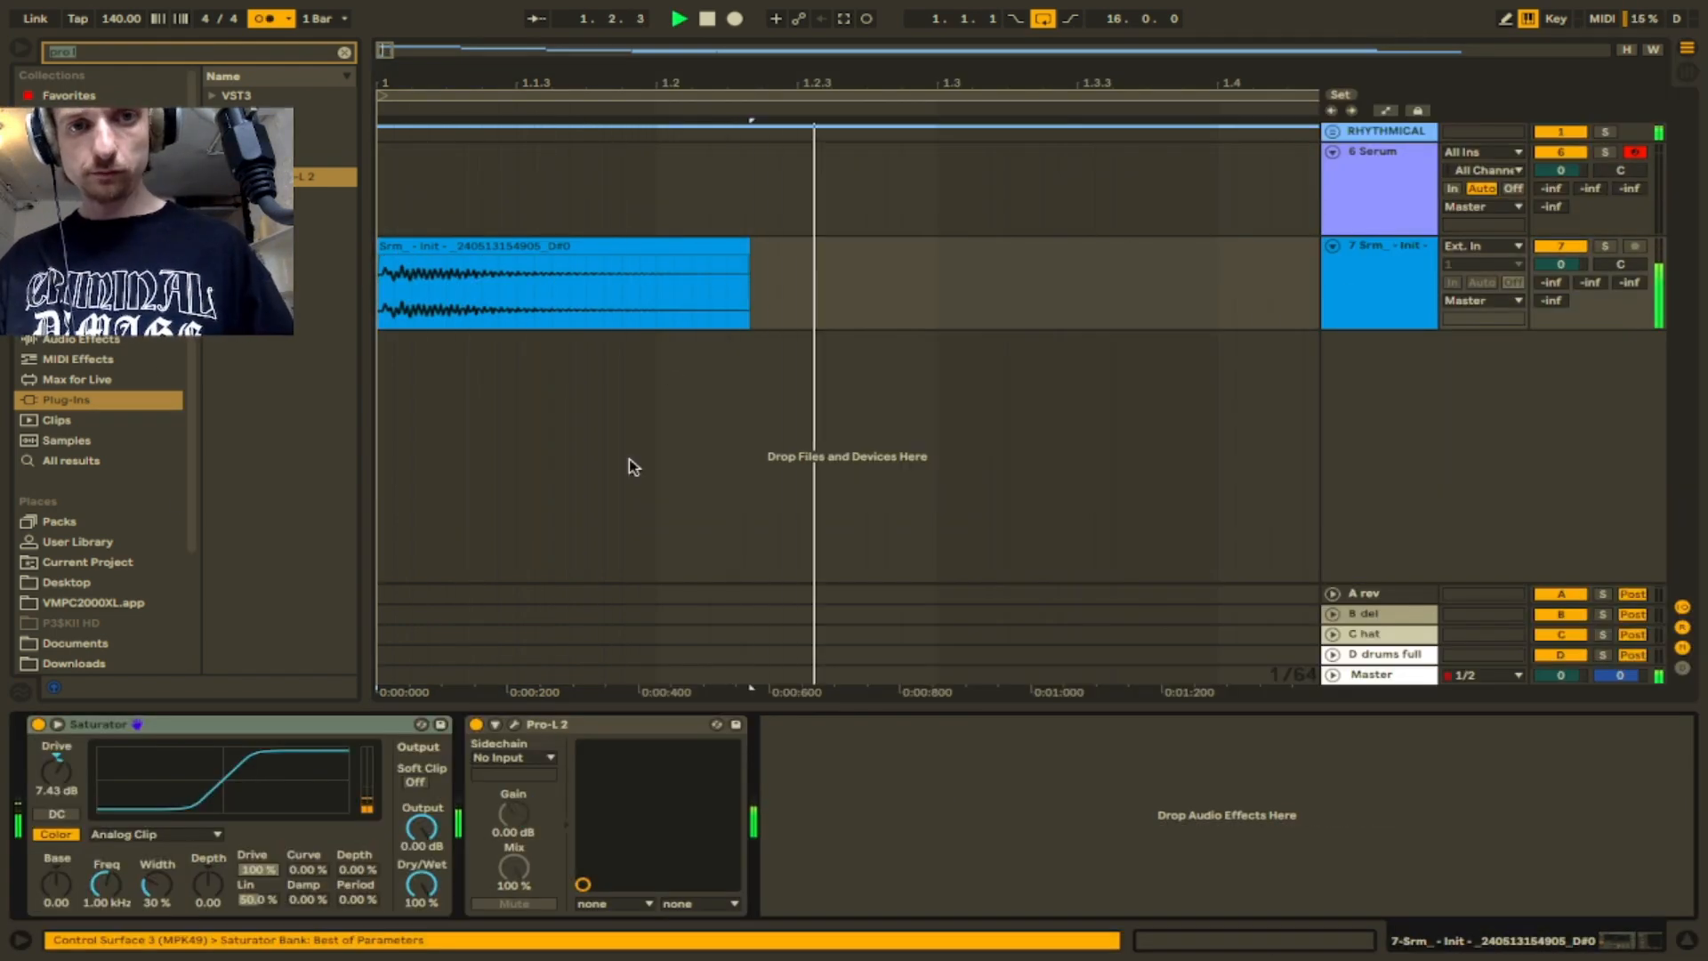
key("space")
- Set the track 7 Saturator's color base to 8.00, frequency to 521 Hz and depth to 15.6 while auditioning the clip
key("space")
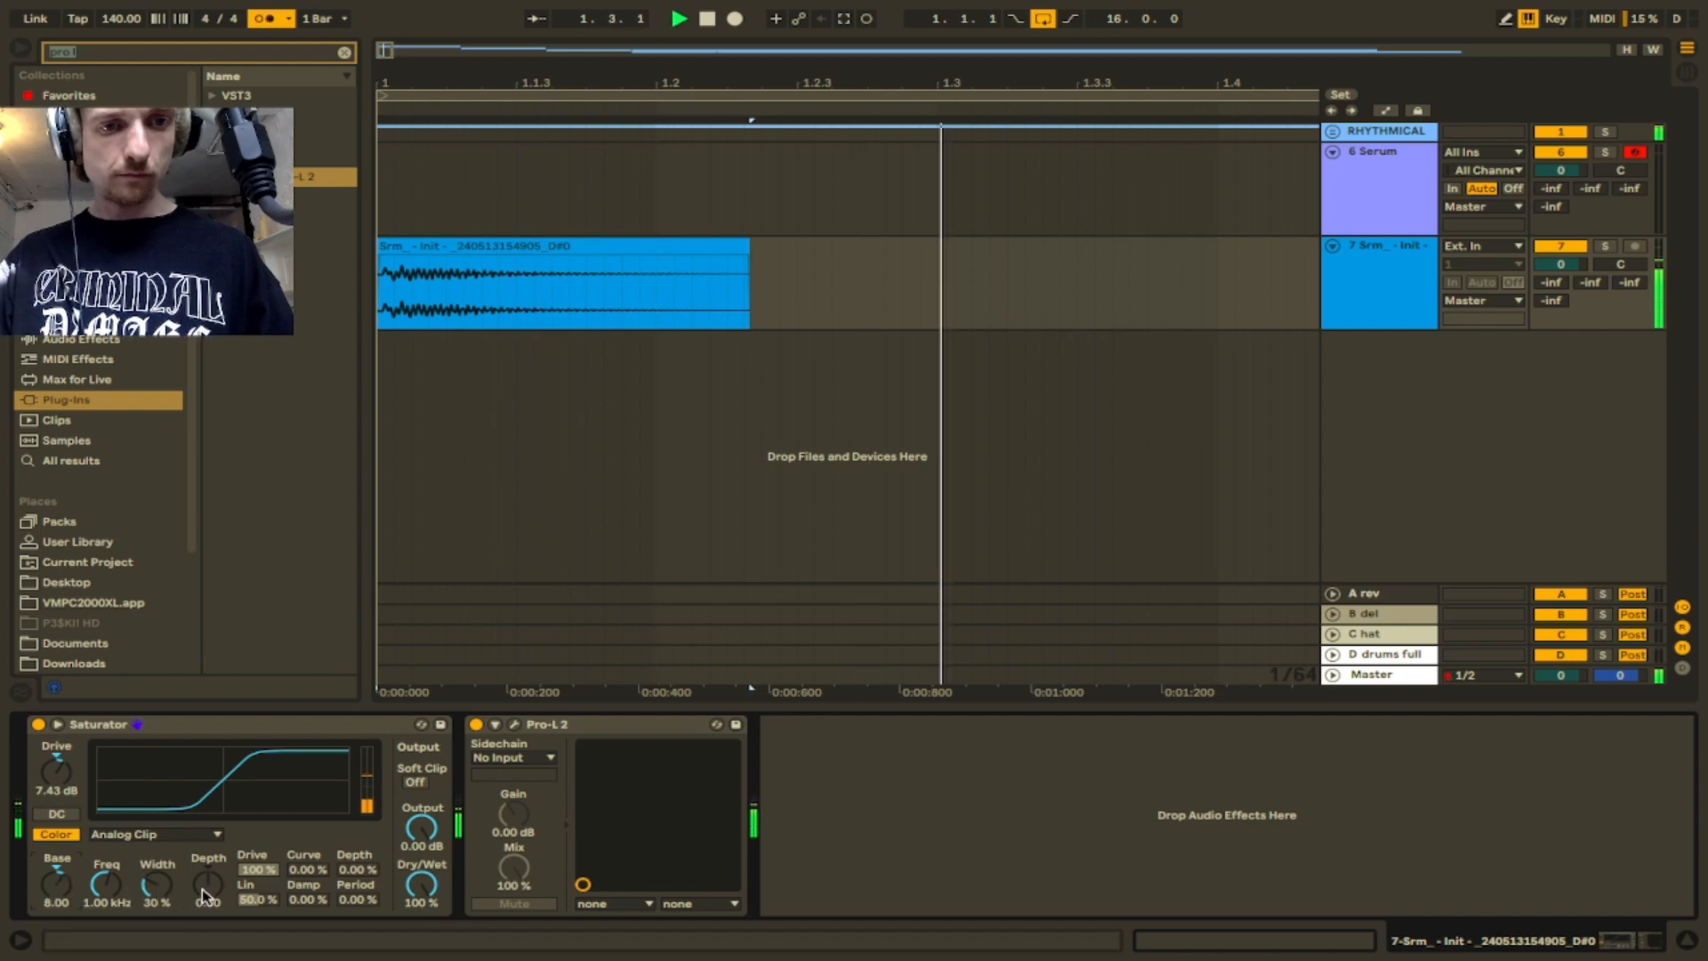
left_click_drag(117, 894, 118, 912)
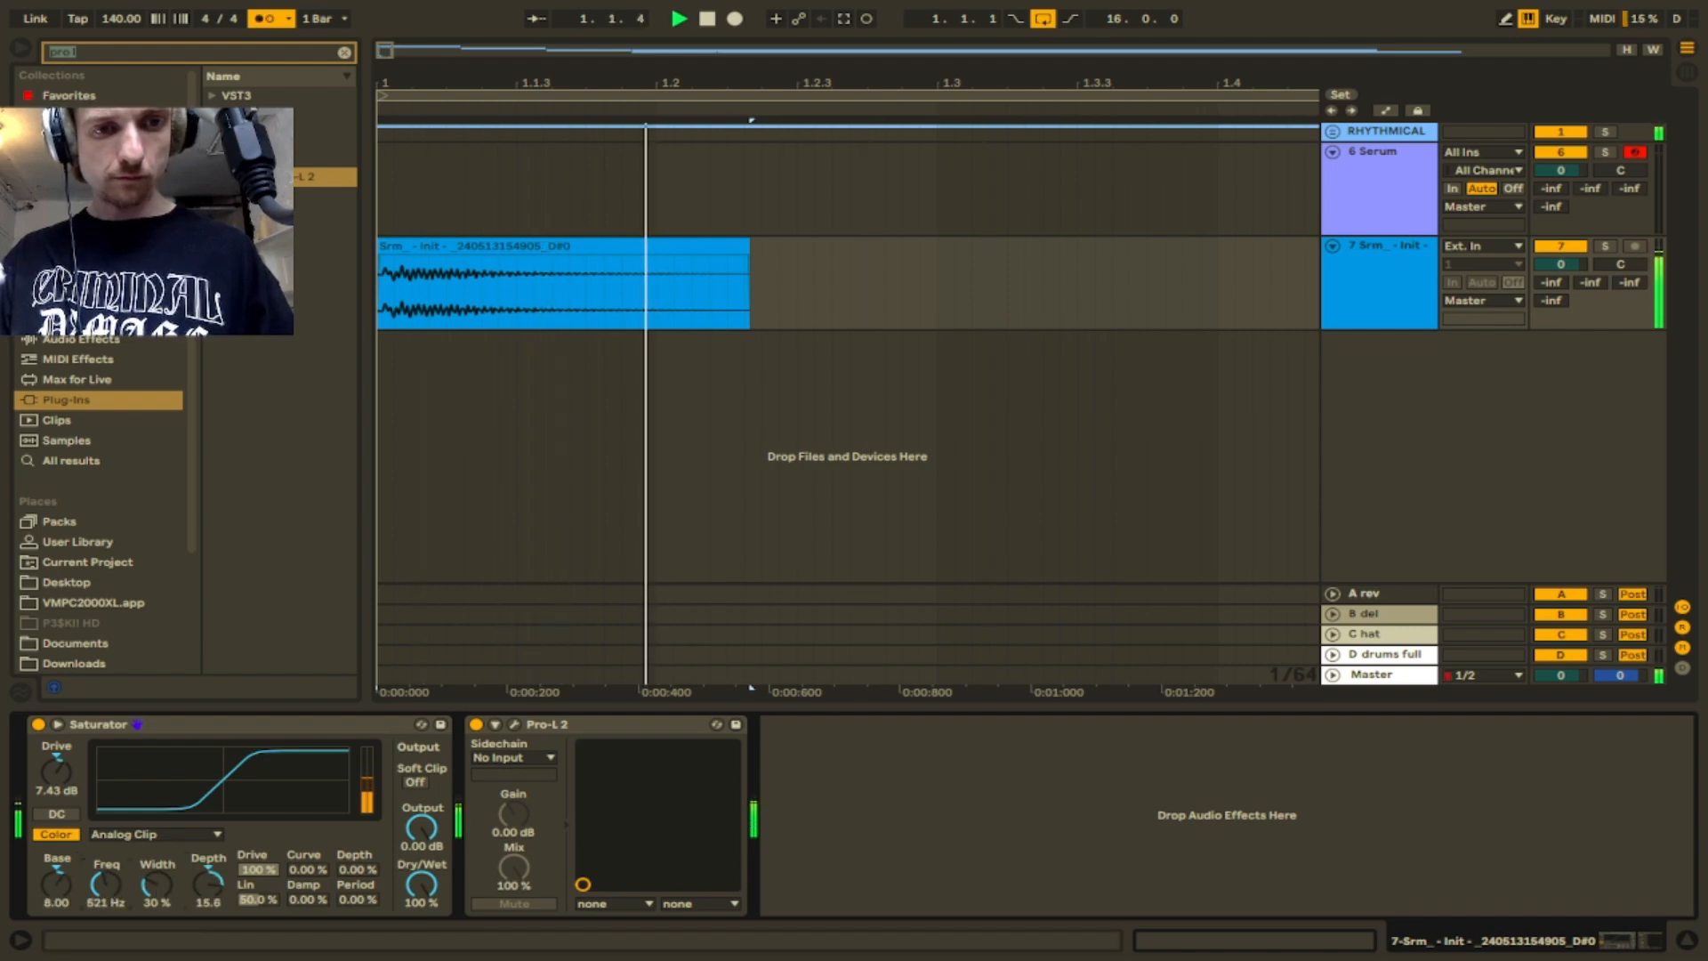
key("space")
key("space")
key("space")
key("space")
key("space")
key("space")
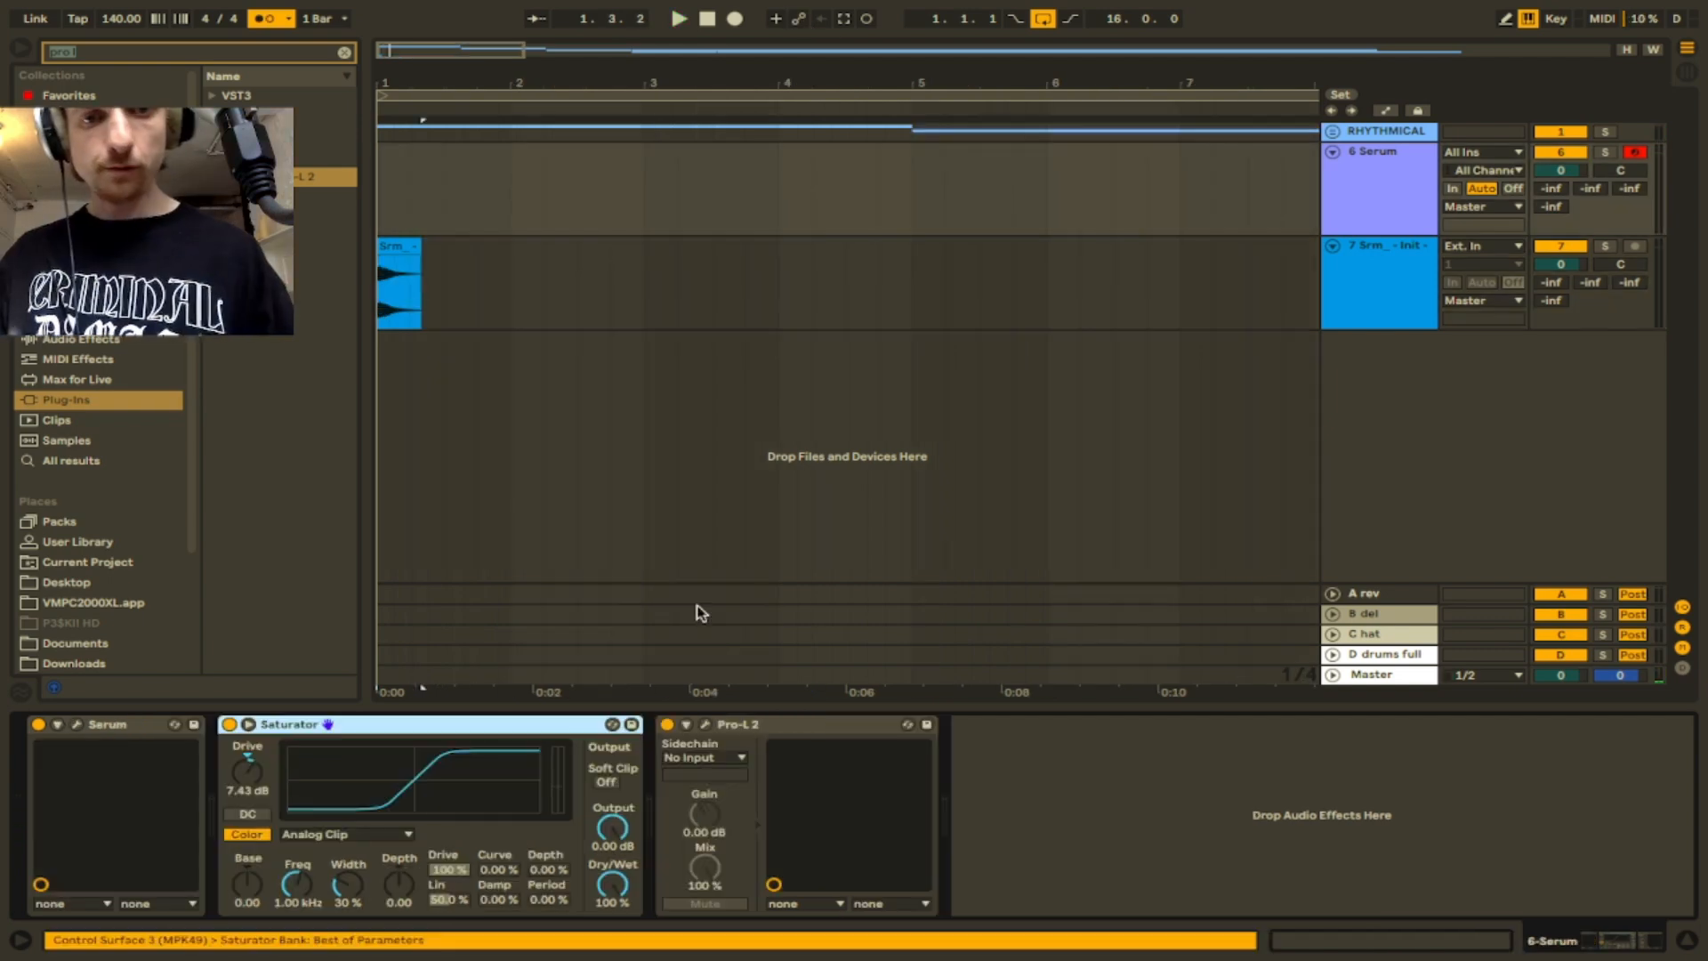
- In track 6's Serum, set oscillator A's warp to FM (from B) modulated by LFO 1, and raise oscillator B one octave with its level lowered
left_click(76, 724)
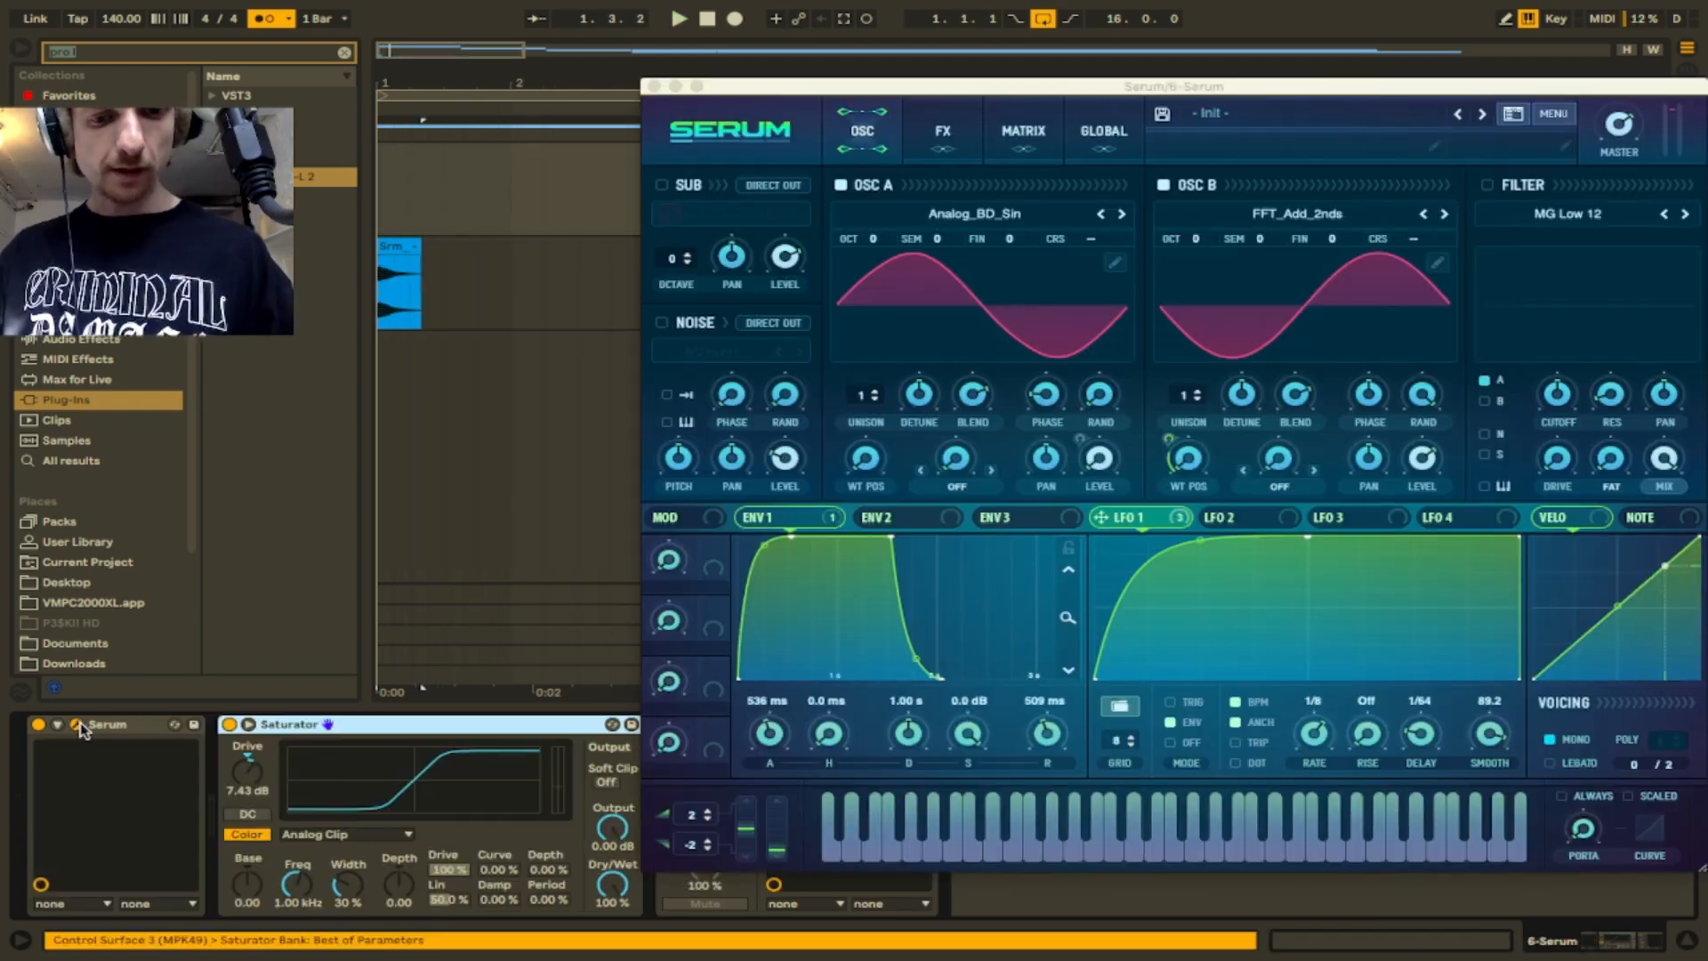
left_click(957, 487)
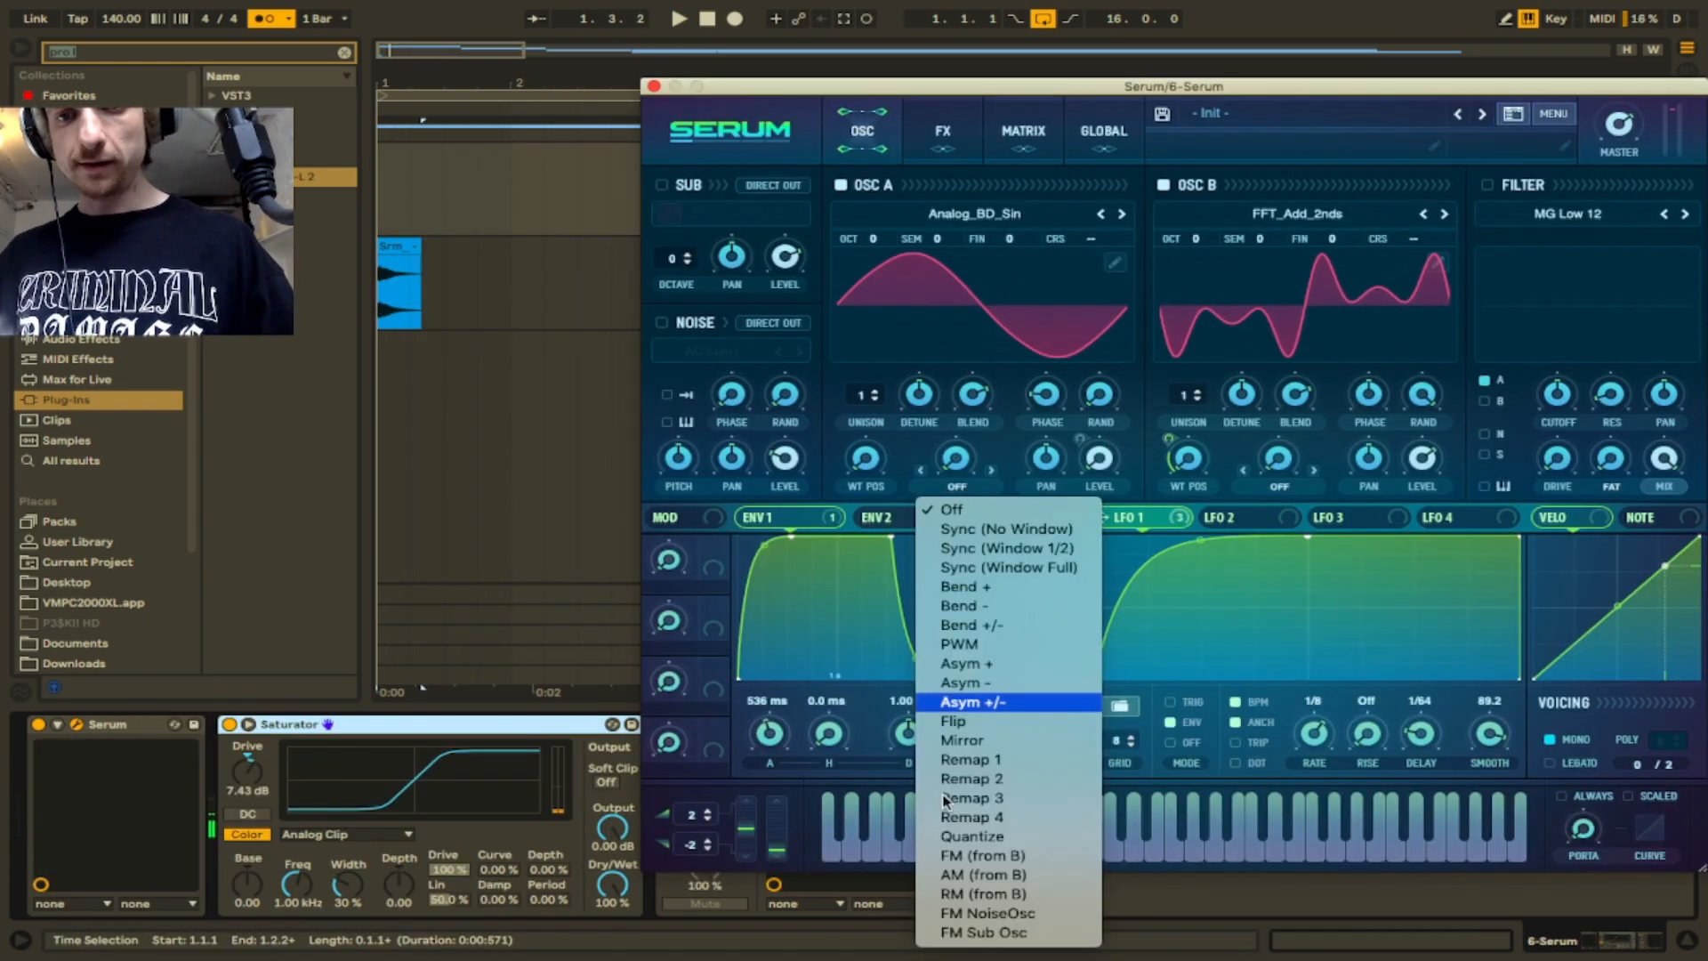
left_click(979, 926)
left_click_drag(1101, 516, 944, 503)
left_click_drag(1196, 240, 1201, 226)
left_click_drag(1421, 458, 1424, 534)
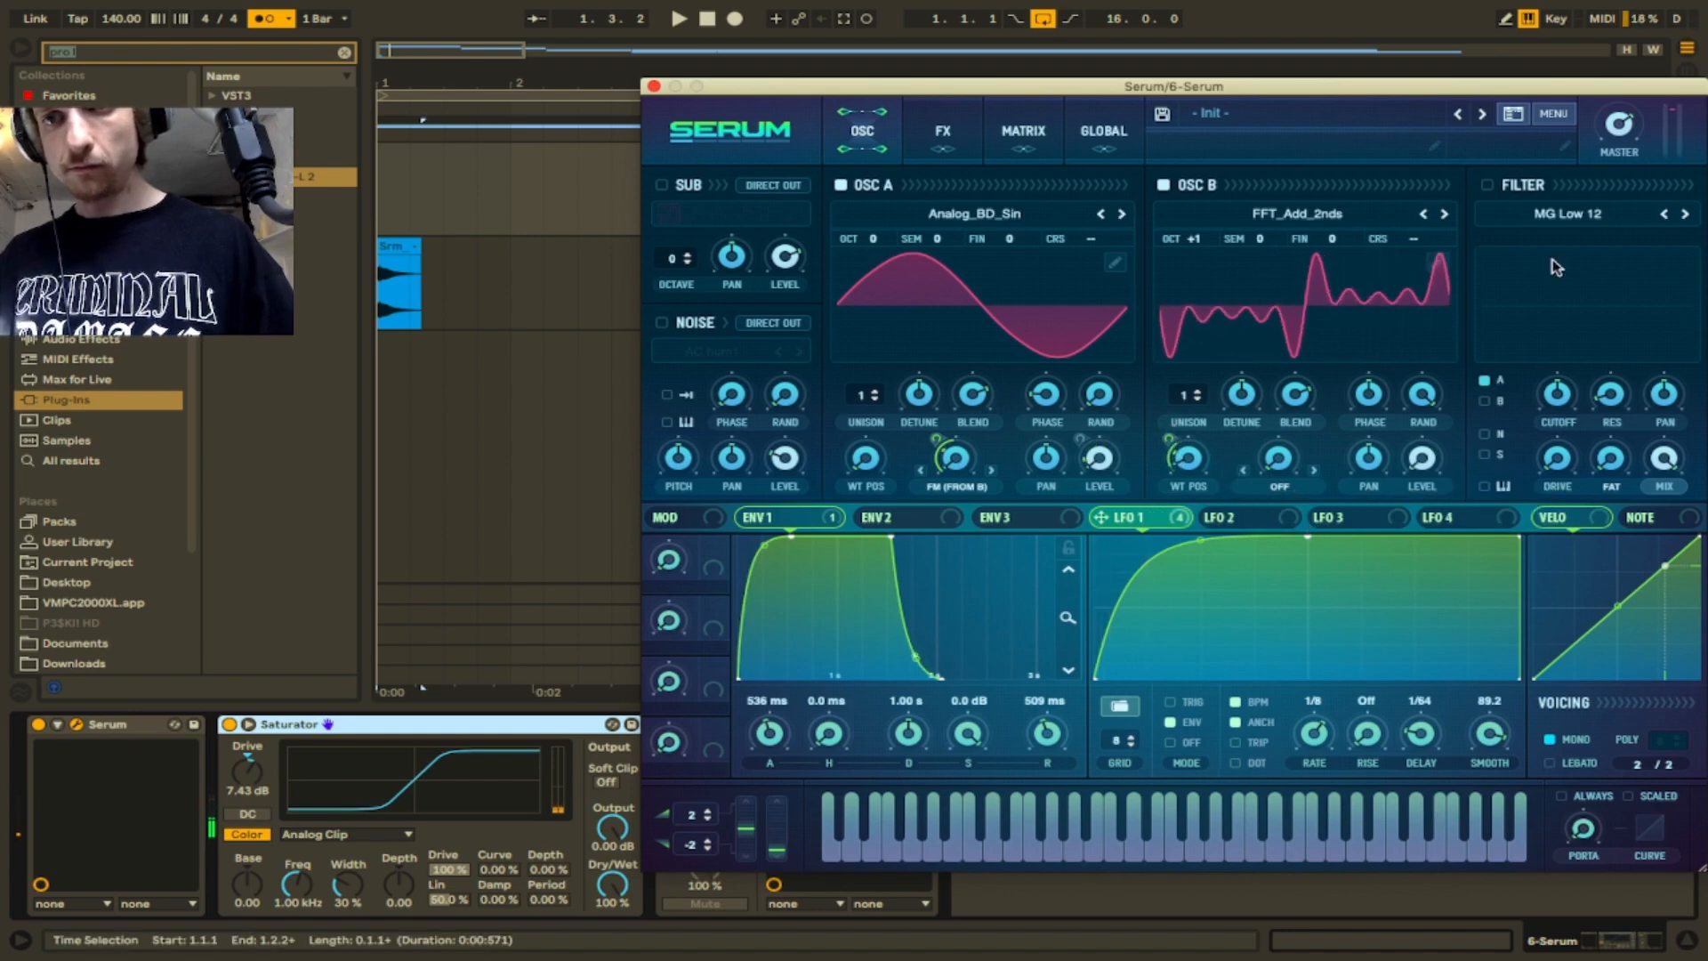
- Enable the filter, modulate its drive with LFO 1, choose the Phs 24- type and adjust the cutoff
left_click(1487, 184)
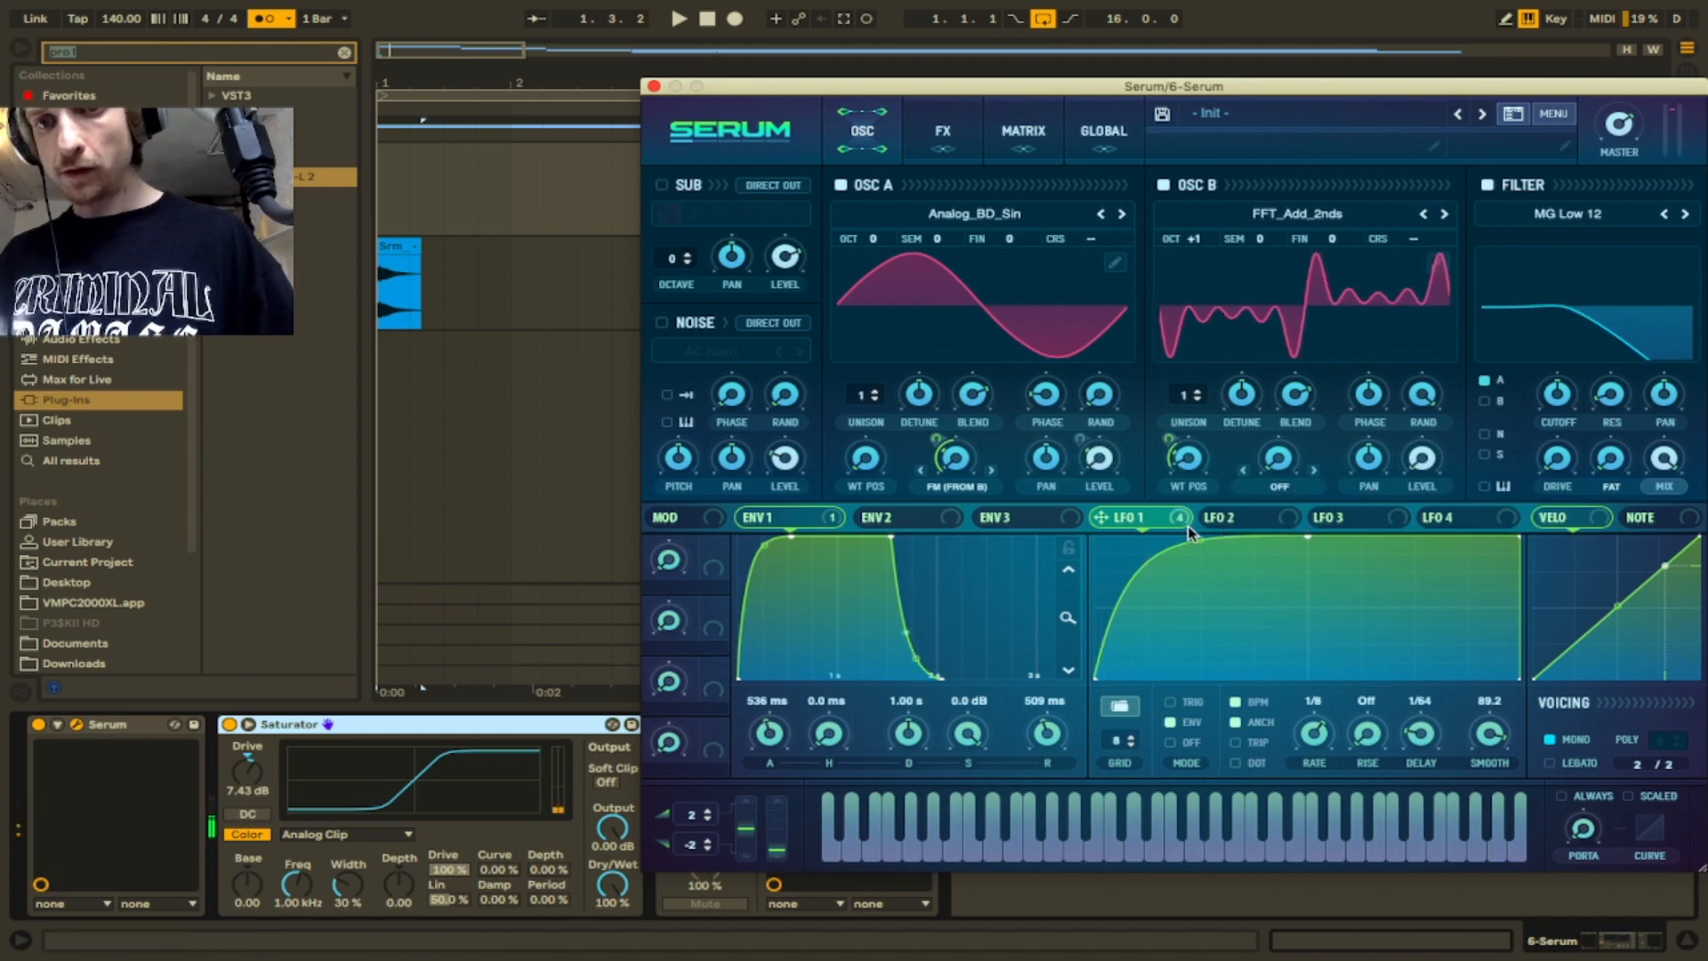
left_click_drag(1201, 523, 1553, 465)
left_click_drag(1557, 402, 1559, 378)
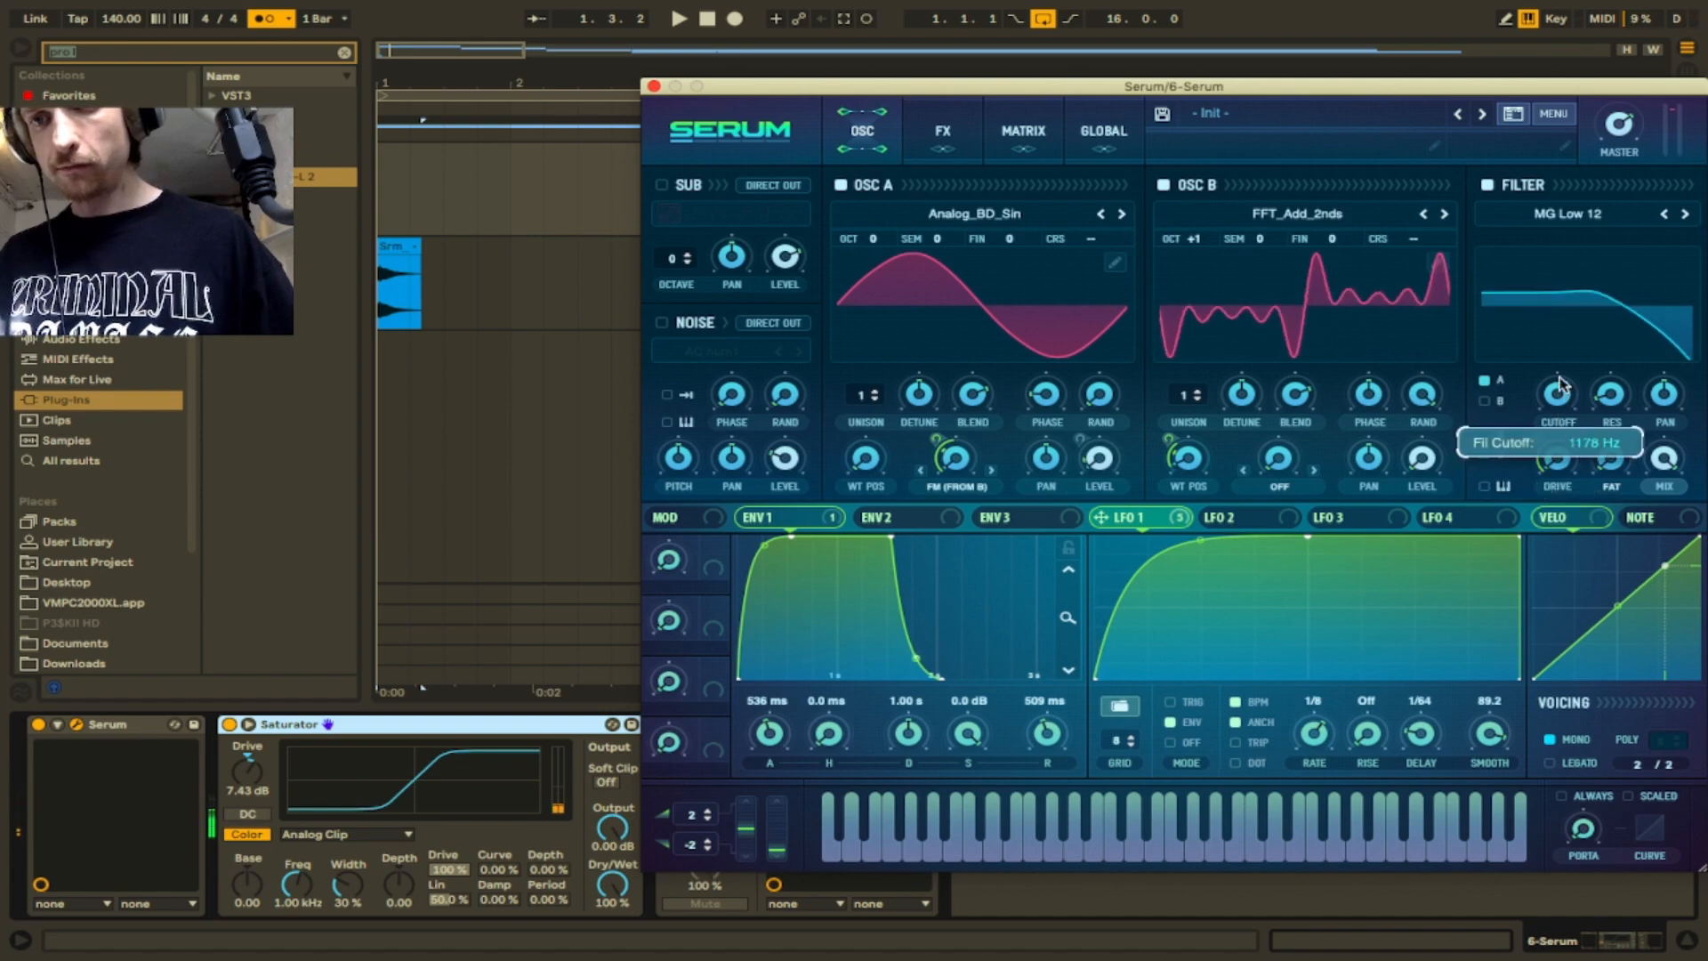
left_click(1568, 213)
mouse_move(1539, 275)
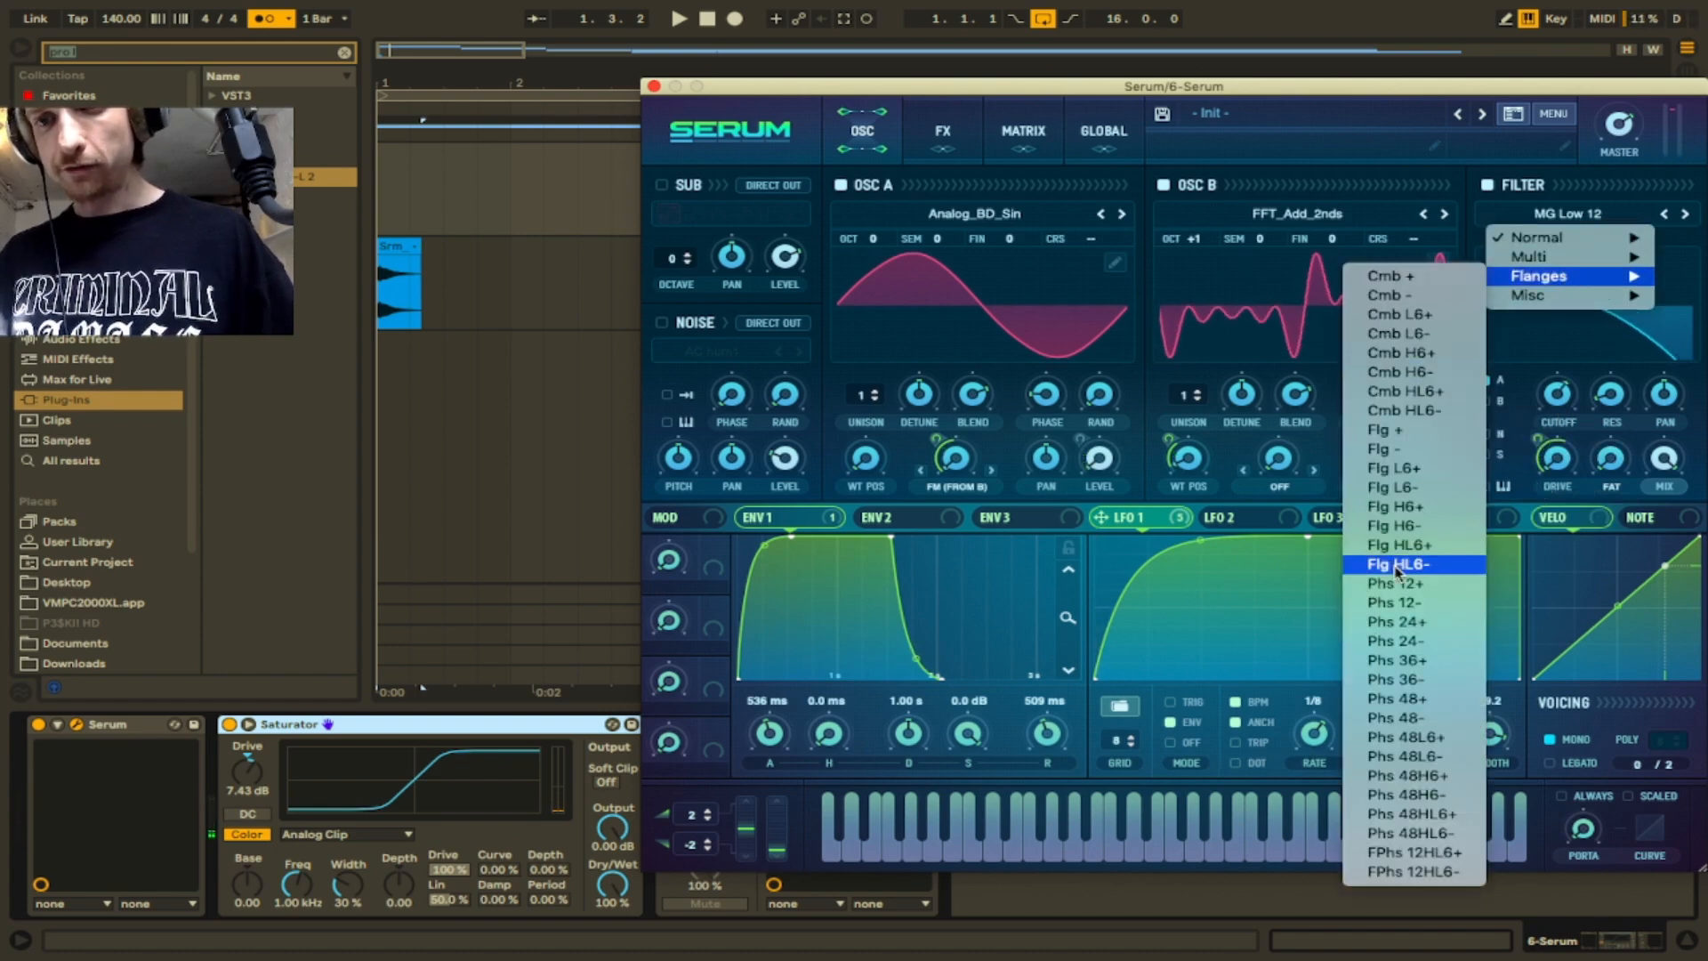
left_click(1401, 640)
mouse_move(1570, 414)
left_mouse_down()
mouse_move(1565, 396)
mouse_move(1558, 449)
mouse_move(1555, 436)
left_mouse_up()
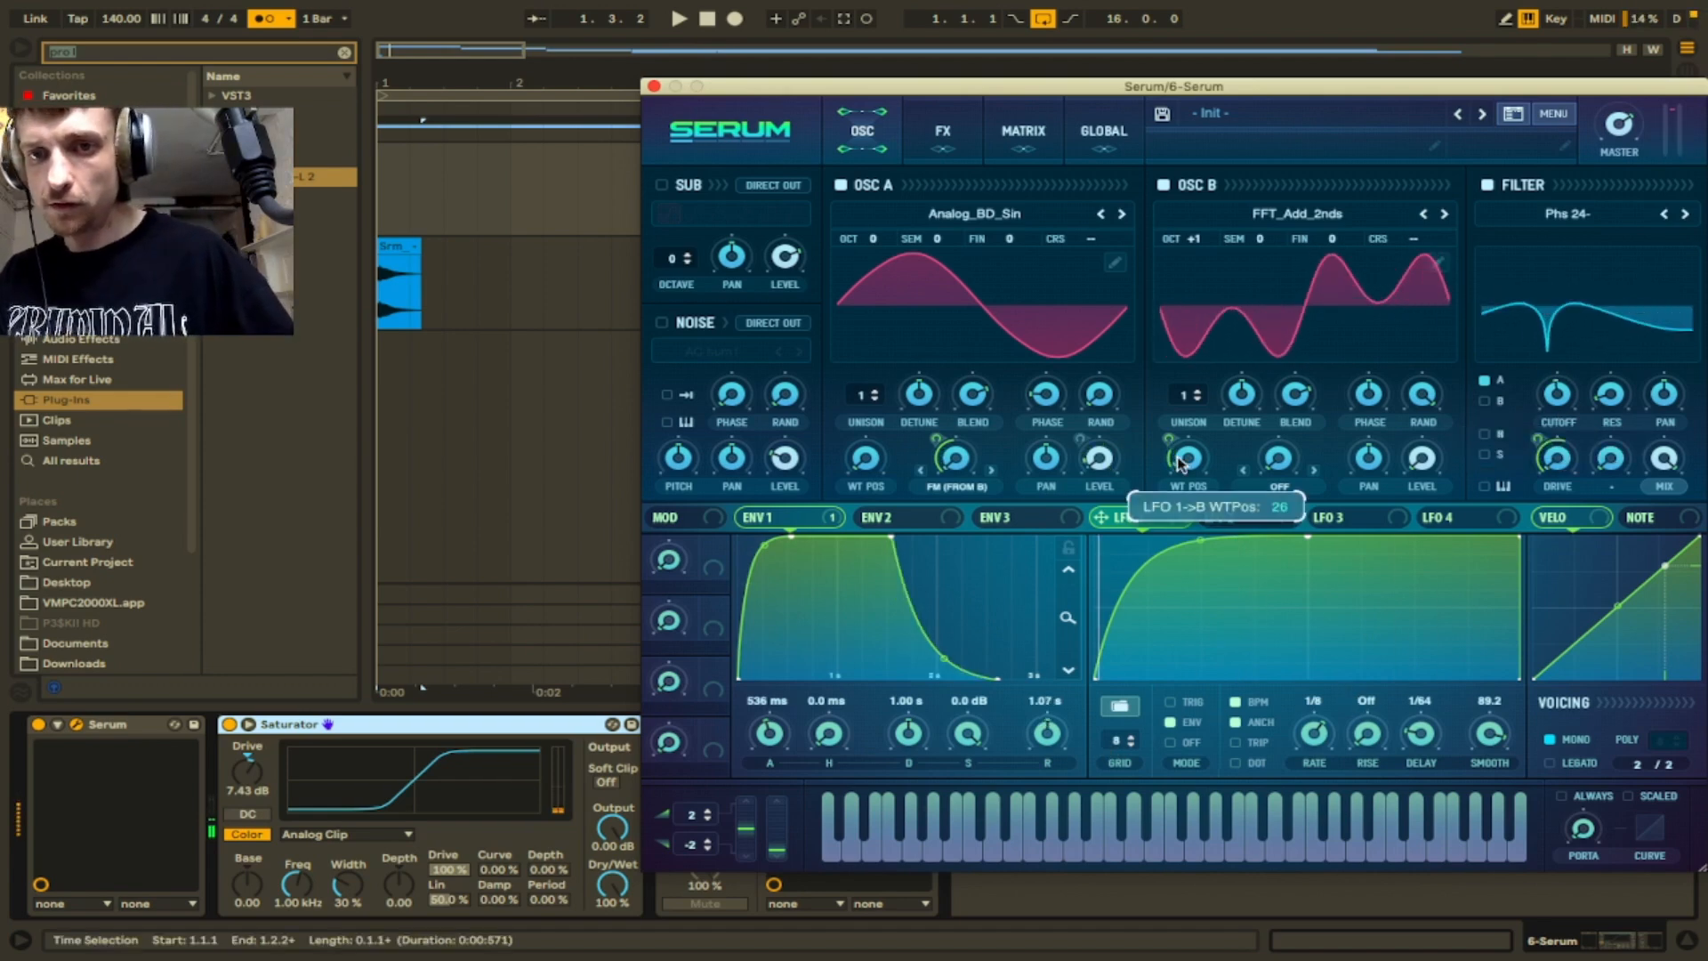
- Adjust LFO 1's modulation amount on oscillator B's wavetable position and set the master volume to 81%
left_click_drag(1178, 454, 1187, 465)
left_click_drag(1633, 119, 1634, 93)
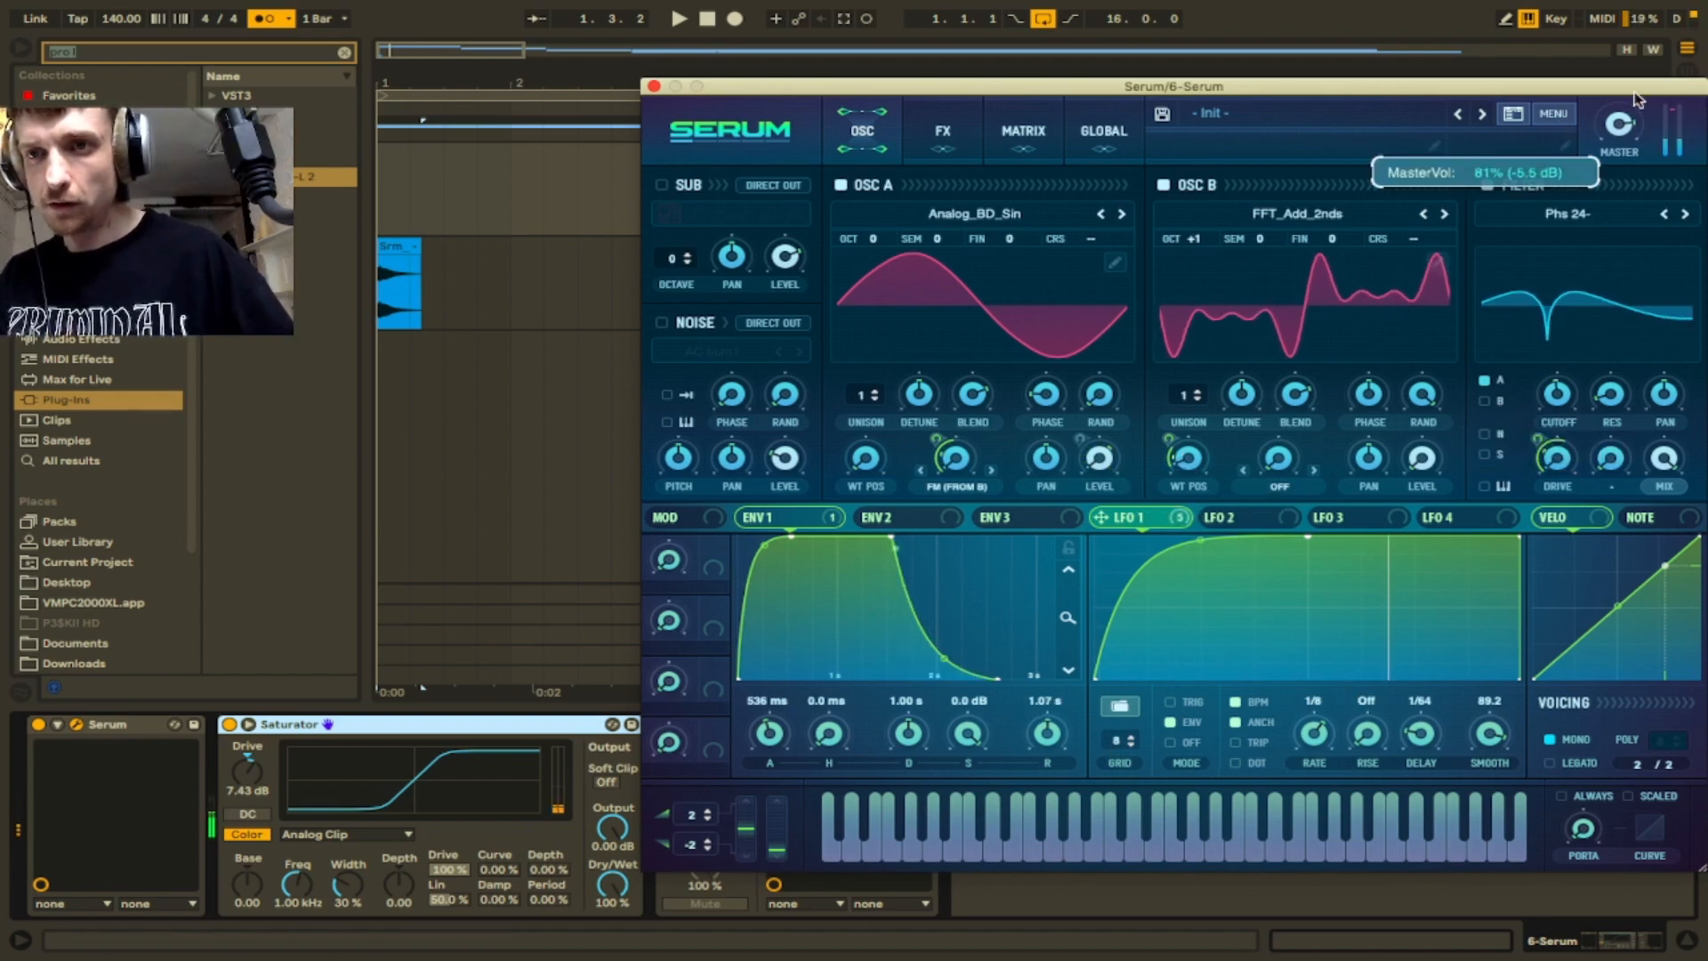
- Add Tube distortion after the equalizer with its filter on post, frequency lowered and modulated by LFO 1, and place a compressor after it
left_click(943, 131)
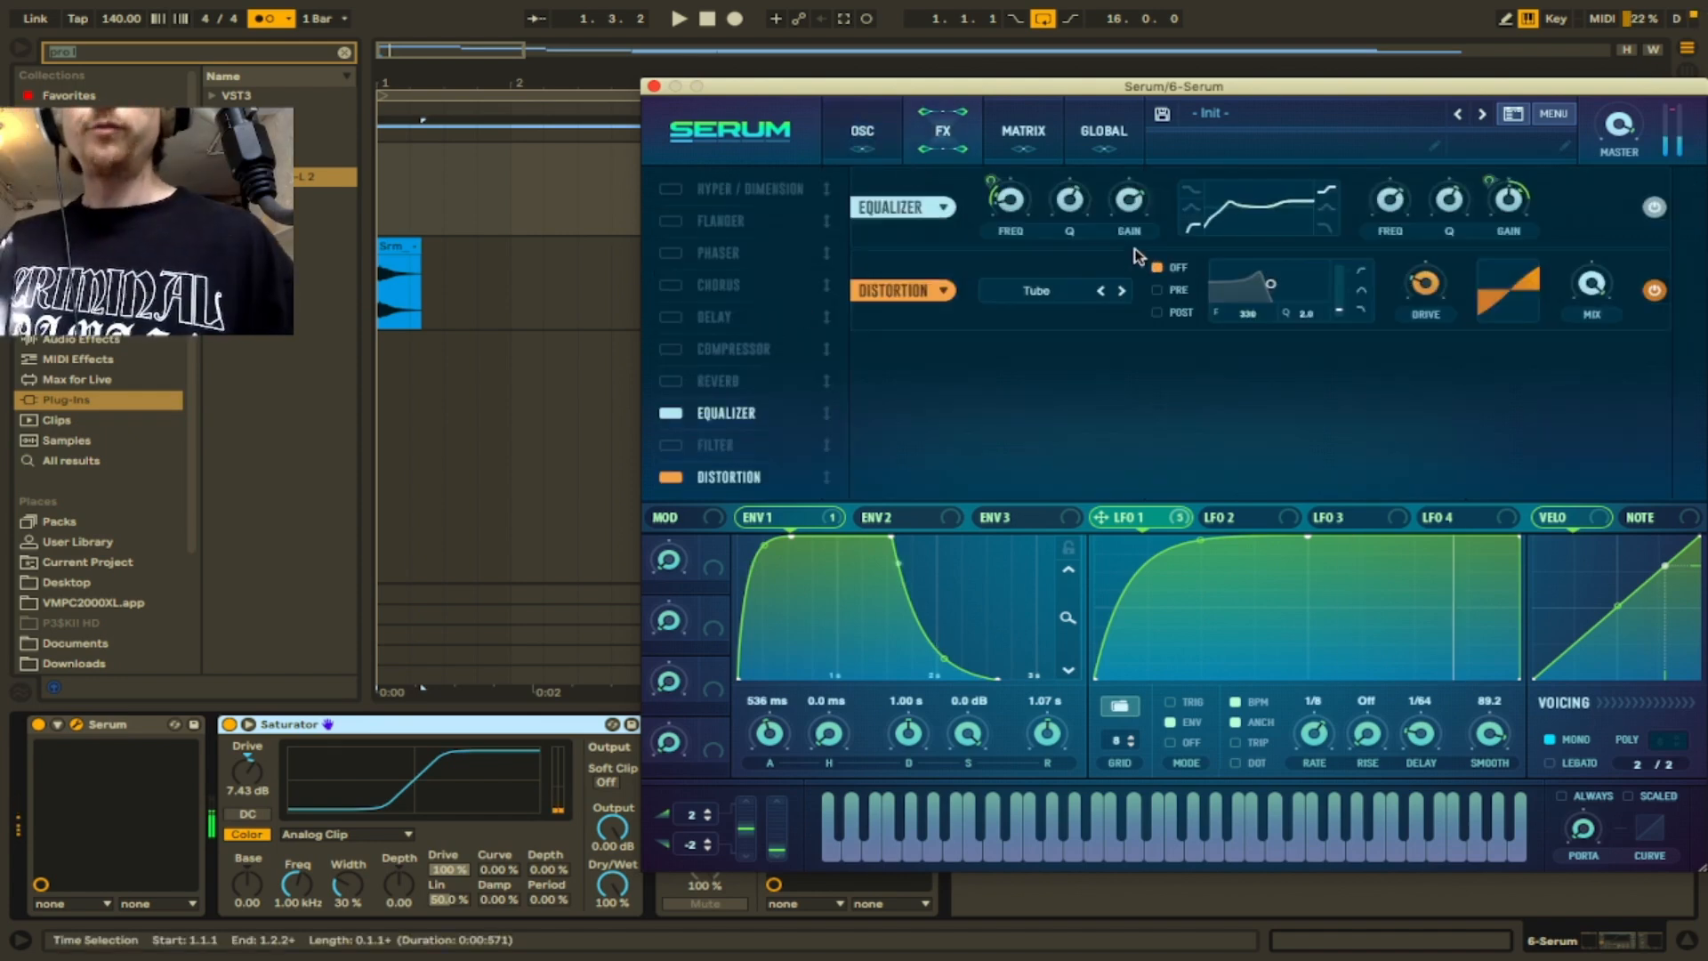
left_click(1172, 313)
mouse_move(1270, 283)
left_mouse_down()
mouse_move(1242, 281)
mouse_move(1258, 286)
left_mouse_up()
mouse_move(1420, 267)
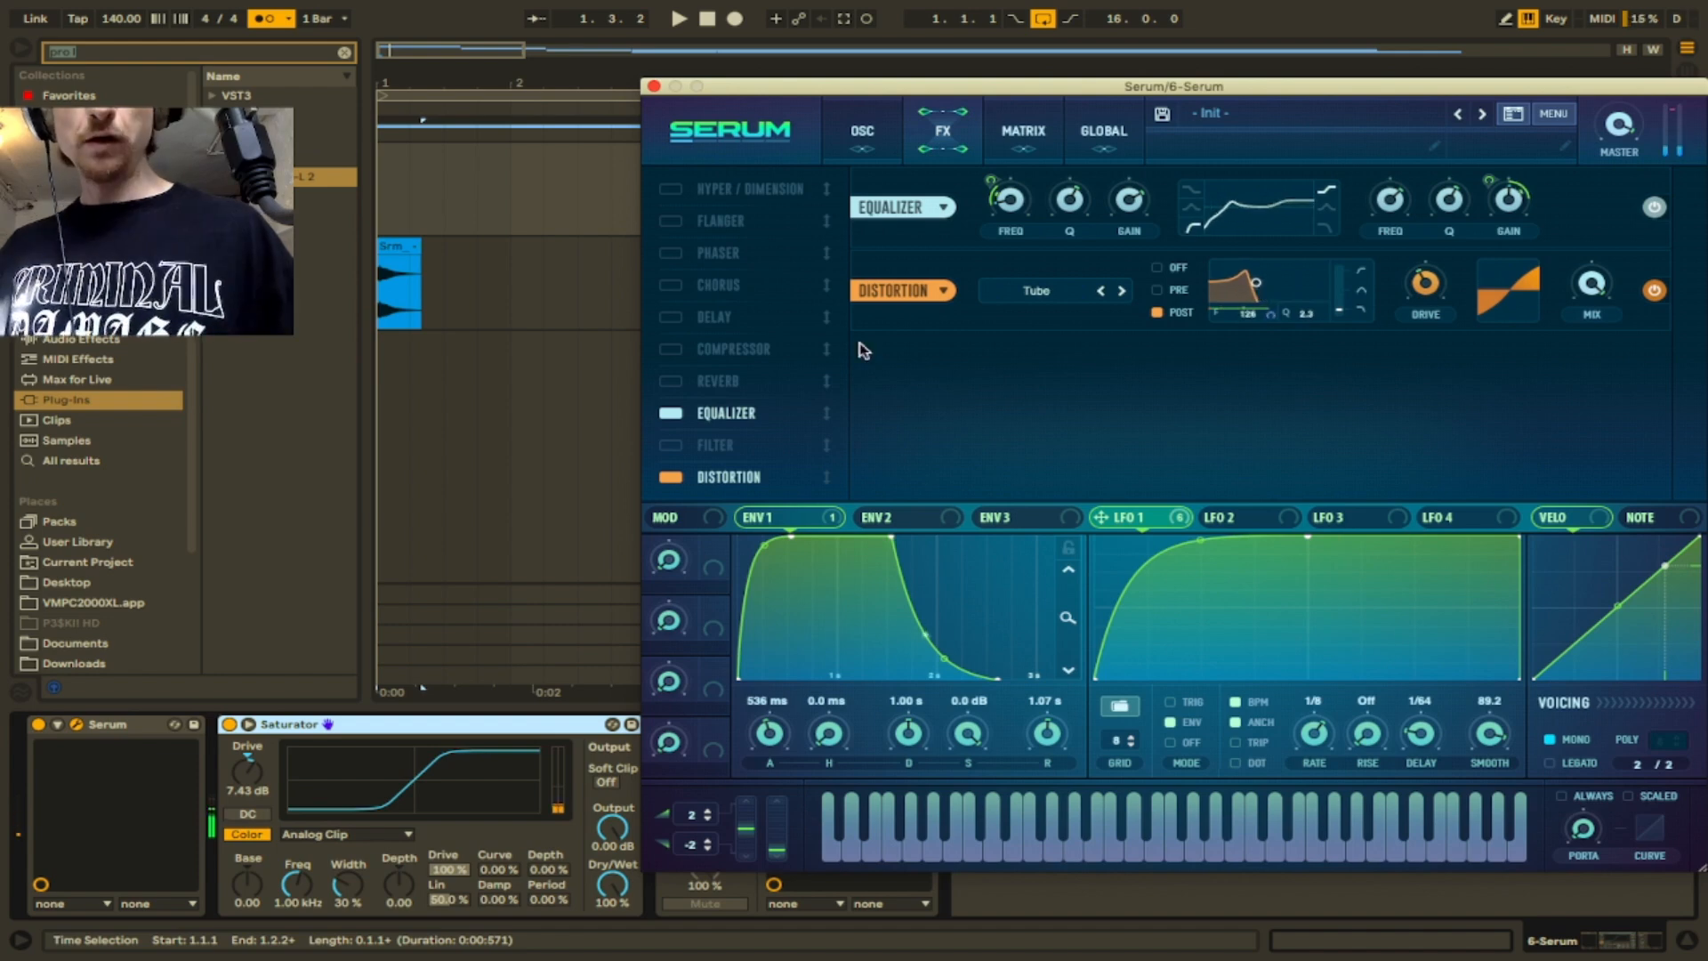
left_click(676, 350)
left_click_drag(826, 349, 826, 477)
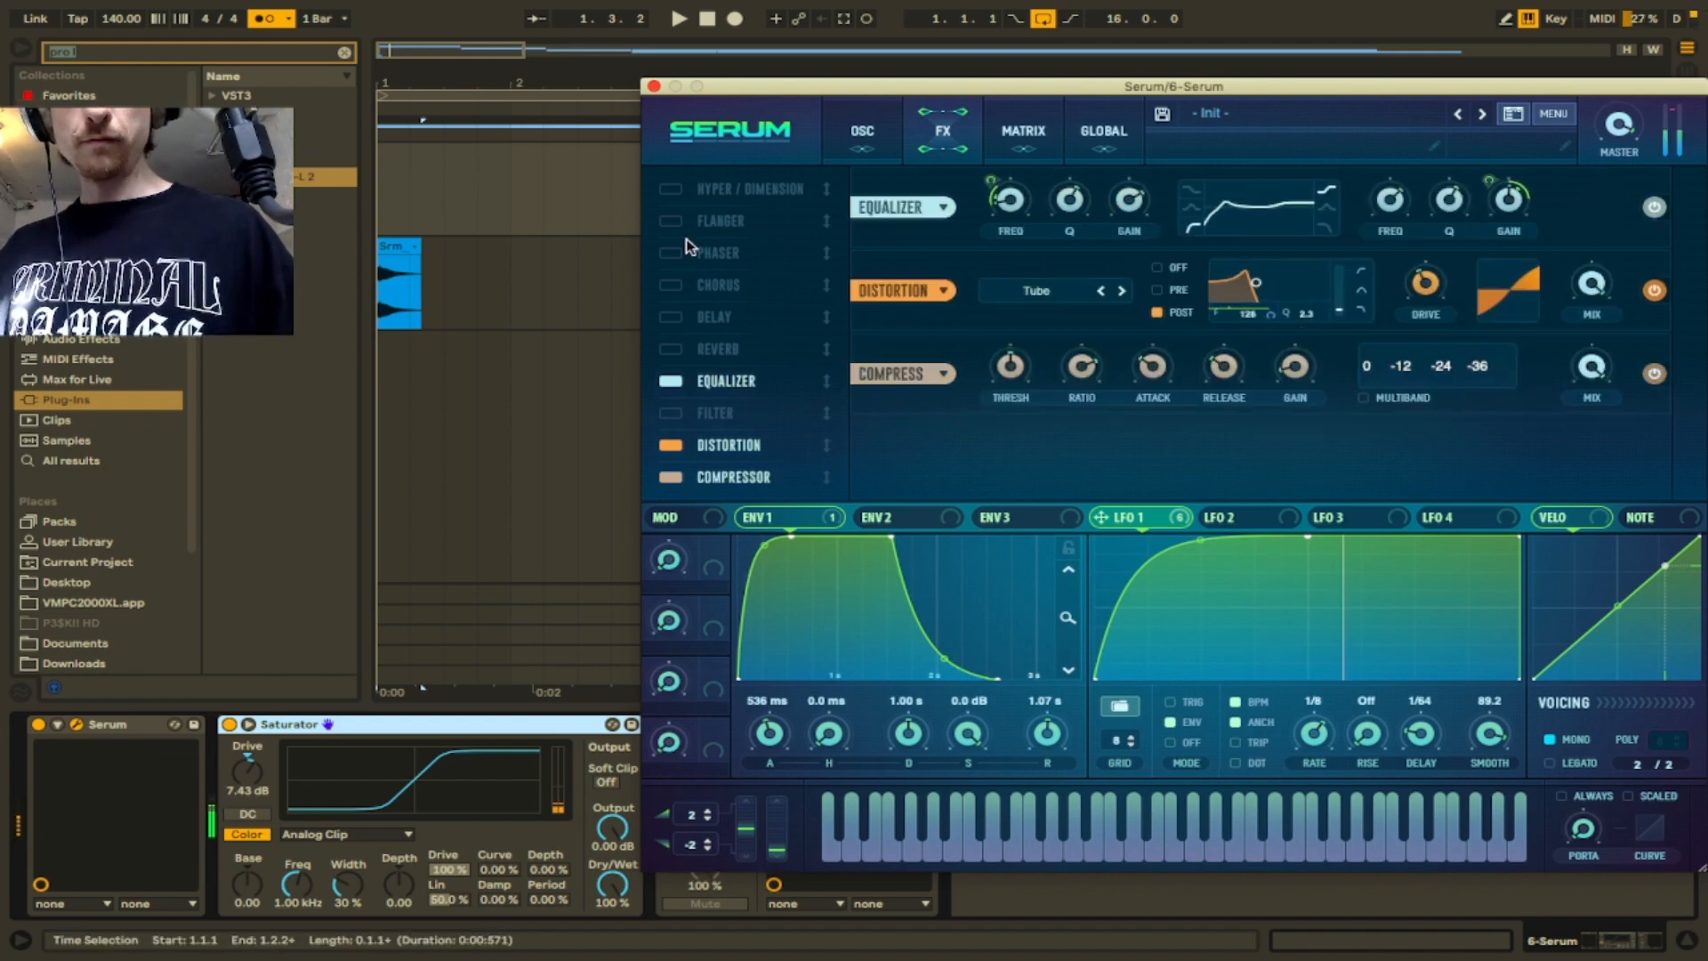
- Add a flanger after the compressor, raise its feedback, lower its depth and set its mix to 64%
left_click(670, 221)
left_click_drag(1242, 455, 1243, 378)
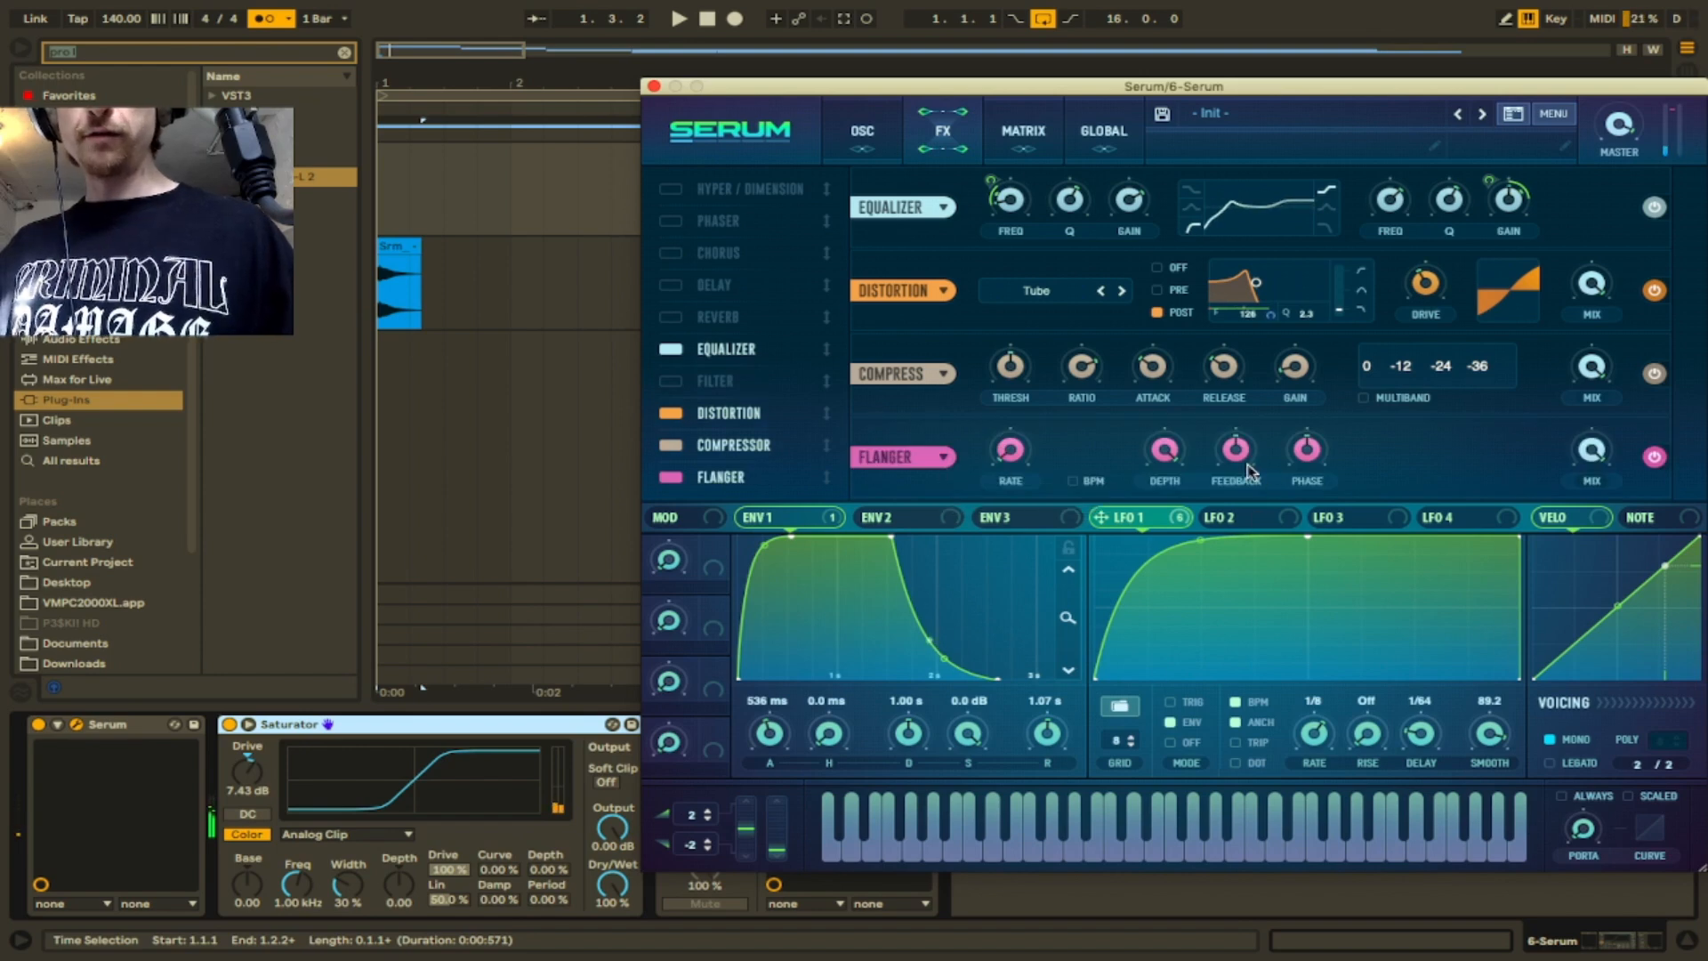
left_click_drag(1167, 462, 1167, 599)
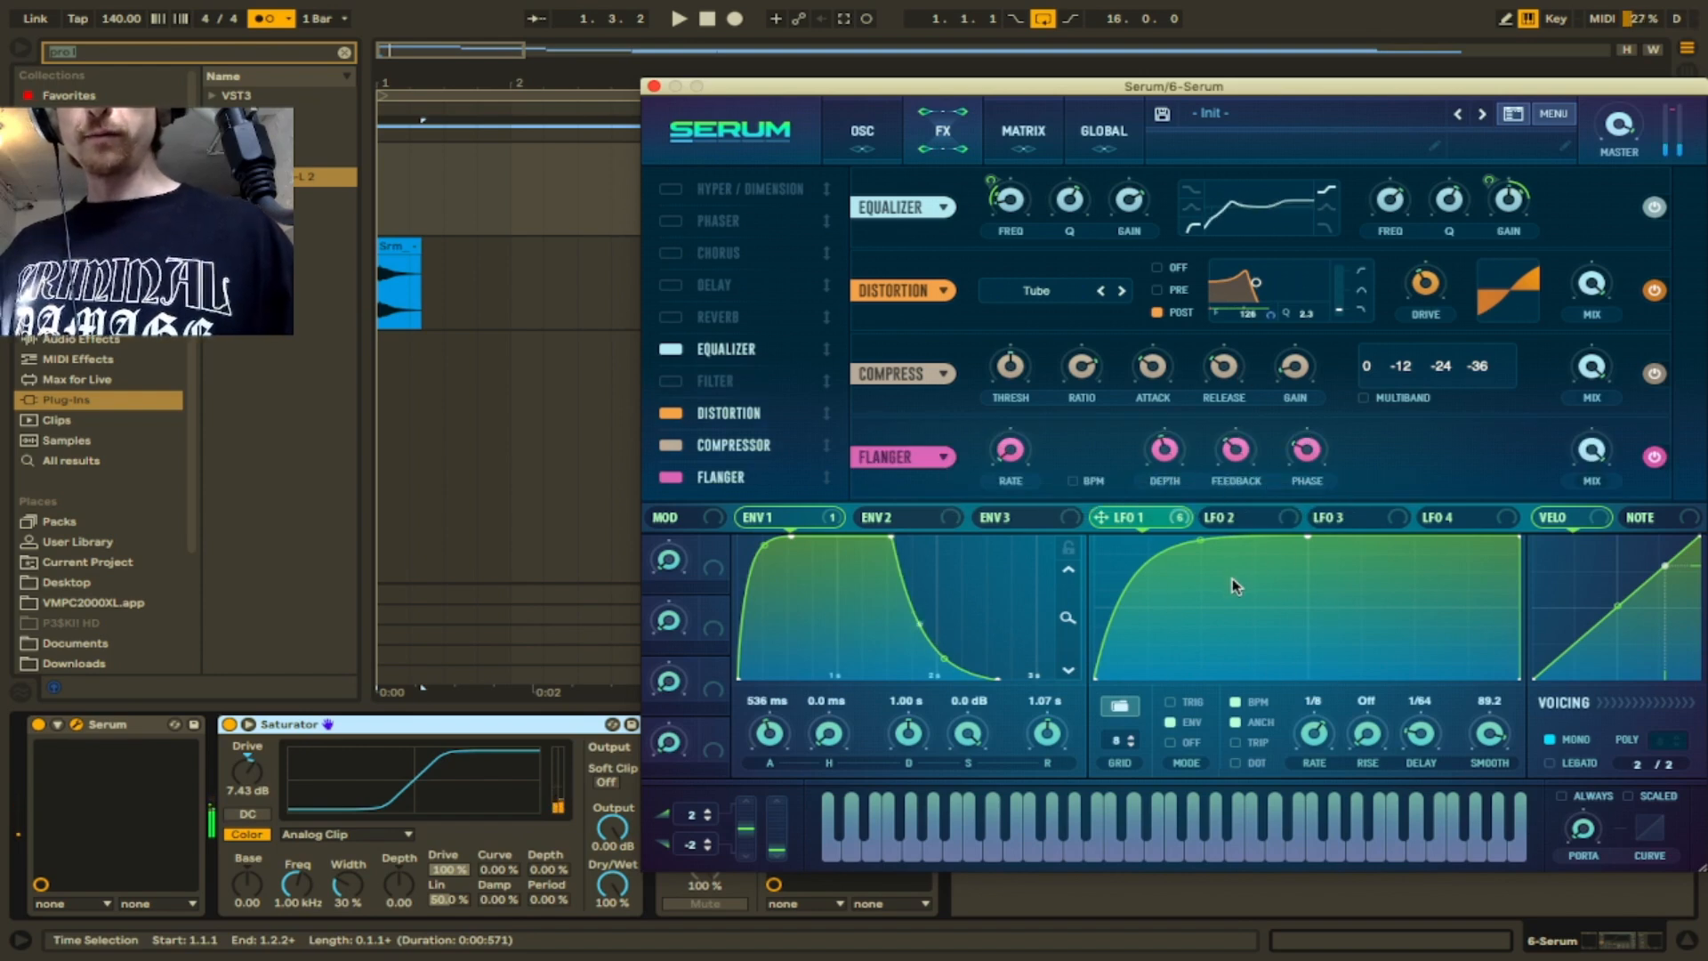
left_click_drag(1592, 449, 1592, 548)
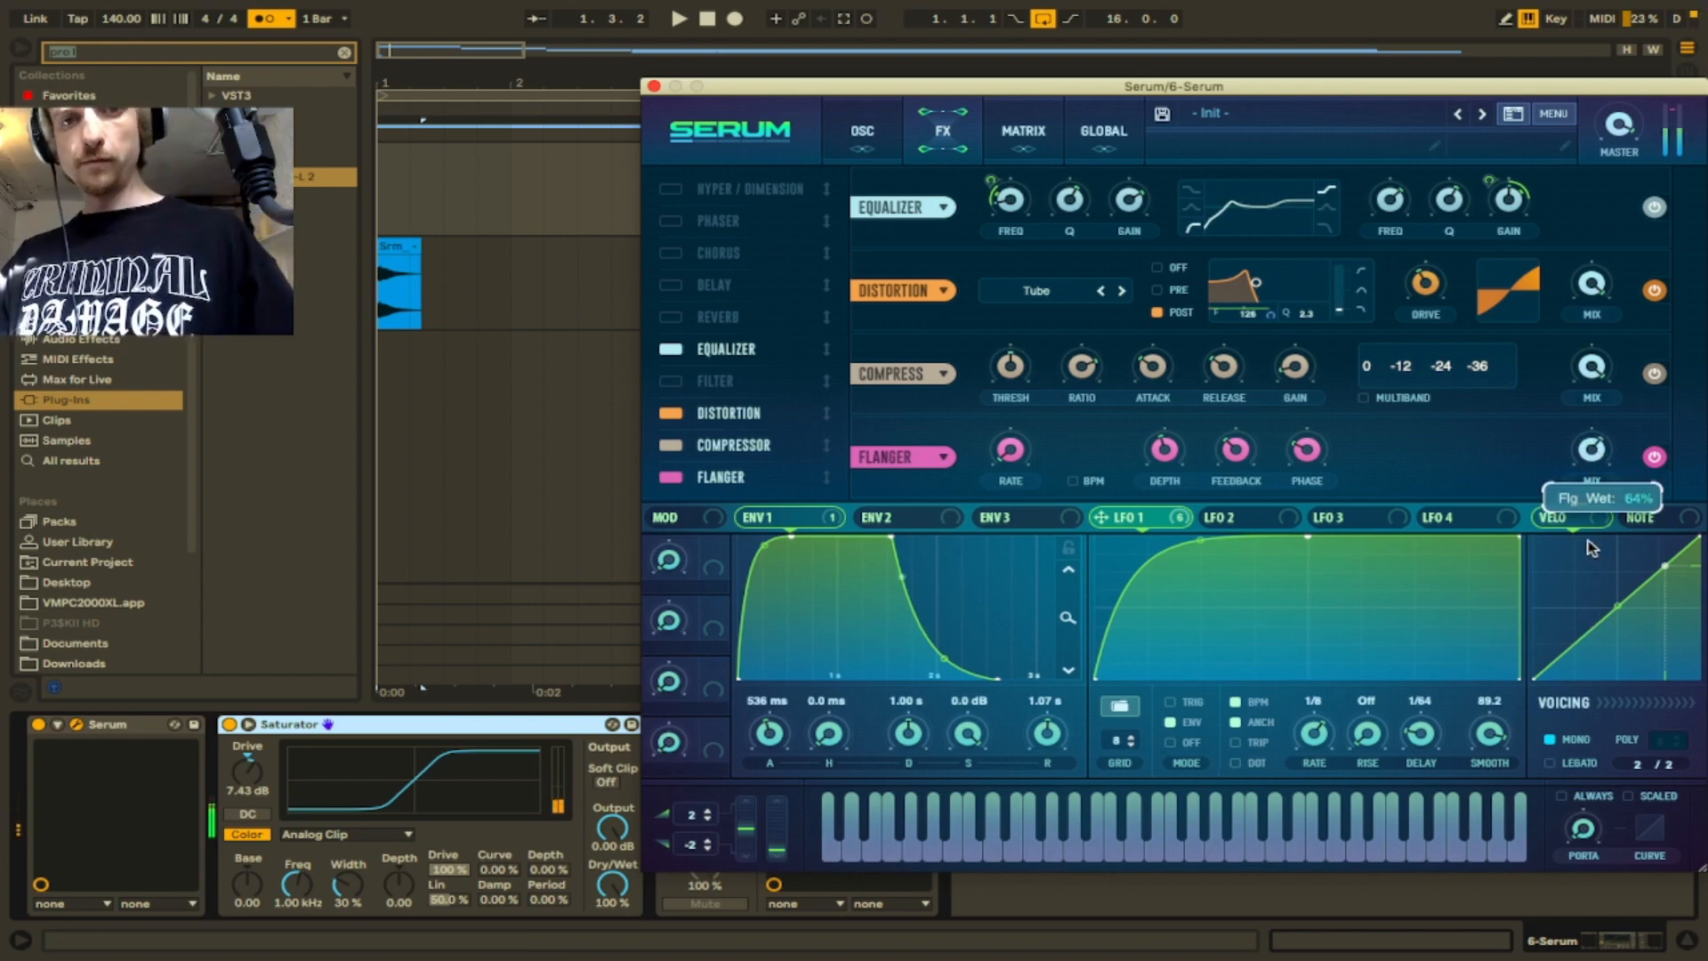
- Enable the reverb and move it to the end of the effects chain, after the flanger
left_click(692, 319)
left_click_drag(703, 318, 711, 509)
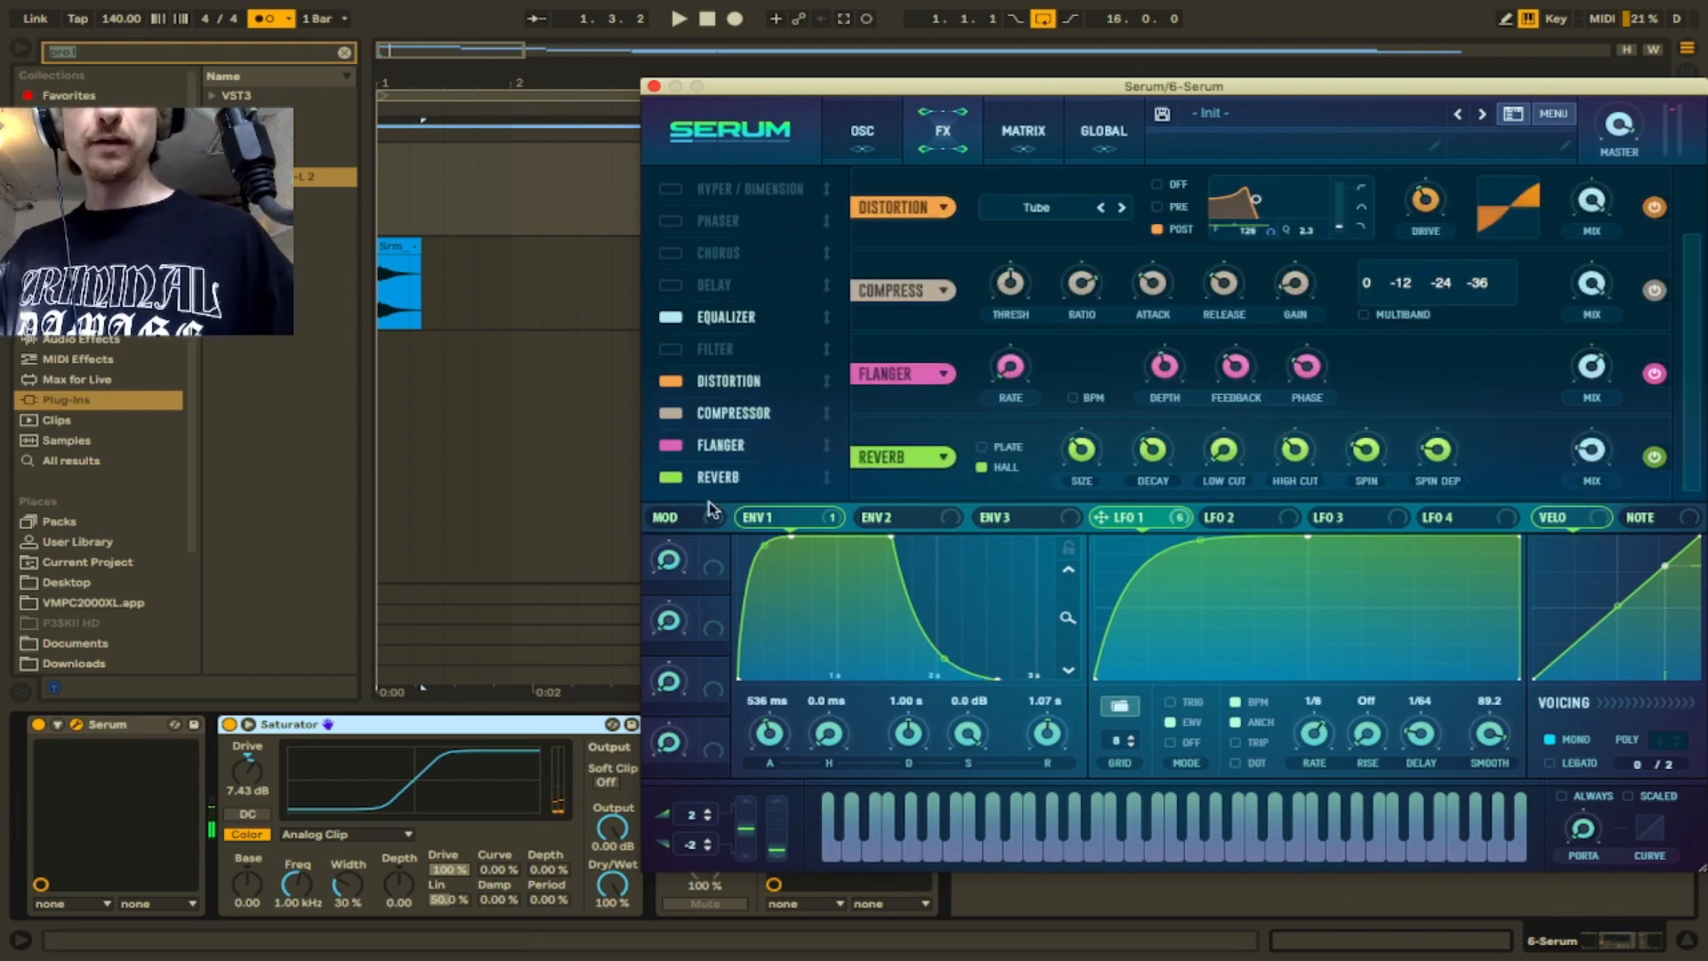
- Switch the reverb to Plate and raise its low cut
left_click(1005, 446)
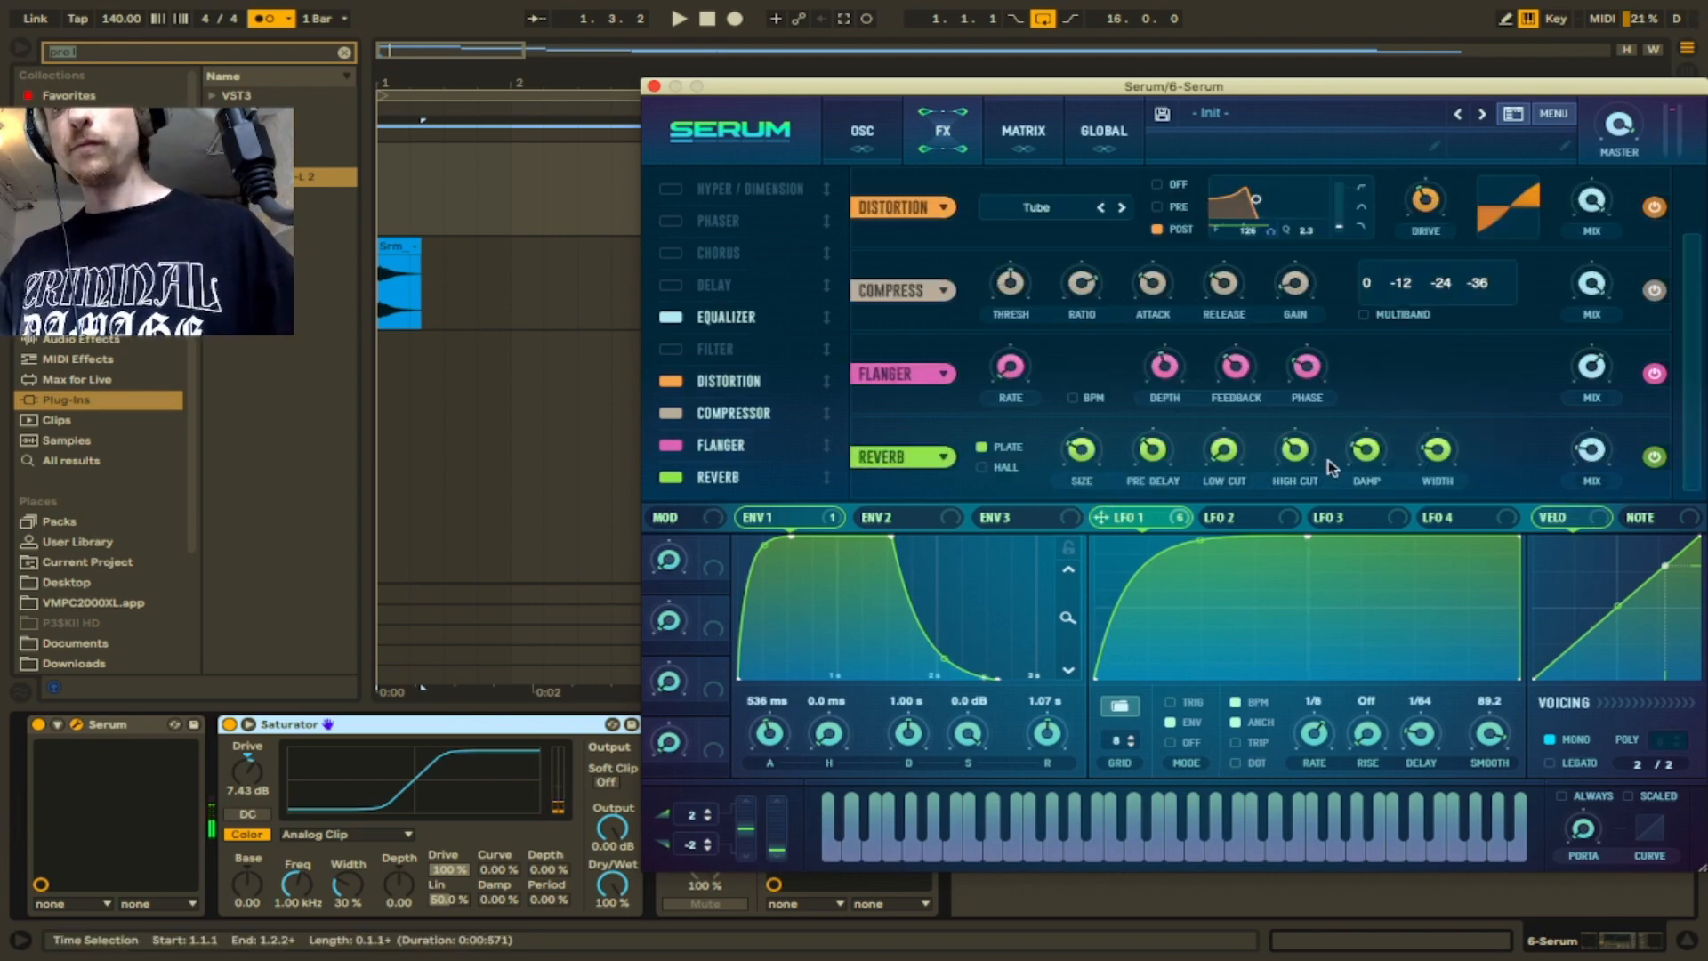
left_click_drag(1224, 452, 1227, 423)
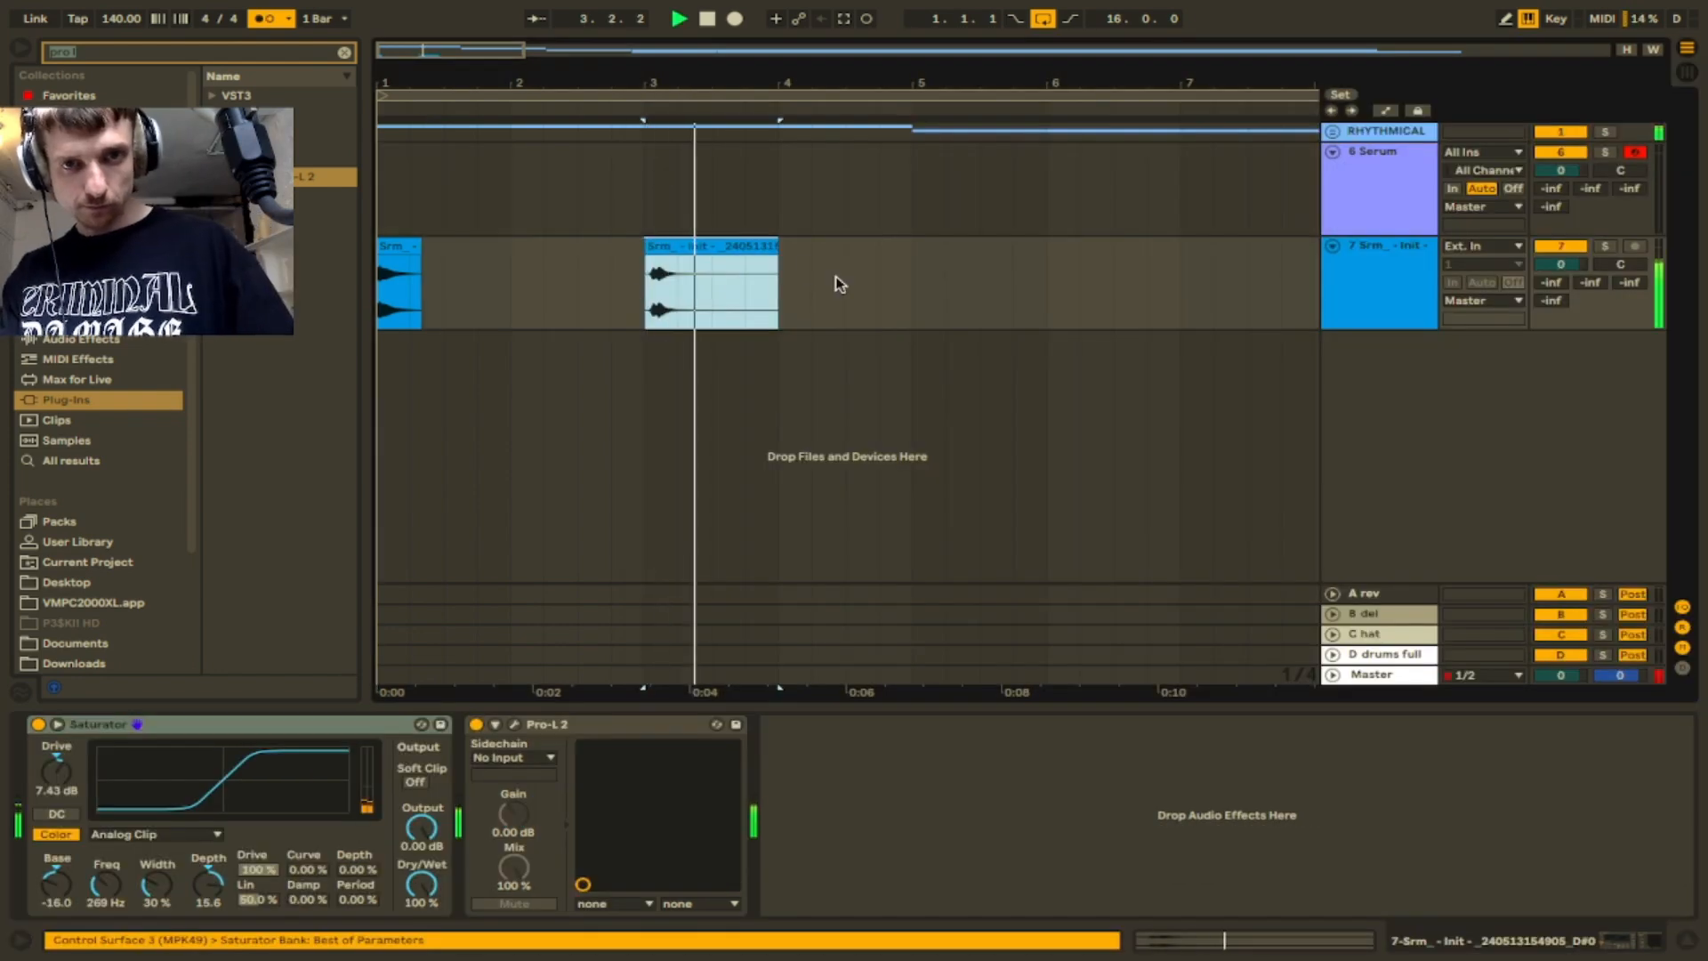
- Turn off warping on the resampled clip at bar 3 and play the arrangement from the start
double_click(712, 284)
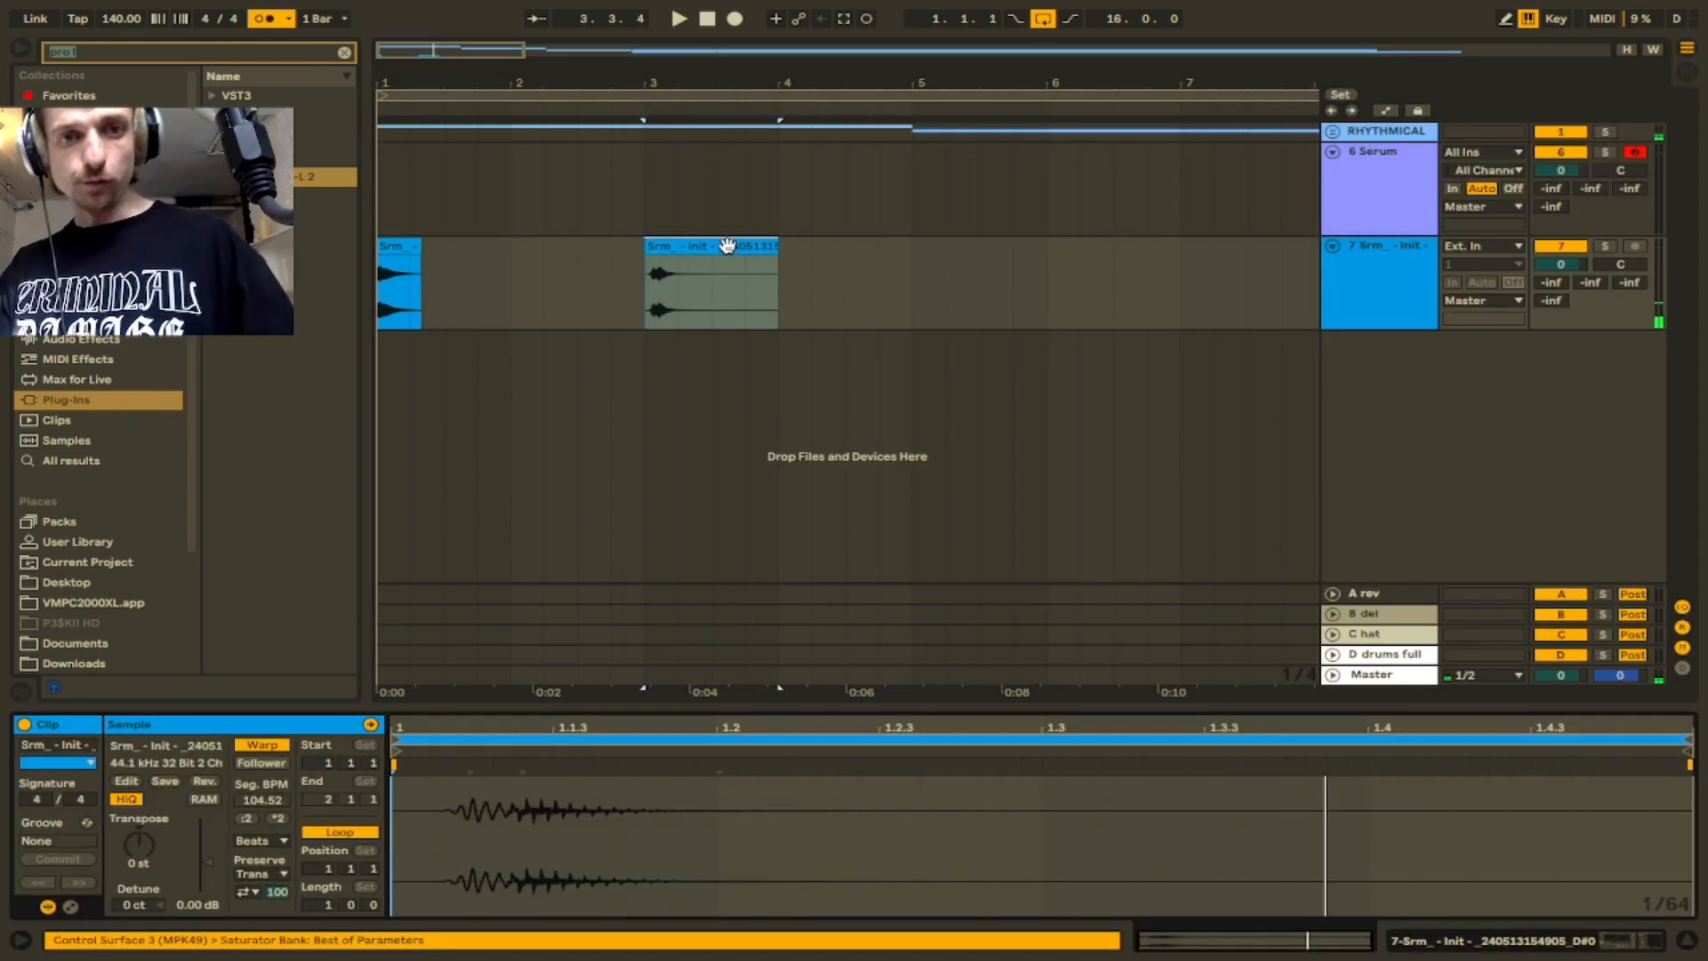
left_click(261, 745)
key("space")
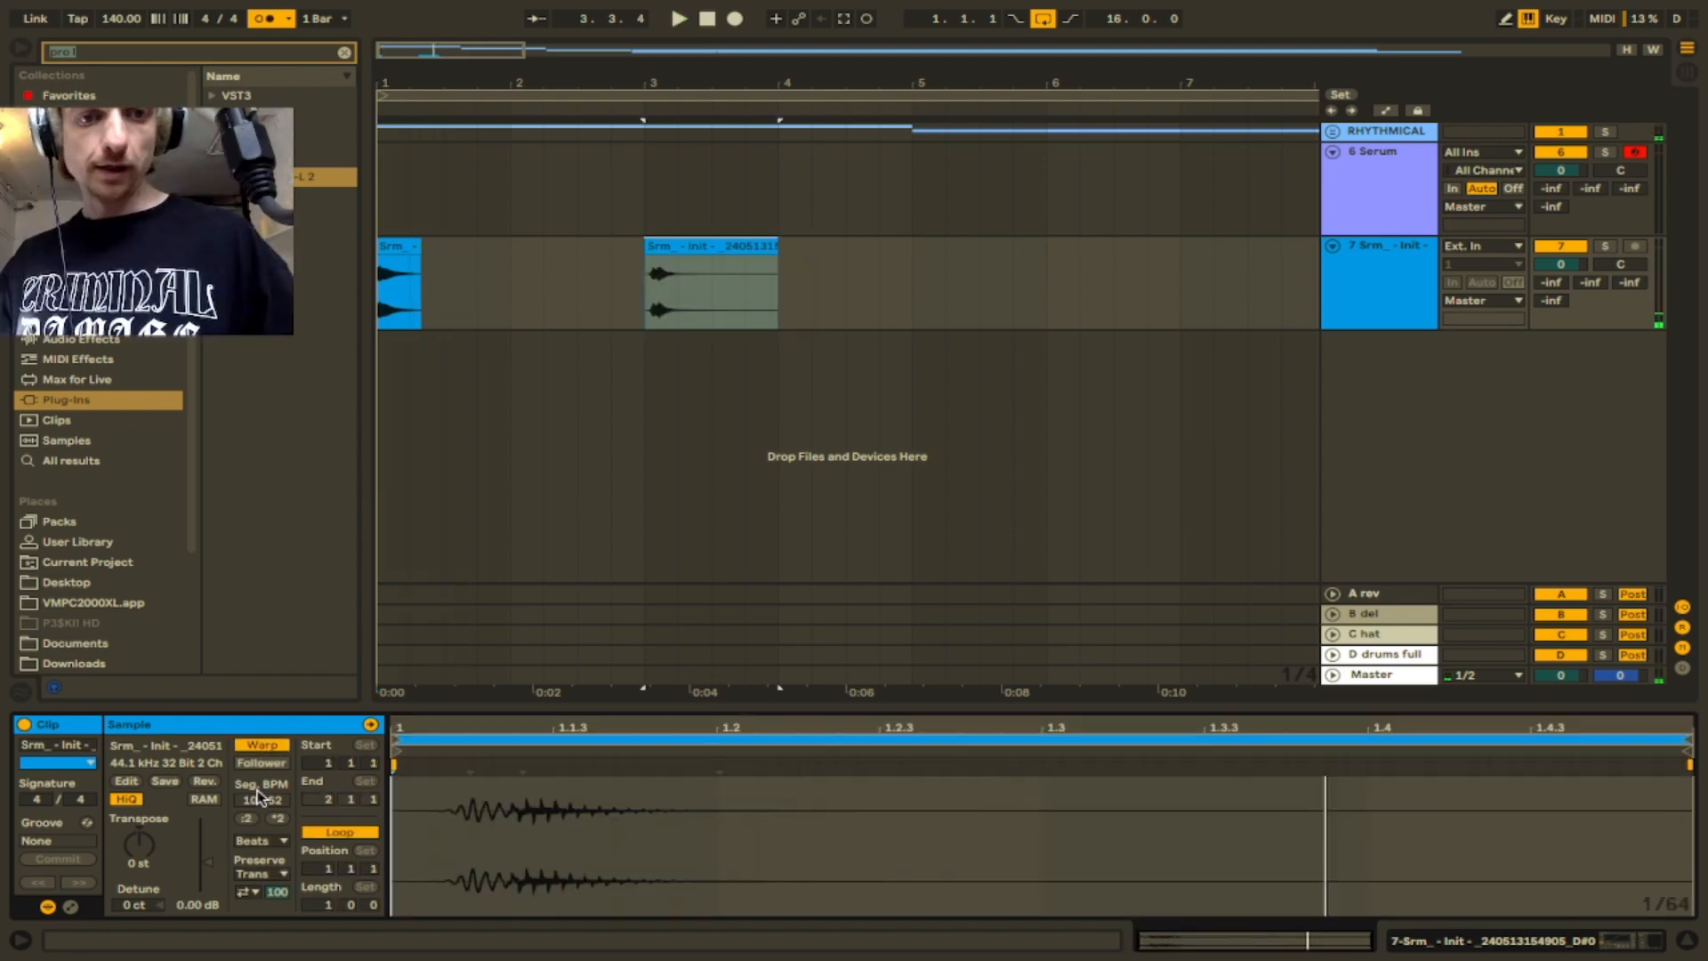
left_click(261, 745)
left_click(708, 20)
key("space")
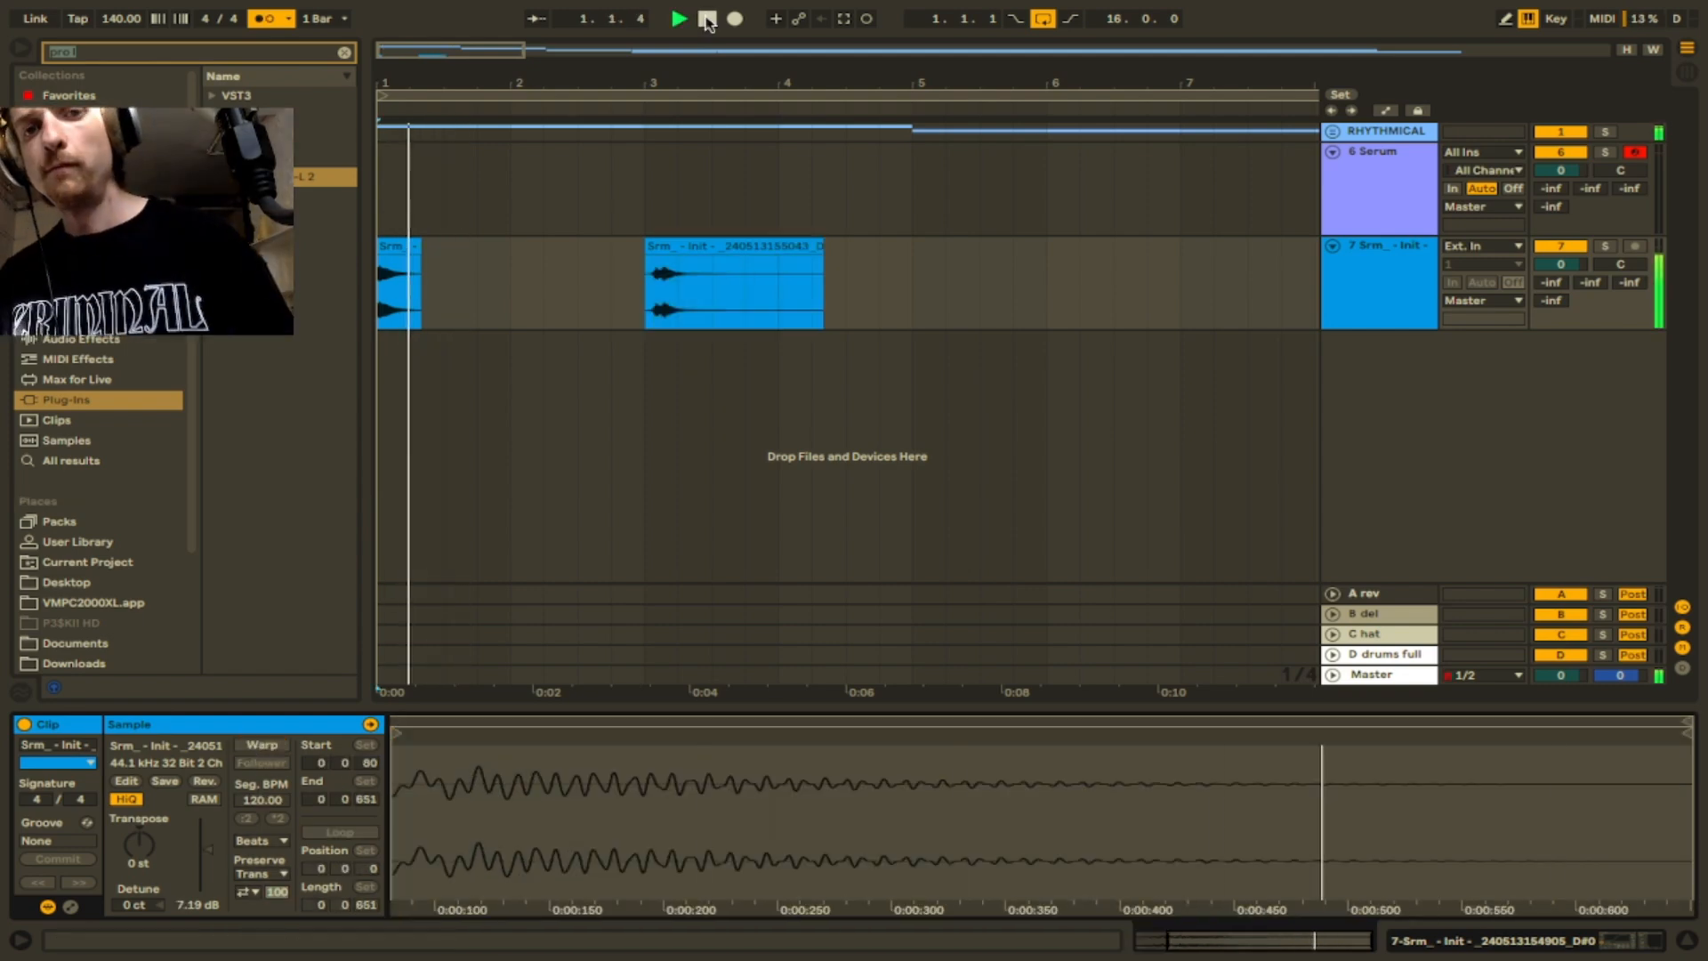
- Select both resampled clips as a four-bar section and duplicate it three times up to bar 17
double_click(576, 69)
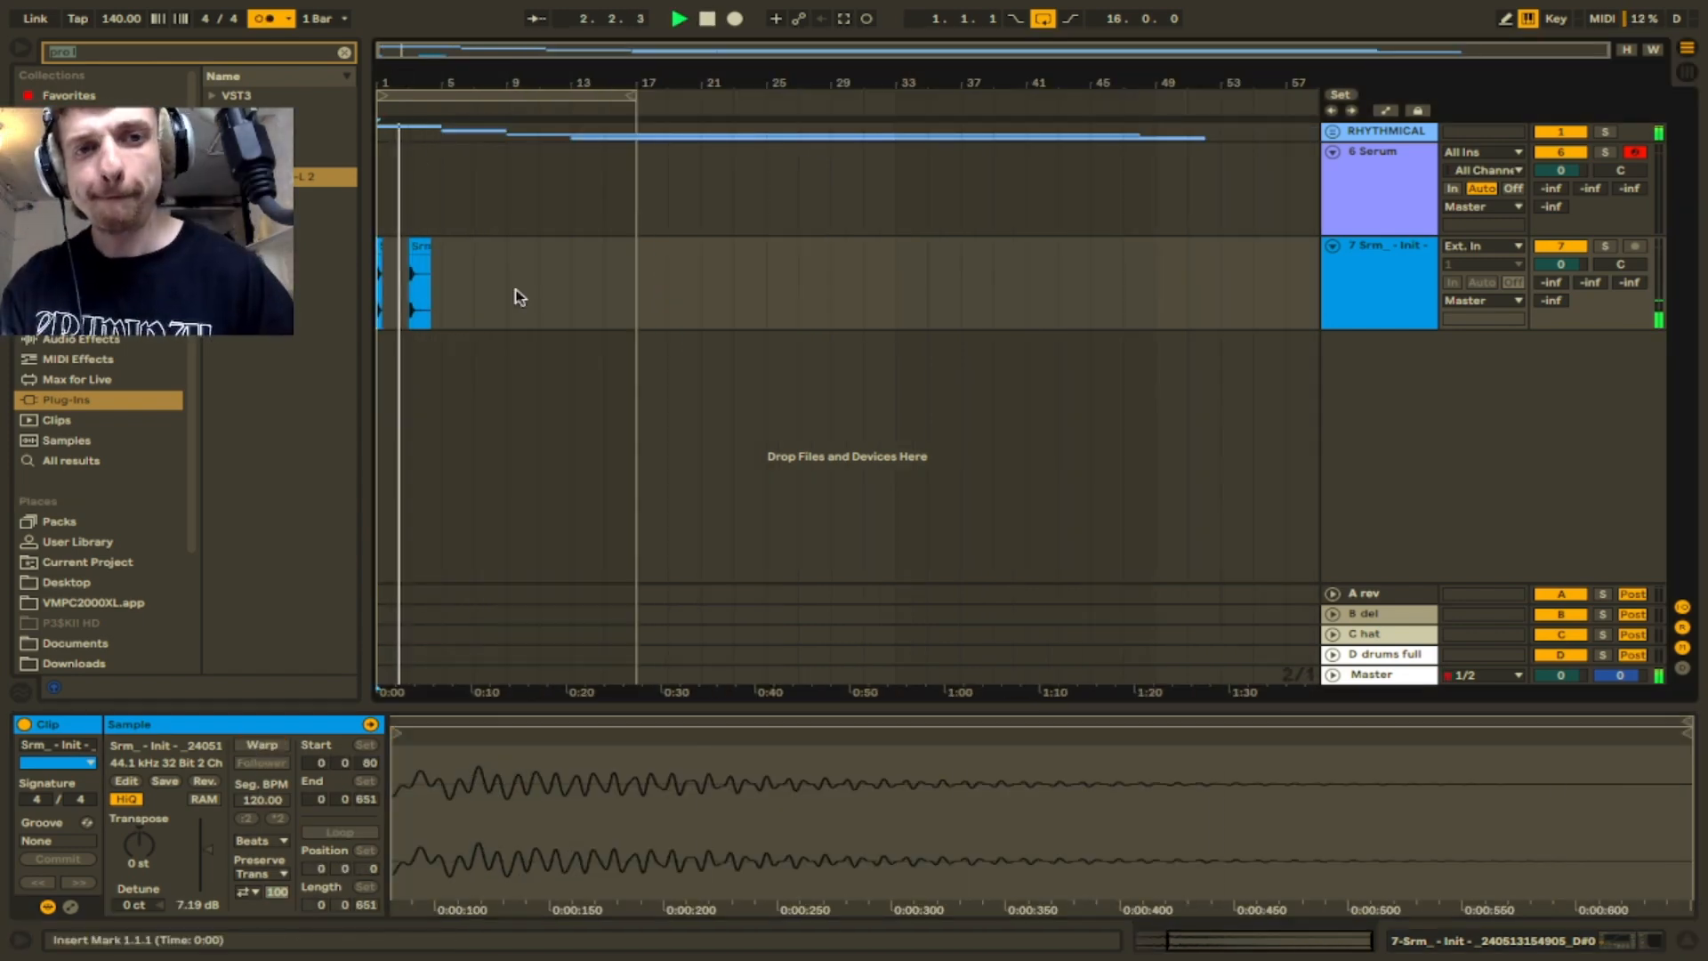
left_click_drag(436, 290, 322, 298)
key("super+d")
key("super+d")
key("super+d")
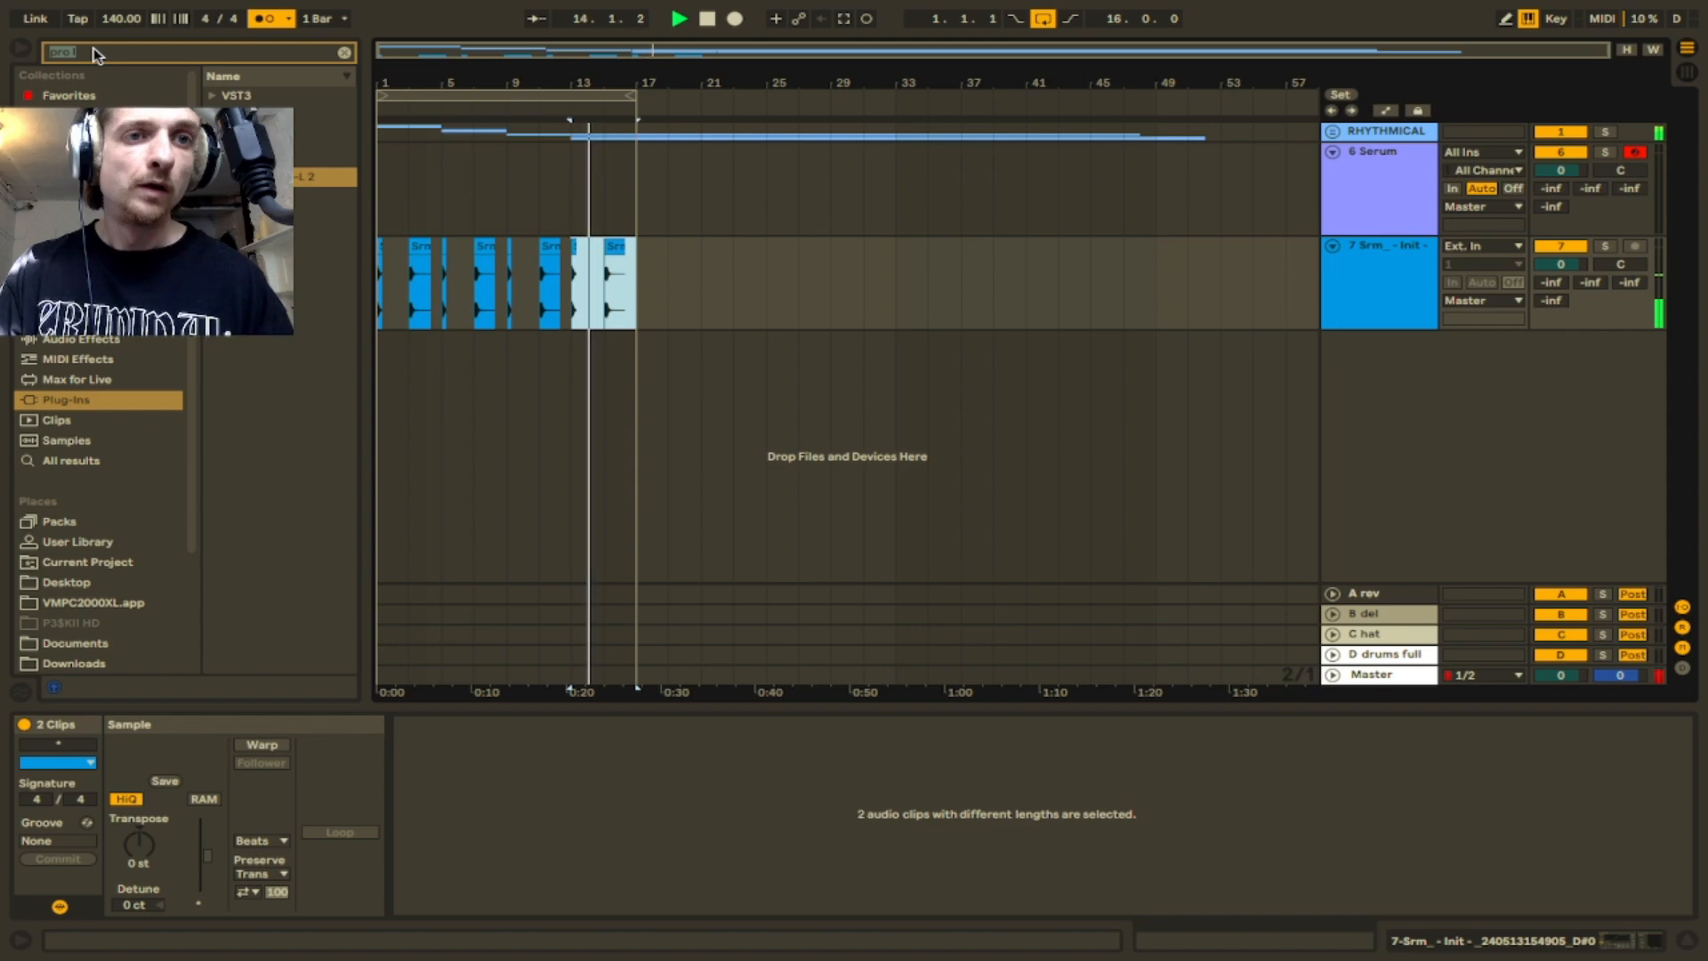
- Rename the resampled audio track to "stabs"
left_click(1411, 305)
key("ctrl+r")
type("stabs")
key("Return")
- Stop playback, delete the old Serum instrument track and collapse the stabs track
key("space")
left_click(1370, 177)
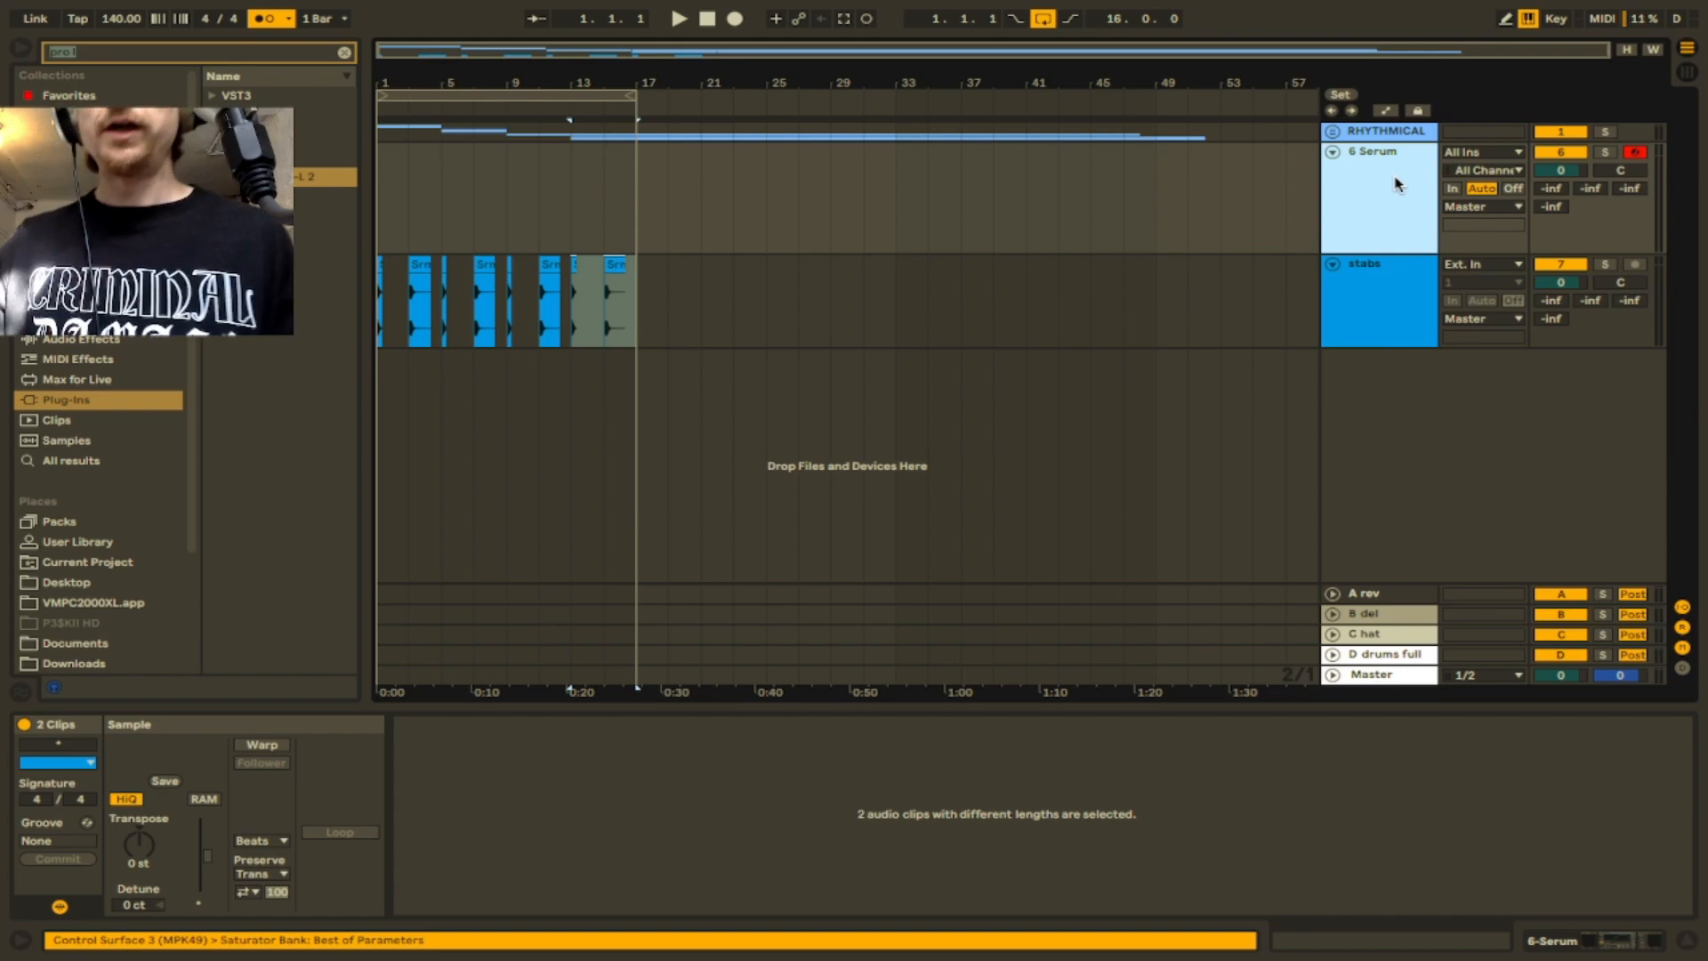
key("Delete")
left_click(1332, 152)
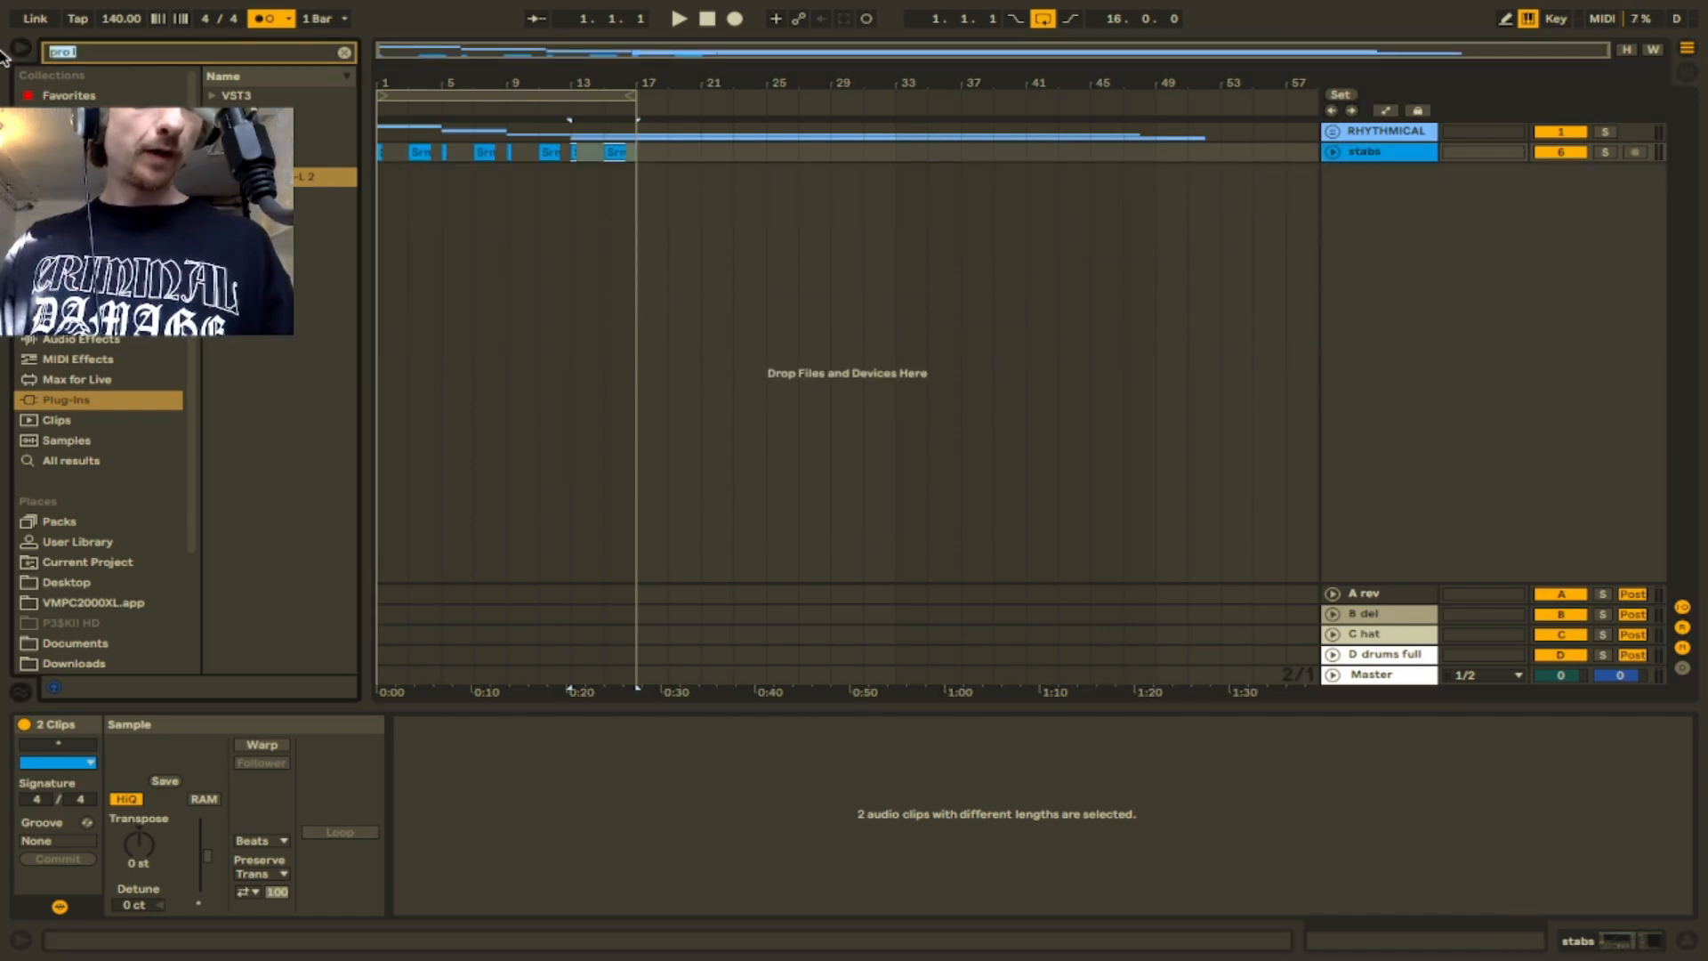
- Load a new Serum instance on its own track and set oscillator A's wavetable to Basic Shapes
type("ser")
left_click_drag(303, 178, 516, 295)
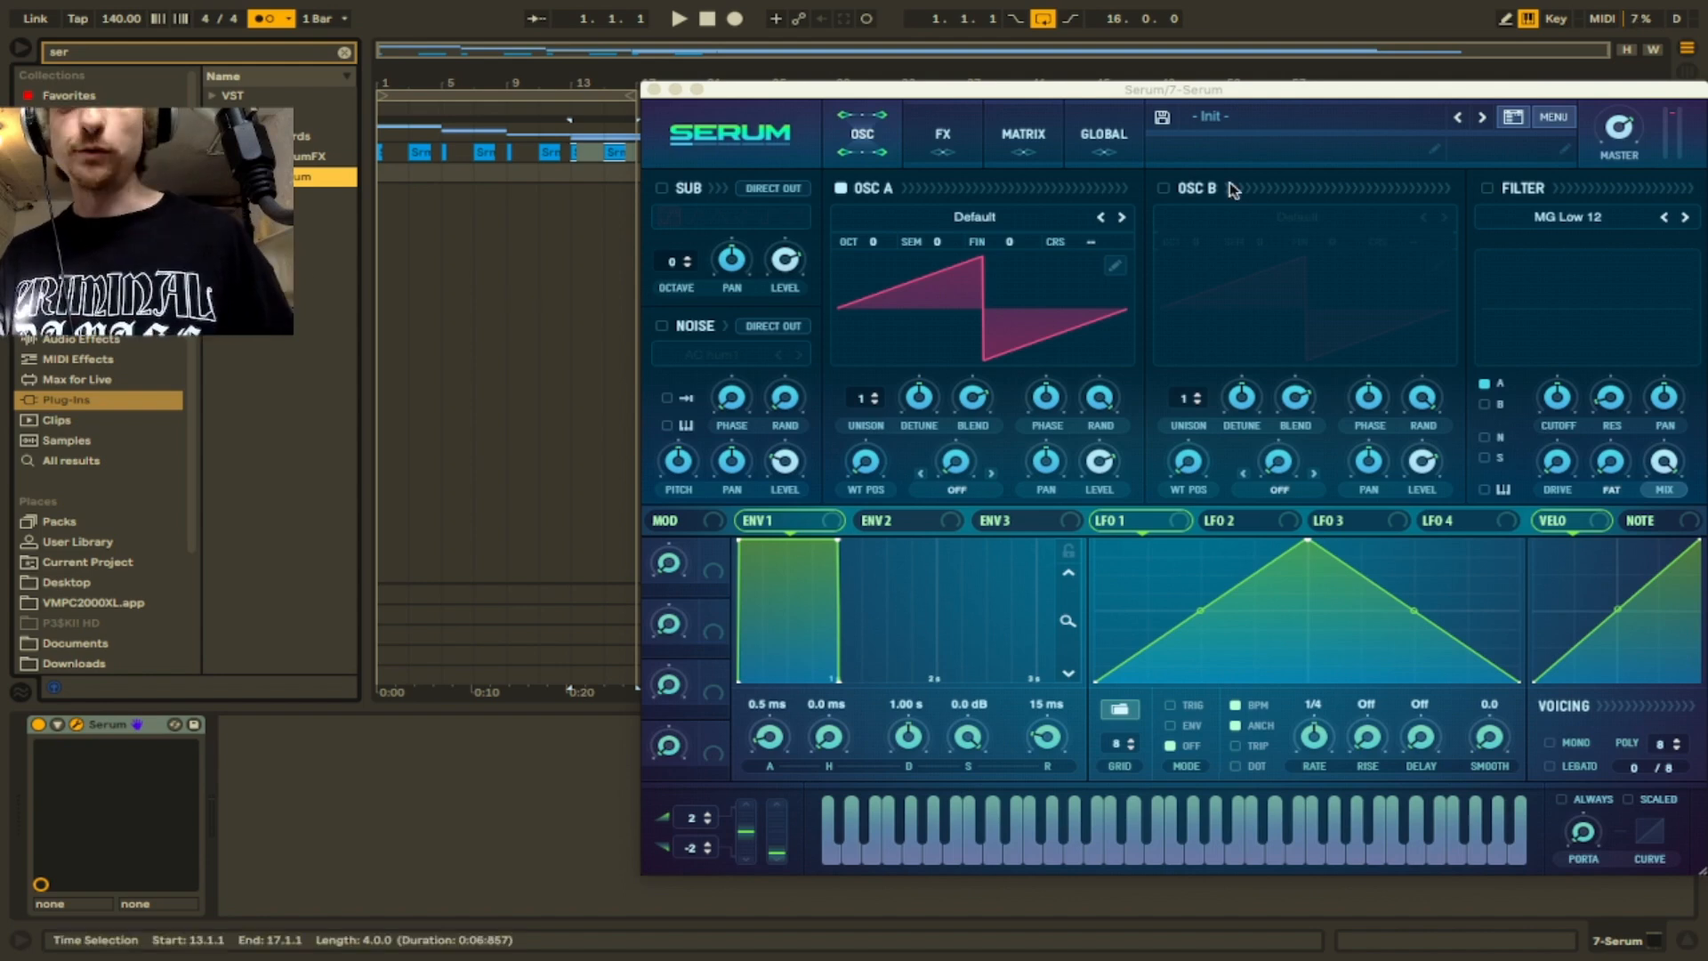
left_click(1023, 214)
mouse_move(1032, 237)
left_click(1140, 243)
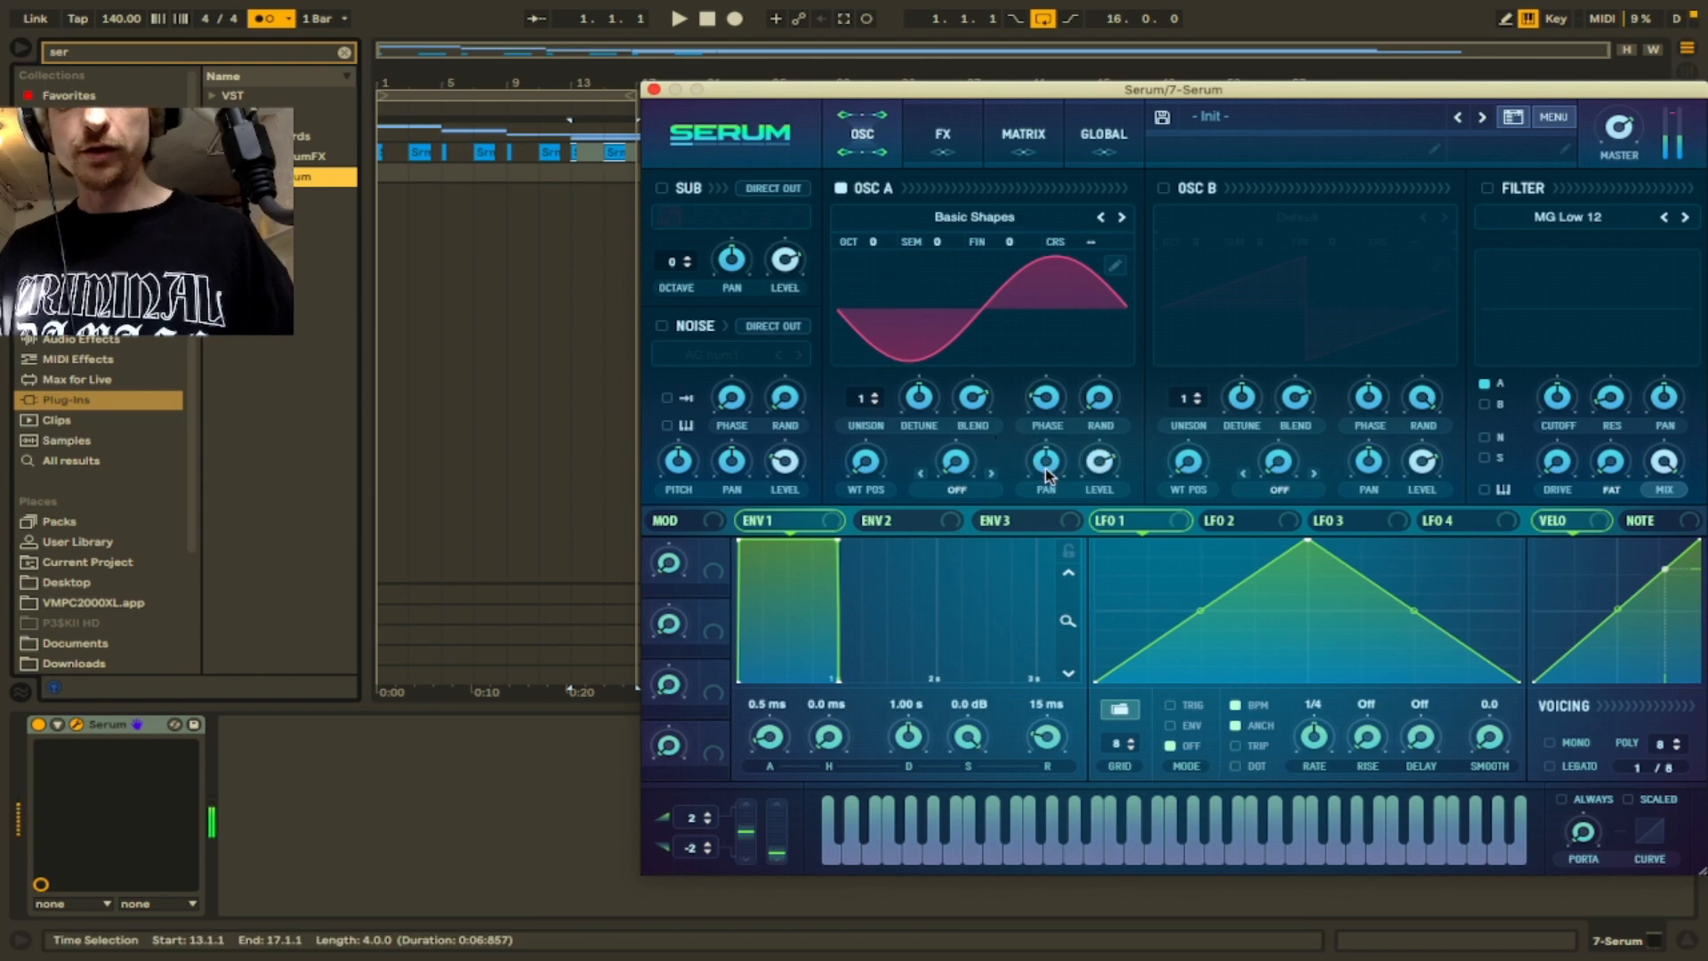
- Set envelope 1's release to 1.47 s, and envelope 2's decay to 1.20 s with sustain at 0%
left_click_drag(1046, 736, 1047, 667)
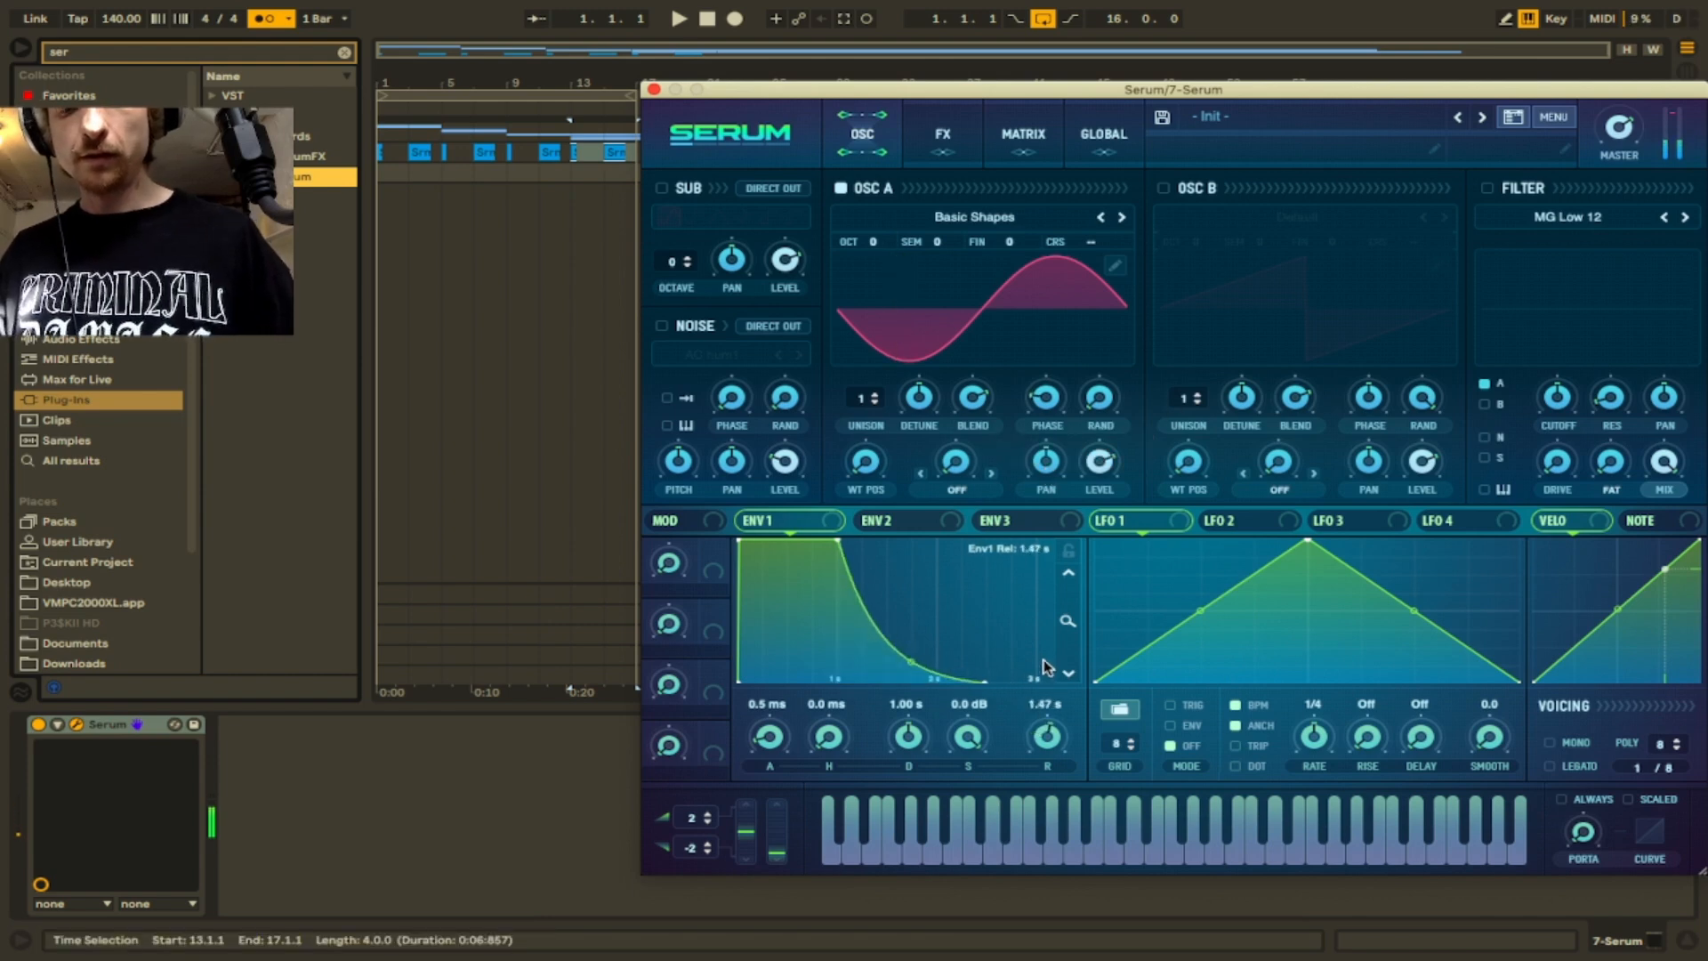
left_click(887, 532)
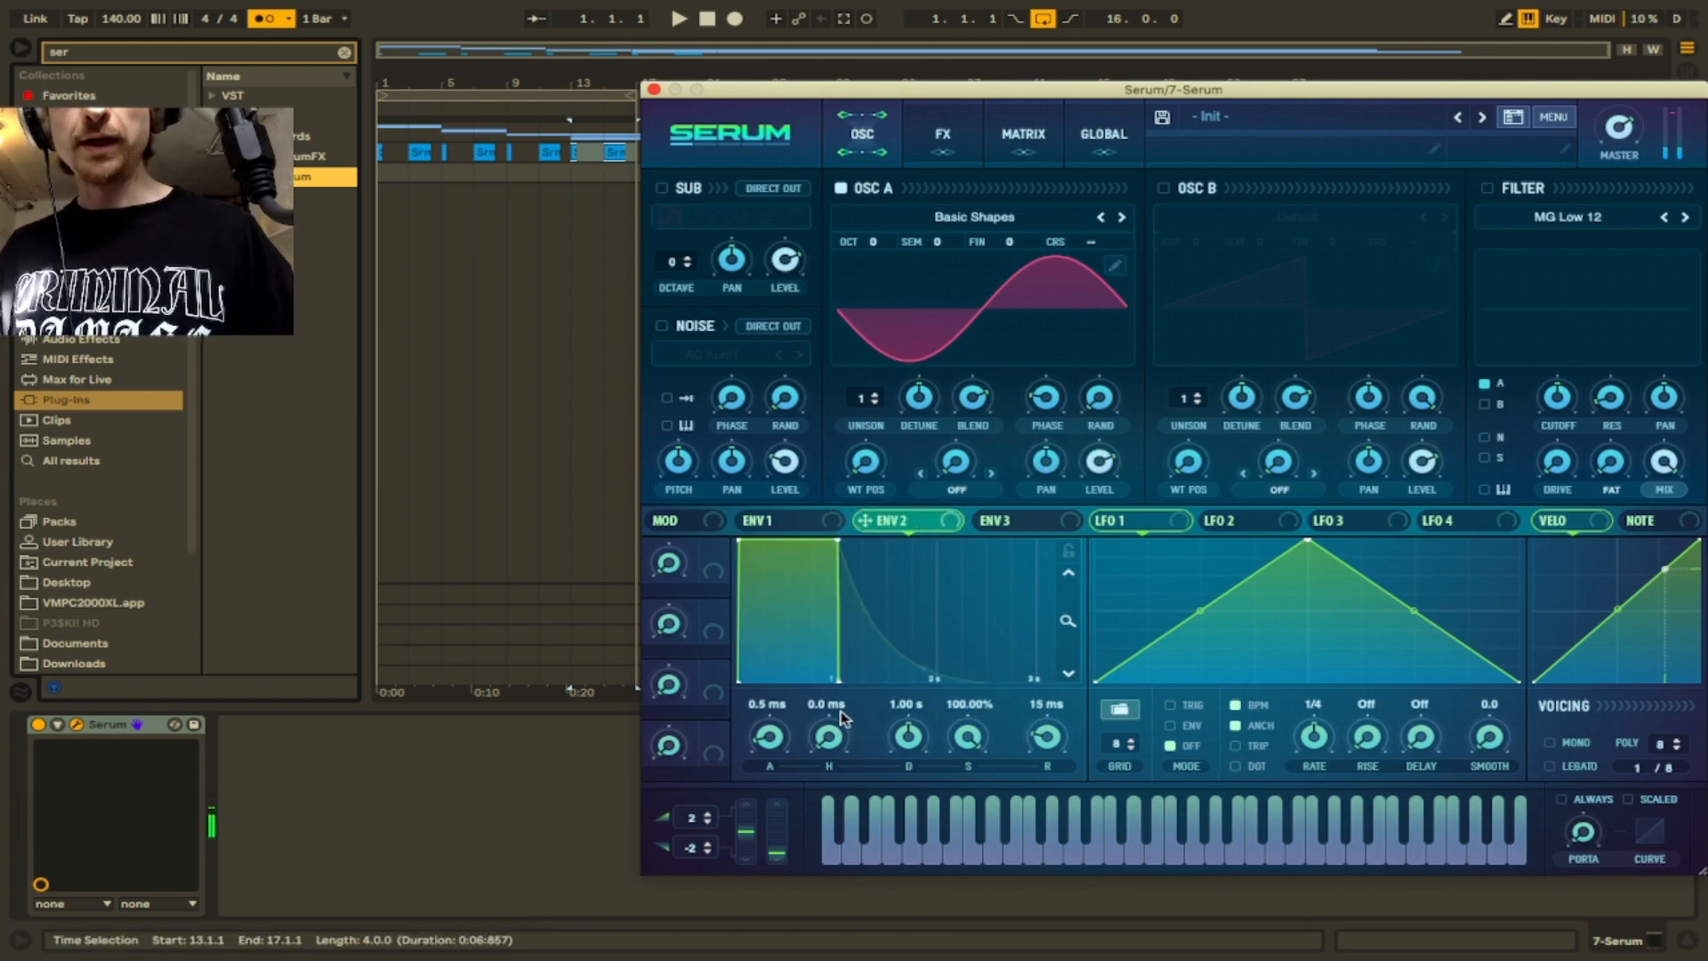
left_click_drag(834, 539, 852, 681)
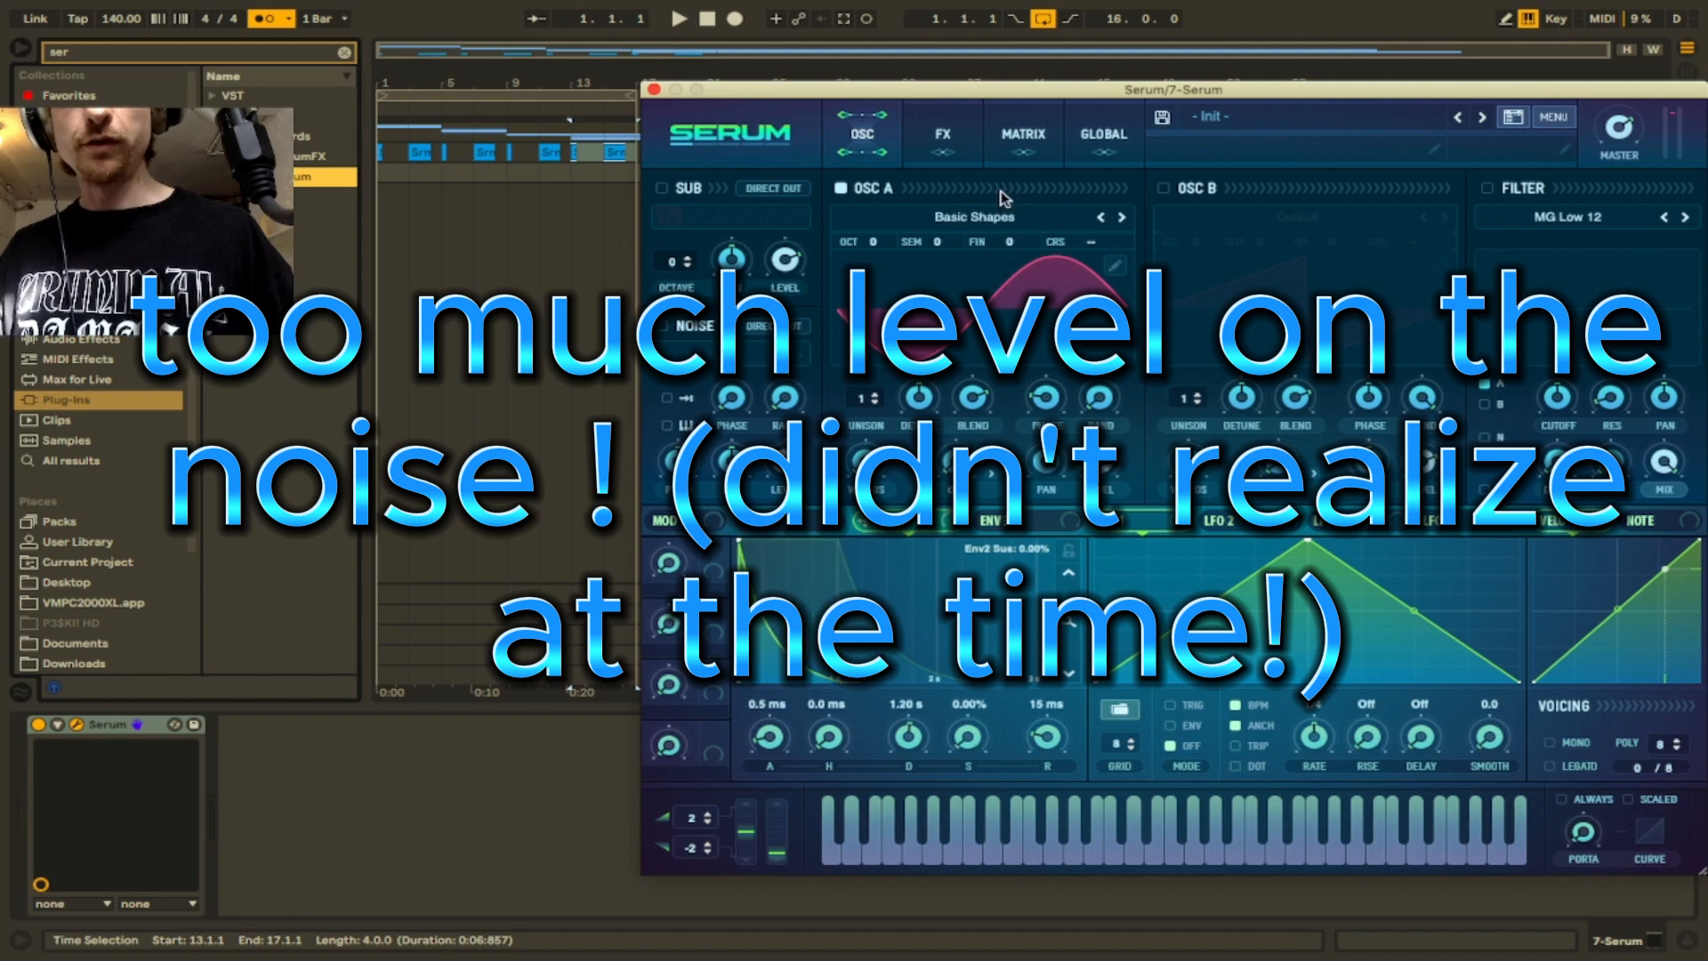
- Route envelope 2 to master tuning in the modulation matrix with an amount of about 21, and set its release to 559 ms
left_click(978, 147)
left_click(1021, 135)
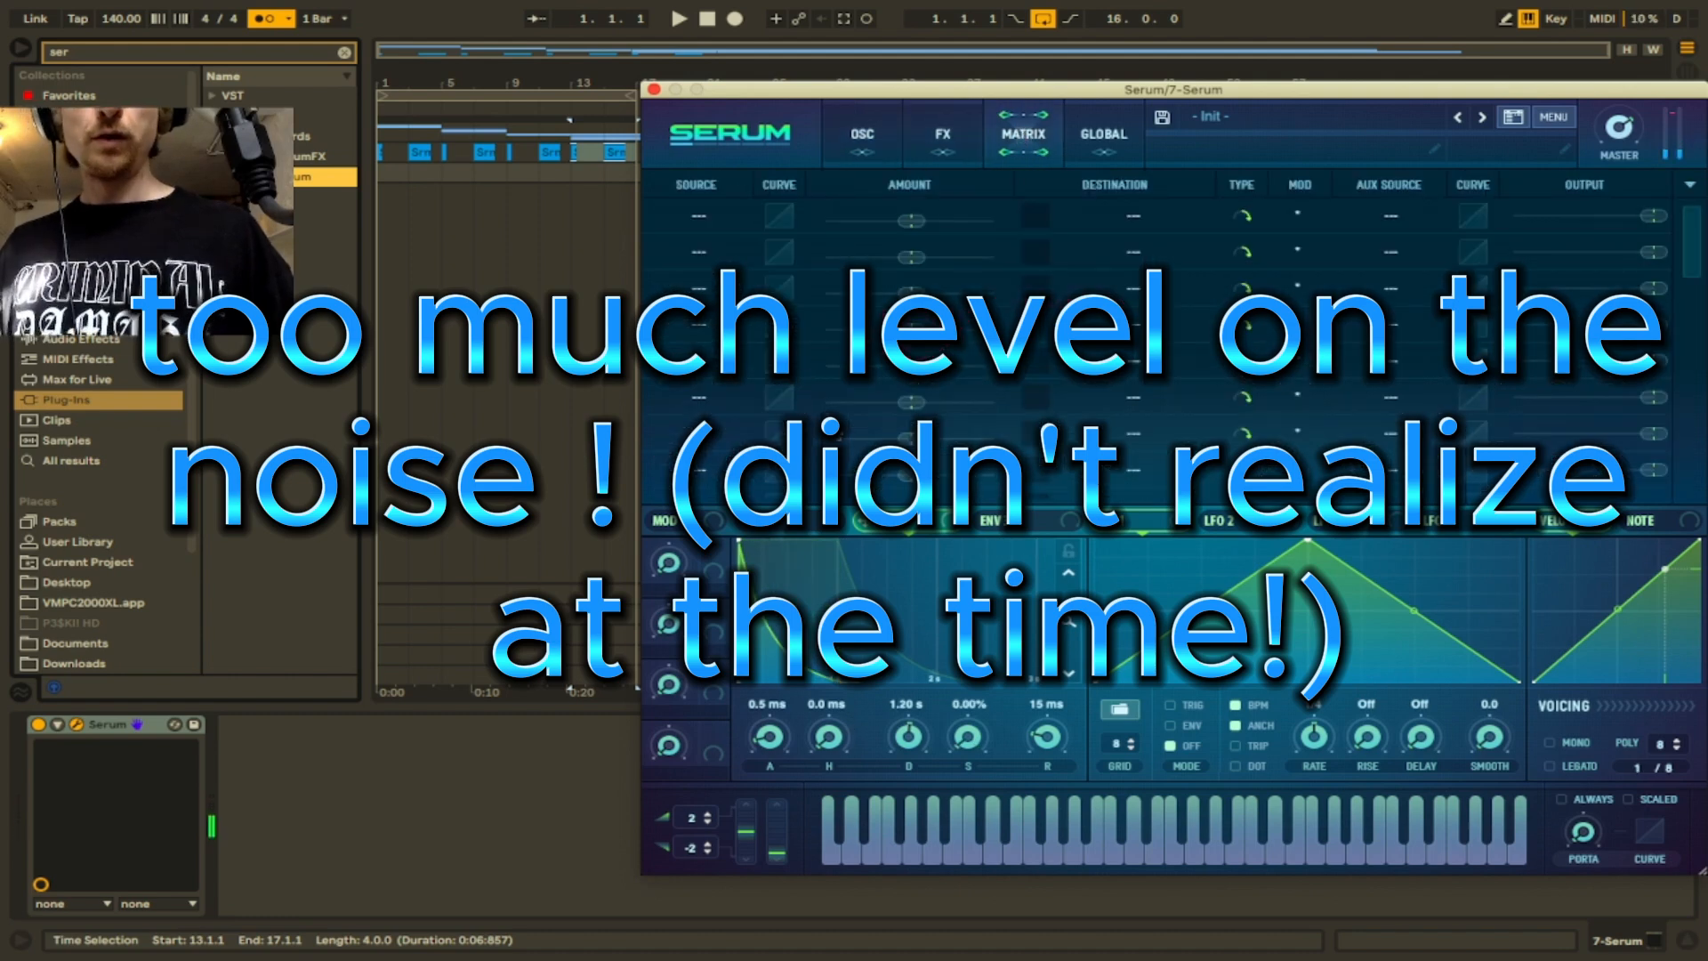
left_click_drag(898, 521, 698, 215)
left_click(1080, 208)
mouse_move(1112, 372)
left_click(1290, 372)
left_click_drag(922, 225, 960, 228)
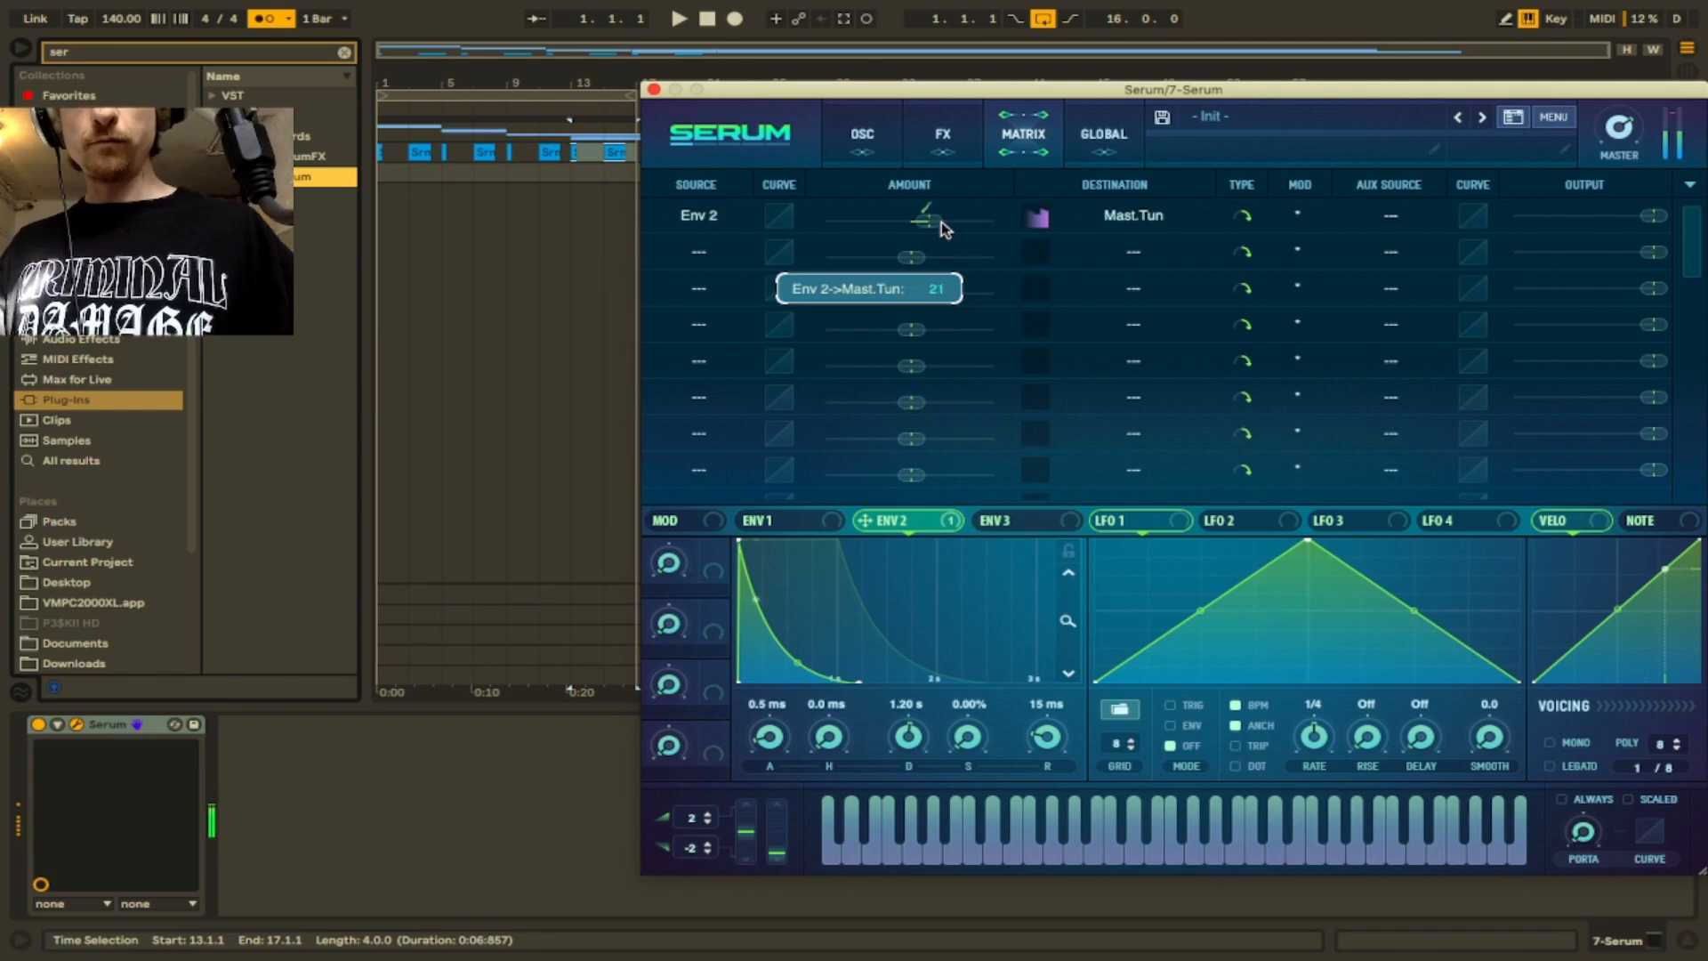
left_click_drag(1046, 707, 1042, 683)
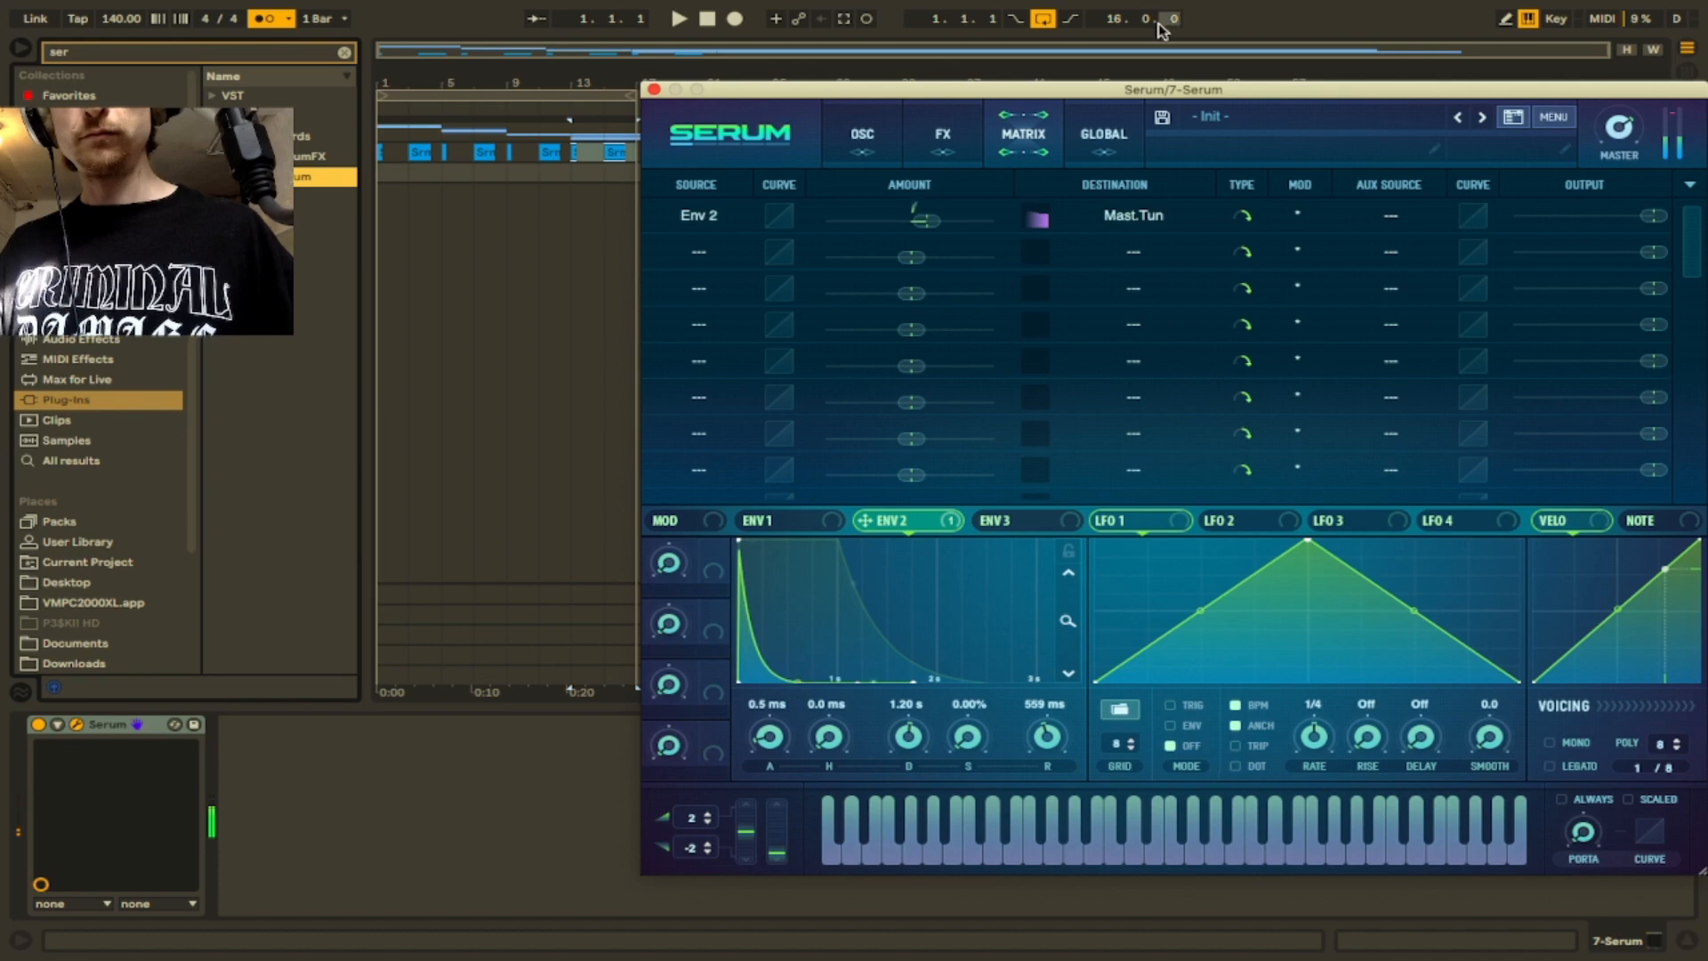
- Set envelope 1's attack to 150 ms, decay to 4.13 s and sustain to -0.5 dB
left_click(771, 520)
left_click_drag(769, 736, 759, 698)
left_click_drag(857, 541, 1162, 543)
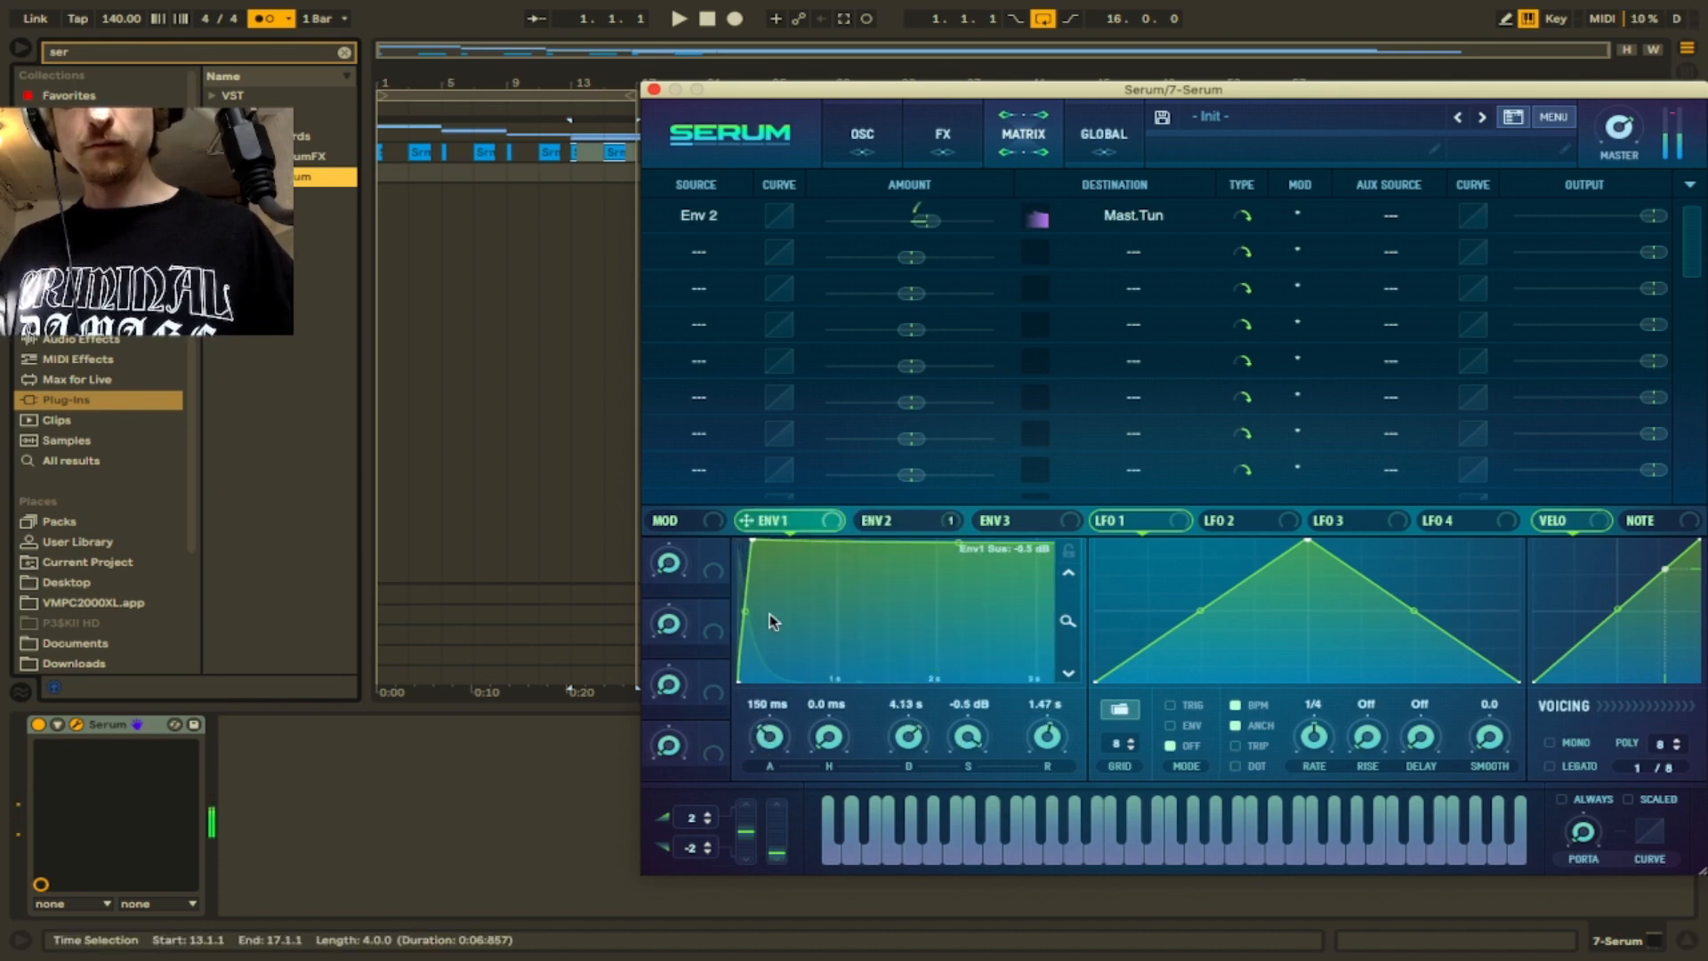
- Enable the AC hum1 noise with its level modulated by envelope 1, and assign LFO 1 to oscillator A
left_click(847, 157)
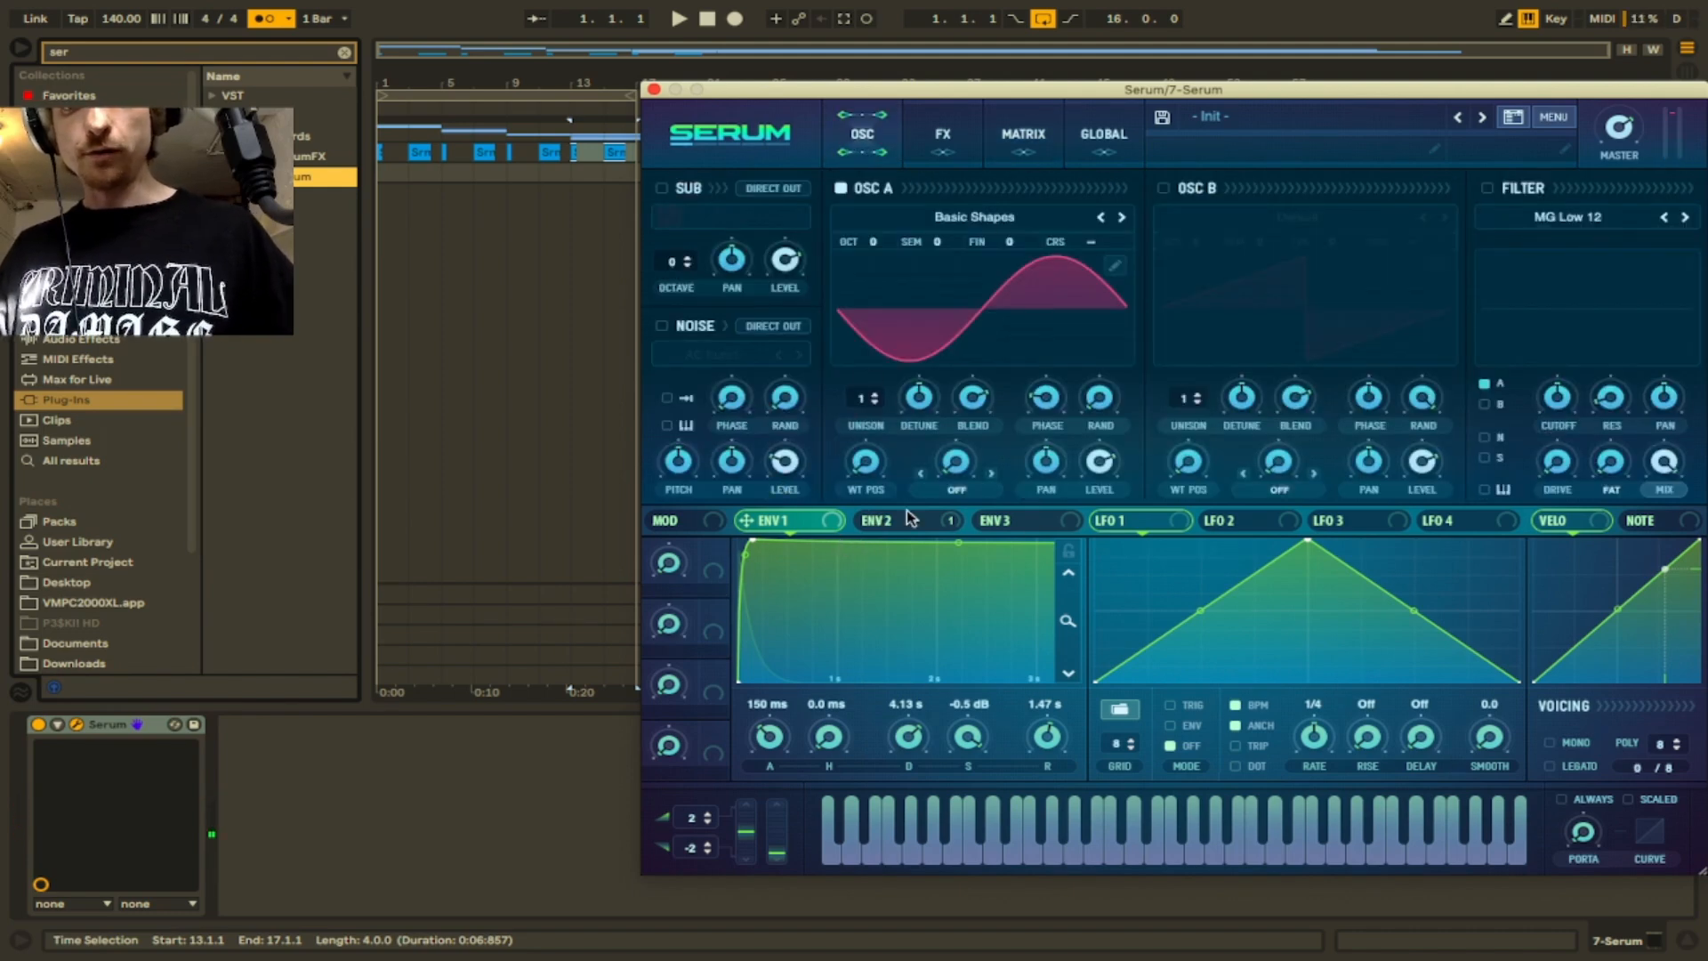
left_click_drag(819, 518, 784, 460)
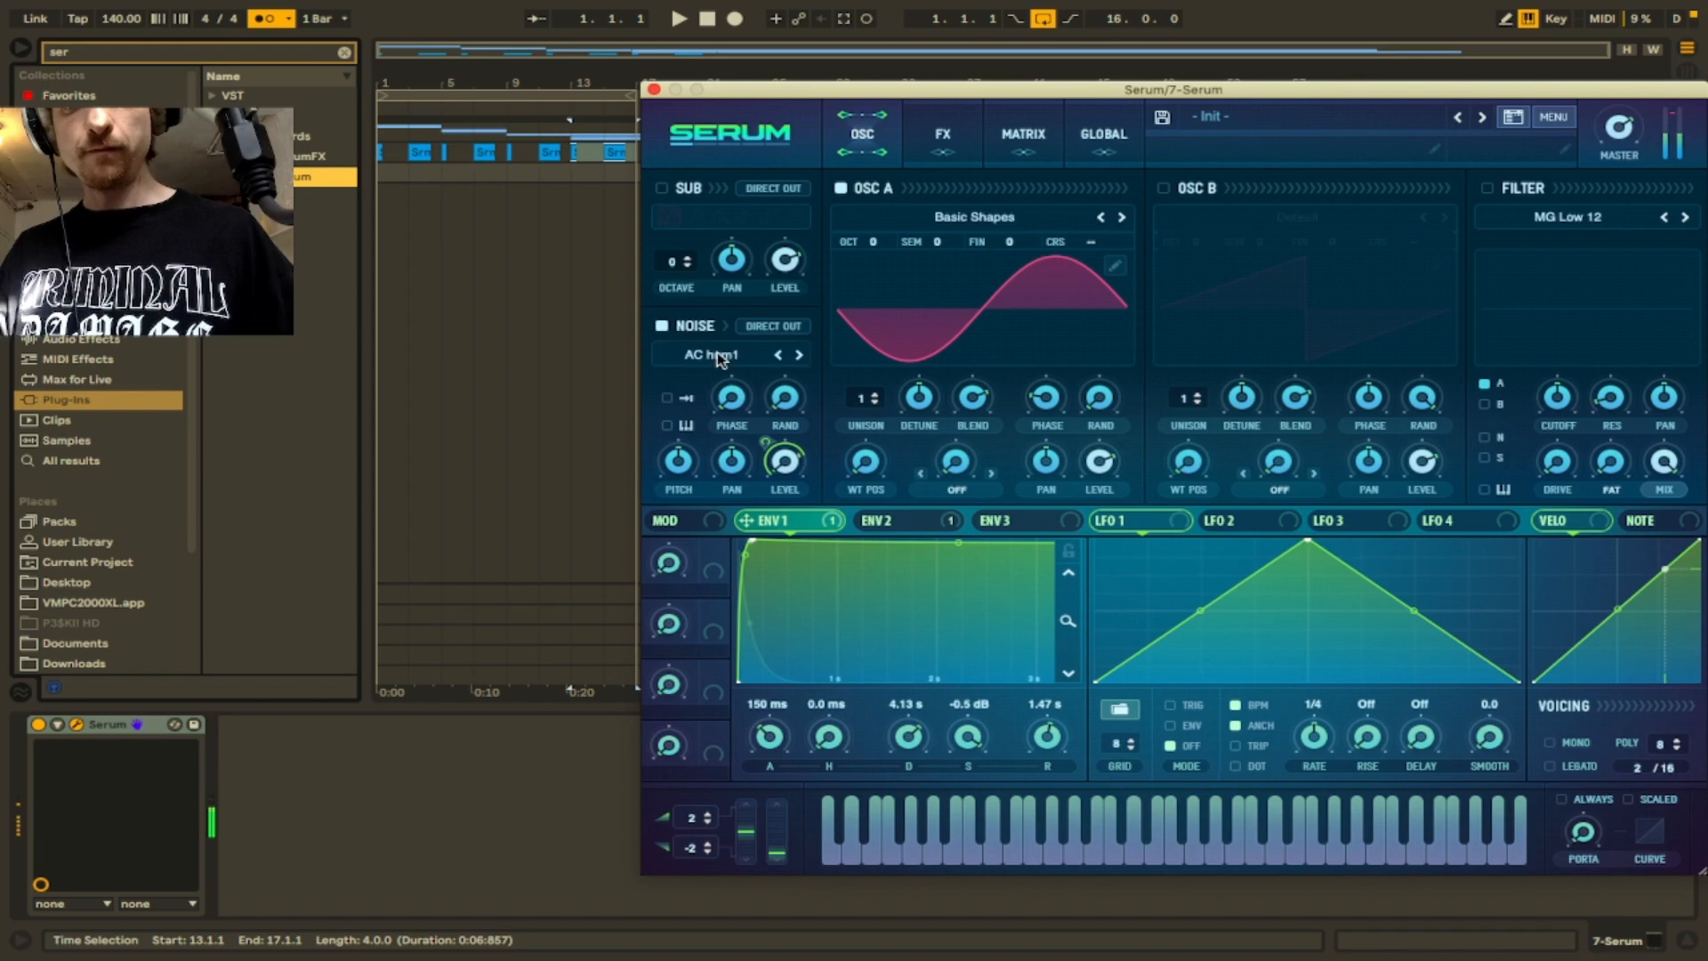
left_click_drag(1114, 520, 1084, 391)
- Raise the distortion's drive, try several distortion types including Diode 2 and Lin.Fold, and choose Asym
left_click_drag(1426, 204, 1427, 70)
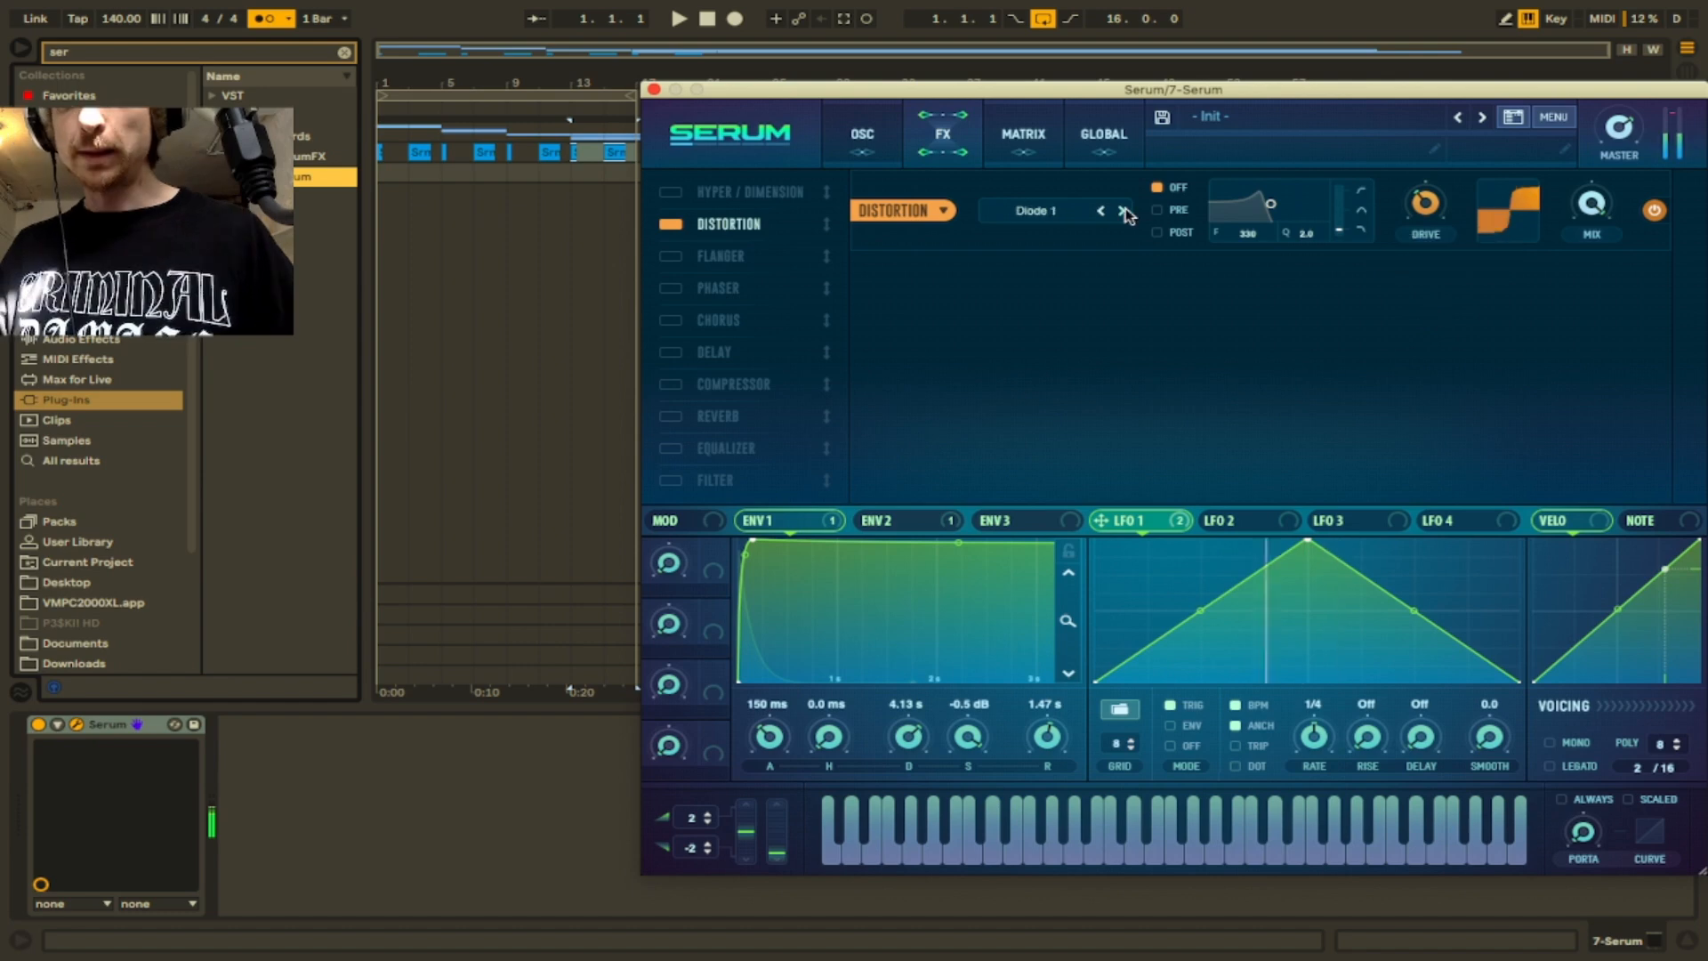
left_click(1123, 212)
left_click(1123, 212)
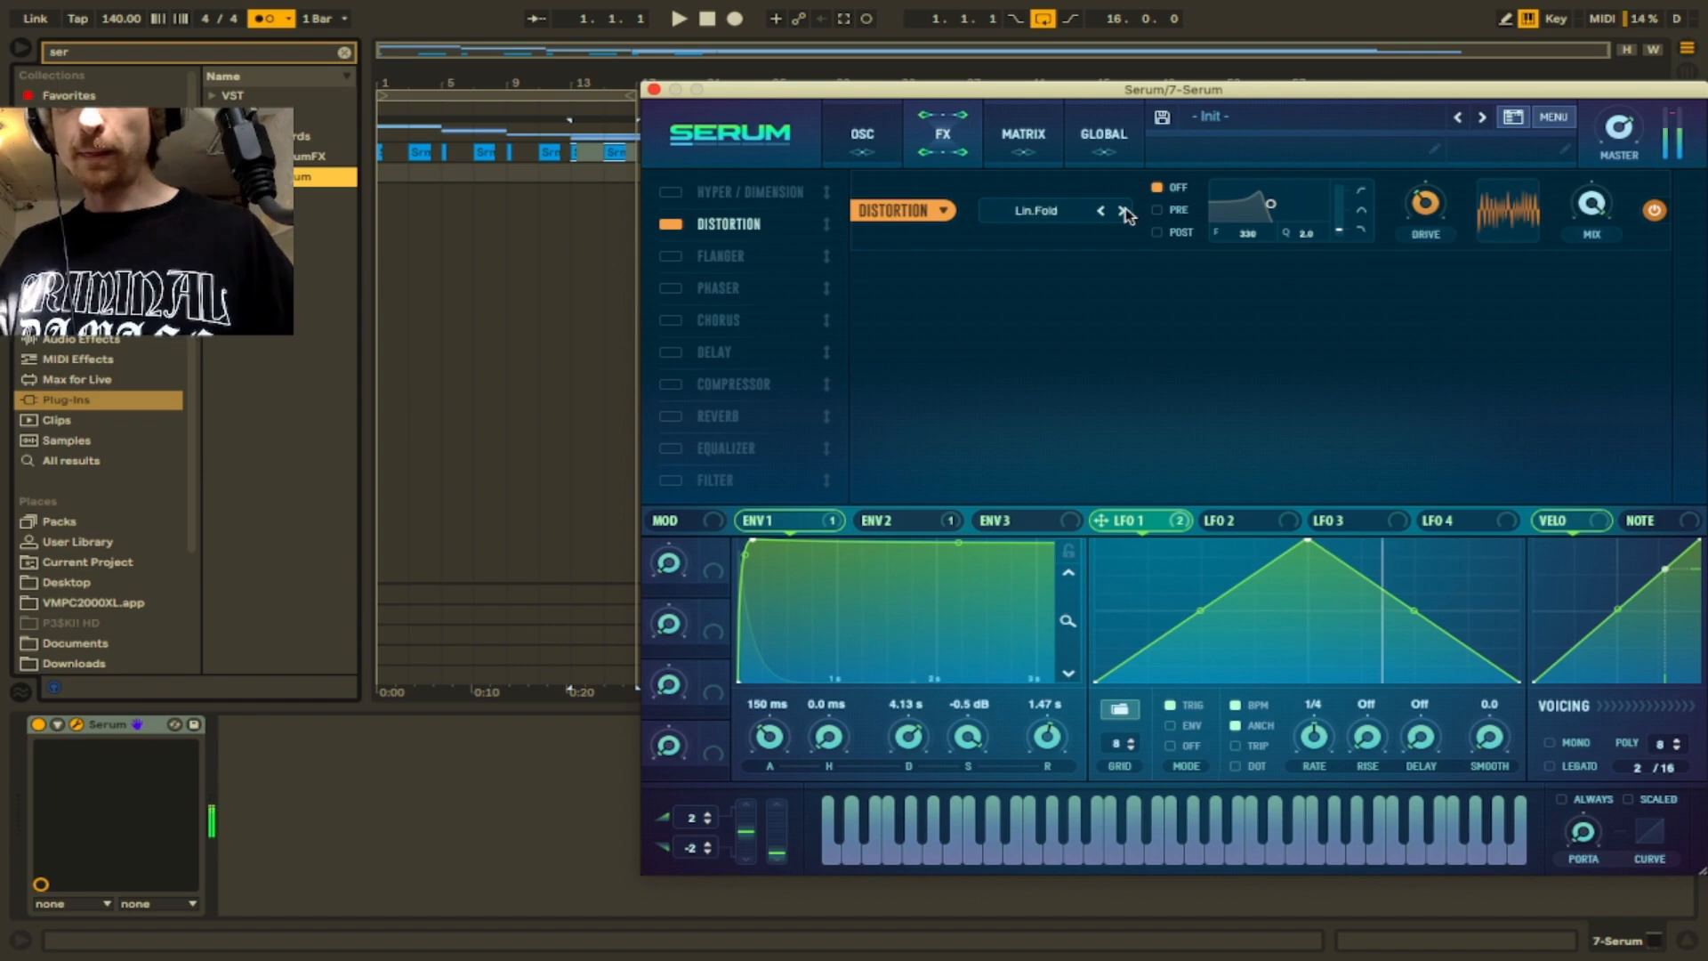
left_click(1123, 212)
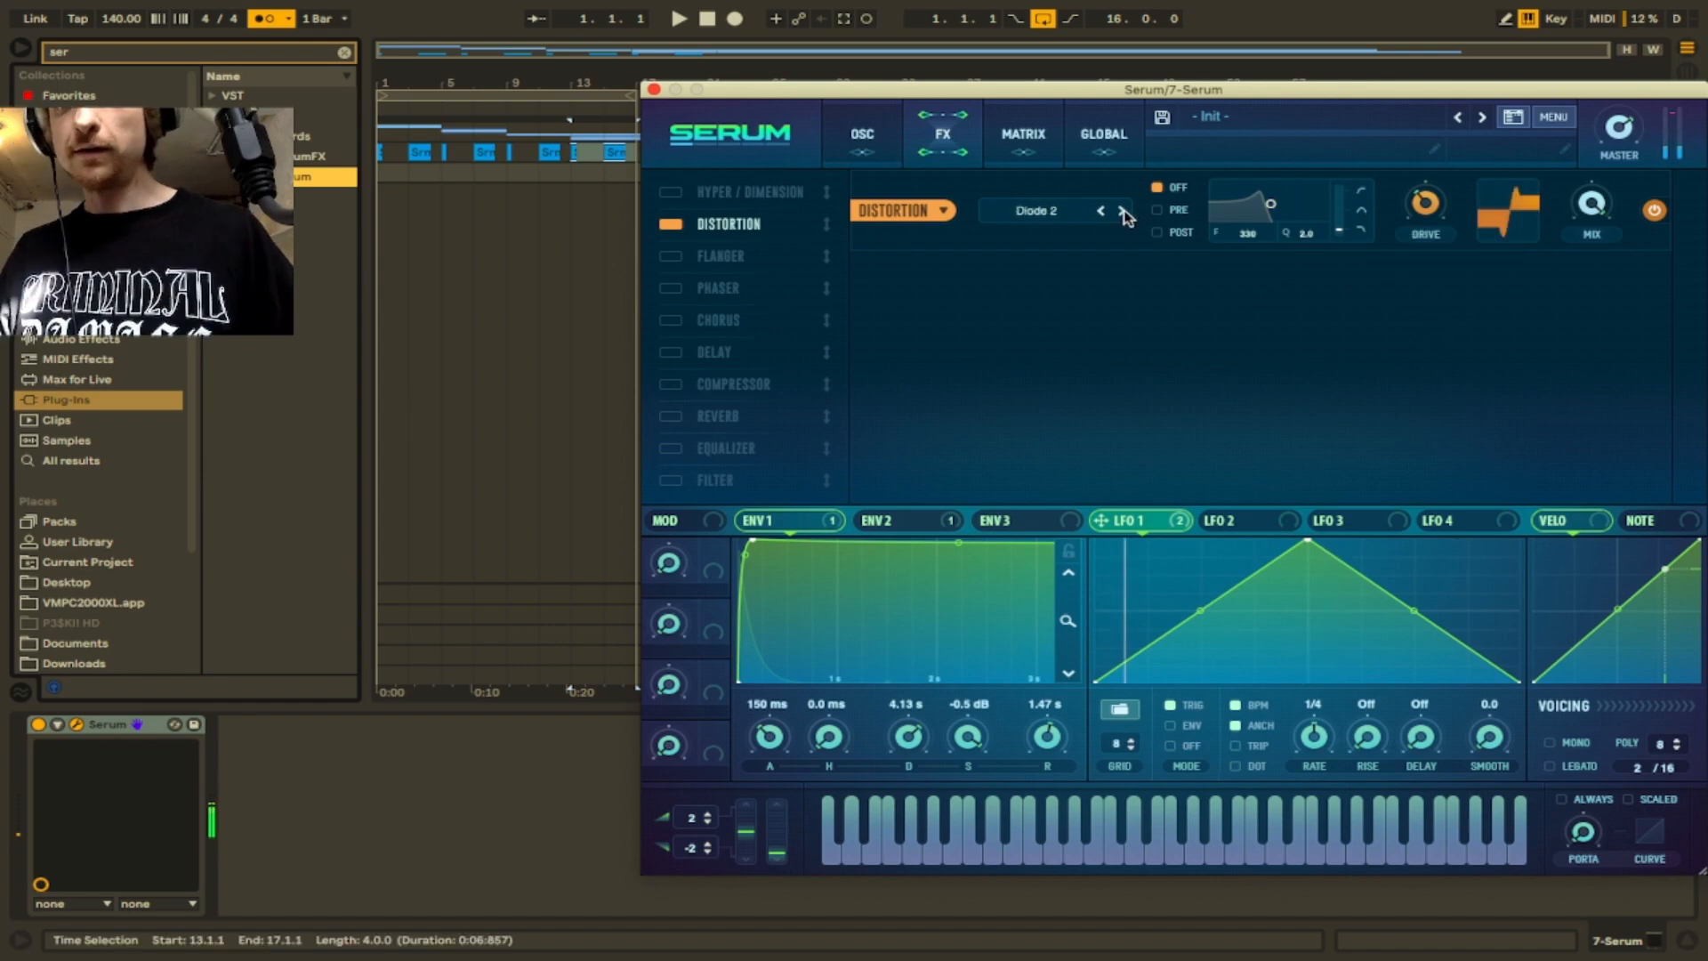
left_click(1122, 211)
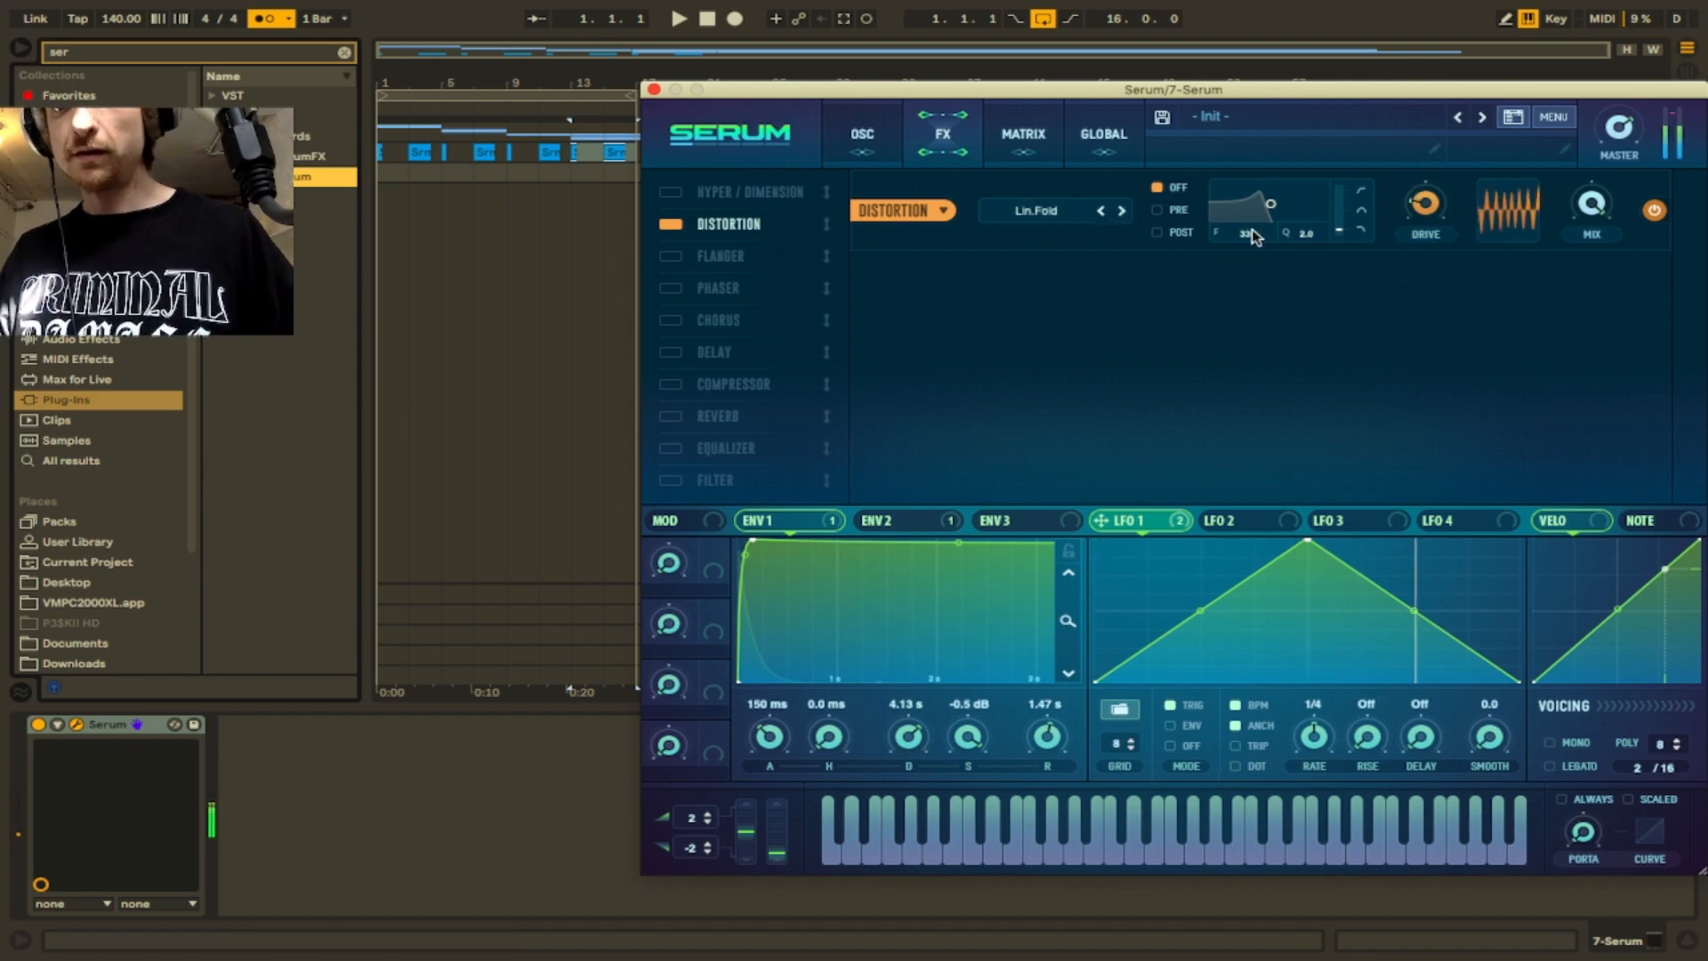
mouse_move(1422, 206)
left_mouse_down()
mouse_move(1421, 236)
mouse_move(1419, 223)
left_mouse_up()
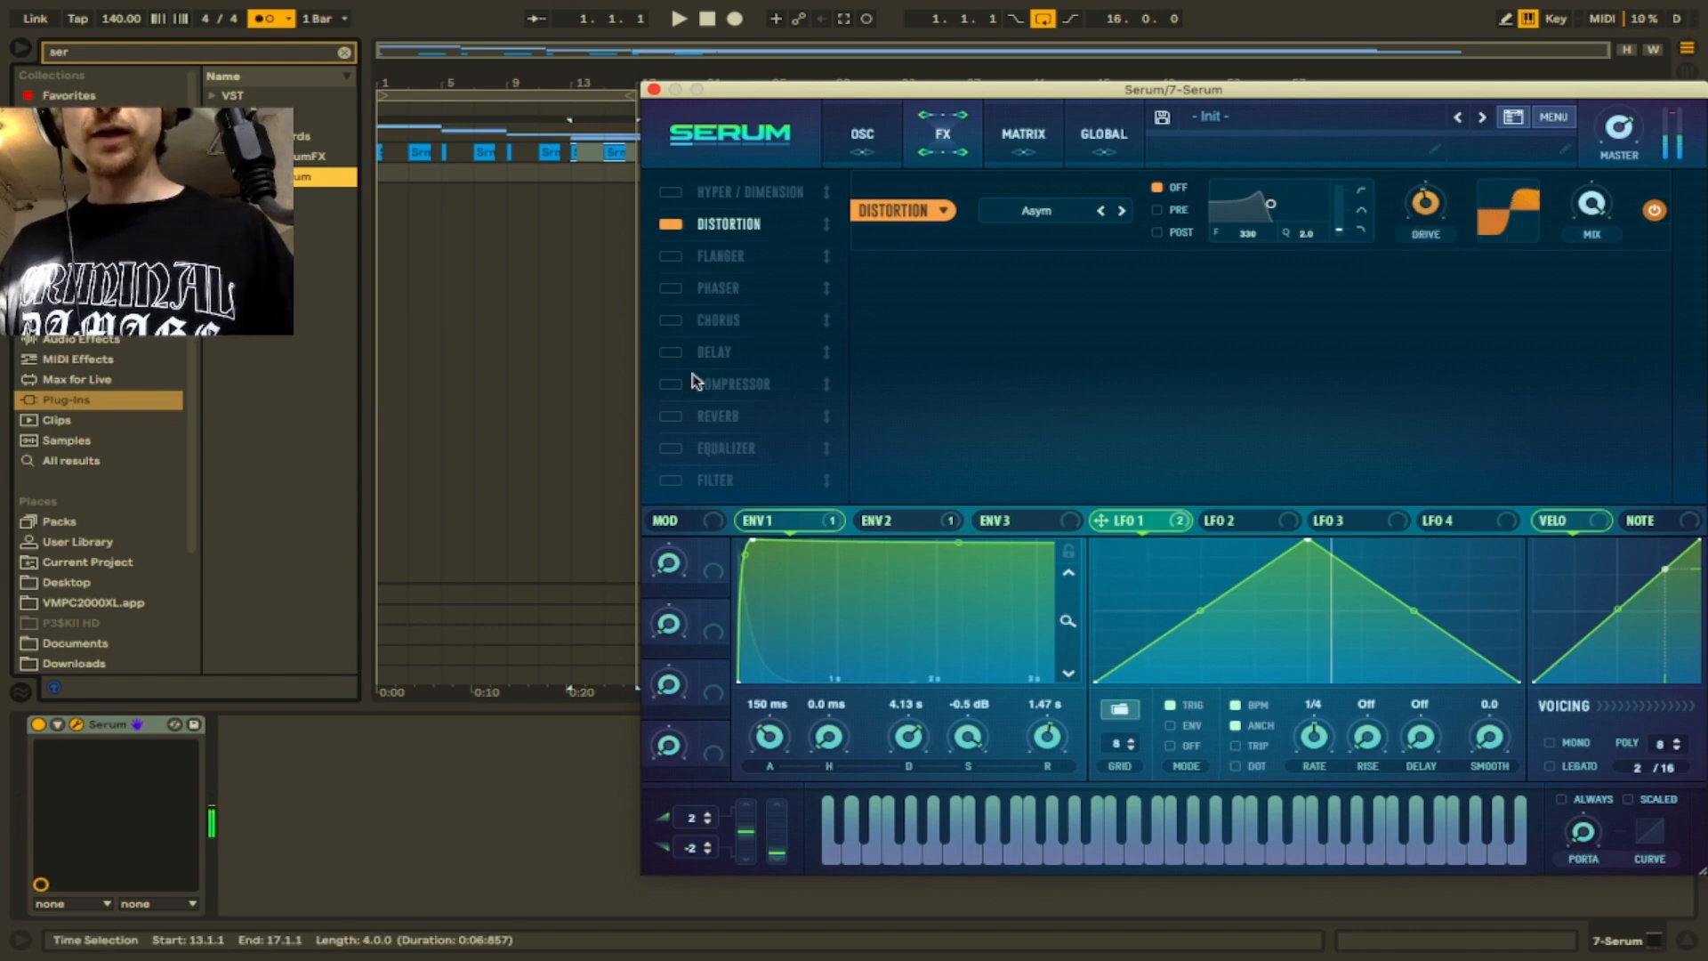
- Enable the chorus and place it after the distortion in the effects chain
left_click(674, 324)
left_click_drag(1059, 302, 1058, 259)
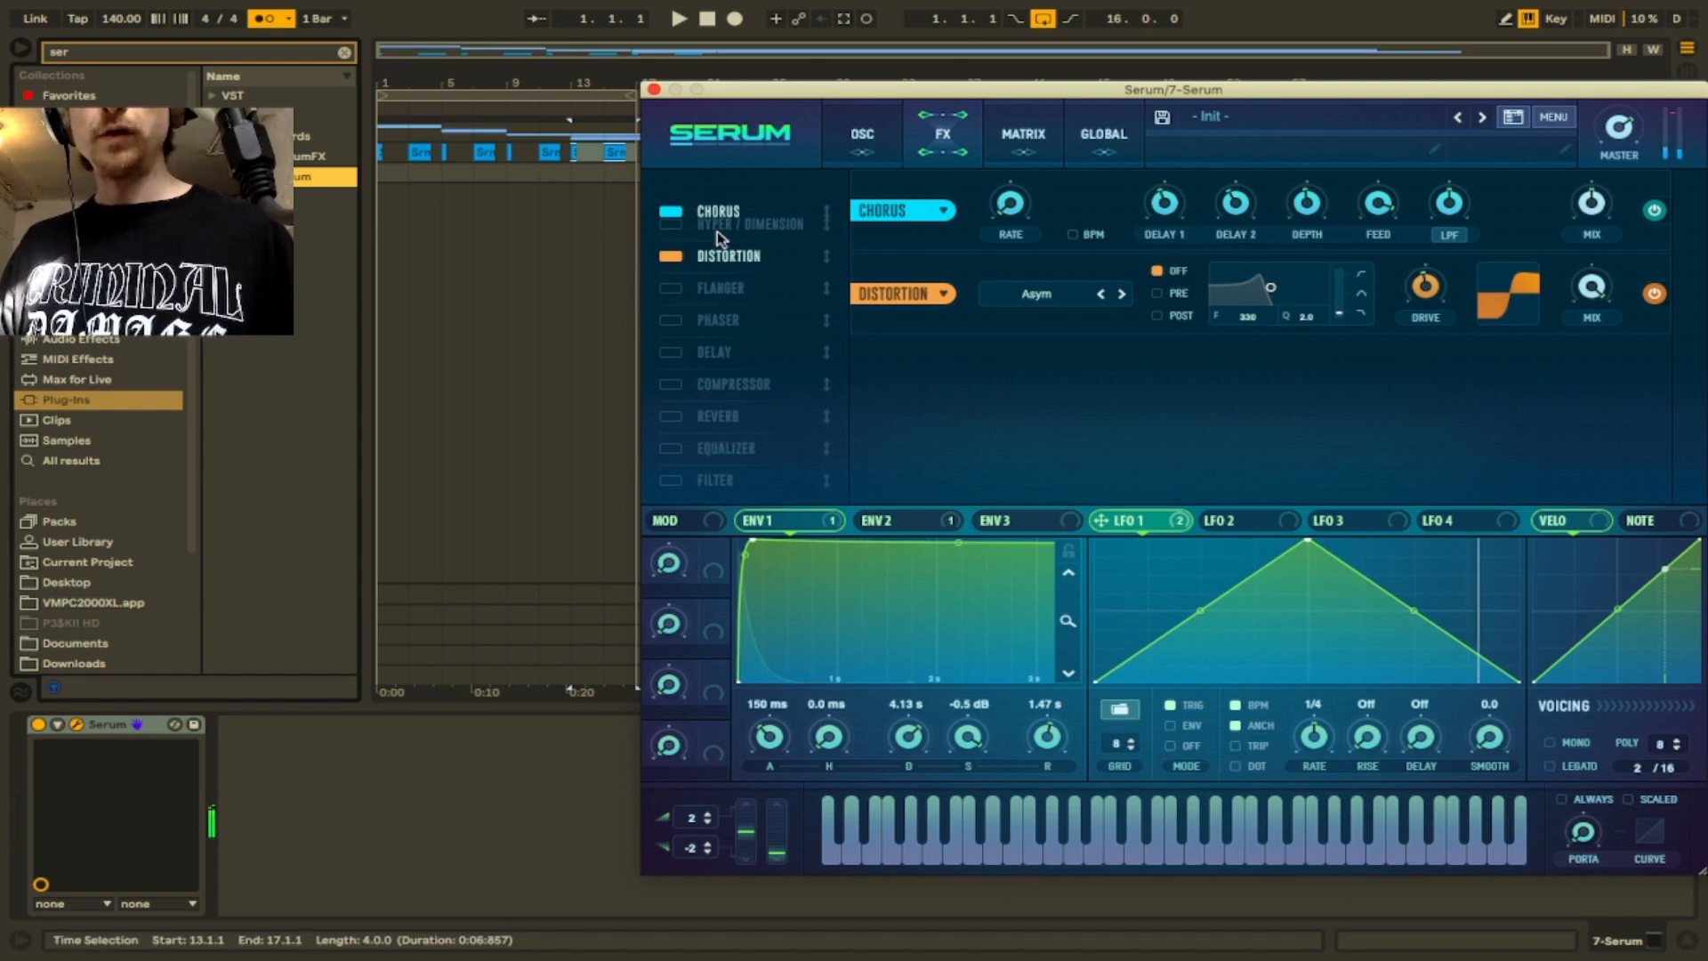
left_click_drag(717, 201, 970, 269)
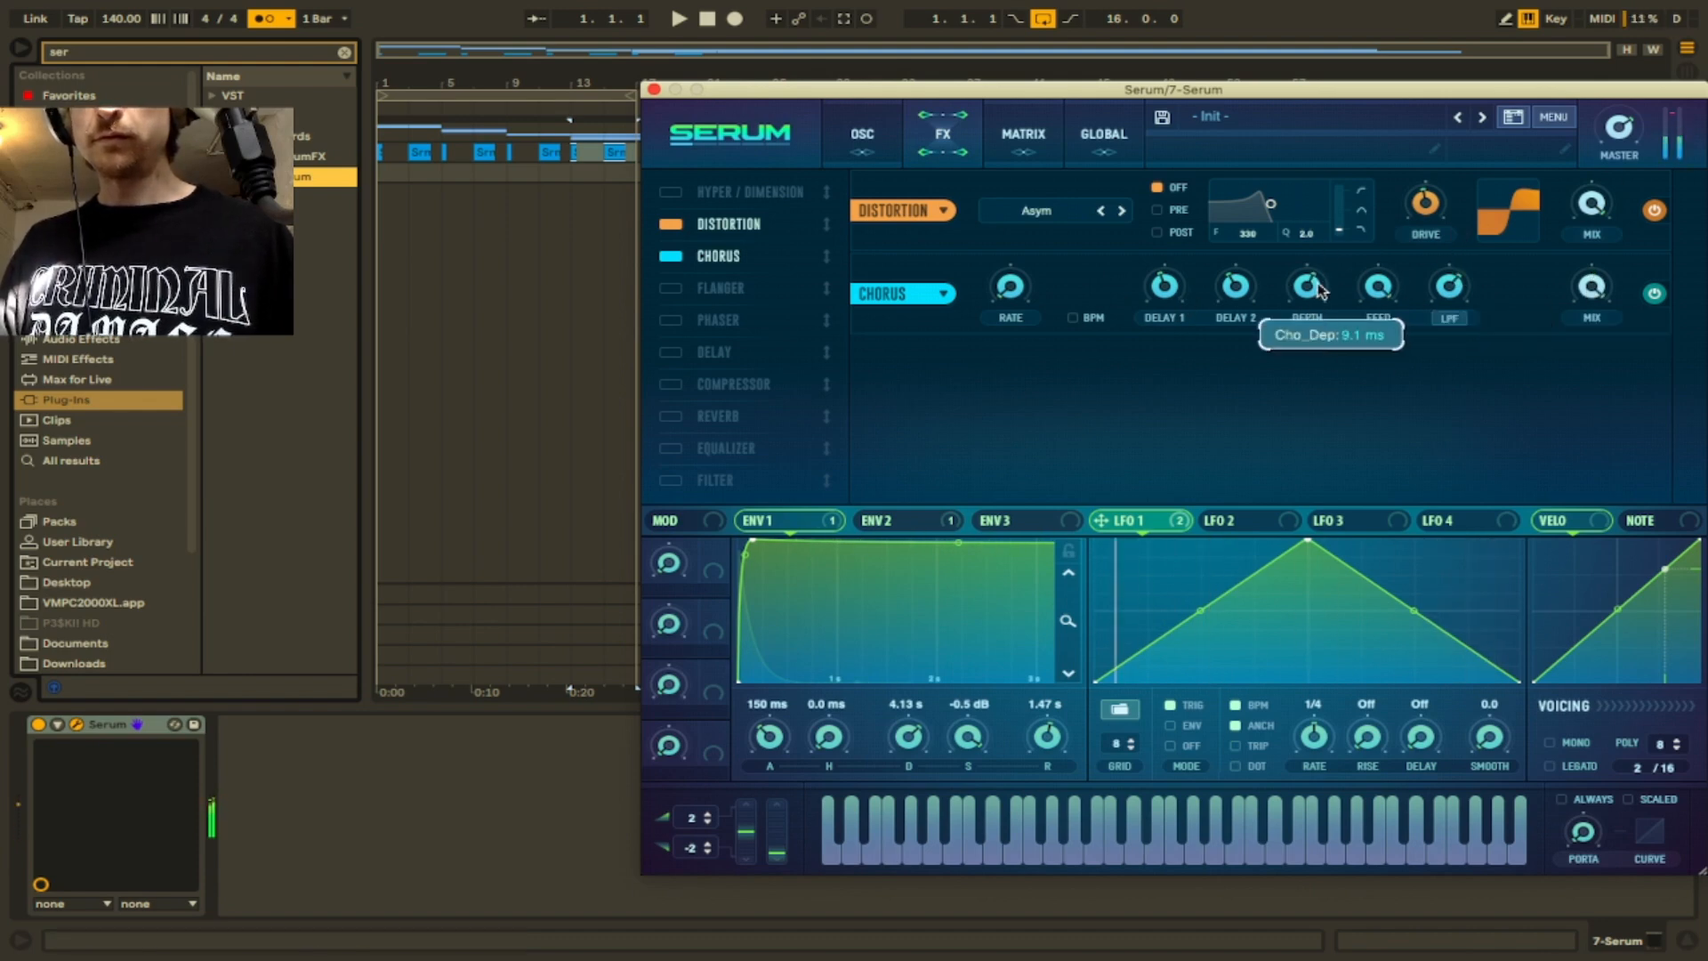
- Adjust the chorus's two delay times, raise its low-pass cutoff and set its depth to about 4.5 ms
left_click_drag(1234, 285, 1241, 378)
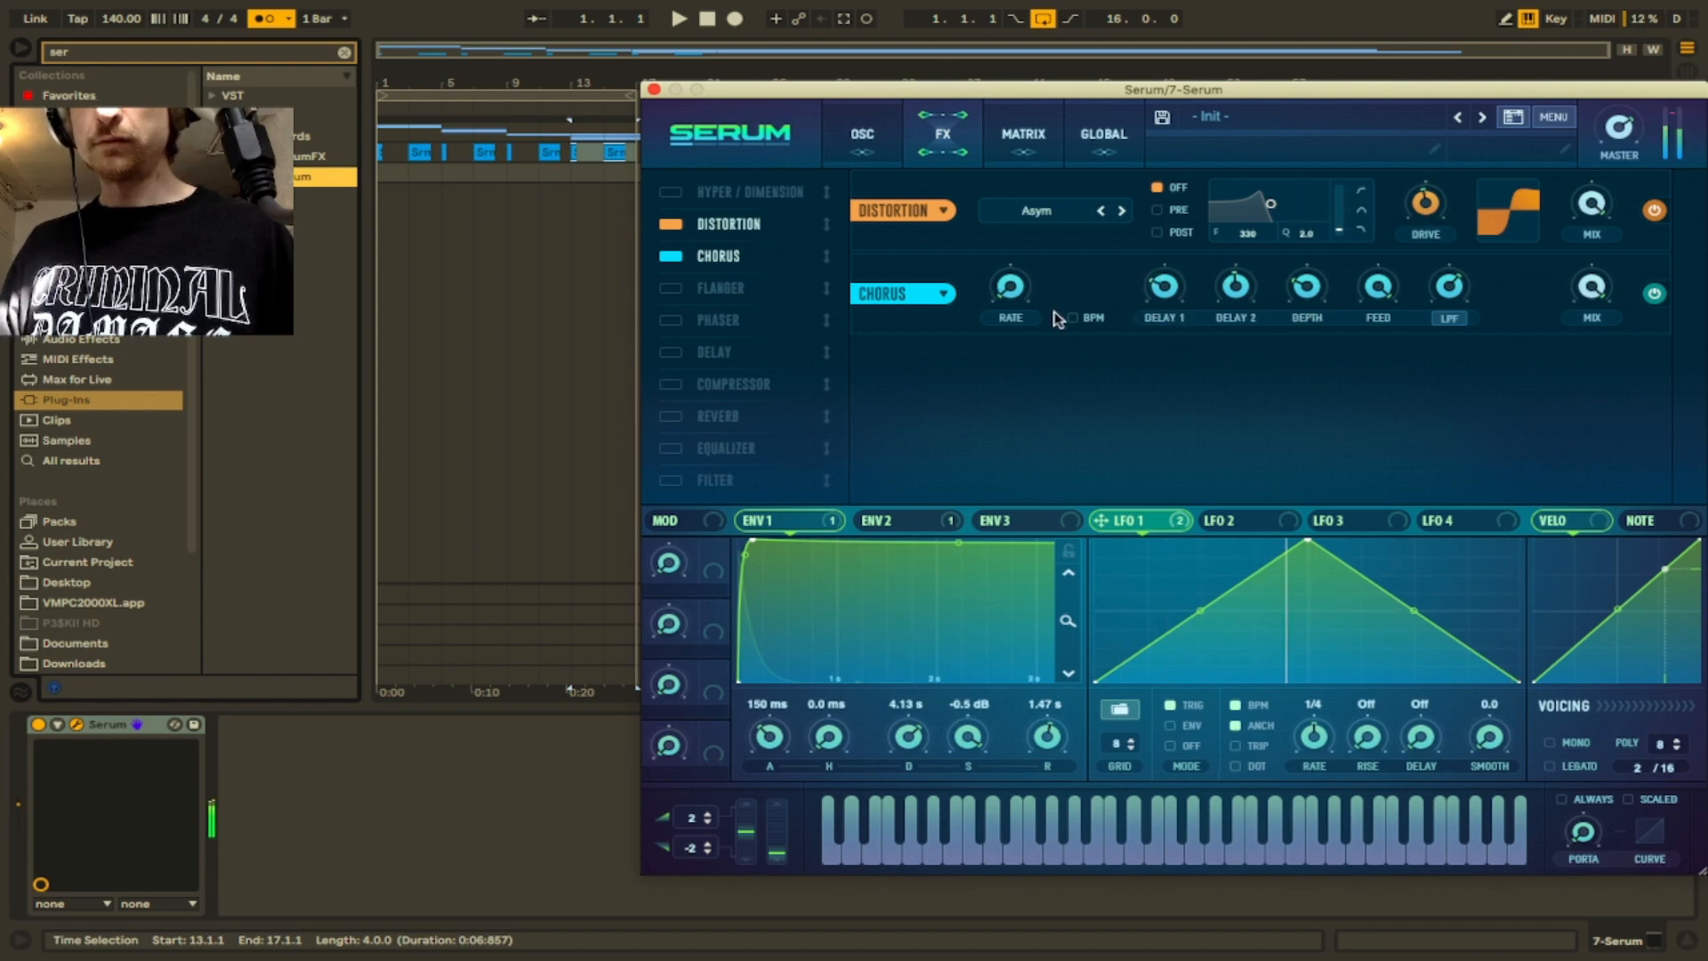
left_click_drag(1157, 292, 1154, 333)
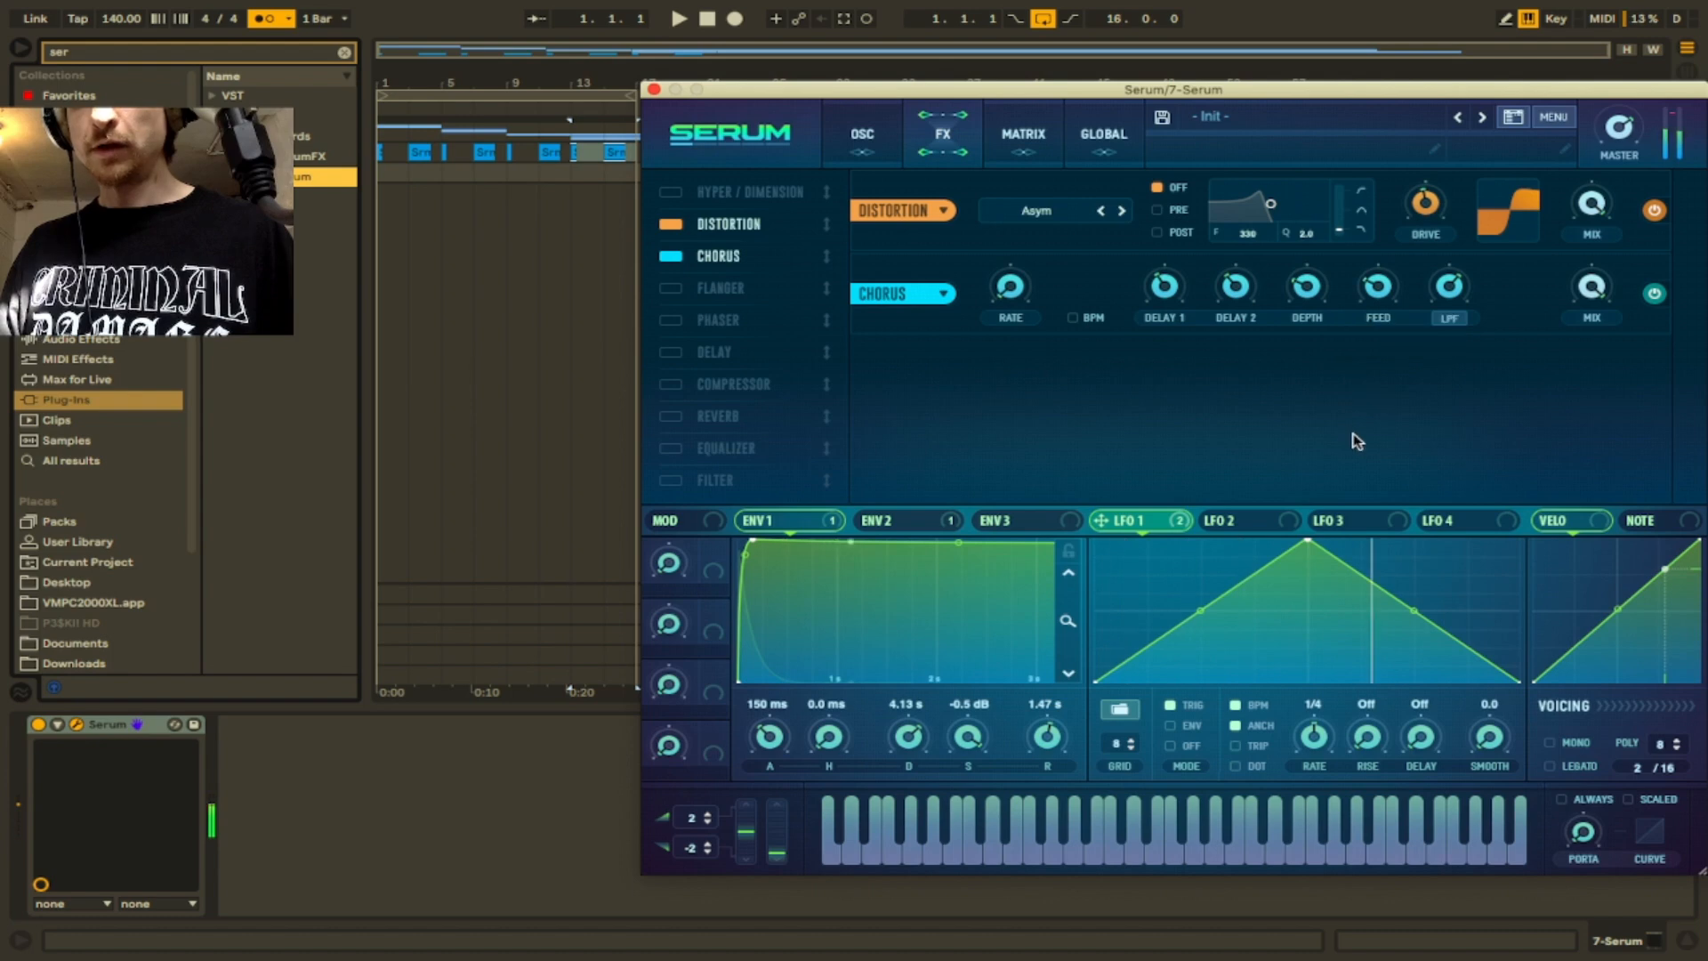
left_click_drag(1448, 282, 1461, 226)
left_click_drag(1306, 287, 1306, 247)
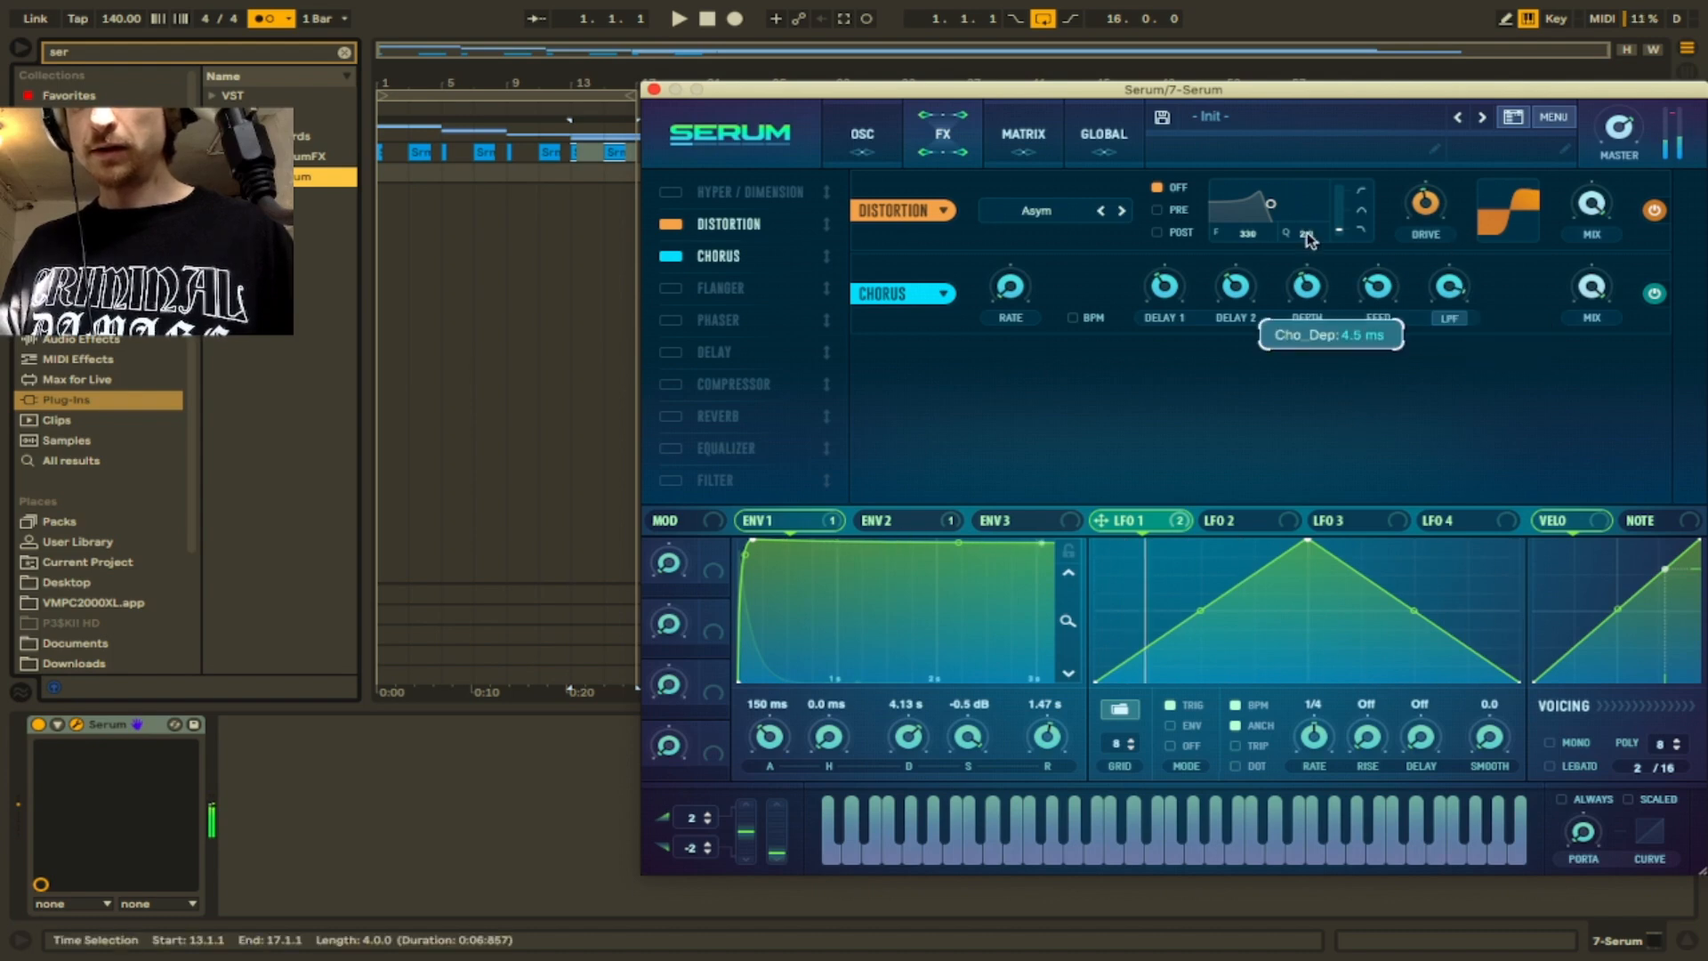
- Set the effects filter after the chorus to Phs 12-, adjust its cutoff and modulate the cutoff with LFO 1
left_click(1073, 382)
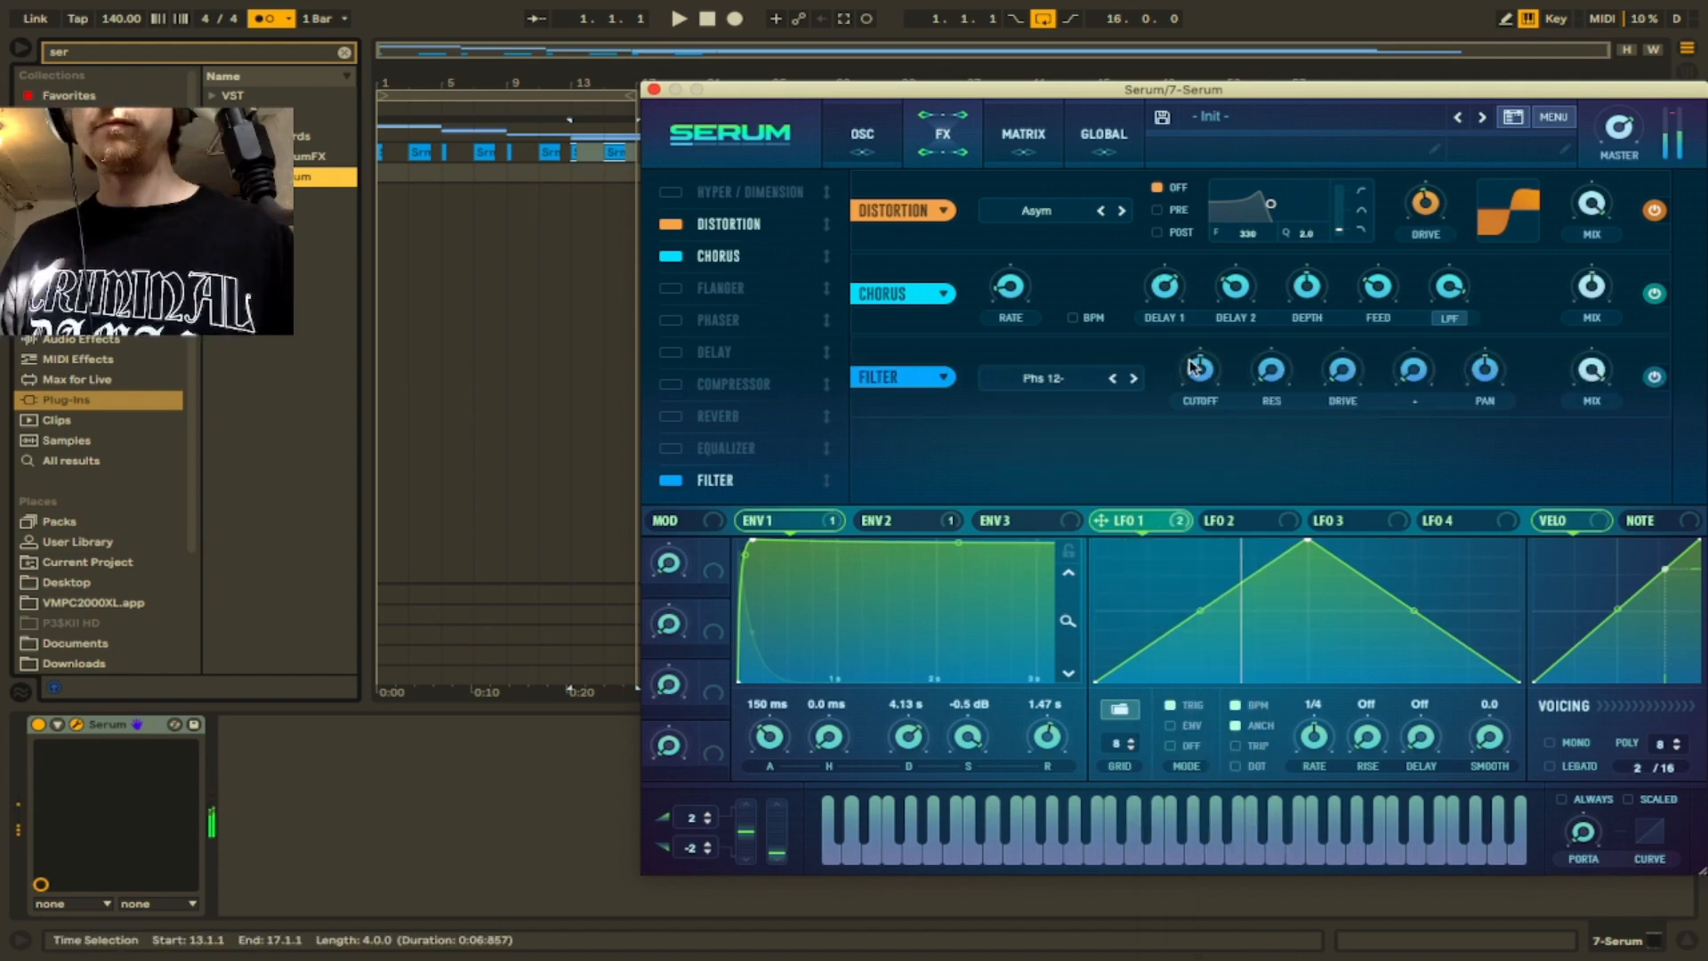
left_click_drag(1201, 370, 1237, 334)
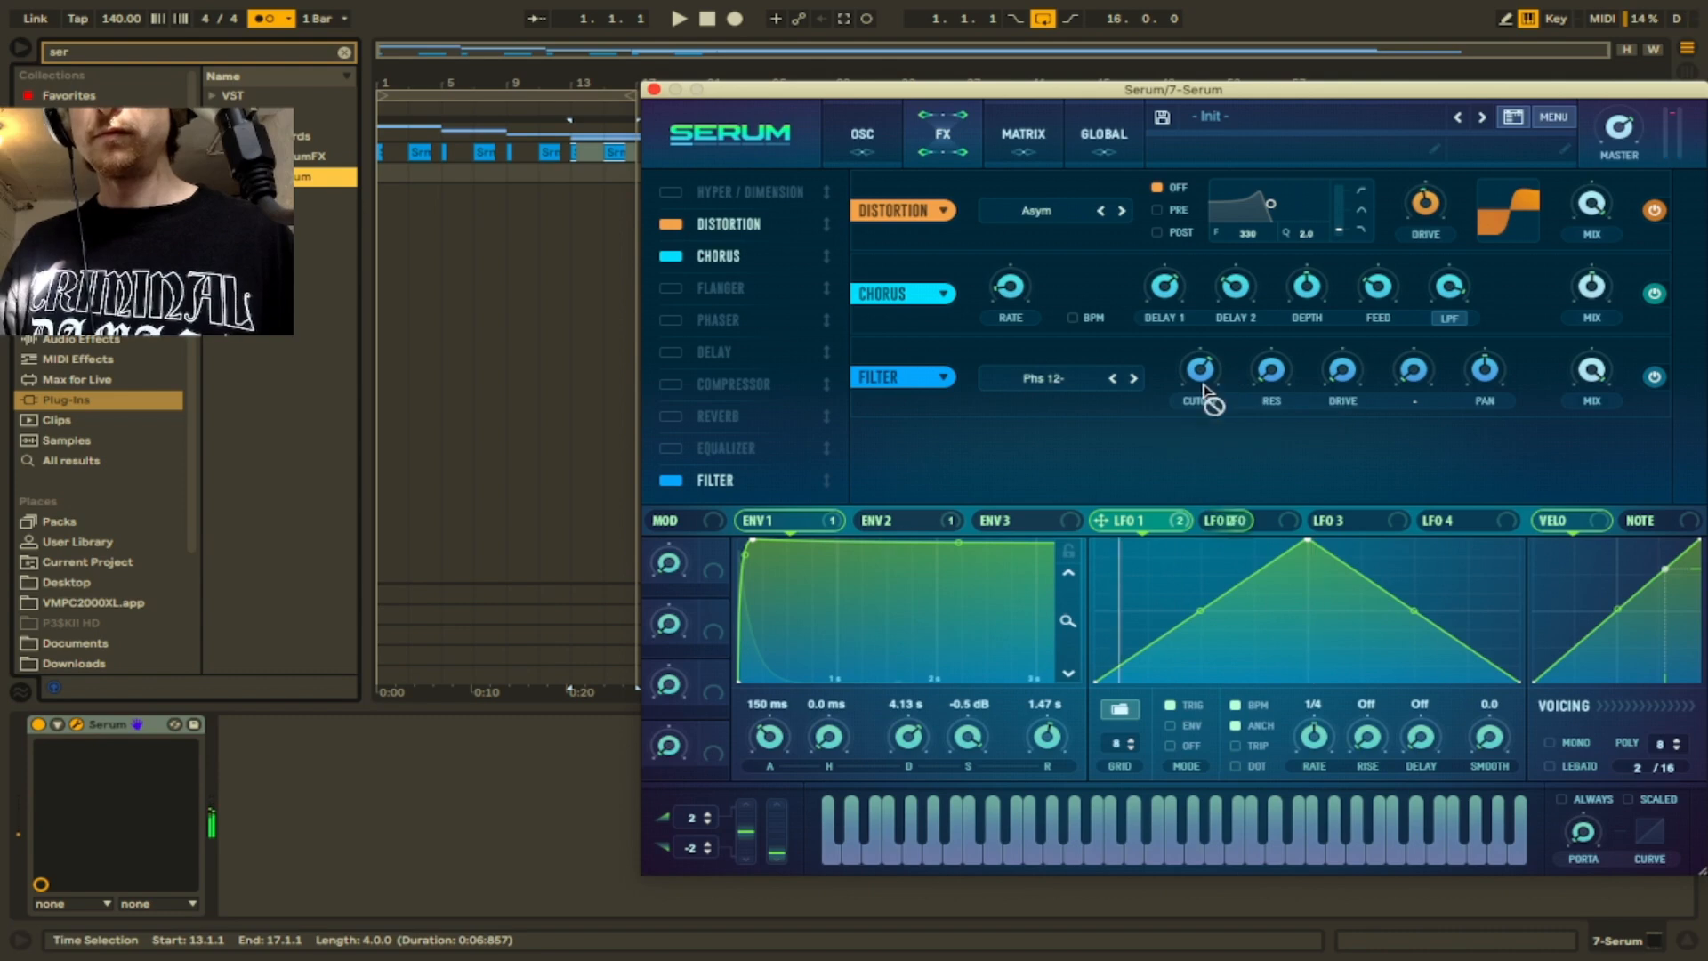
left_click_drag(1208, 398, 1205, 428)
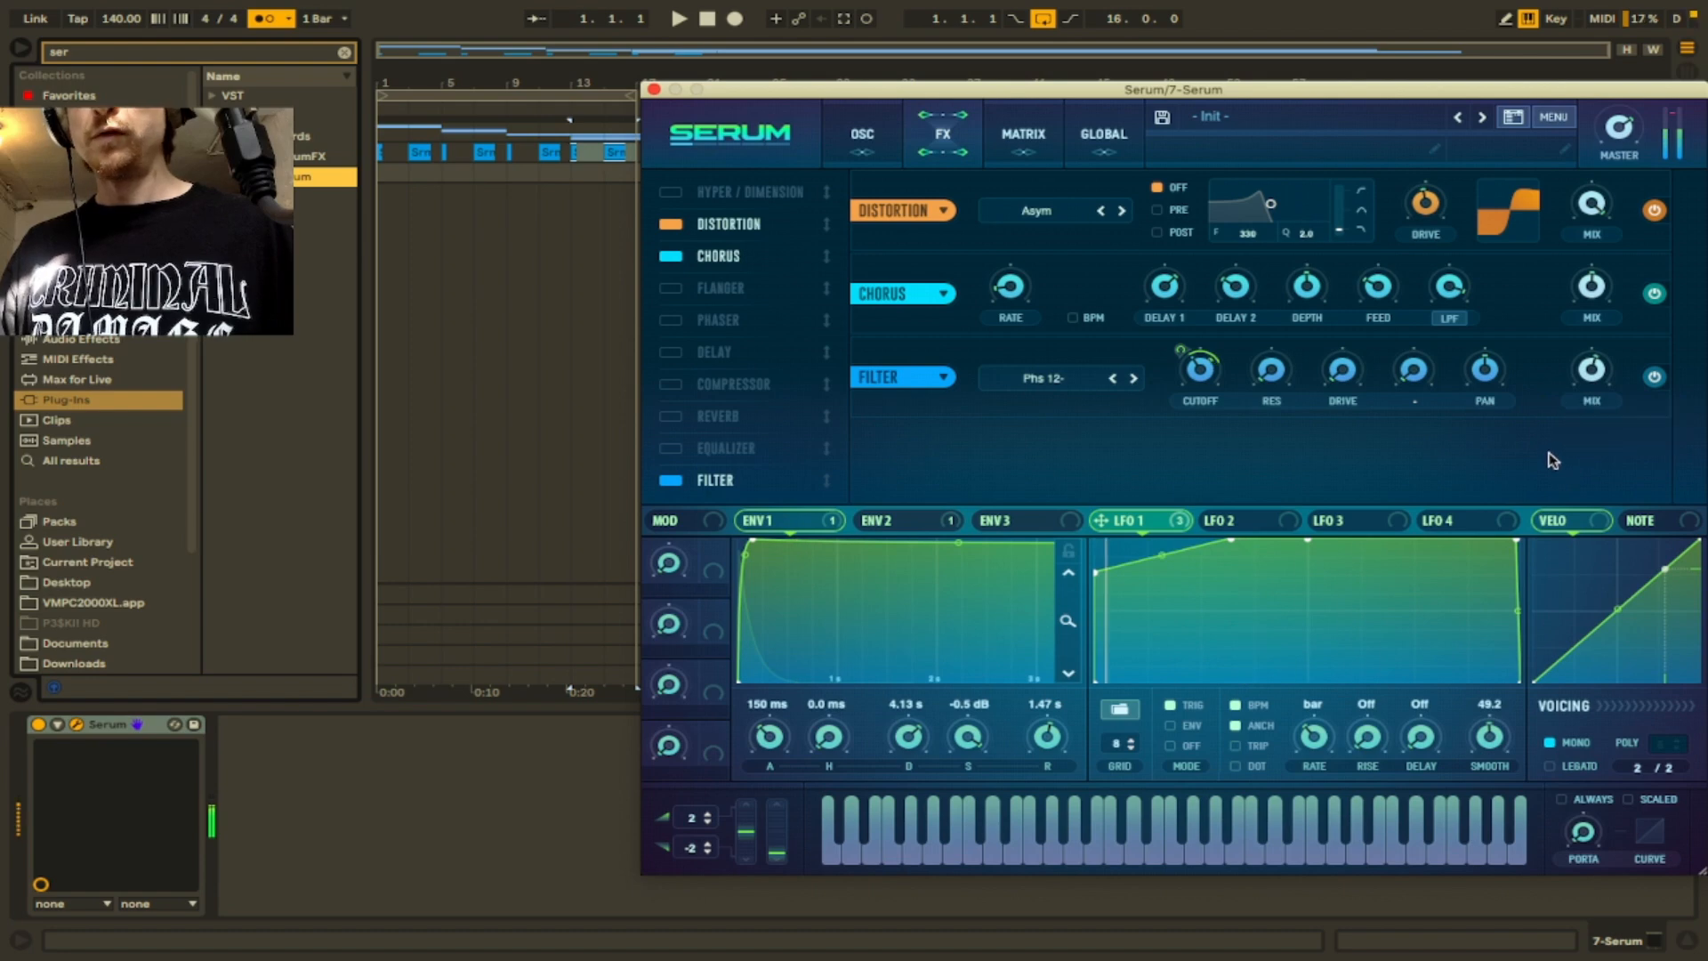
- Resample the sound to a new audio track, delete its Serum instrument track and load a fresh Serum instance
left_click_drag(706, 94, 601, 236)
left_click(1387, 170)
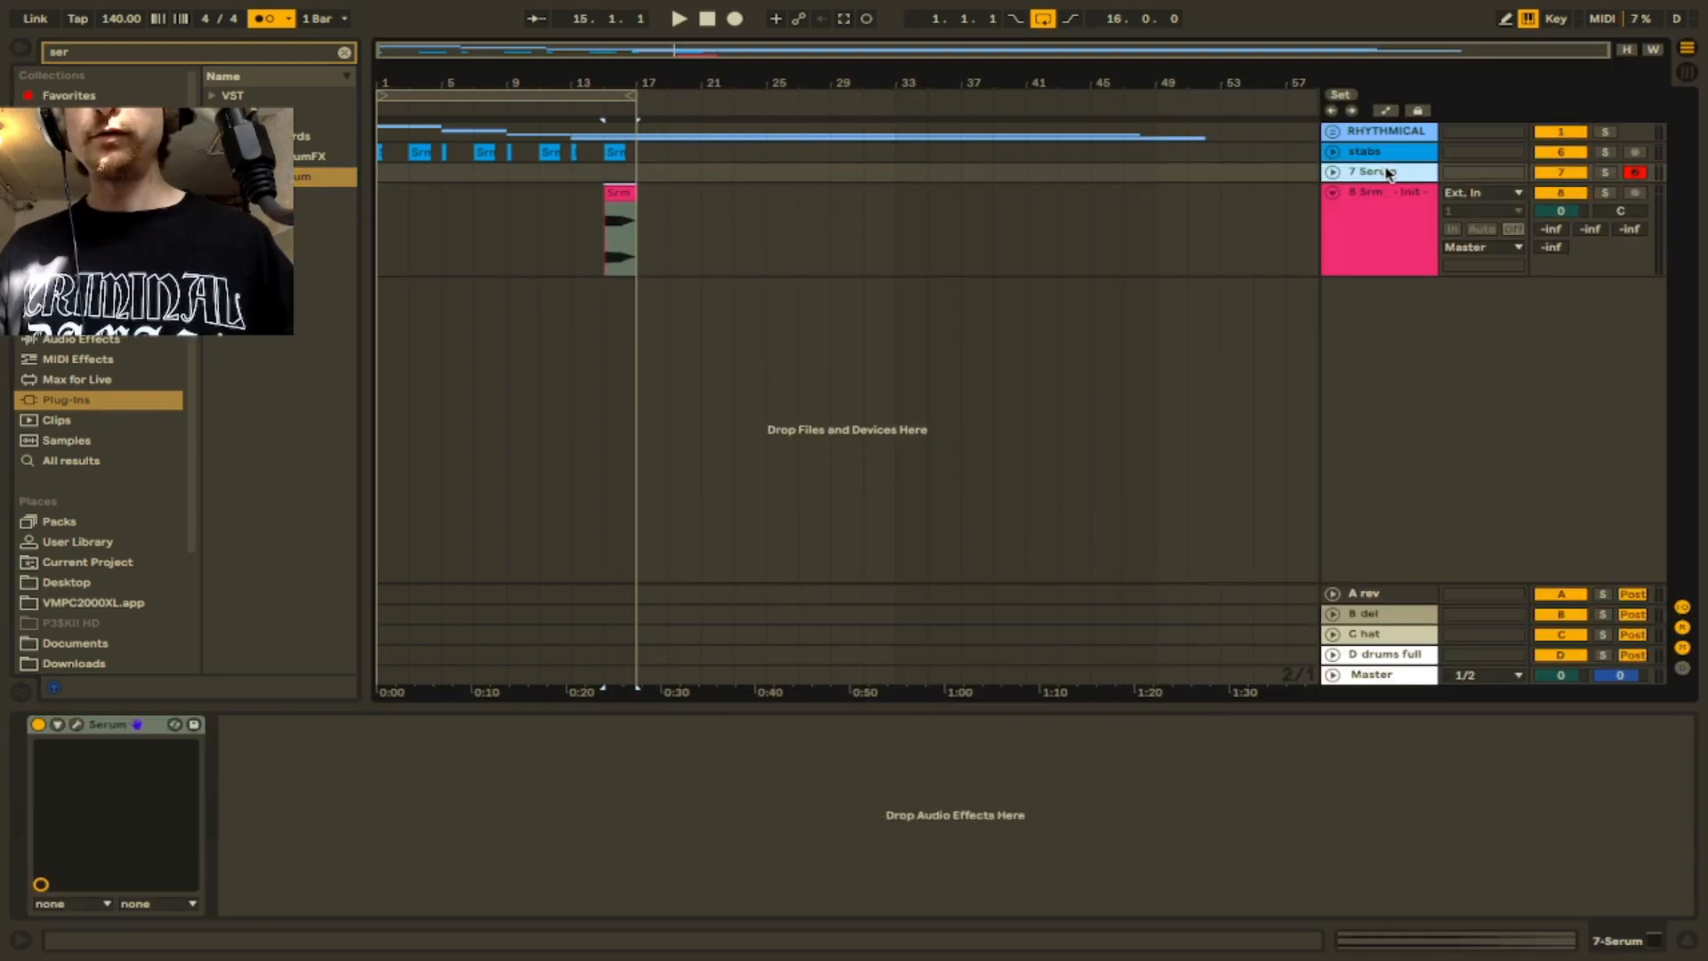
key("Delete")
key("super+f")
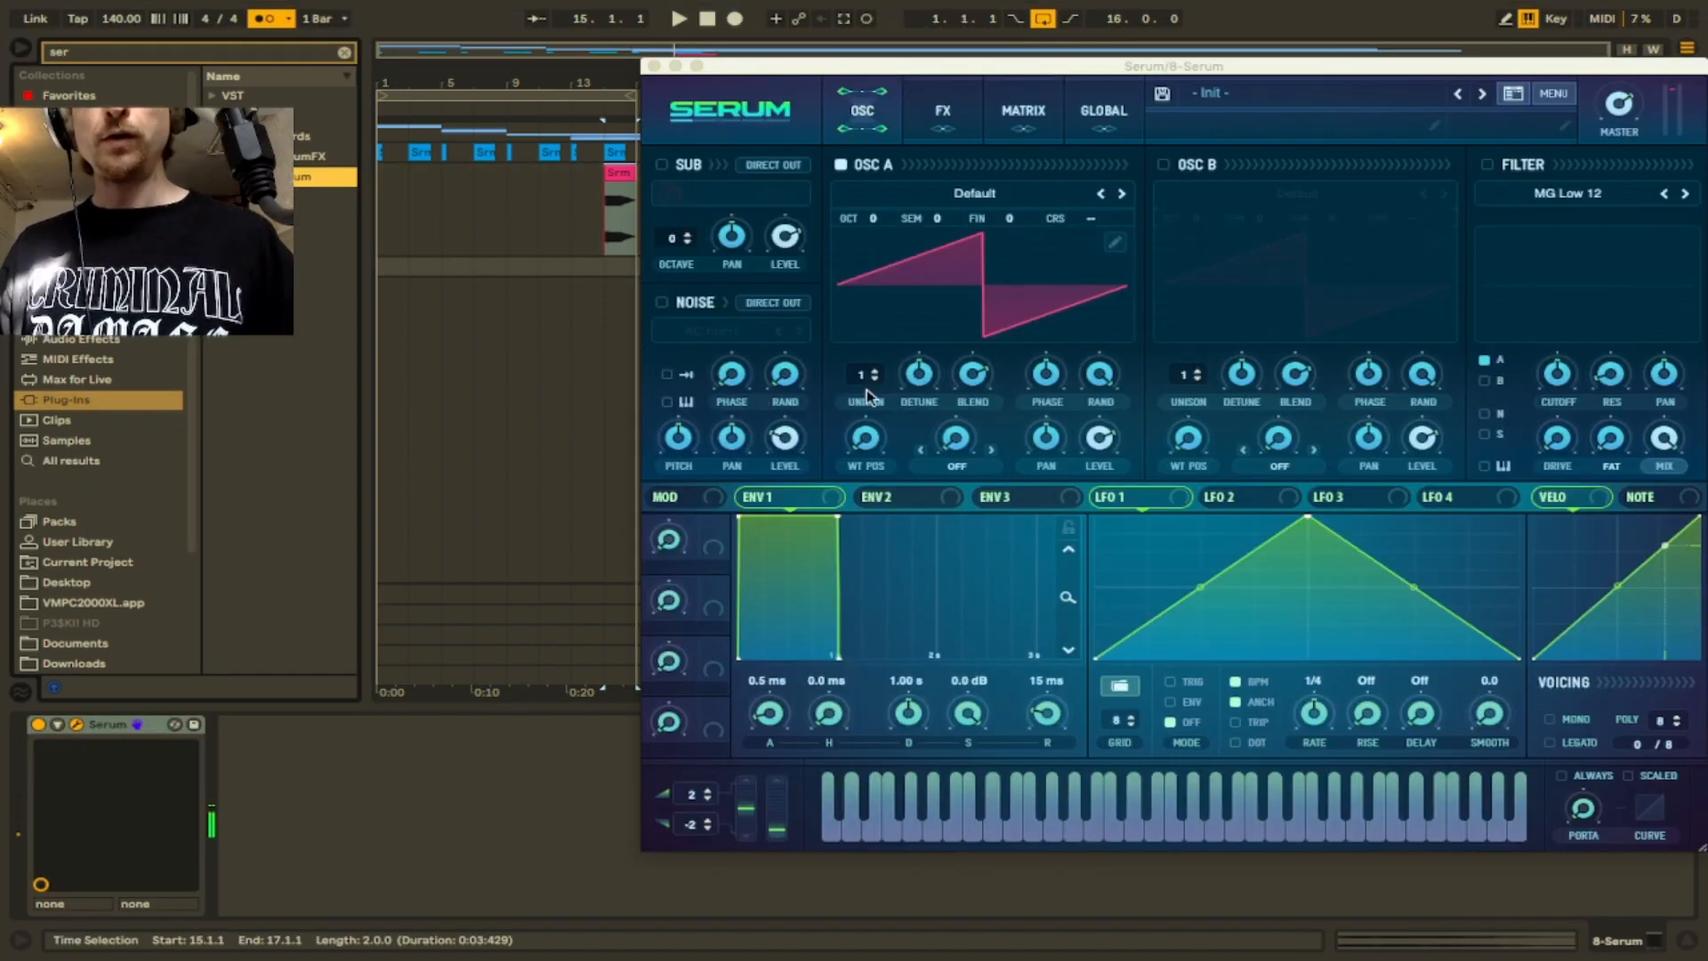
- Give oscillator A 14 unison voices with Mono, Legato and Always portamento, and enable the MG Low 12 filter with about 47% drive
left_click_drag(867, 395, 920, 327)
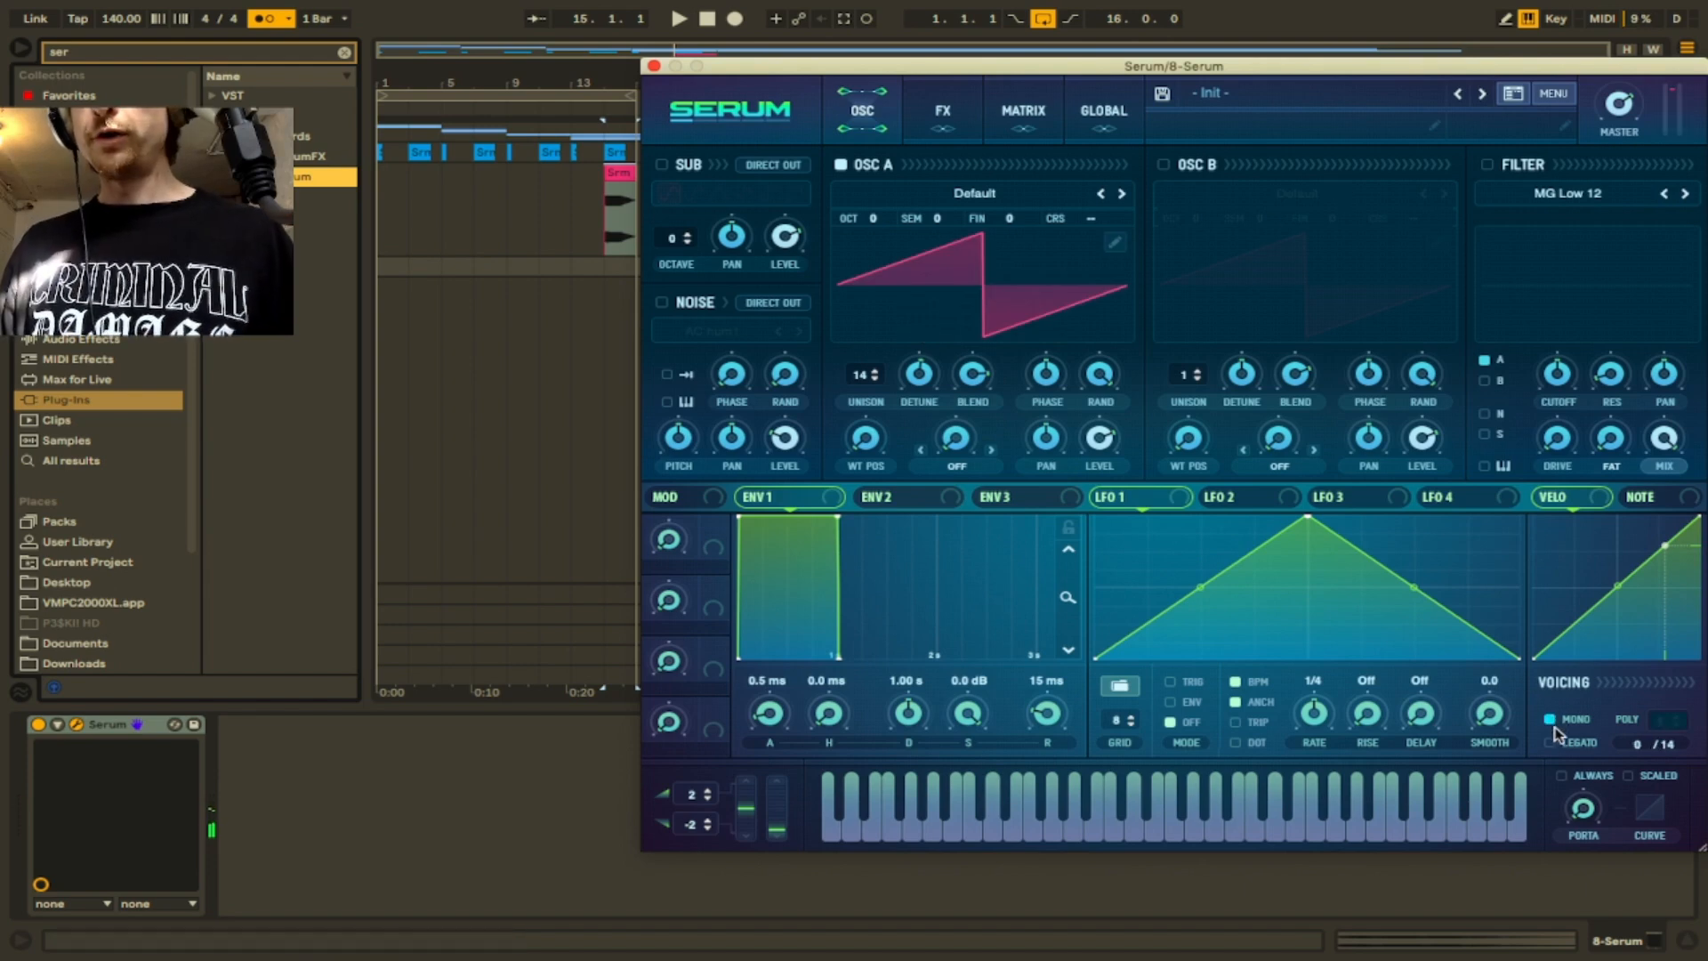
left_click_drag(1580, 804, 1585, 691)
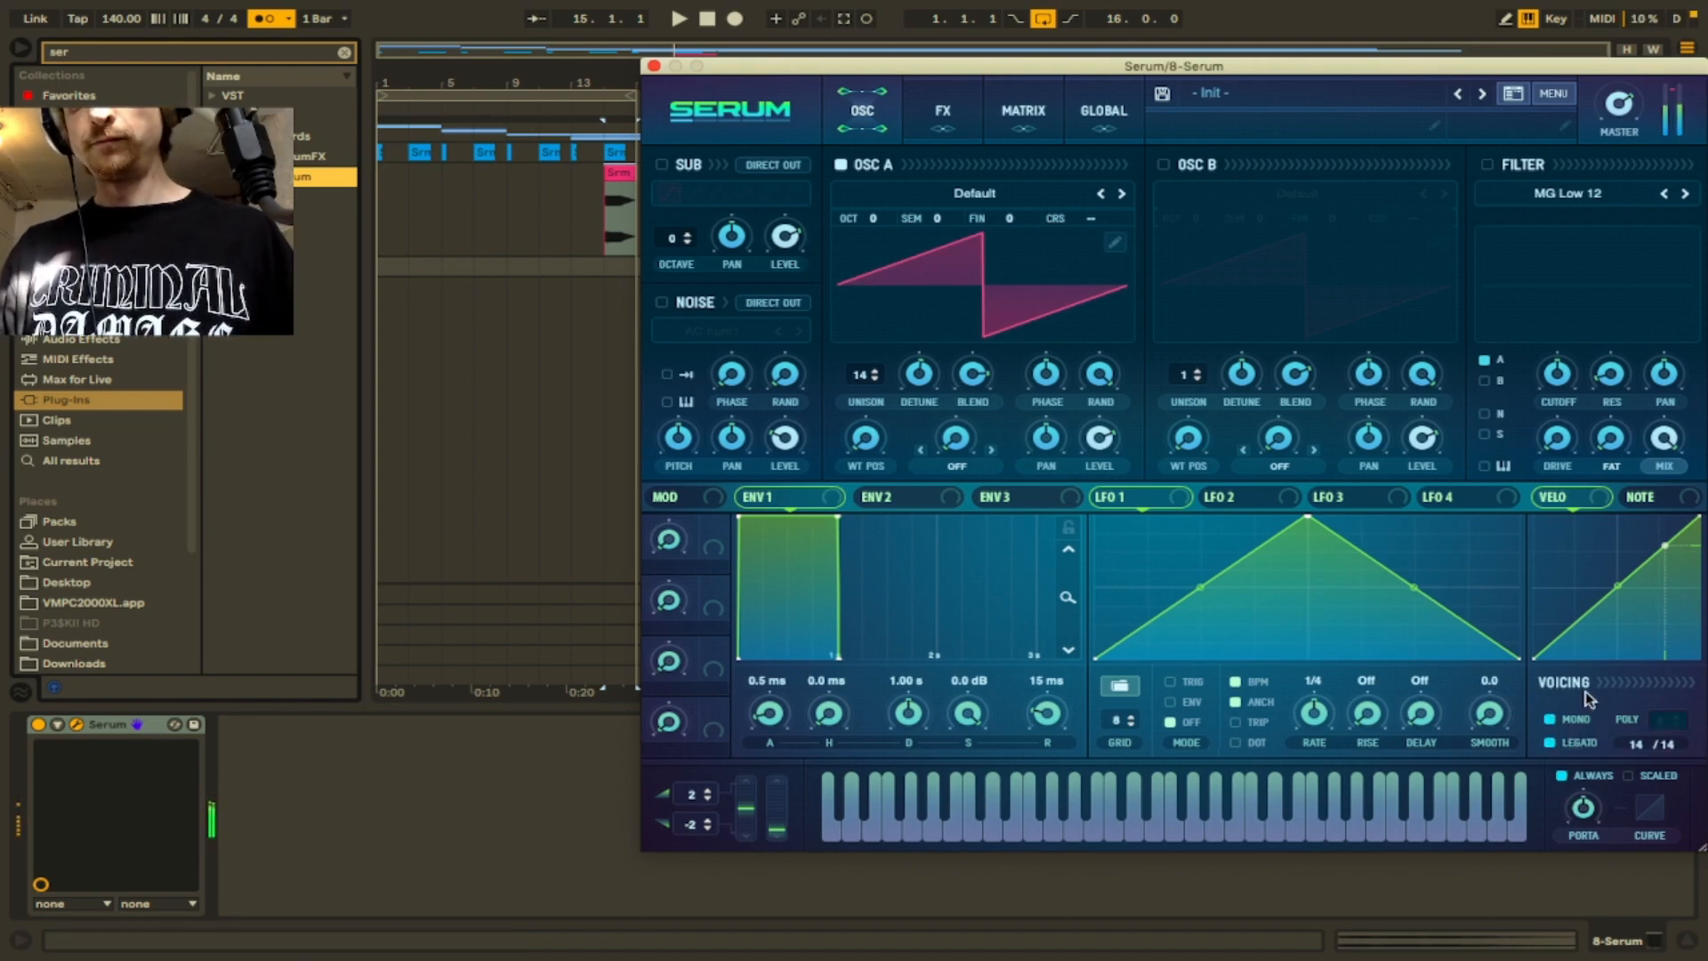
left_click(1489, 166)
mouse_move(1562, 370)
left_mouse_down()
mouse_move(1557, 411)
mouse_move(1569, 337)
left_mouse_up()
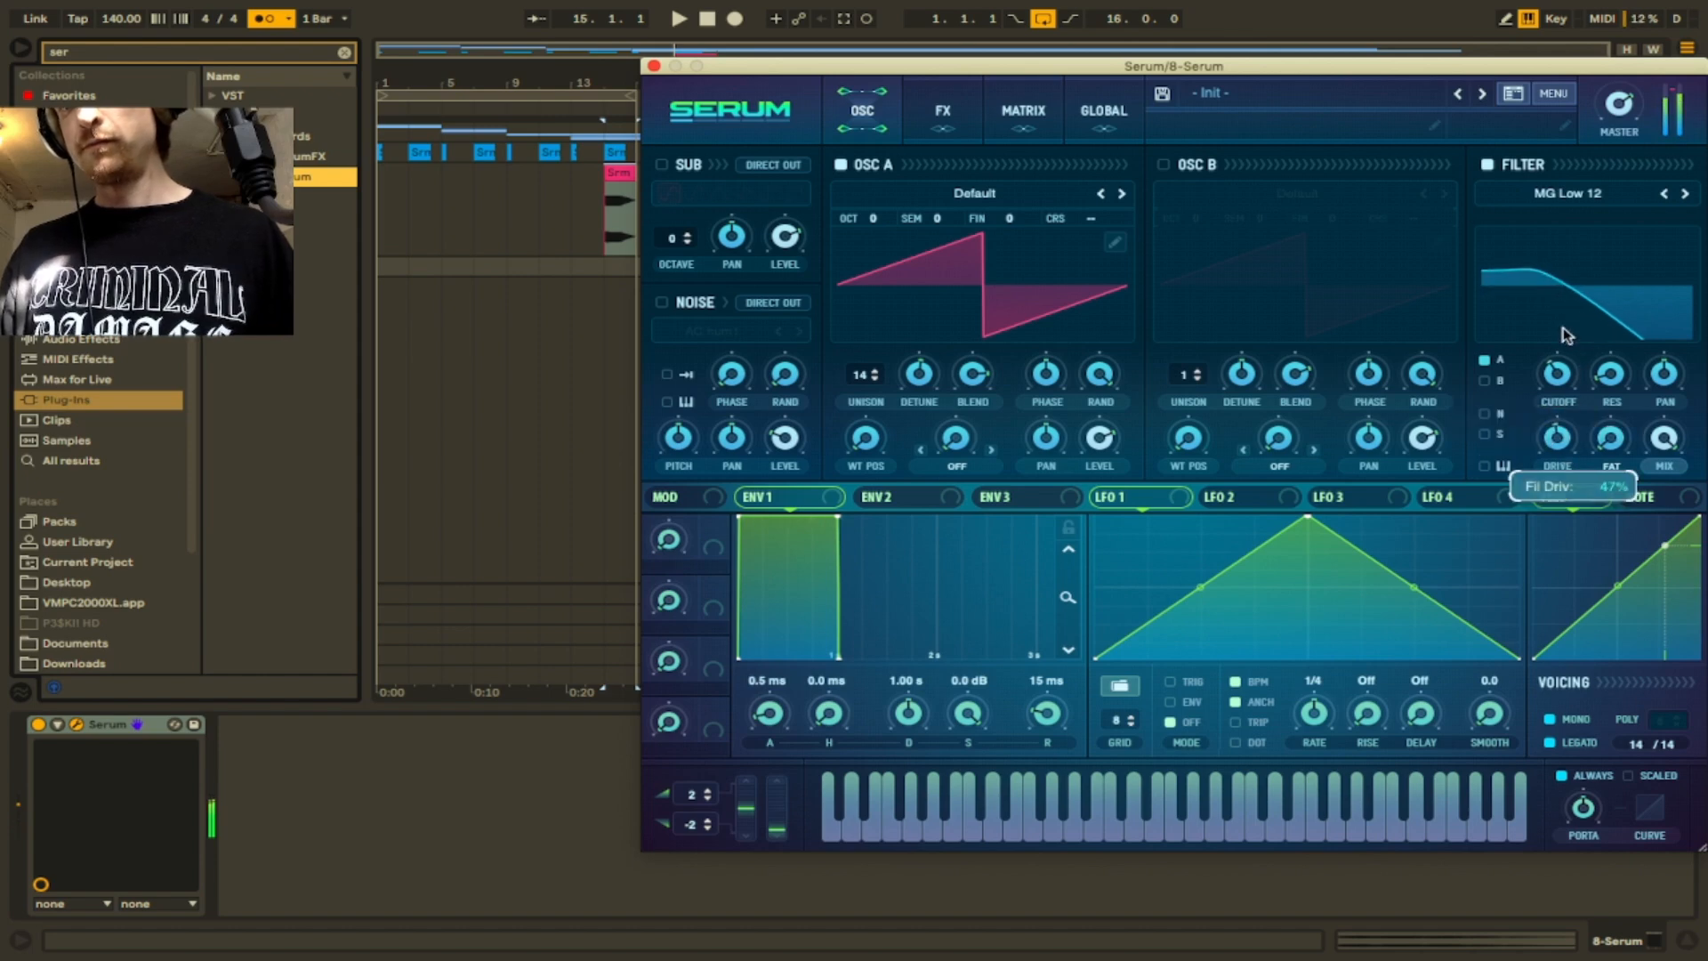
- Enable the chorus and place it ahead of the distortion in the effects chain
left_click(942, 110)
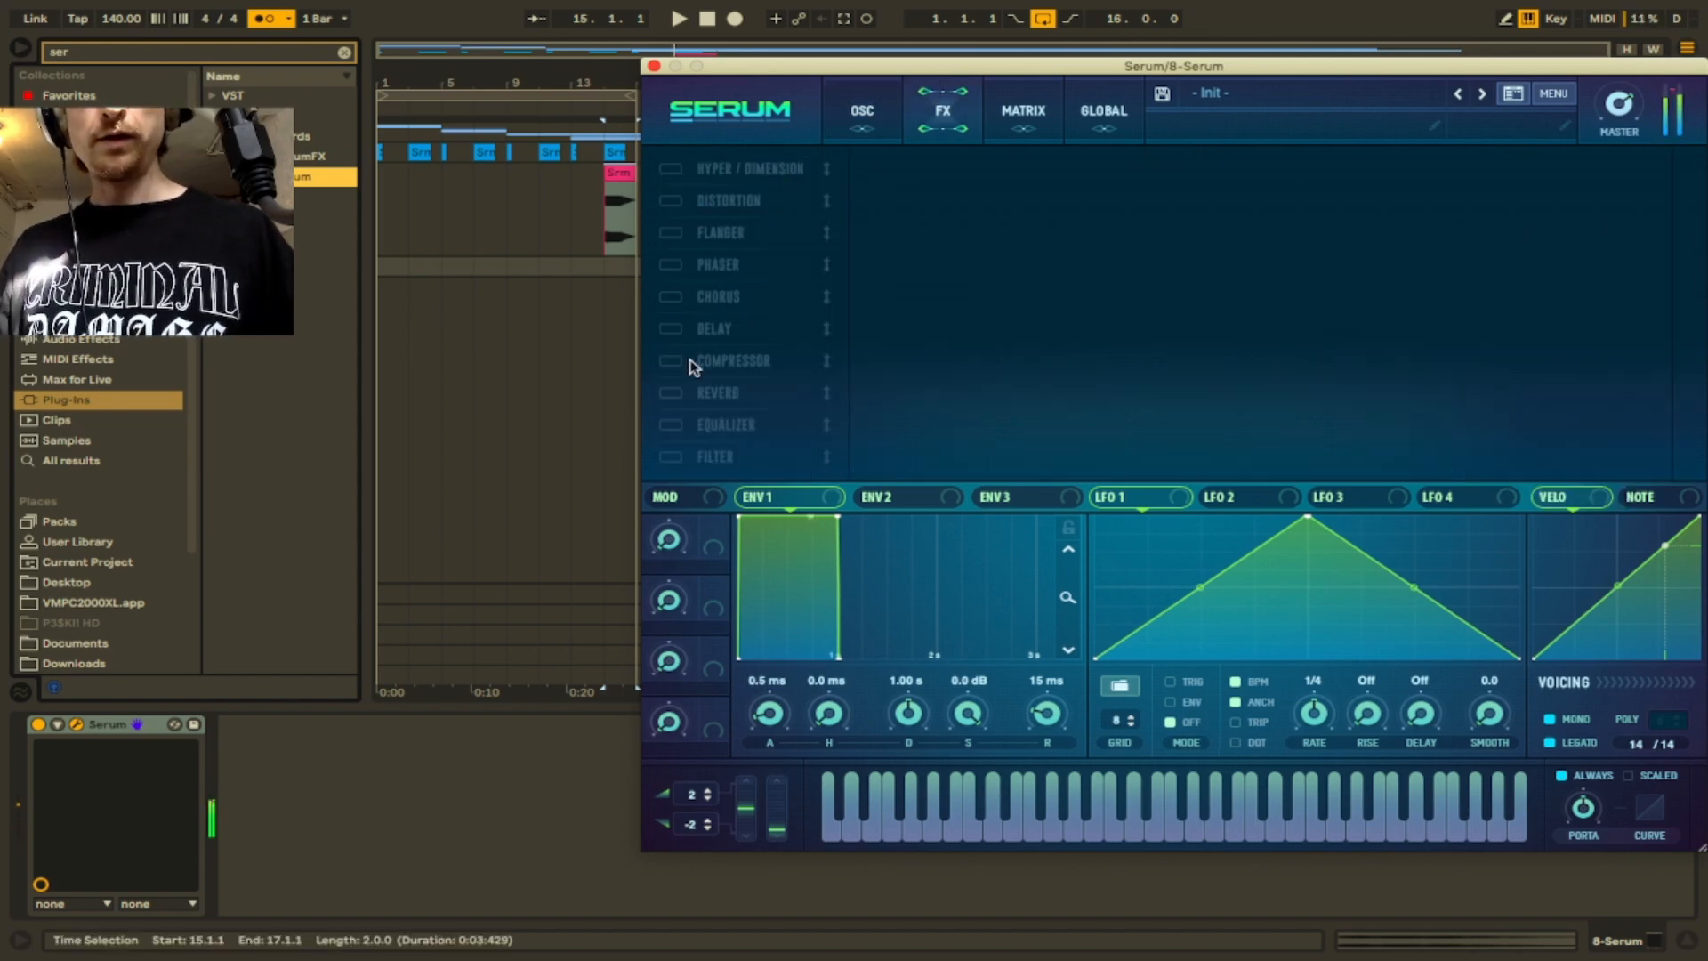
left_click(672, 296)
left_click_drag(703, 296, 708, 208)
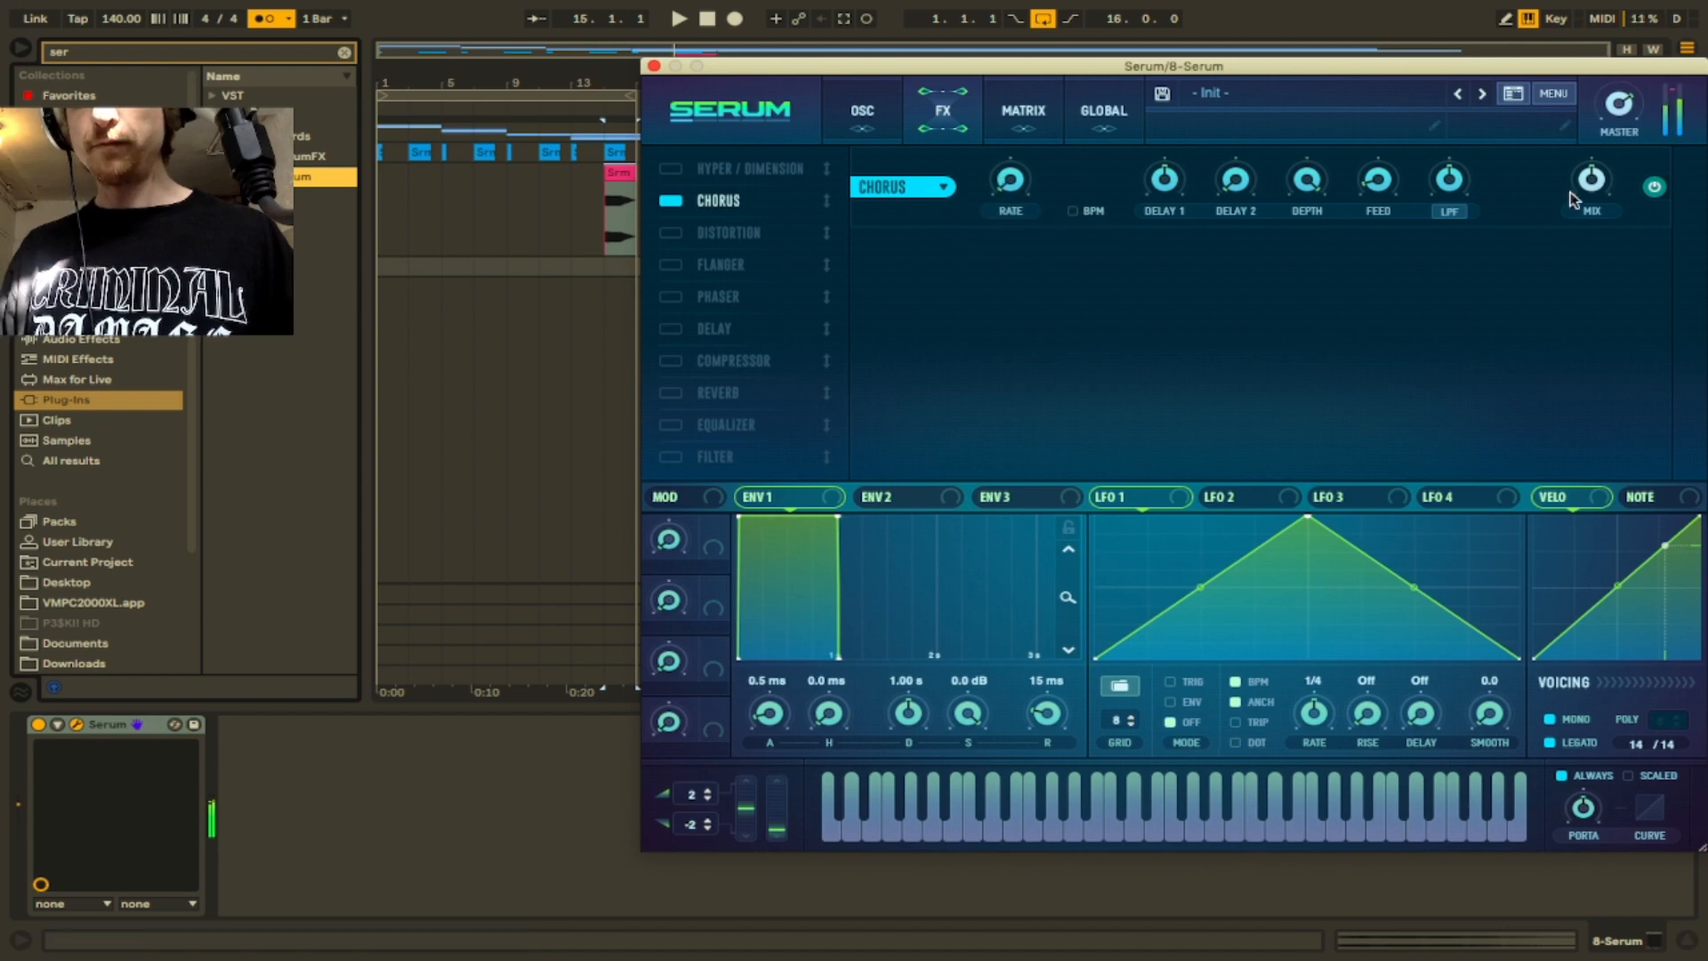
- Adjust the chorus's delay times, depth, feedback, low-pass cutoff and mix
left_click_drag(1387, 194, 1416, 123)
left_click_drag(1308, 185, 1301, 321)
left_click_drag(1240, 177, 1239, 122)
mouse_move(1170, 182)
left_mouse_down()
mouse_move(1171, 162)
mouse_move(1181, 197)
left_mouse_up()
left_click_drag(1378, 179, 1386, 209)
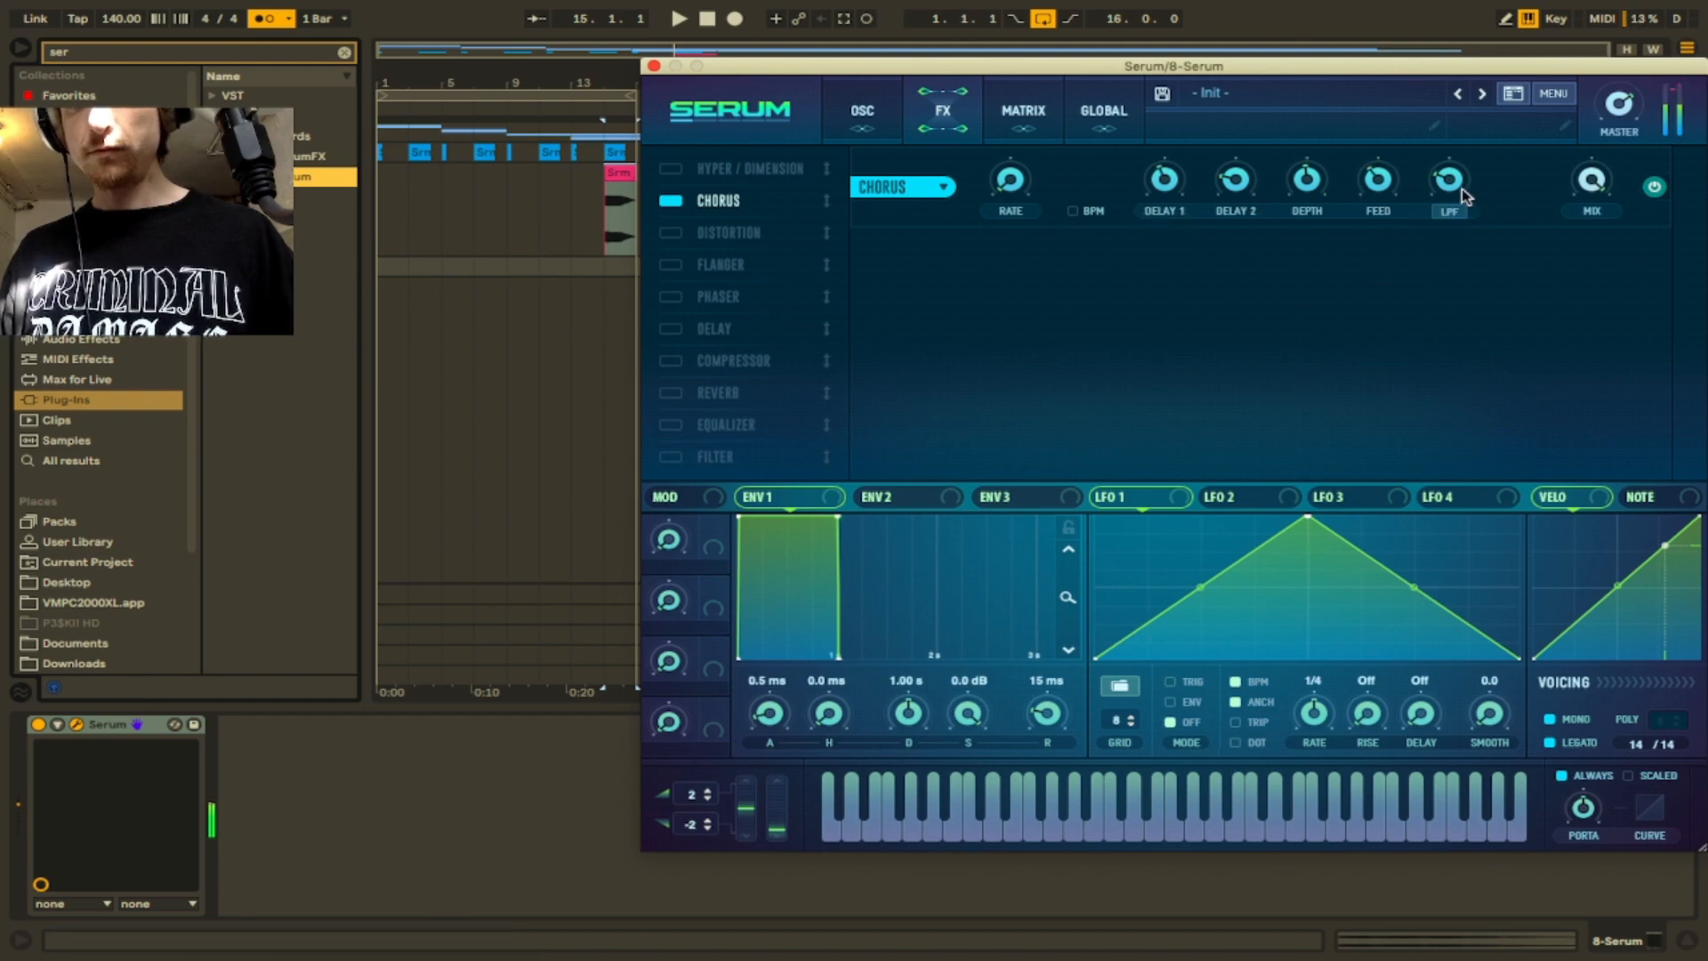
left_click_drag(1591, 181, 1570, 308)
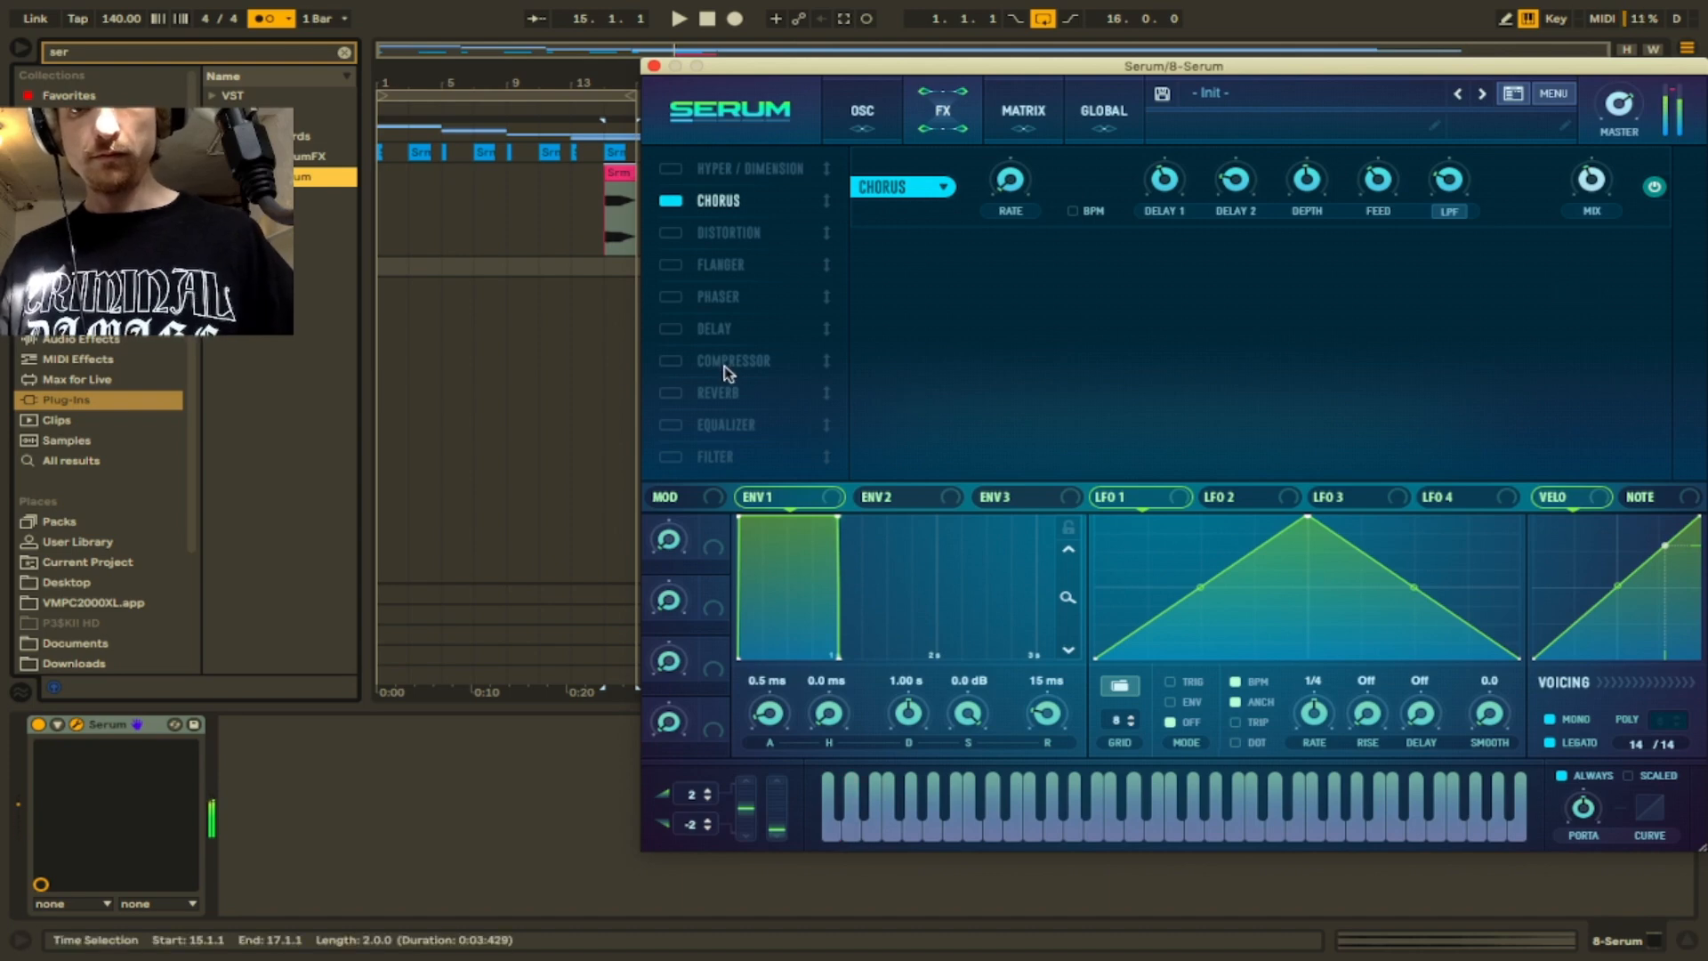
- Enable the compressor in multiband mode, set its attack to about 333.4 ms and adjust its threshold and ratio
left_click(671, 360)
left_click(1395, 291)
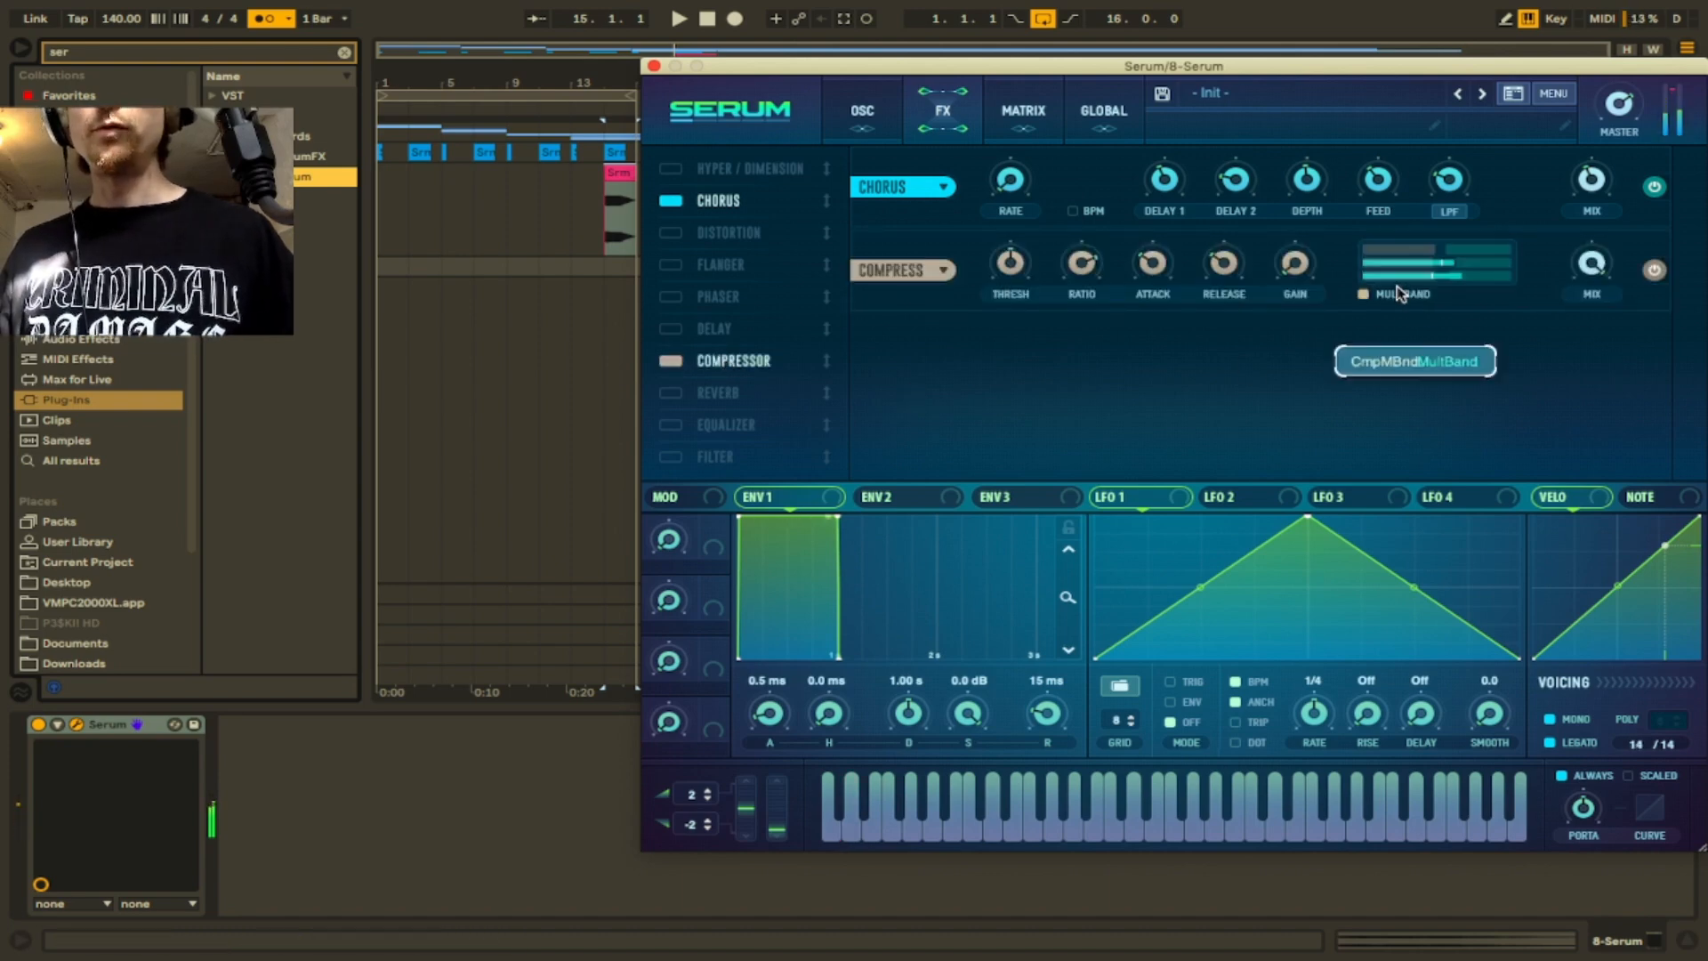
left_click_drag(1307, 260, 1307, 257)
left_click_drag(1152, 261, 1153, 320)
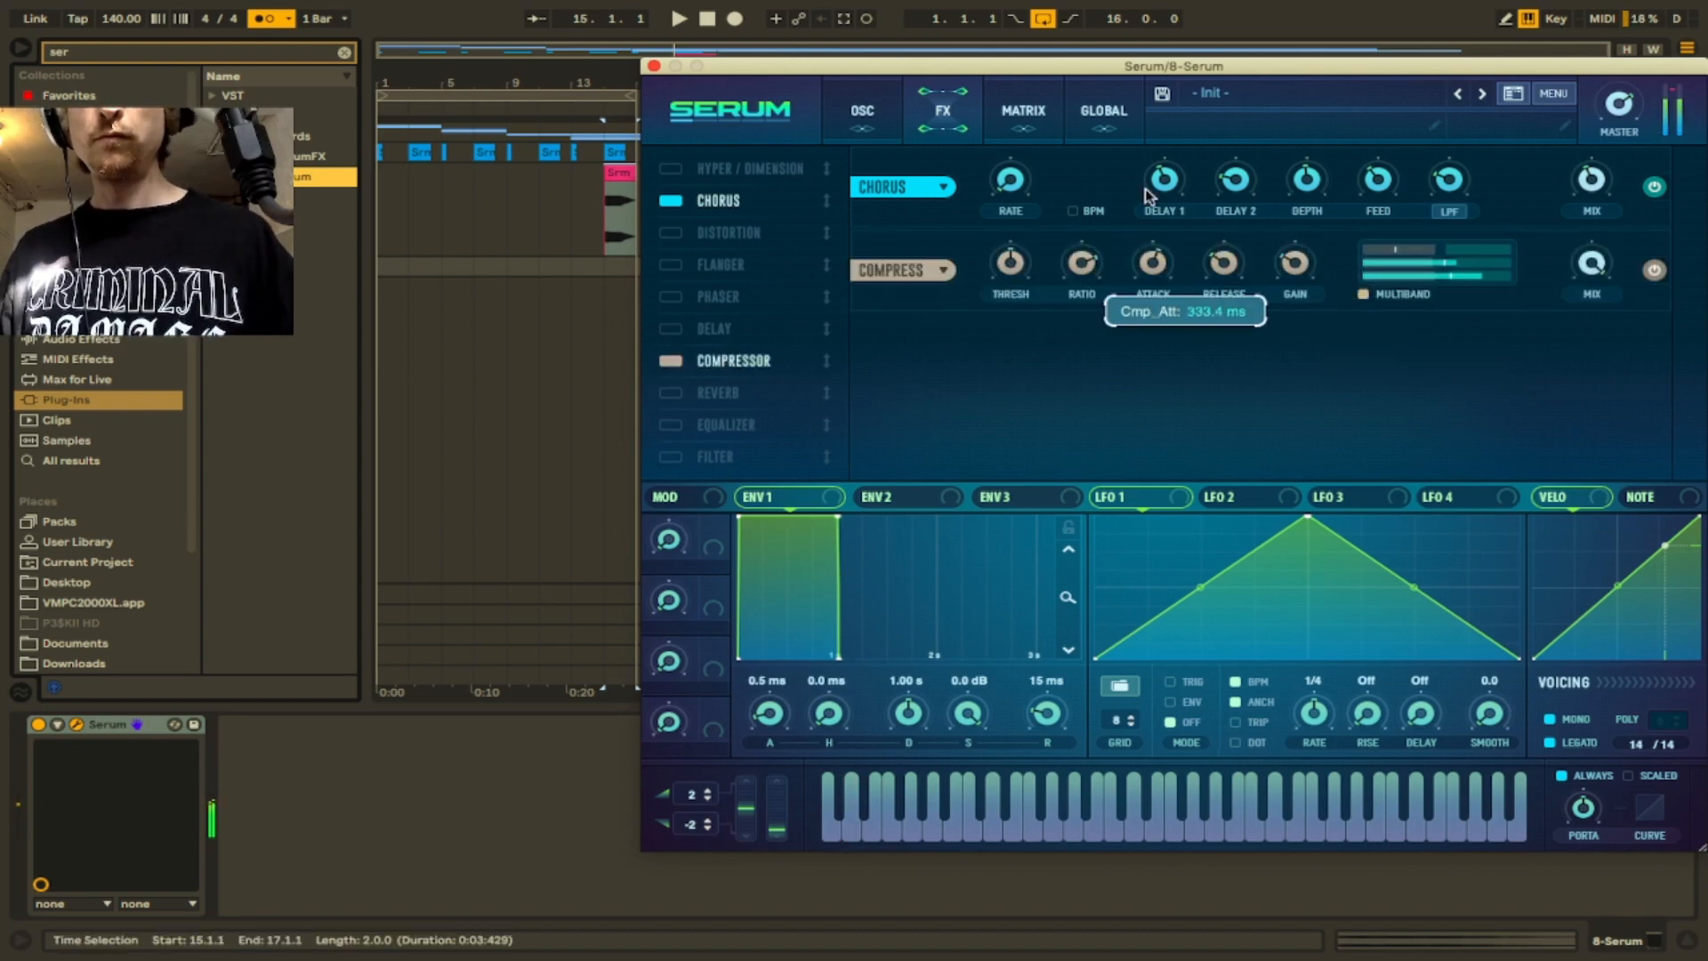
left_click_drag(1010, 262, 1009, 303)
mouse_move(1063, 271)
left_mouse_down()
mouse_move(1068, 320)
mouse_move(1068, 305)
left_mouse_up()
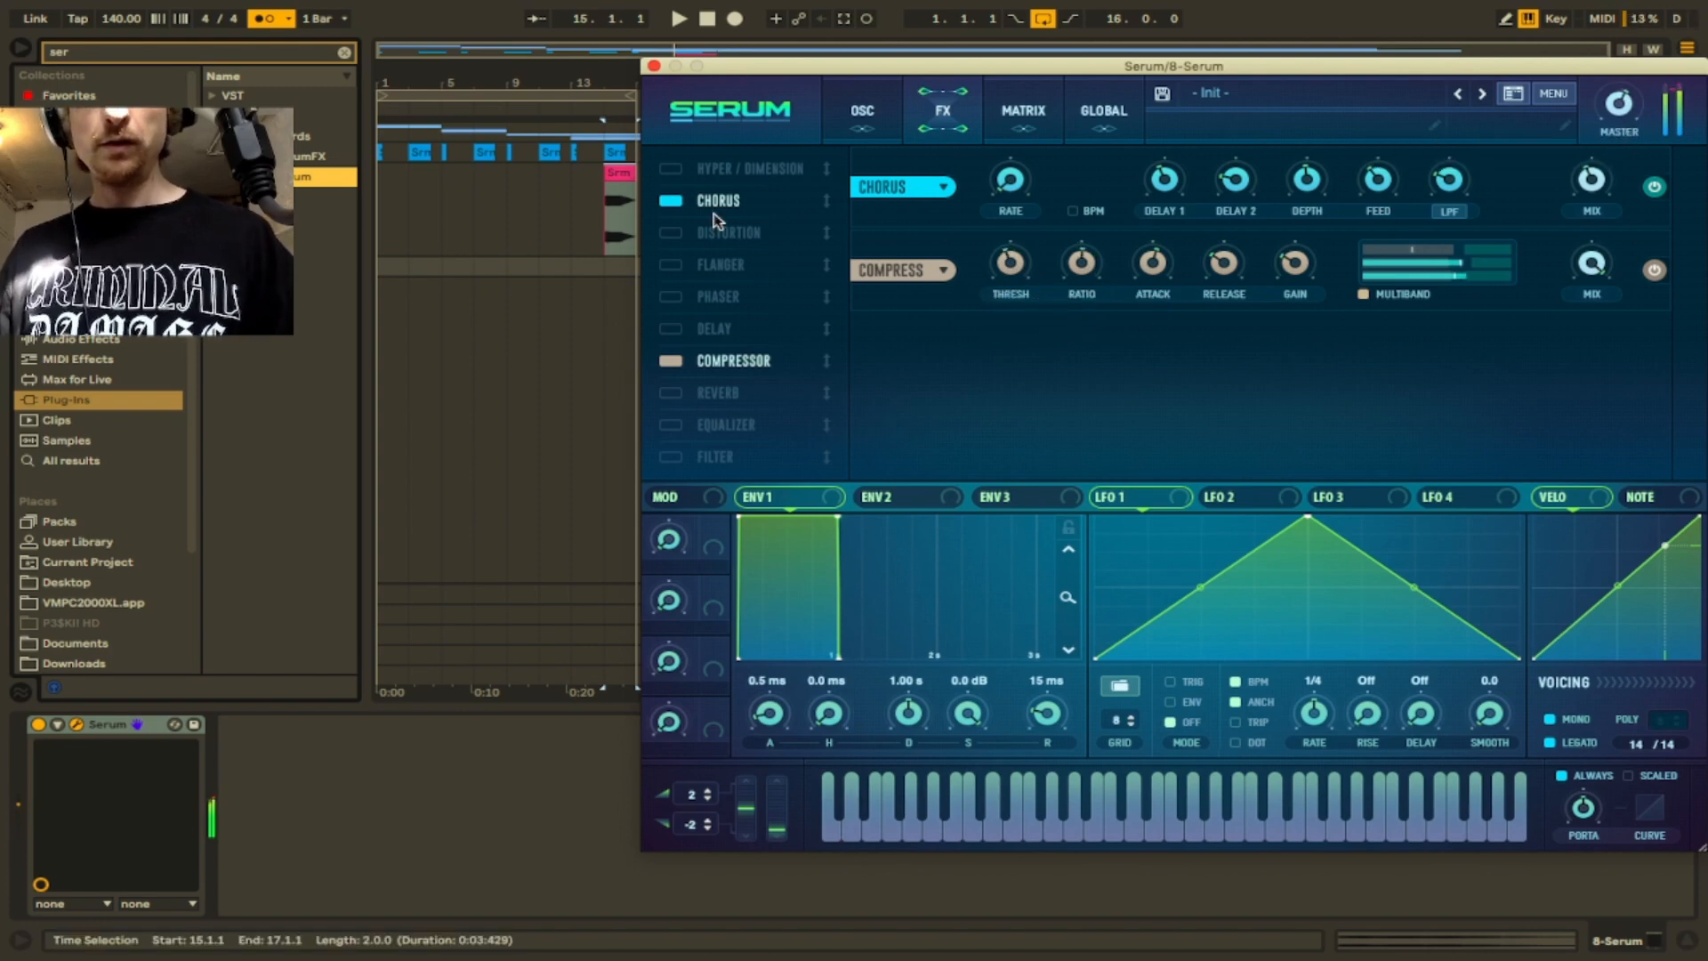
- Enable the distortion, place it after the compressor and raise its drive
left_click(685, 233)
left_click_drag(685, 233, 941, 402)
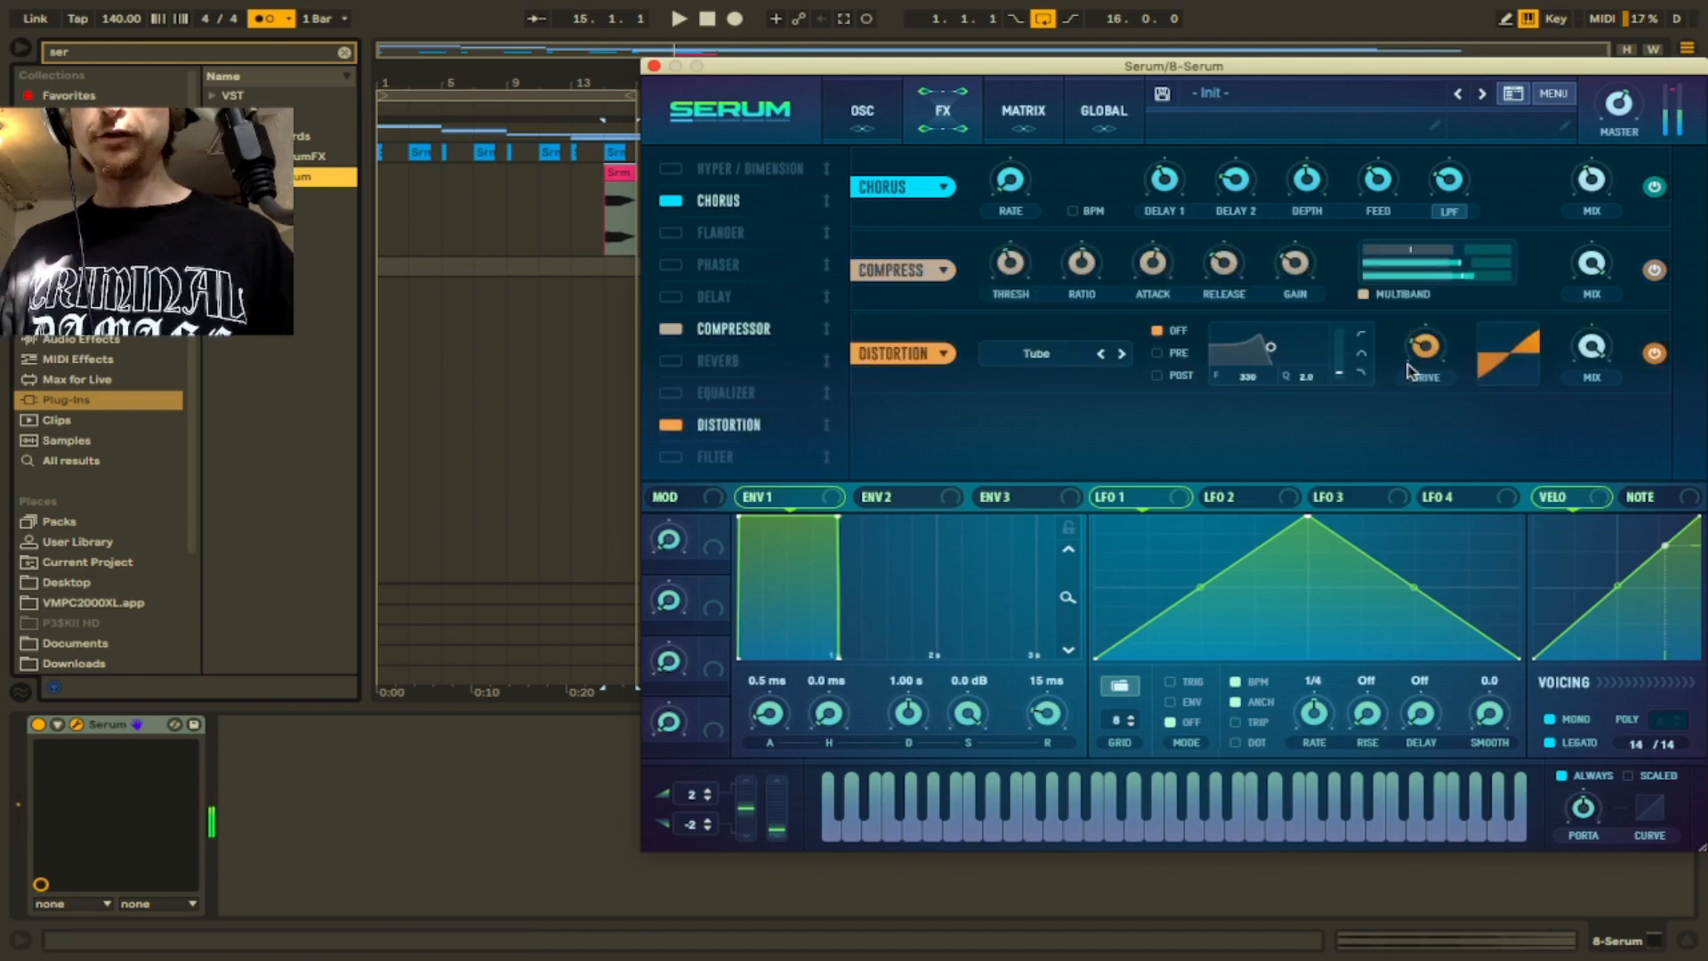
left_click_drag(1408, 369, 1431, 303)
left_click_drag(1448, 216, 1448, 210)
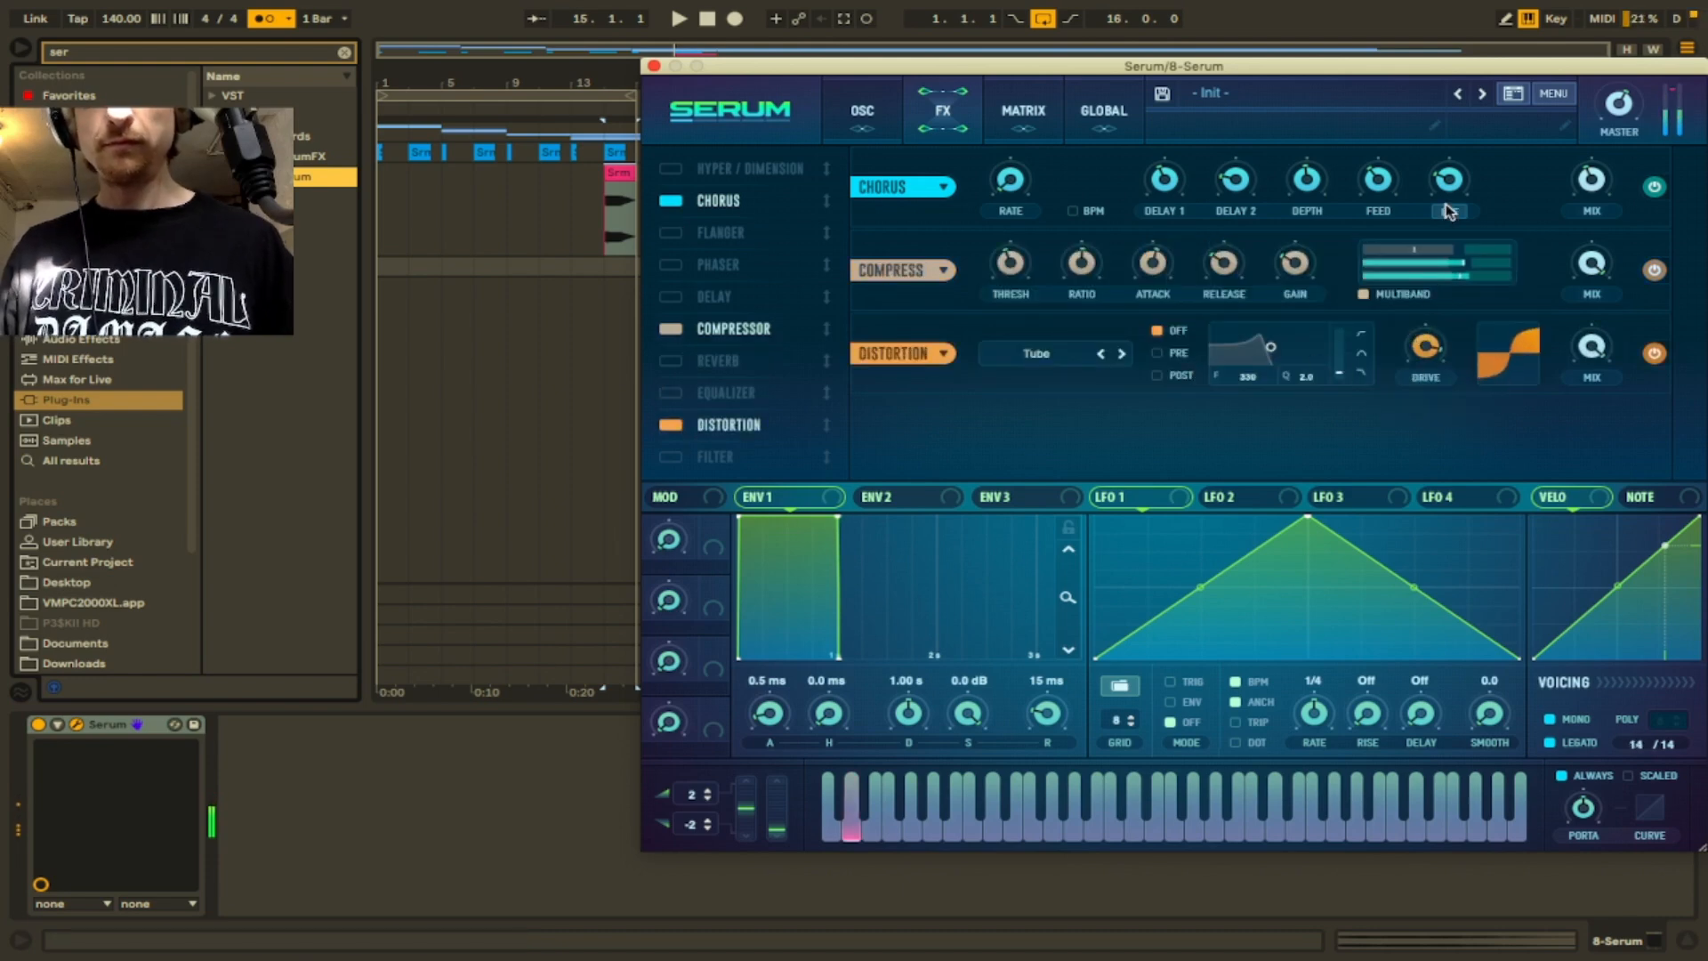
- Set the distortion to SoftClip with a post filter at about 13290 Hz and about 44% drive, and move it before the chorus
left_click(1172, 376)
left_click_drag(1227, 366, 1235, 415)
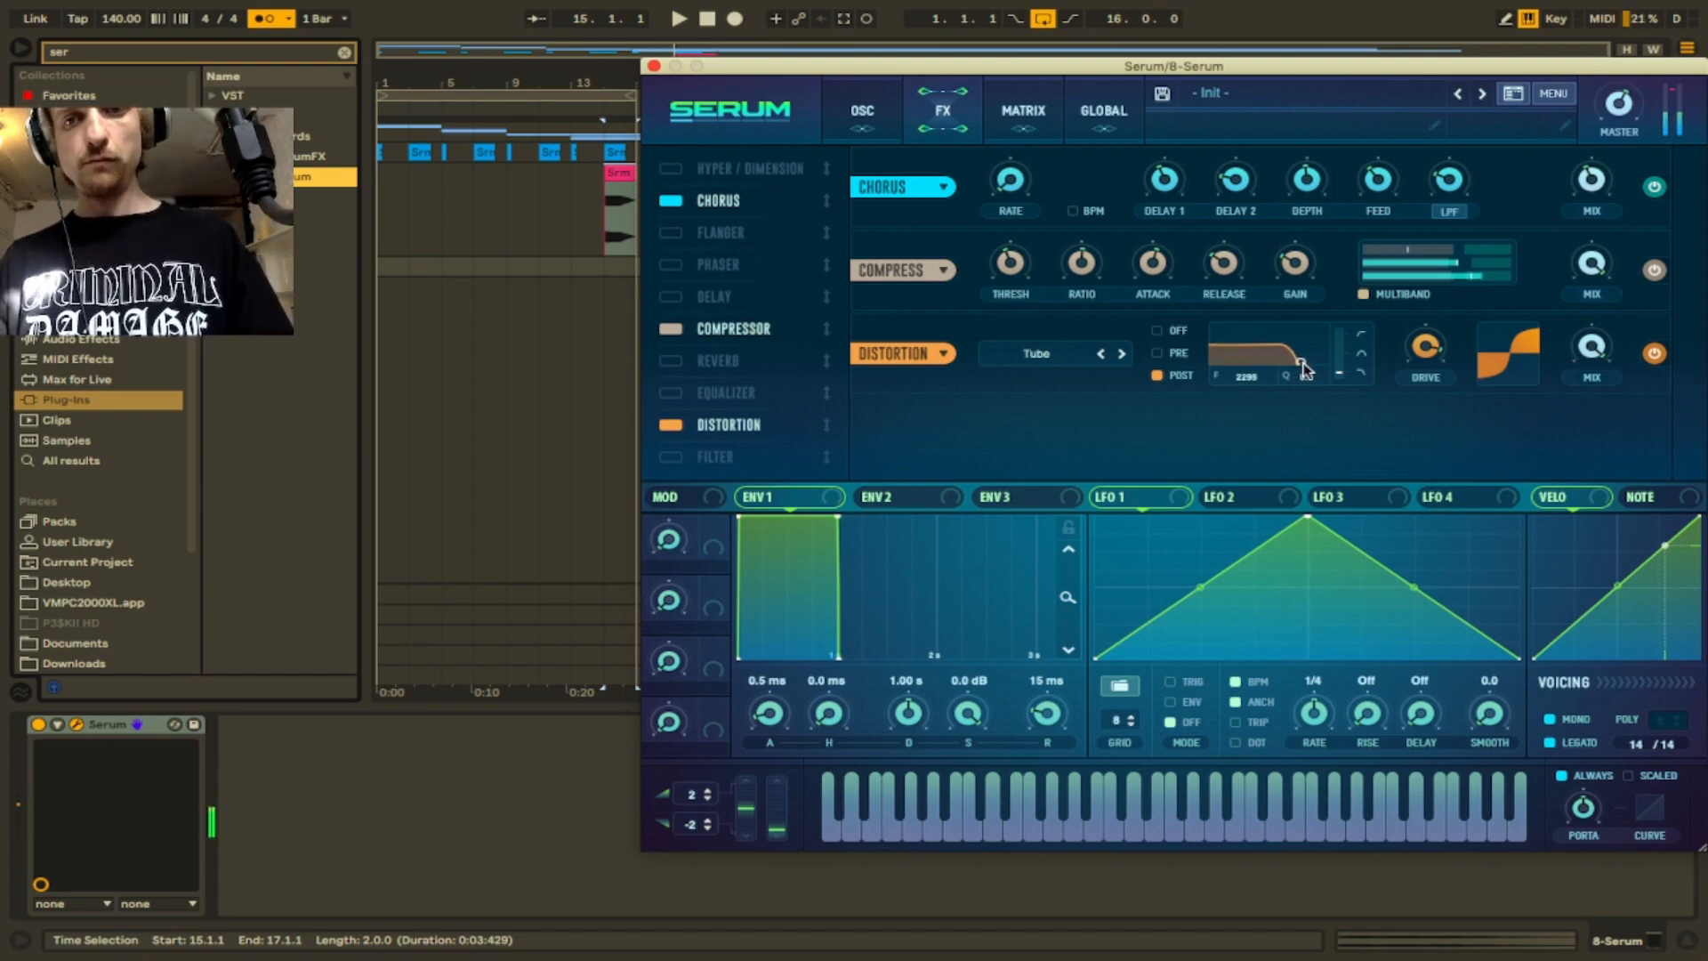
left_click_drag(1304, 370, 1291, 344)
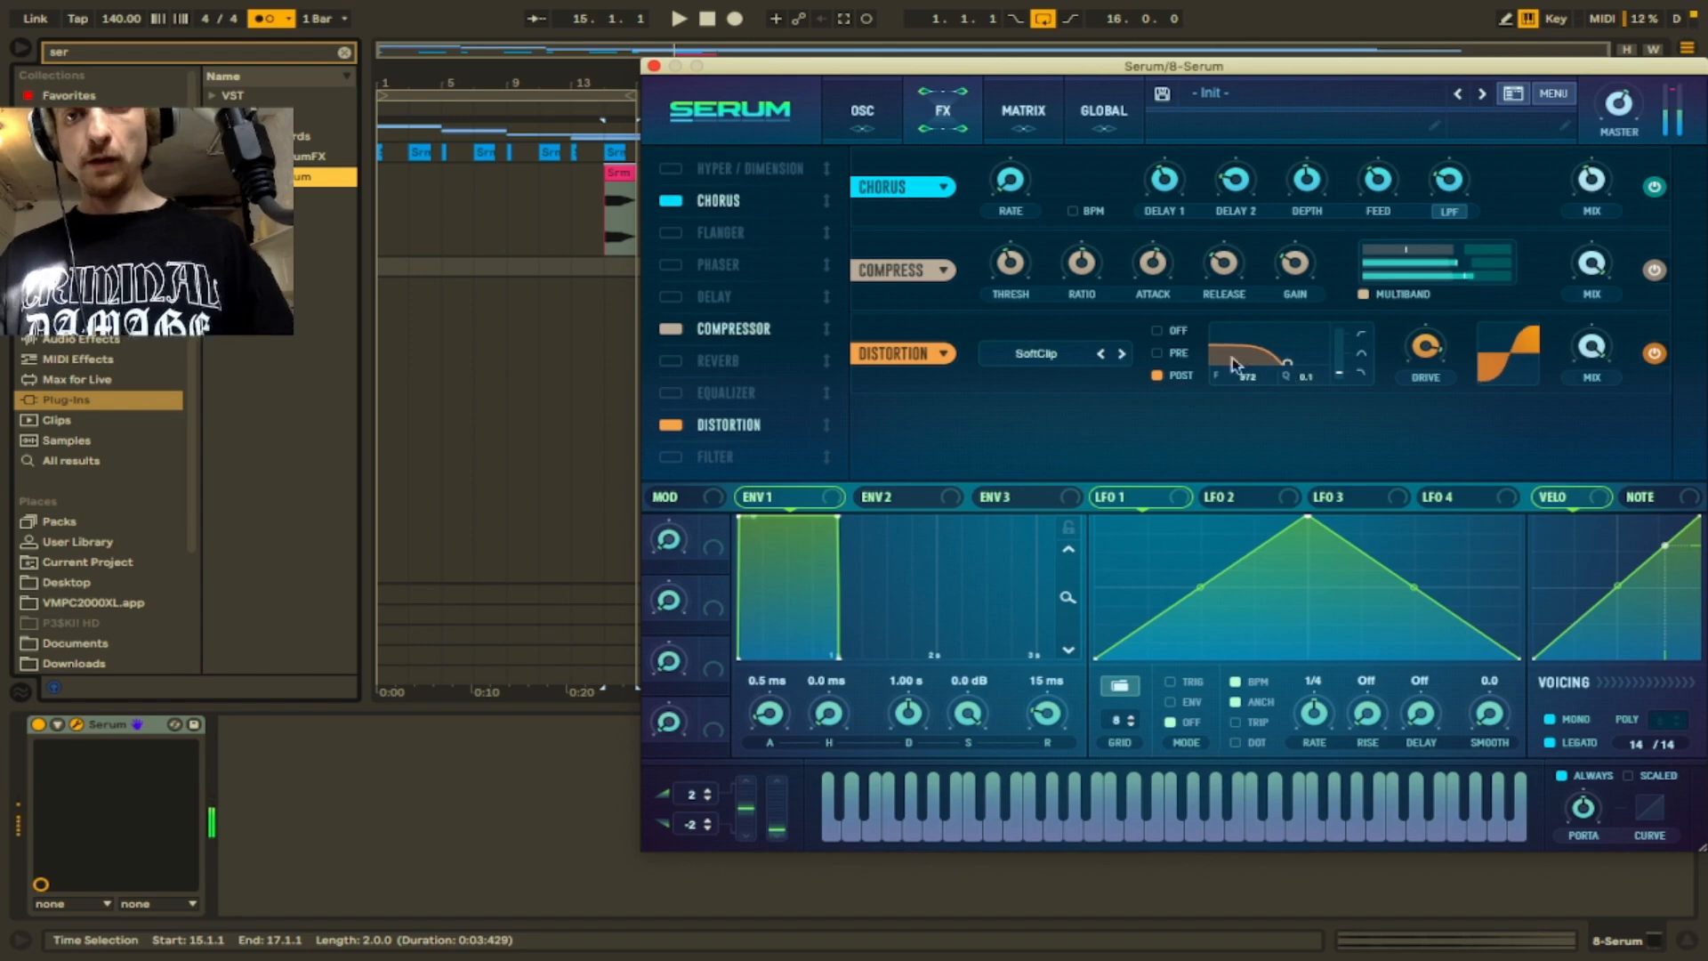
left_click_drag(1284, 358, 1351, 380)
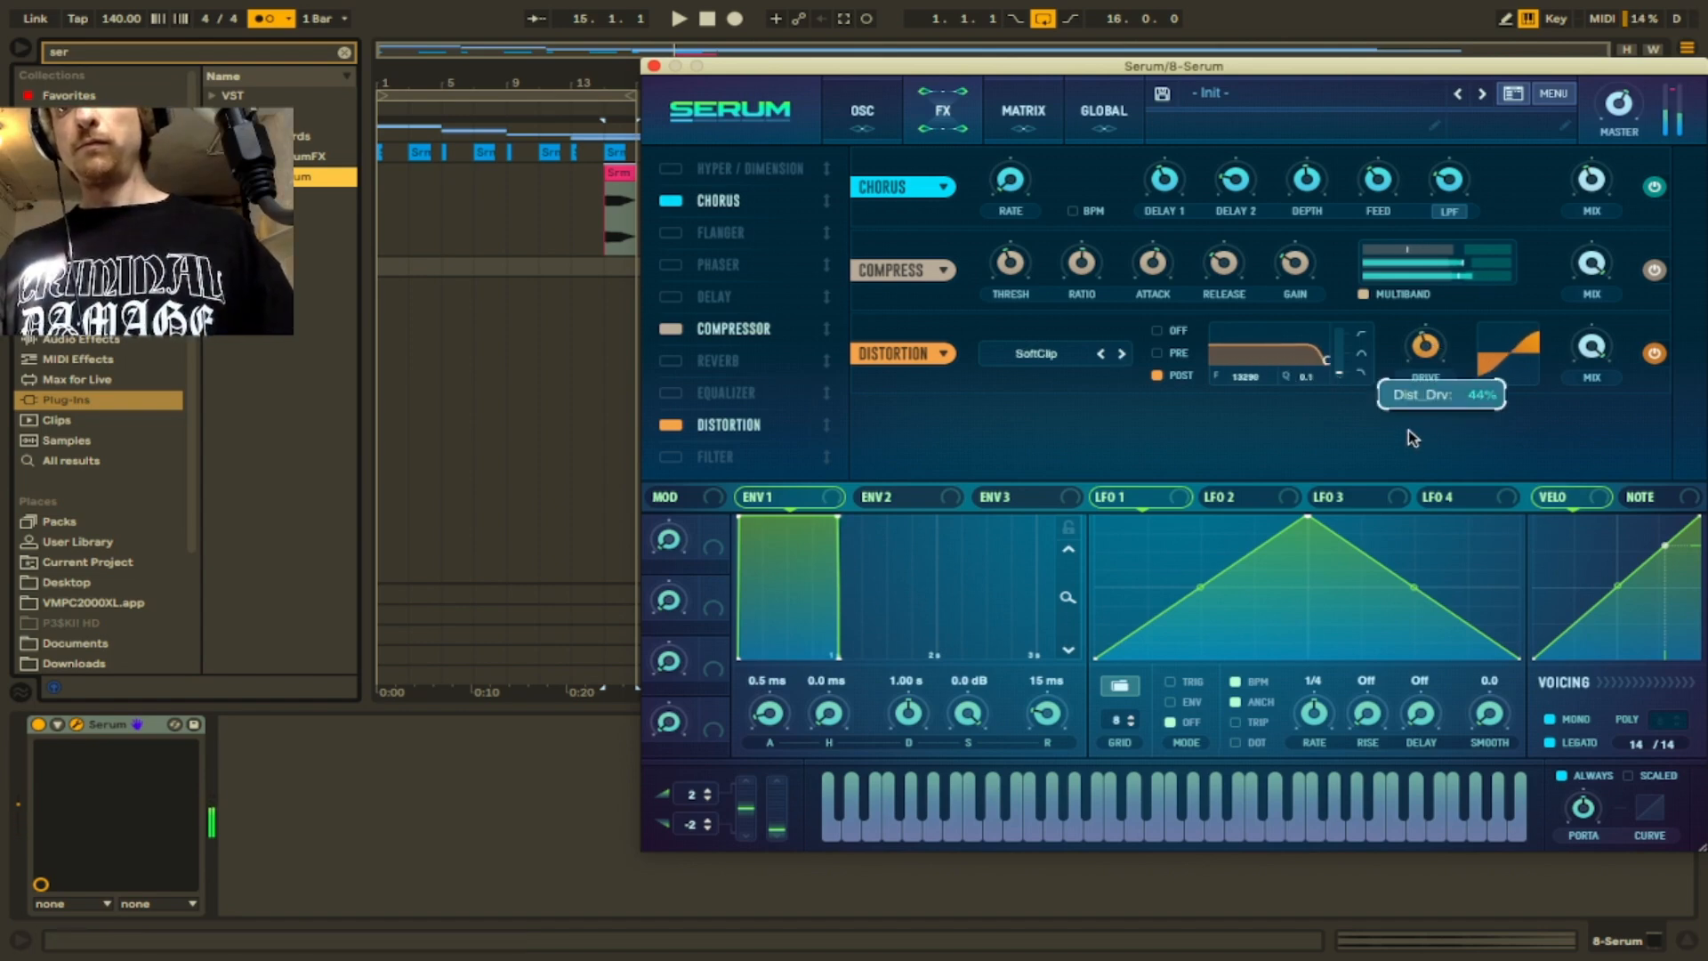
left_click_drag(734, 404, 745, 202)
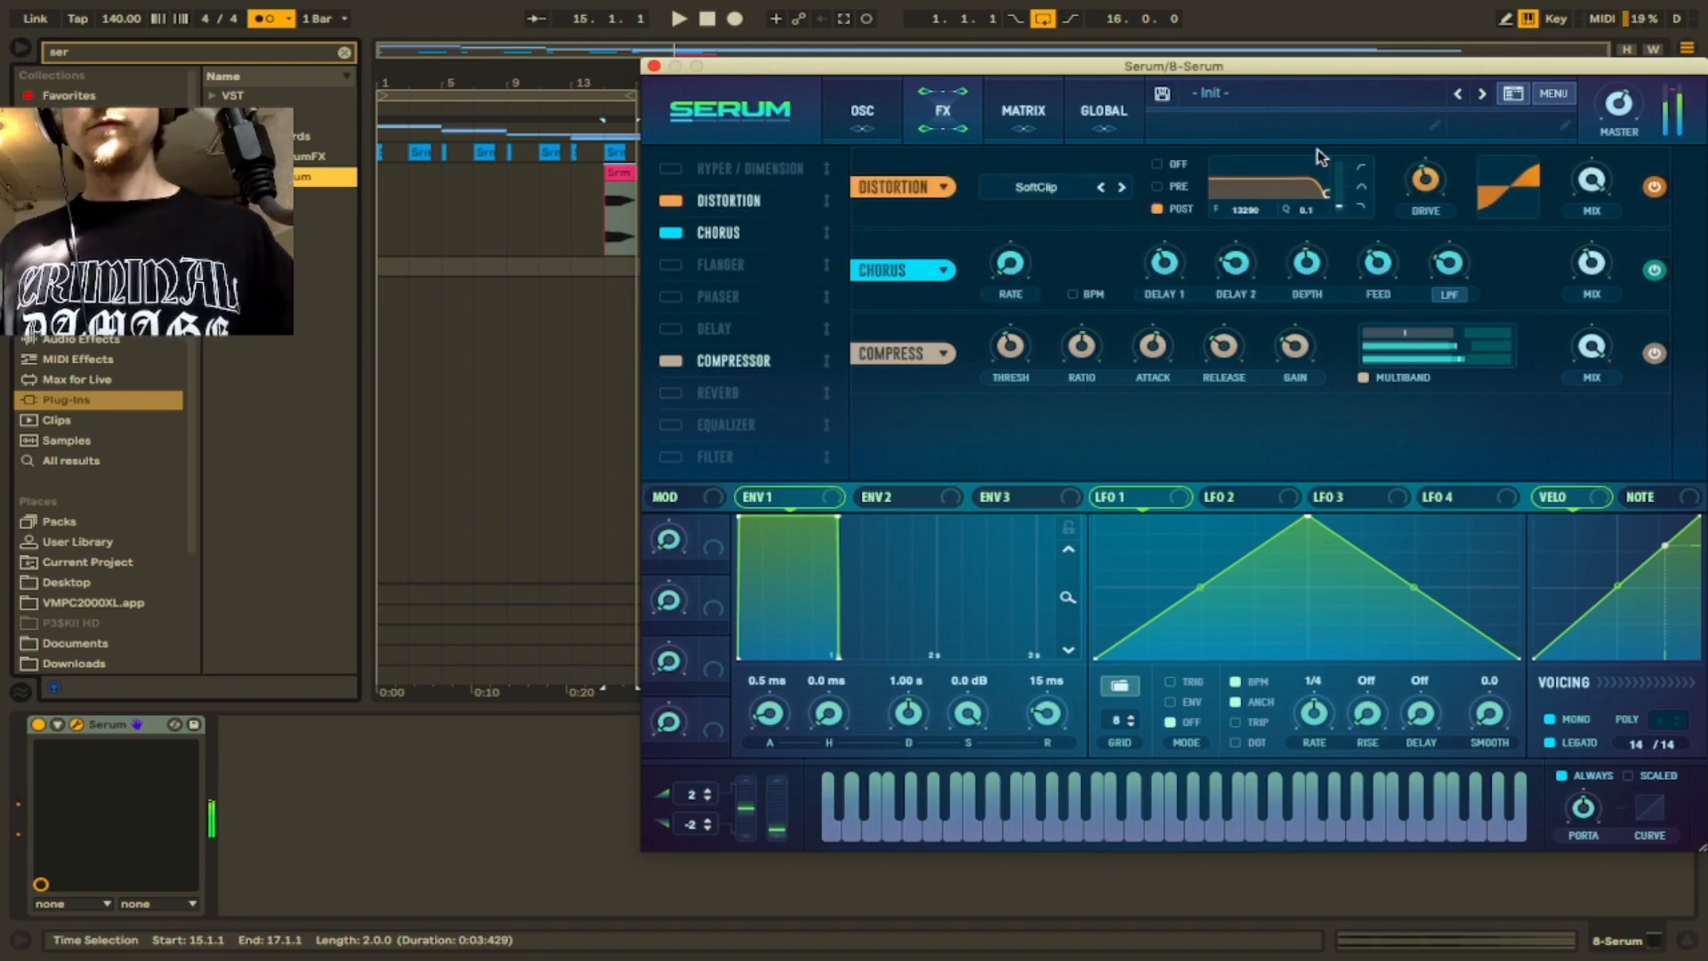
- Save the patch as the user preset "reecey one 2"
left_click(1164, 93)
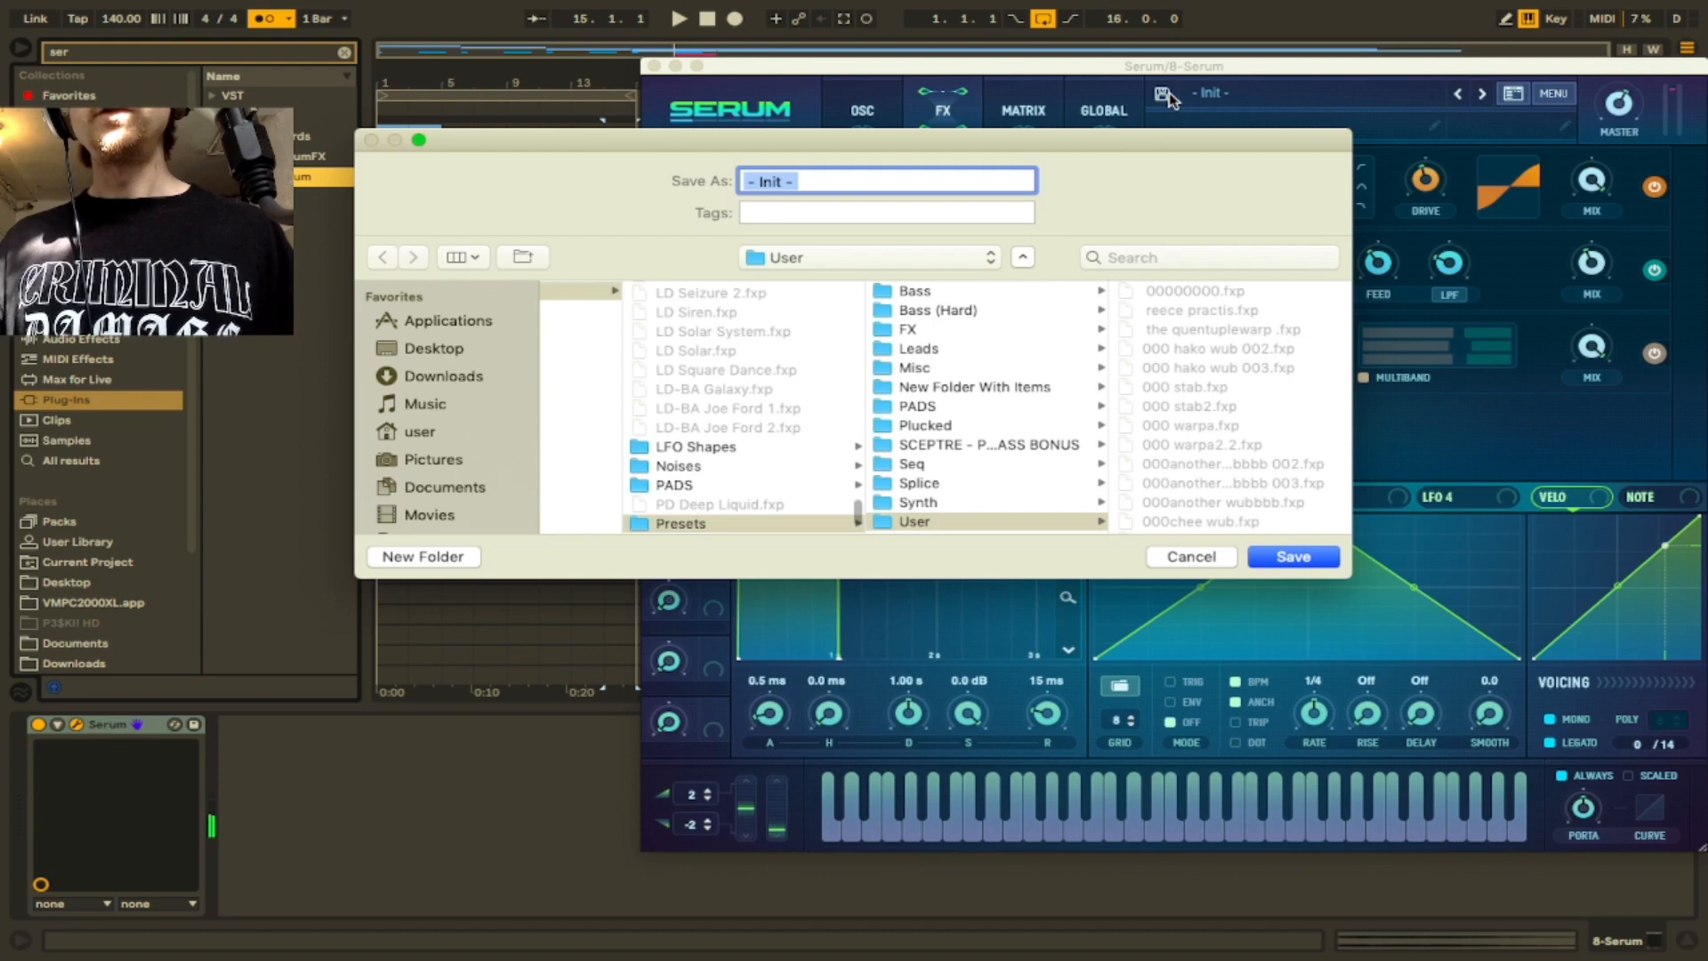
type("reecey one 2")
key("Return")
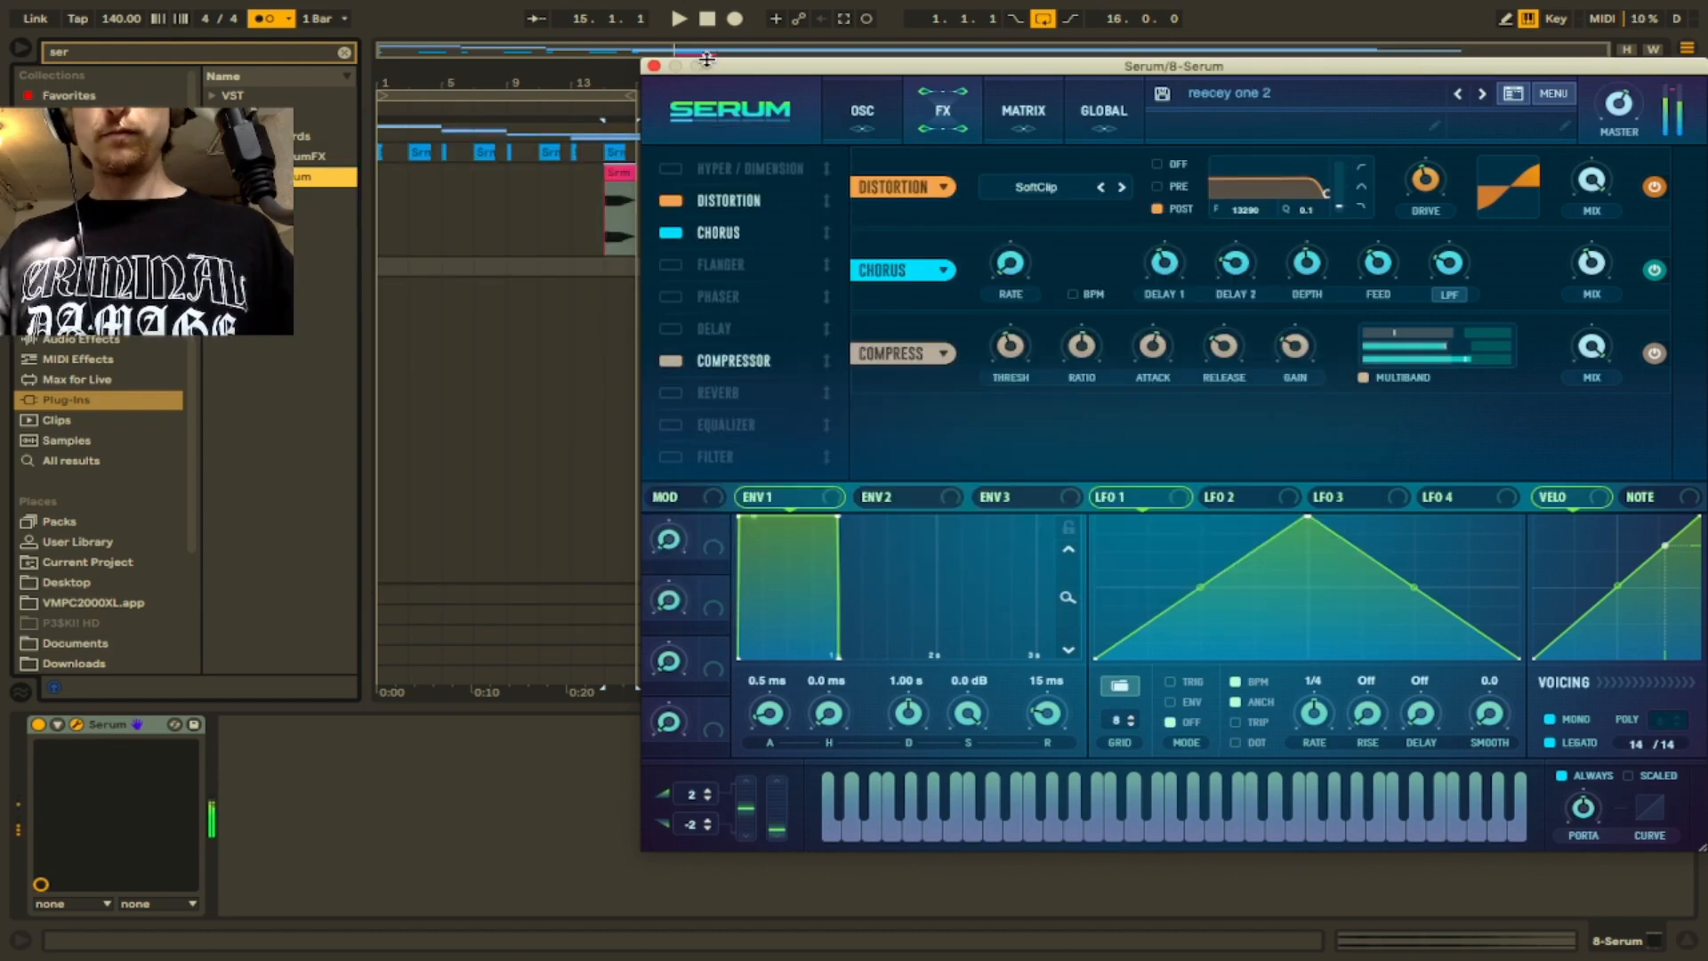
- Build a two-bar MIDI clip at bar 7 on the Serum track, with a D#1 note followed by a second, longer note
left_click_drag(752, 66, 1358, 107)
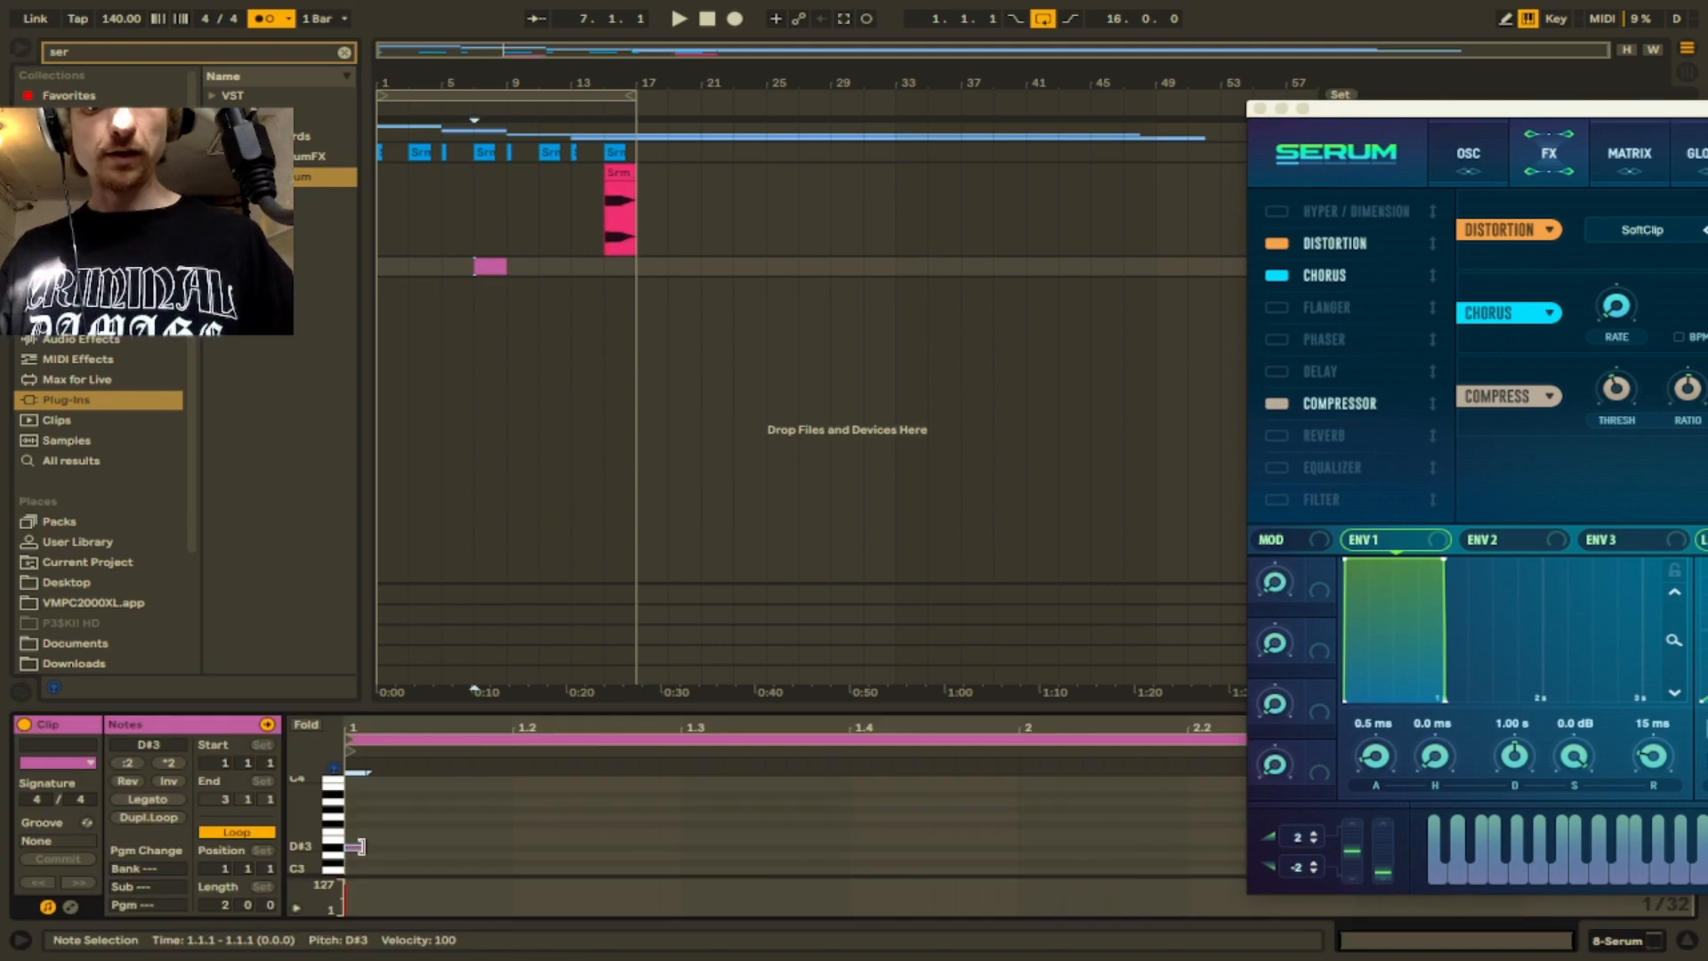
key("shift+Down")
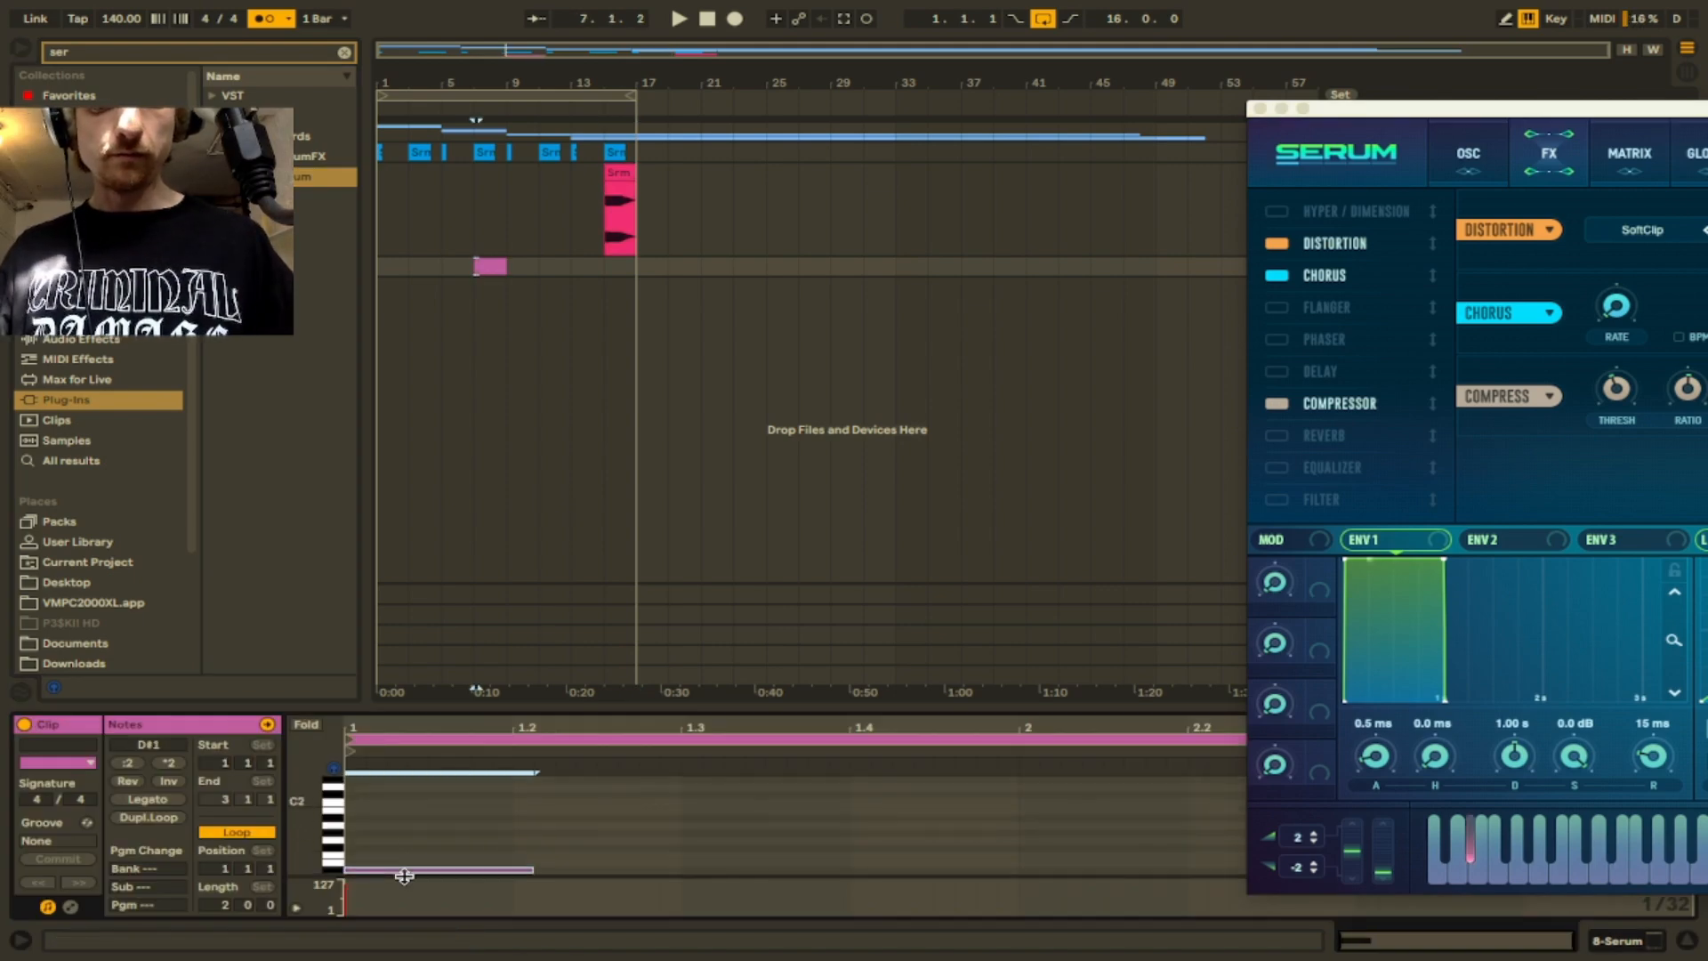
double_click(499, 832)
key("space")
left_click_drag(515, 832, 779, 832)
key("space")
- Transpose the clip's second note to E2 and play the phrase back
key("Down")
key("Down")
key("Down")
key("Down")
key("shift+Up")
key("shift+Up")
key("space")
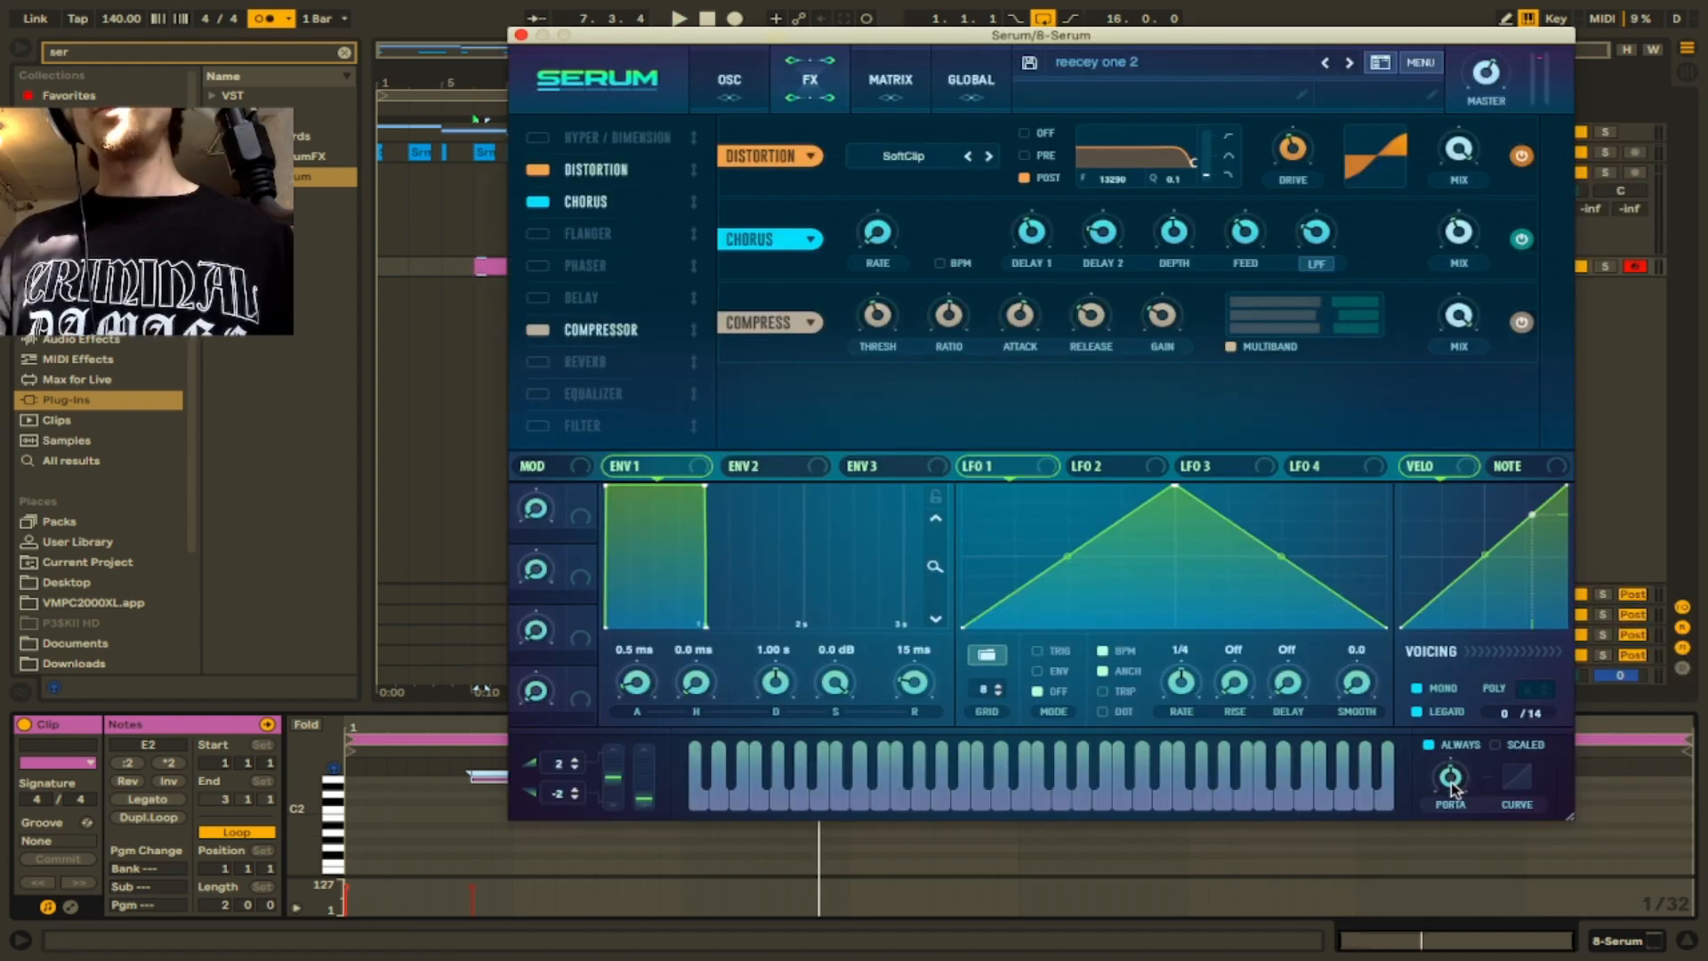
key("space")
mouse_move(1451, 783)
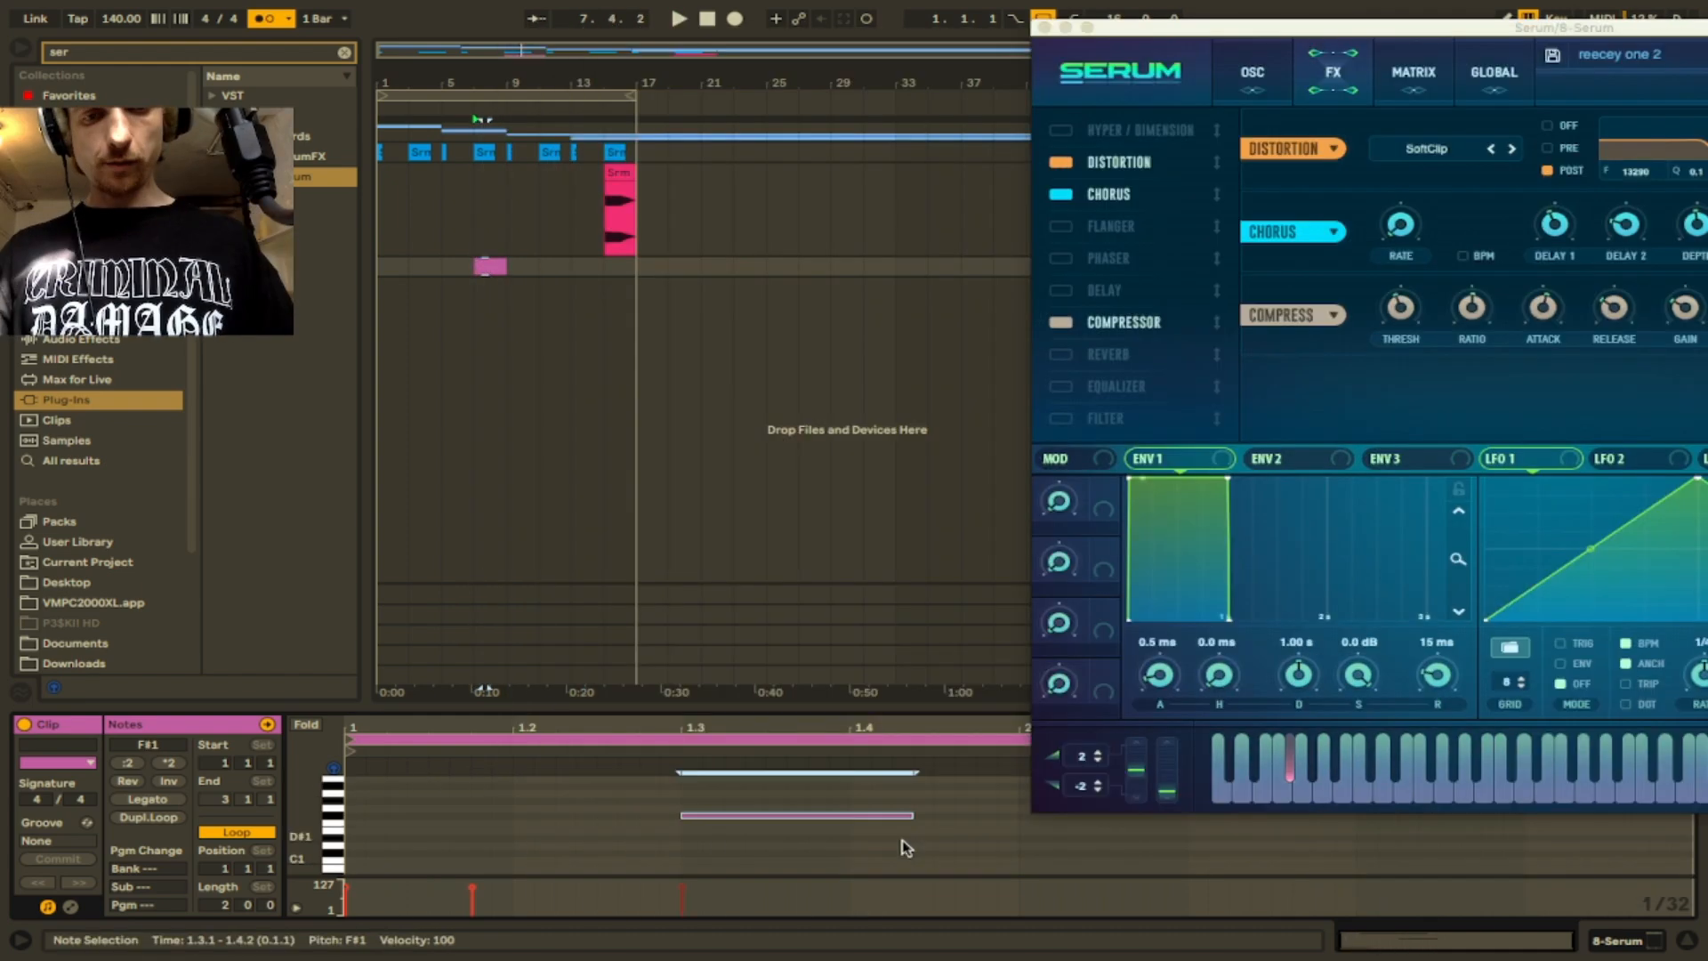
- Transpose the clip's last note down to D#0 and audition the finished bass phrase
key("Down")
key("Down")
key("Down")
key("Down")
key("Down")
key("Down")
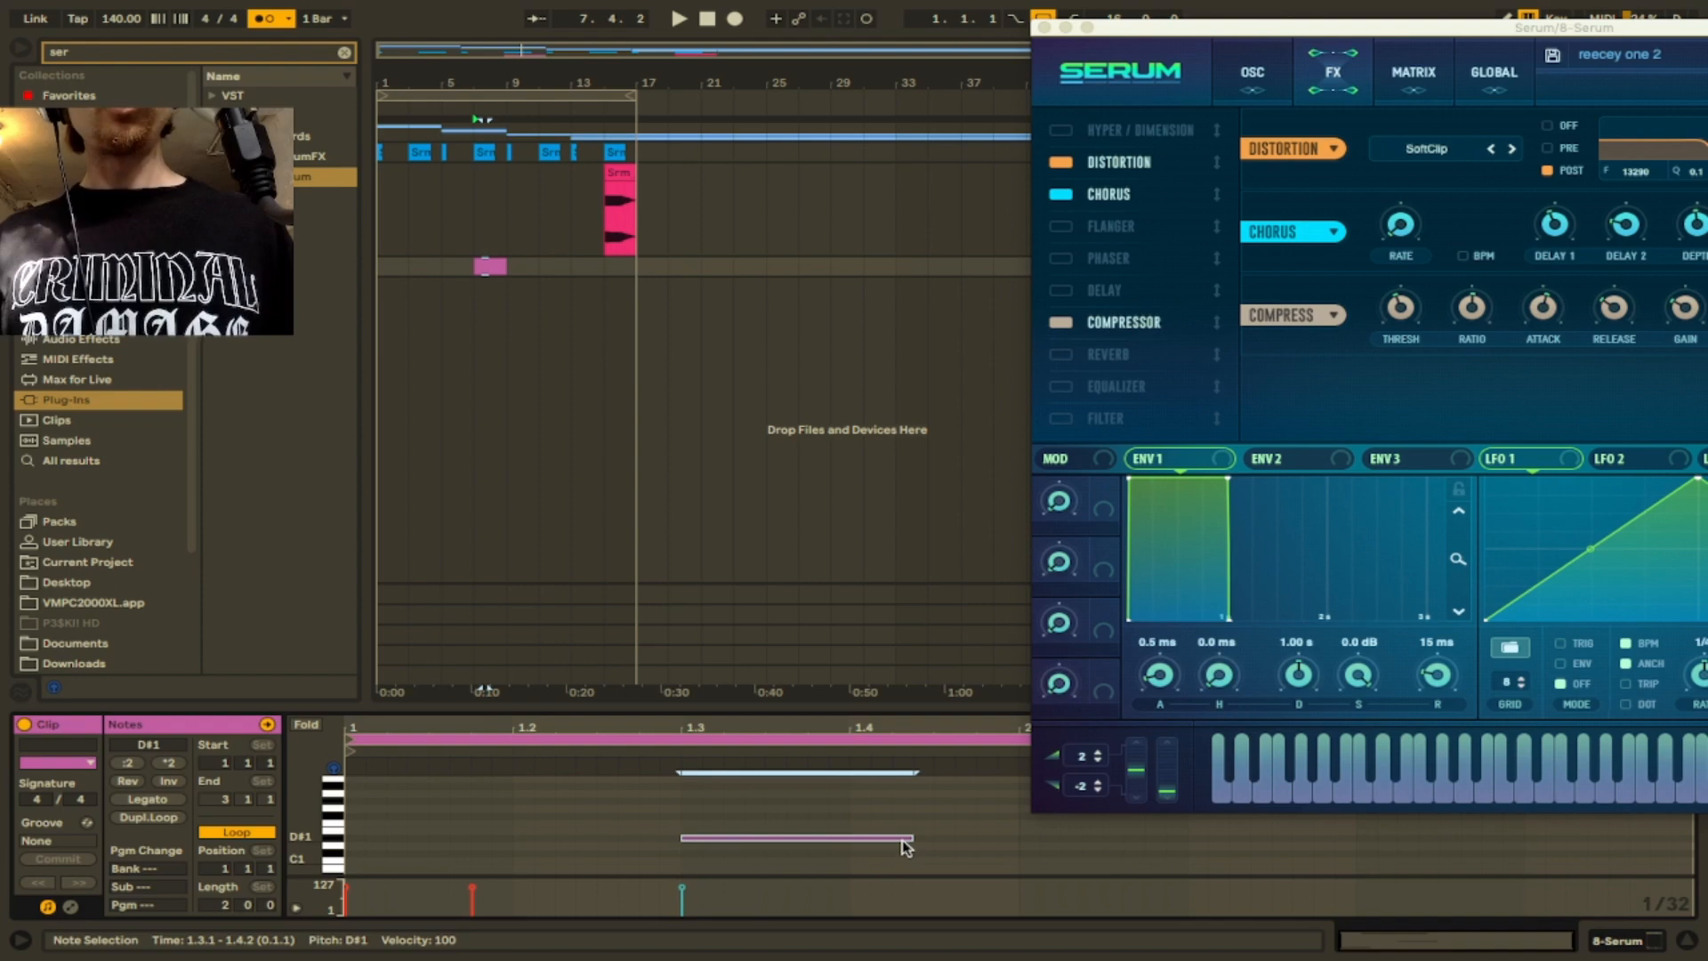
key("Down")
key("Down")
key("Down")
key("Down")
key("Down")
key("Down")
key("Down")
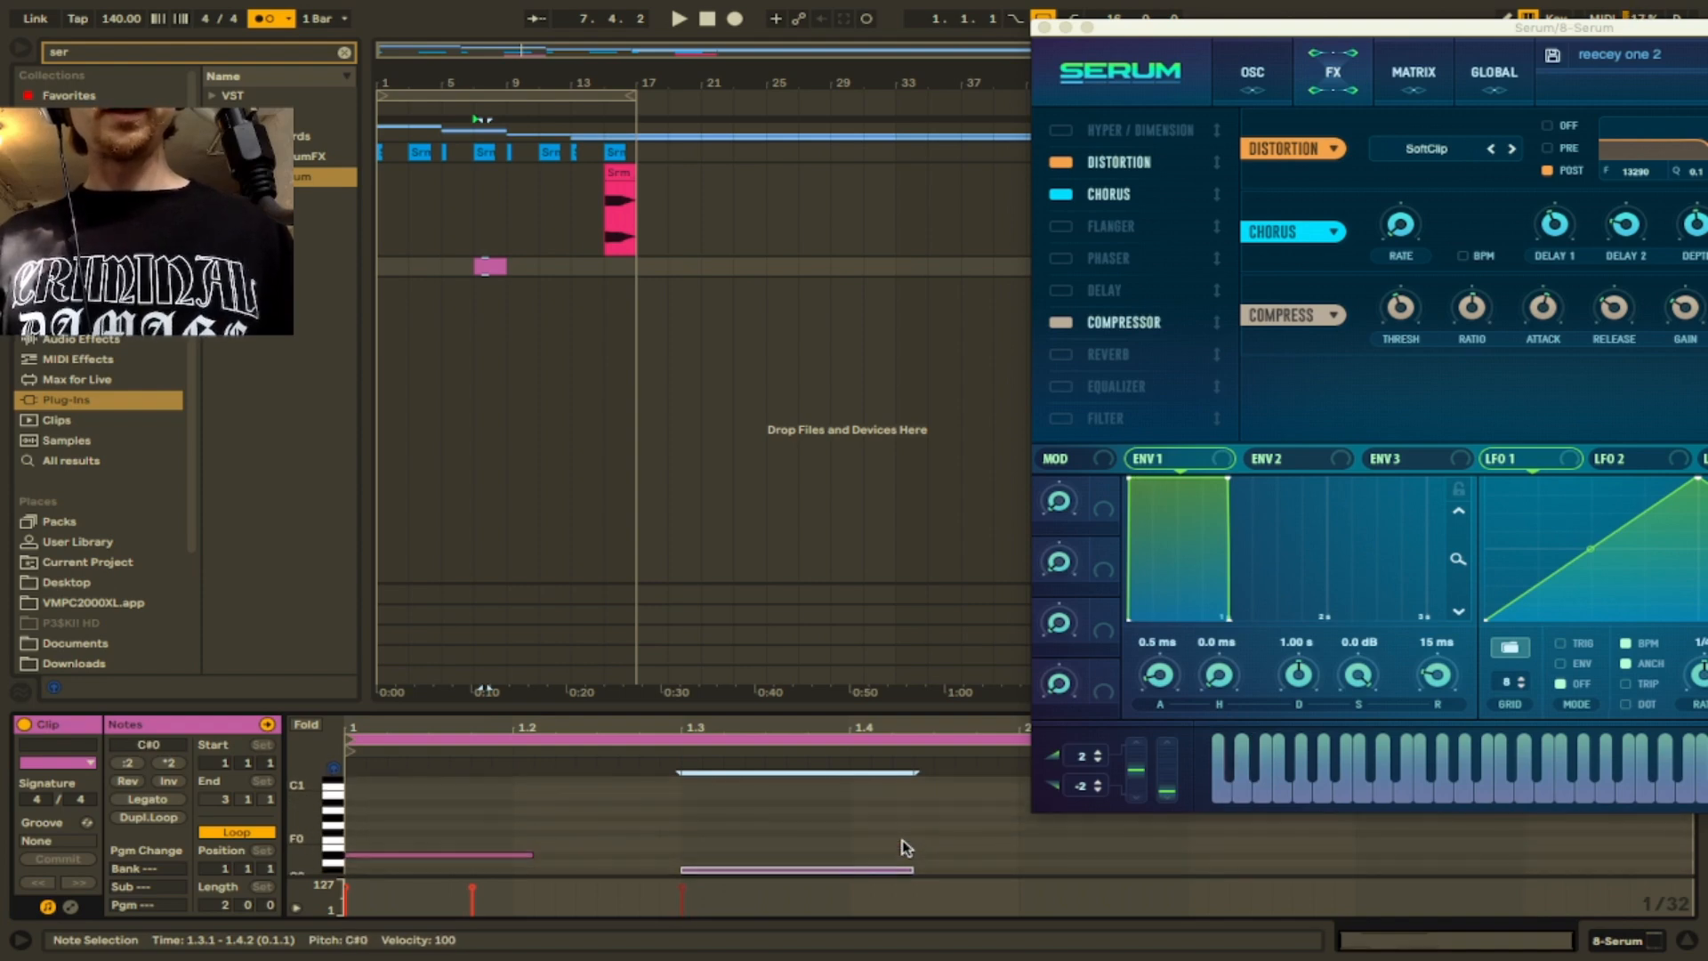
key("Up")
key("Up")
key("Up")
key("space")
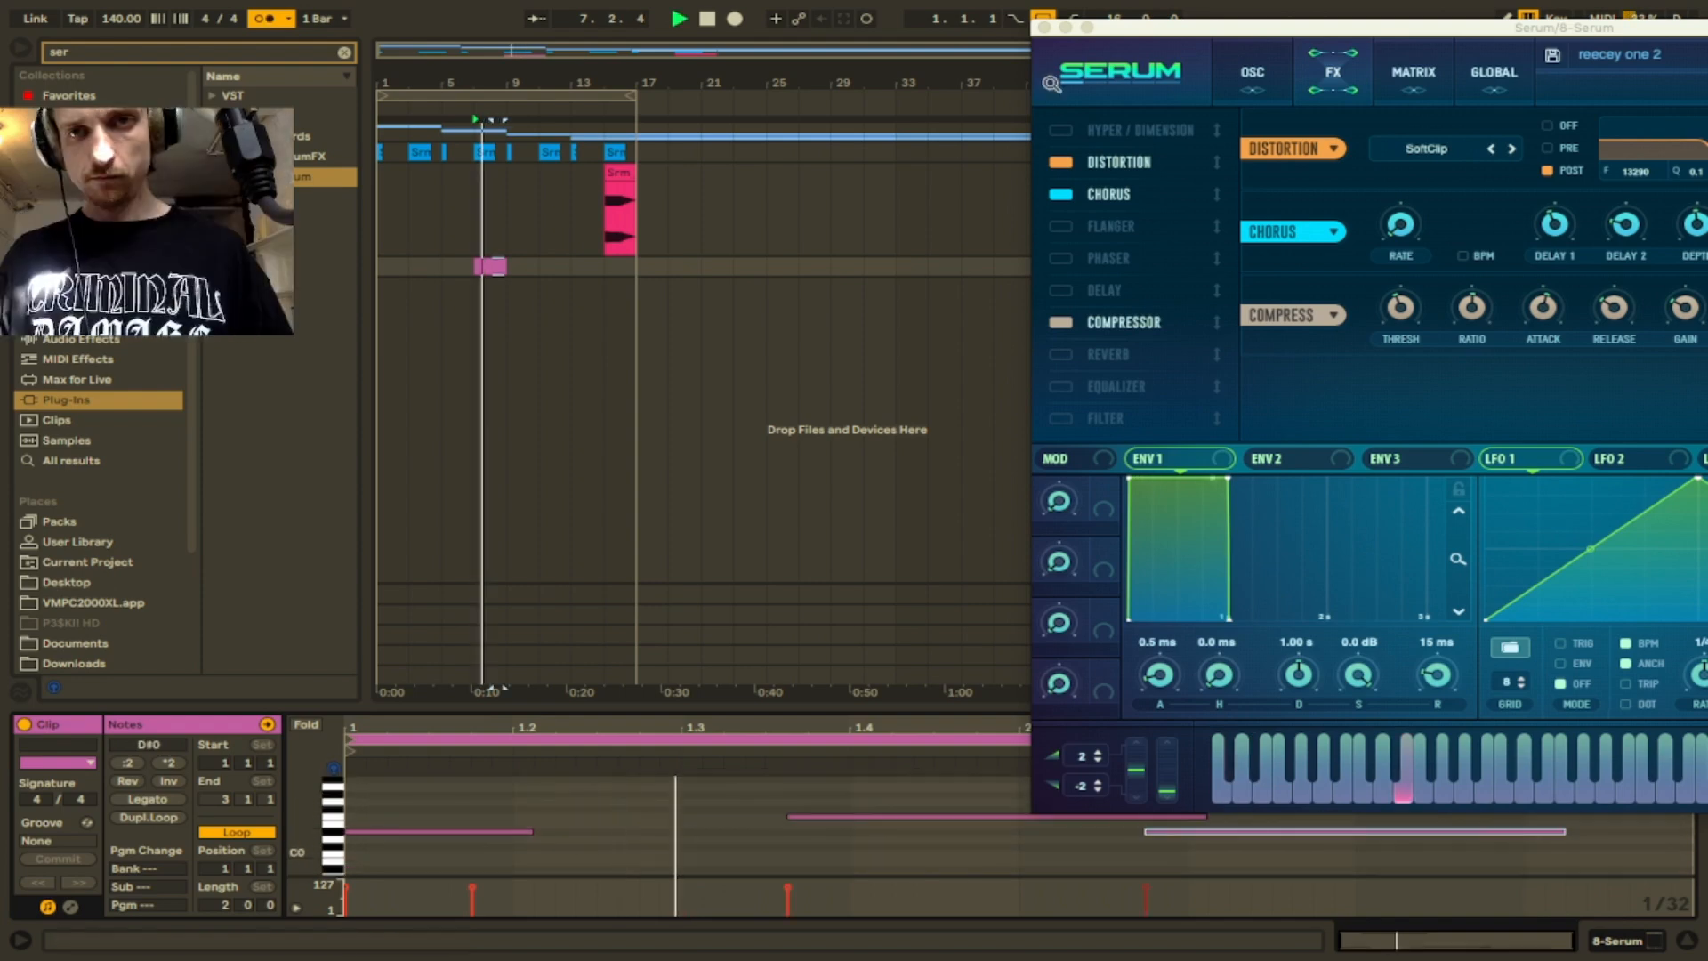
- Close the synth window, then freeze and flatten the Serum track to audio
left_click(1045, 32)
key("space")
right_click(1370, 266)
left_click(1425, 393)
right_click(1385, 267)
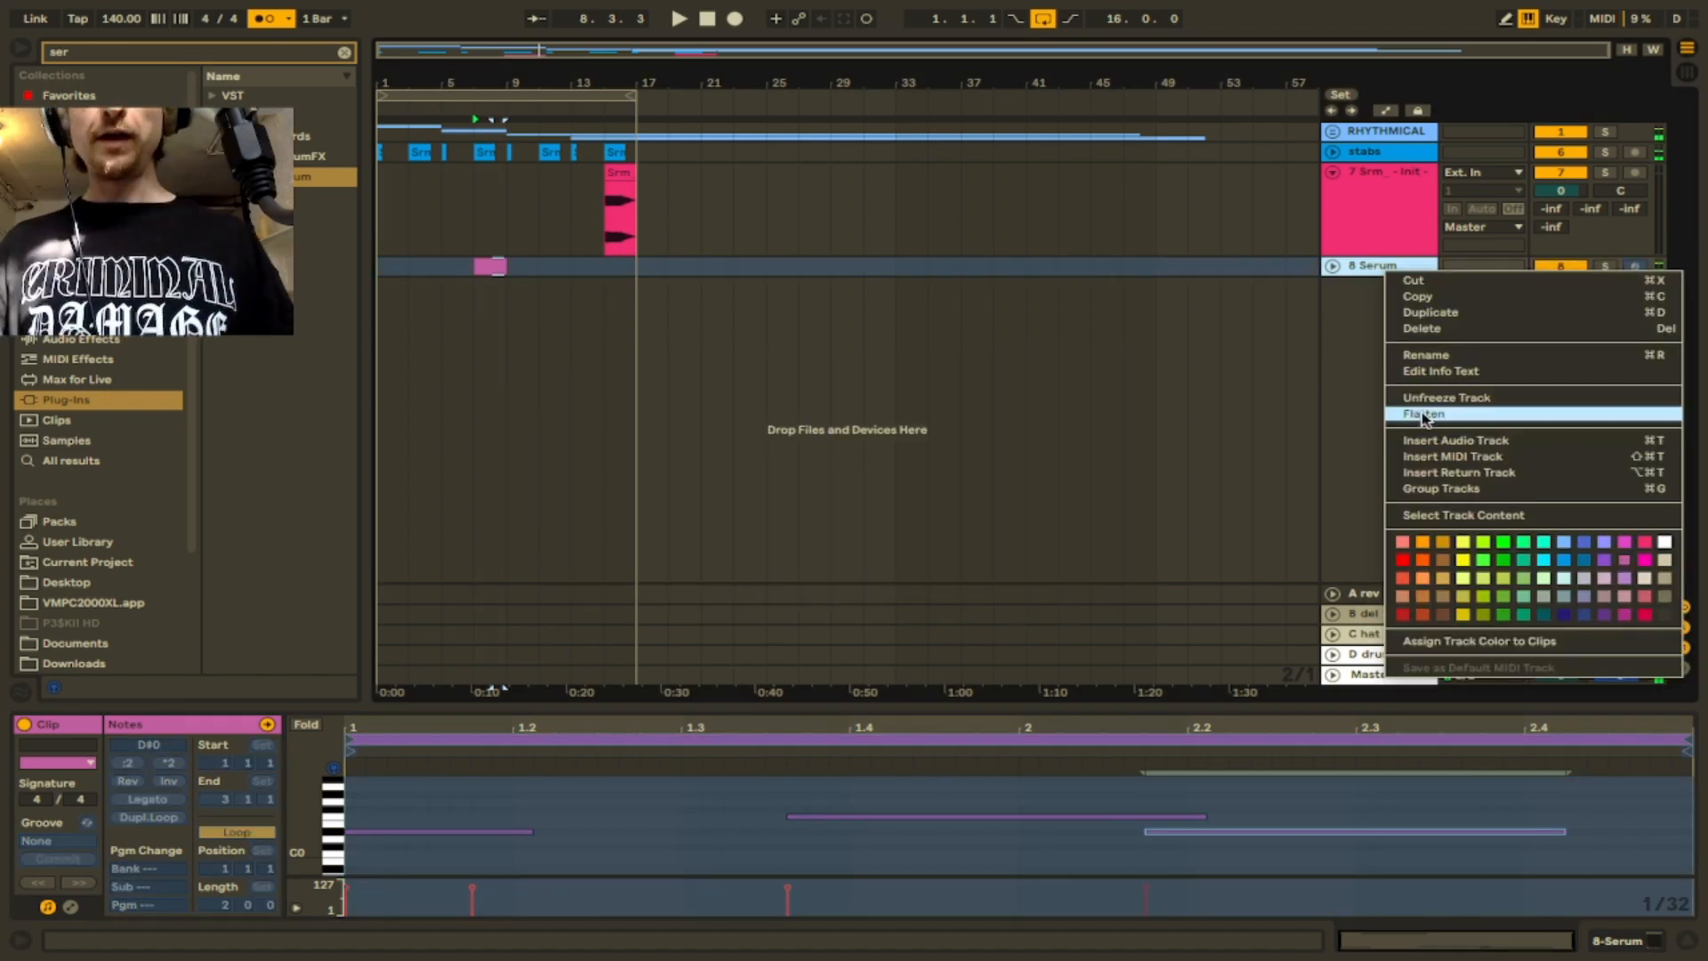
left_click(1425, 414)
- Add the Fracture effect to the flattened track, set its dry/wet to about 0.48 and play the result
key("super+f")
type("frac")
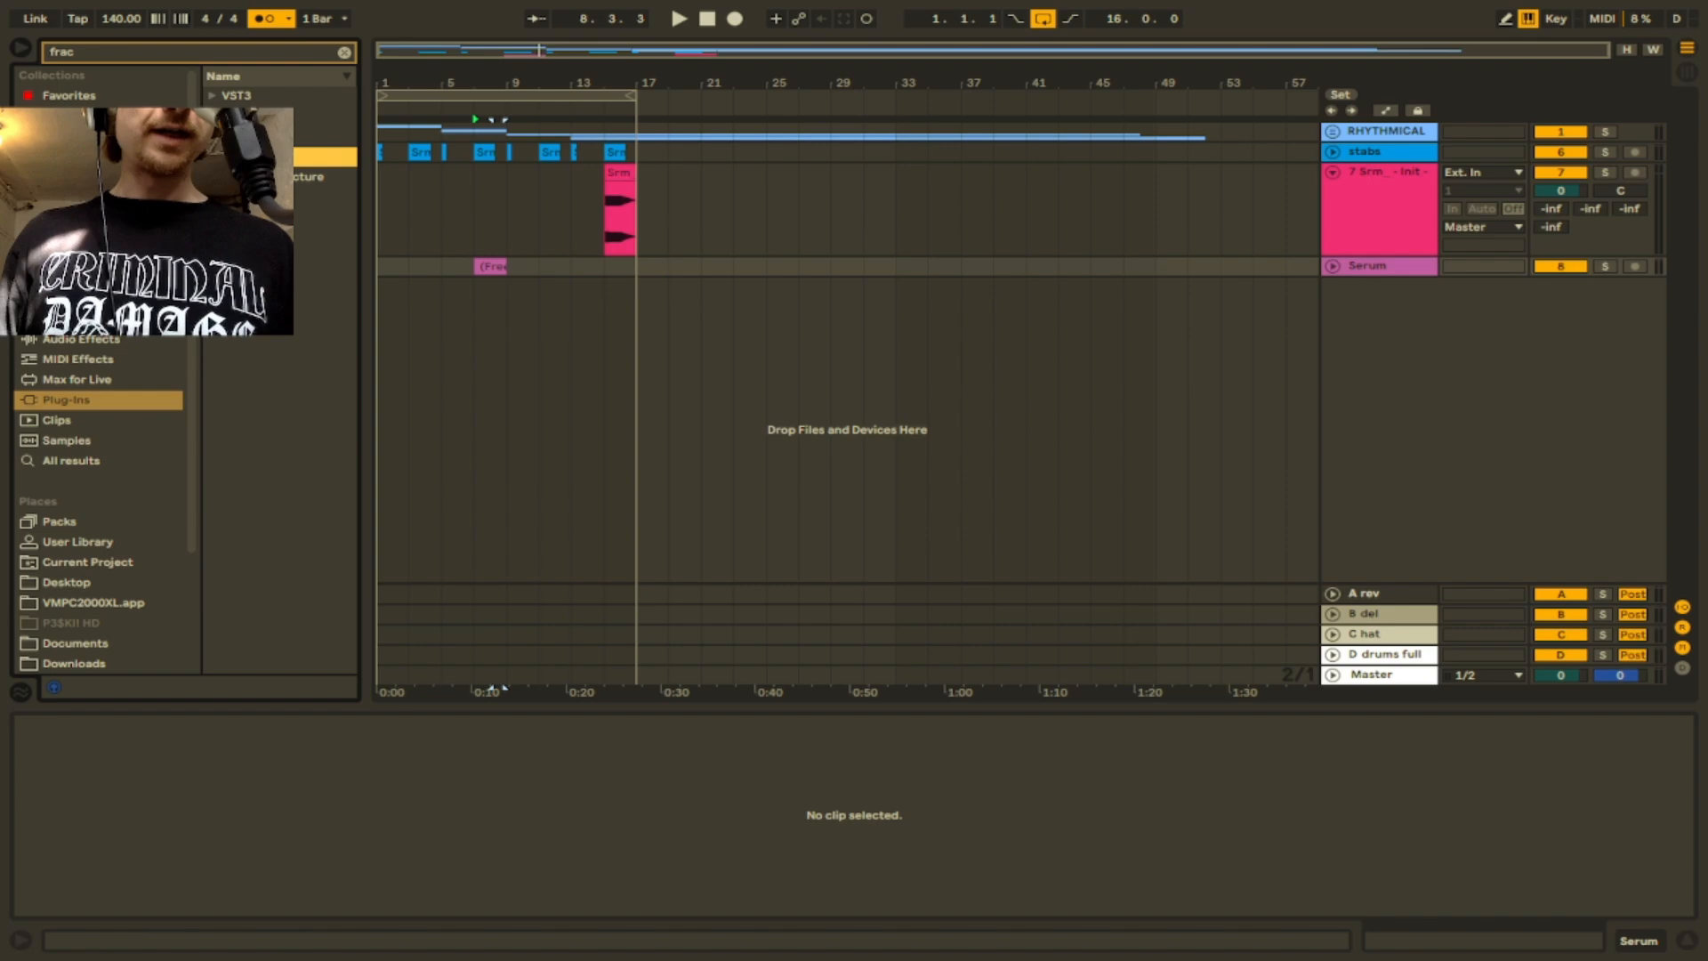
key("Down")
key("Return")
key("space")
left_click_drag(246, 889, 255, 889)
key("space")
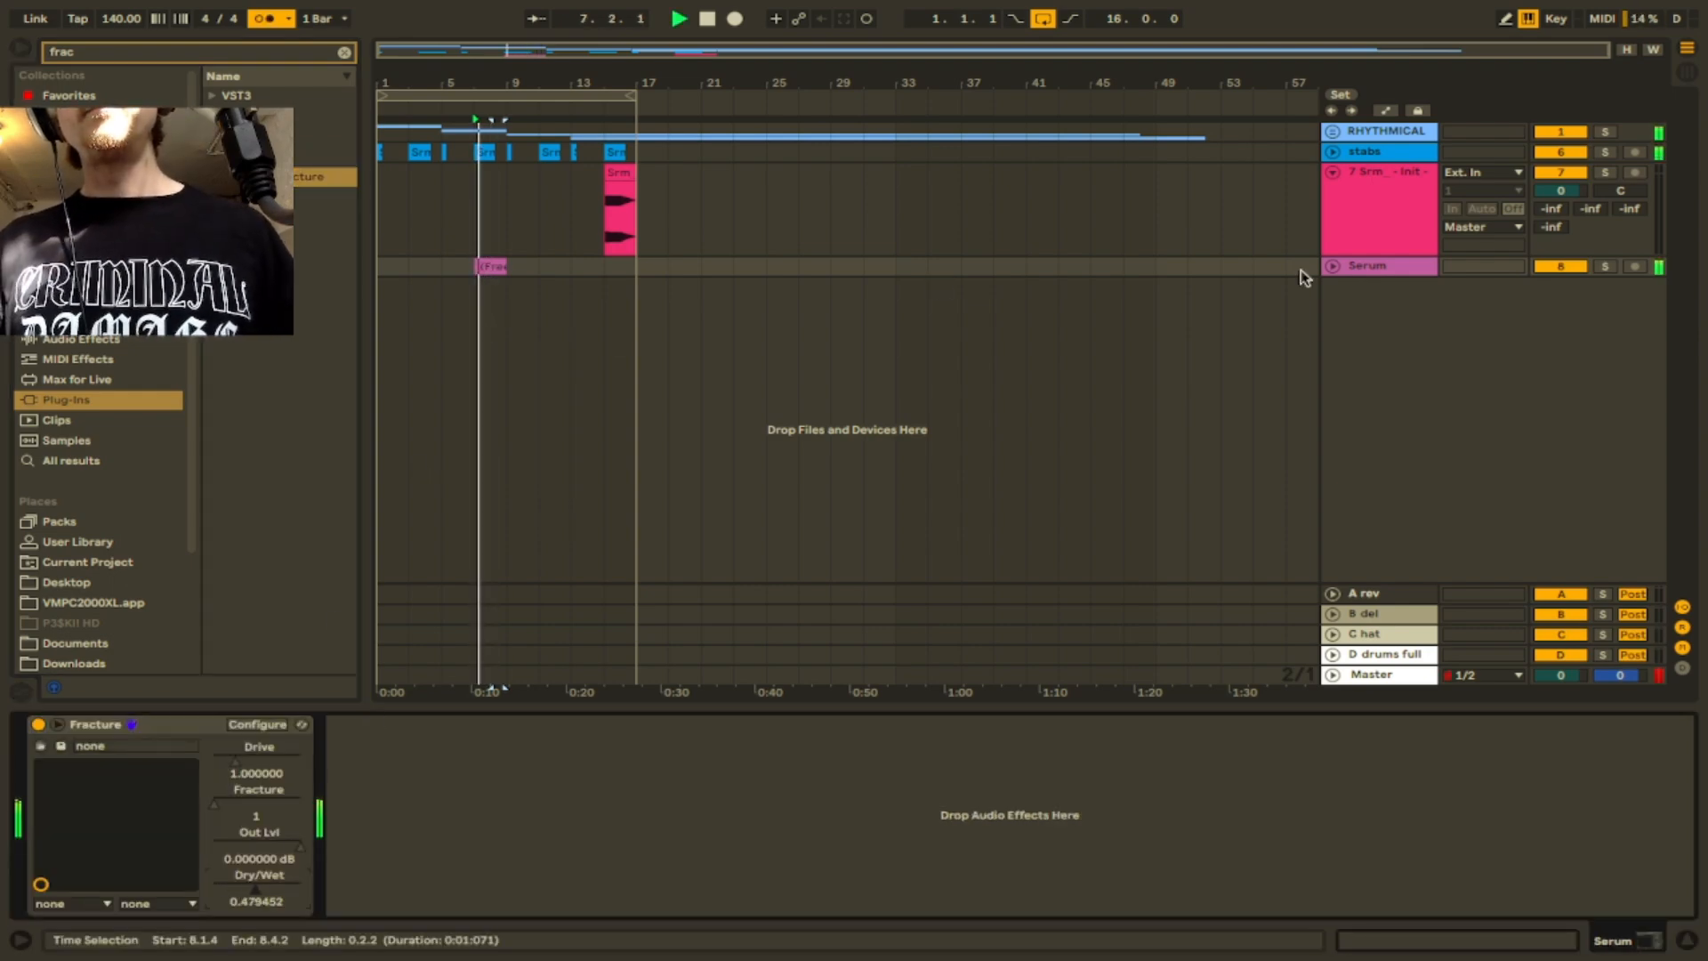
- Rename the two bass tracks "noise" and "reec", and group them into a collapsed group named "NRG pockets"
left_click(1393, 230)
key("space")
type("noise")
key("Tab")
key("ctrl+g")
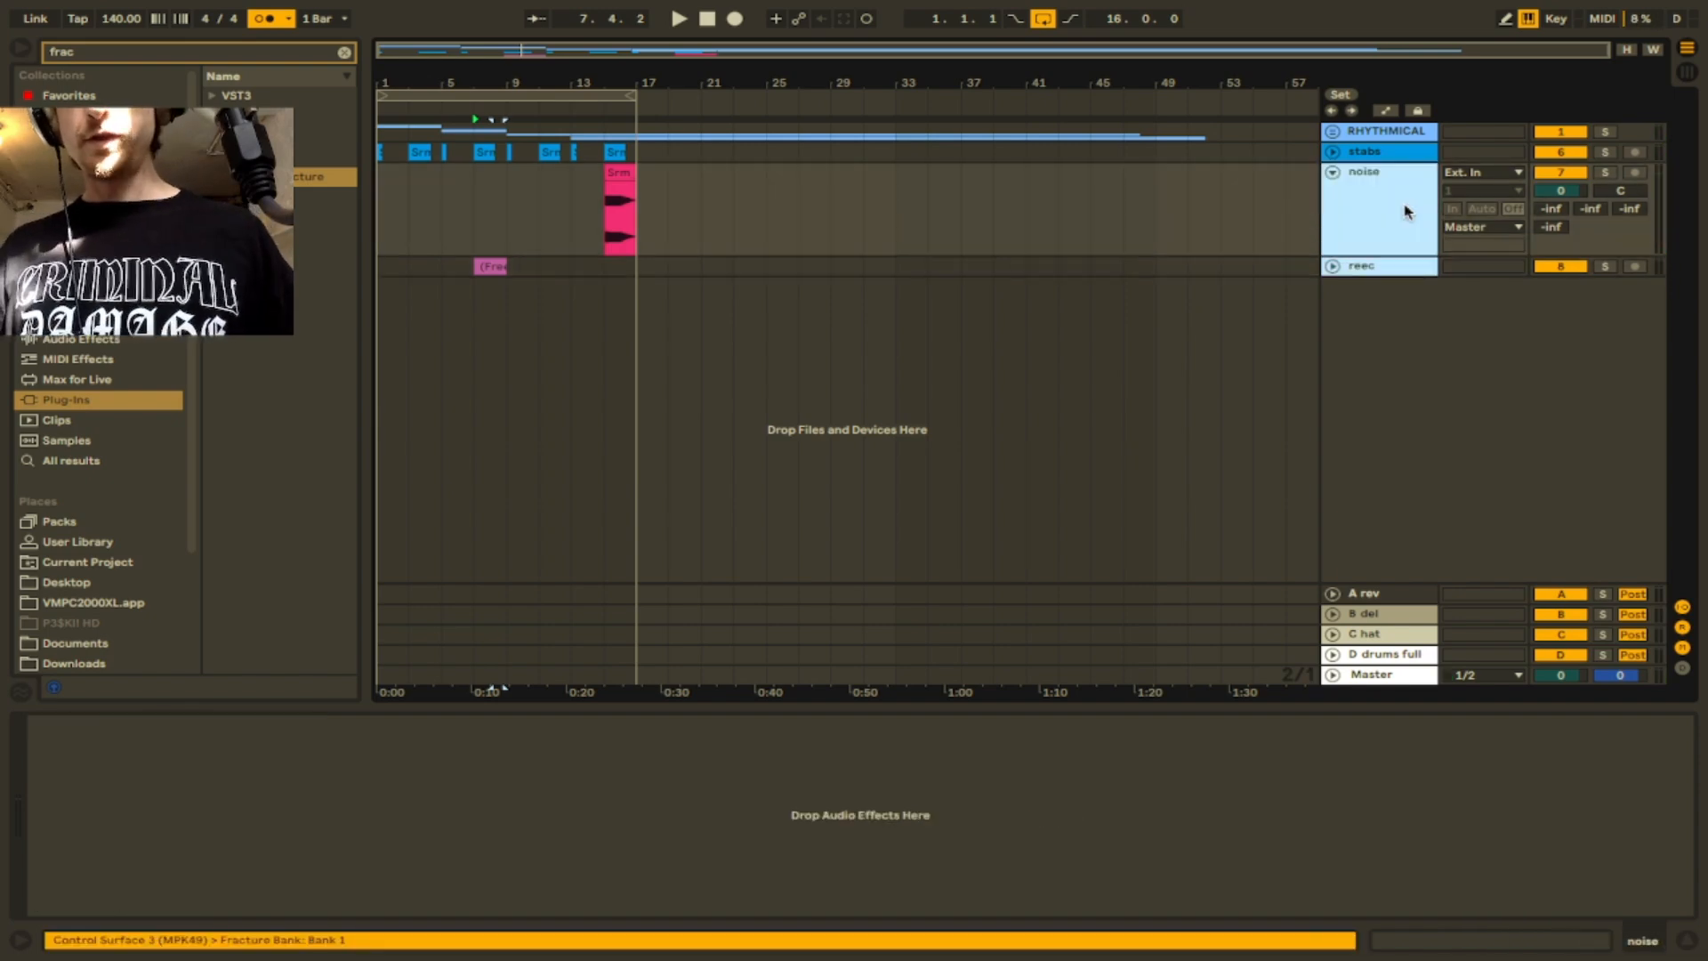
left_click(1372, 198)
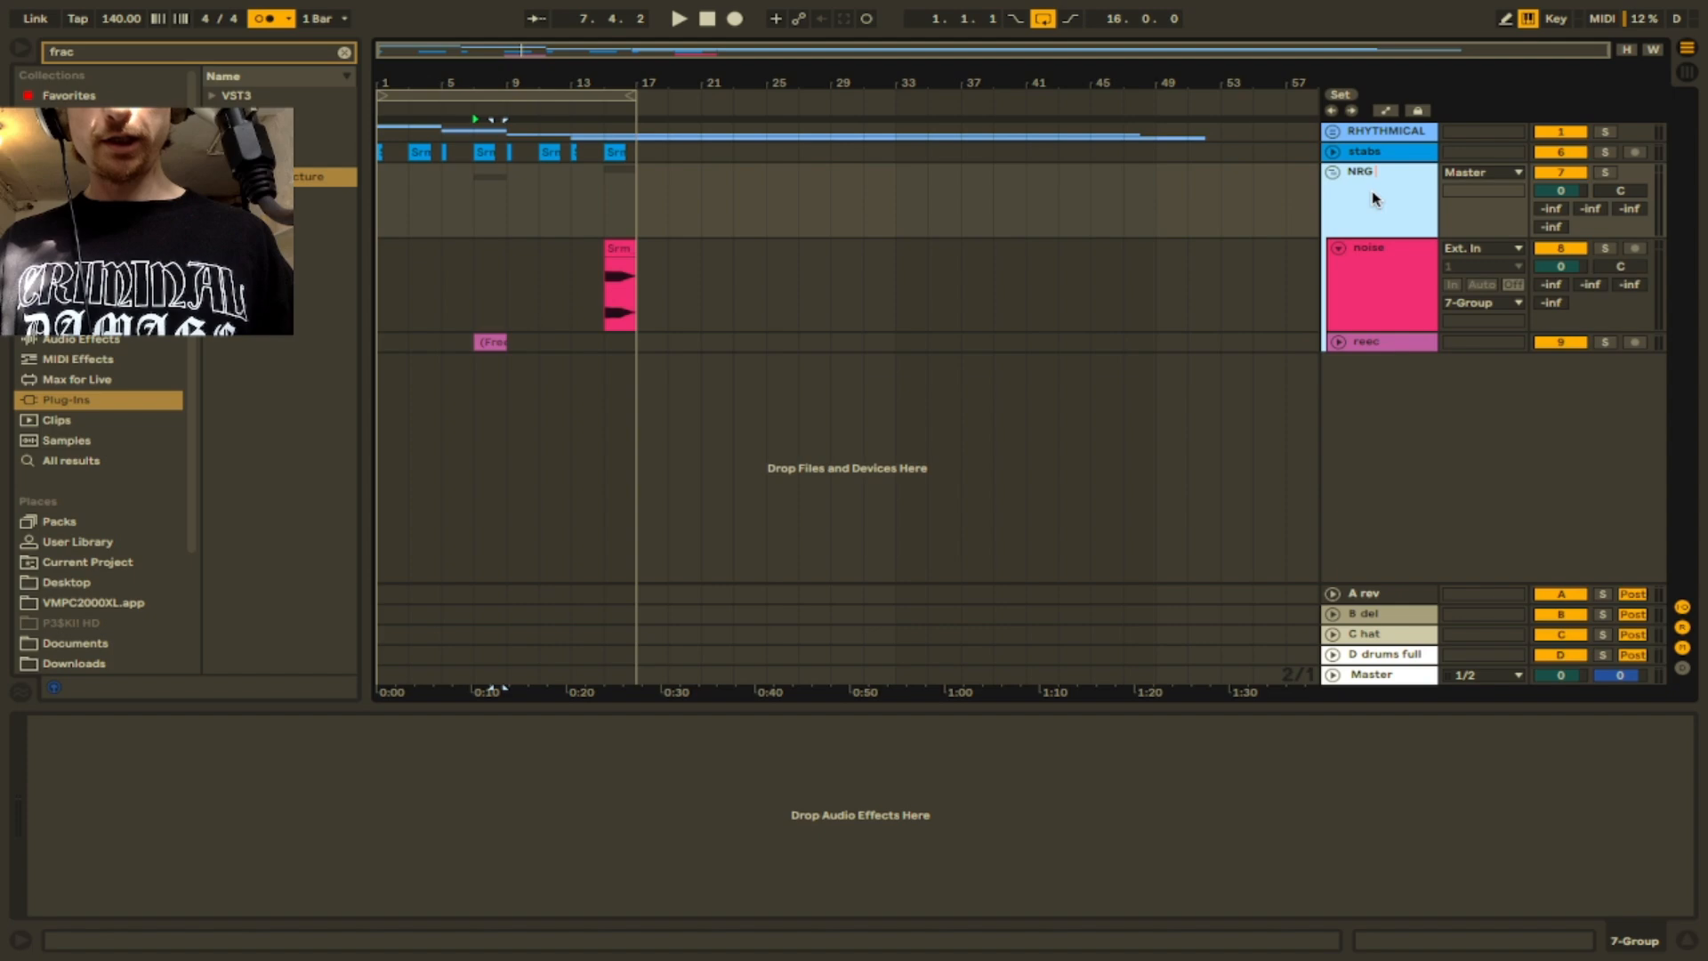
left_click(1332, 172)
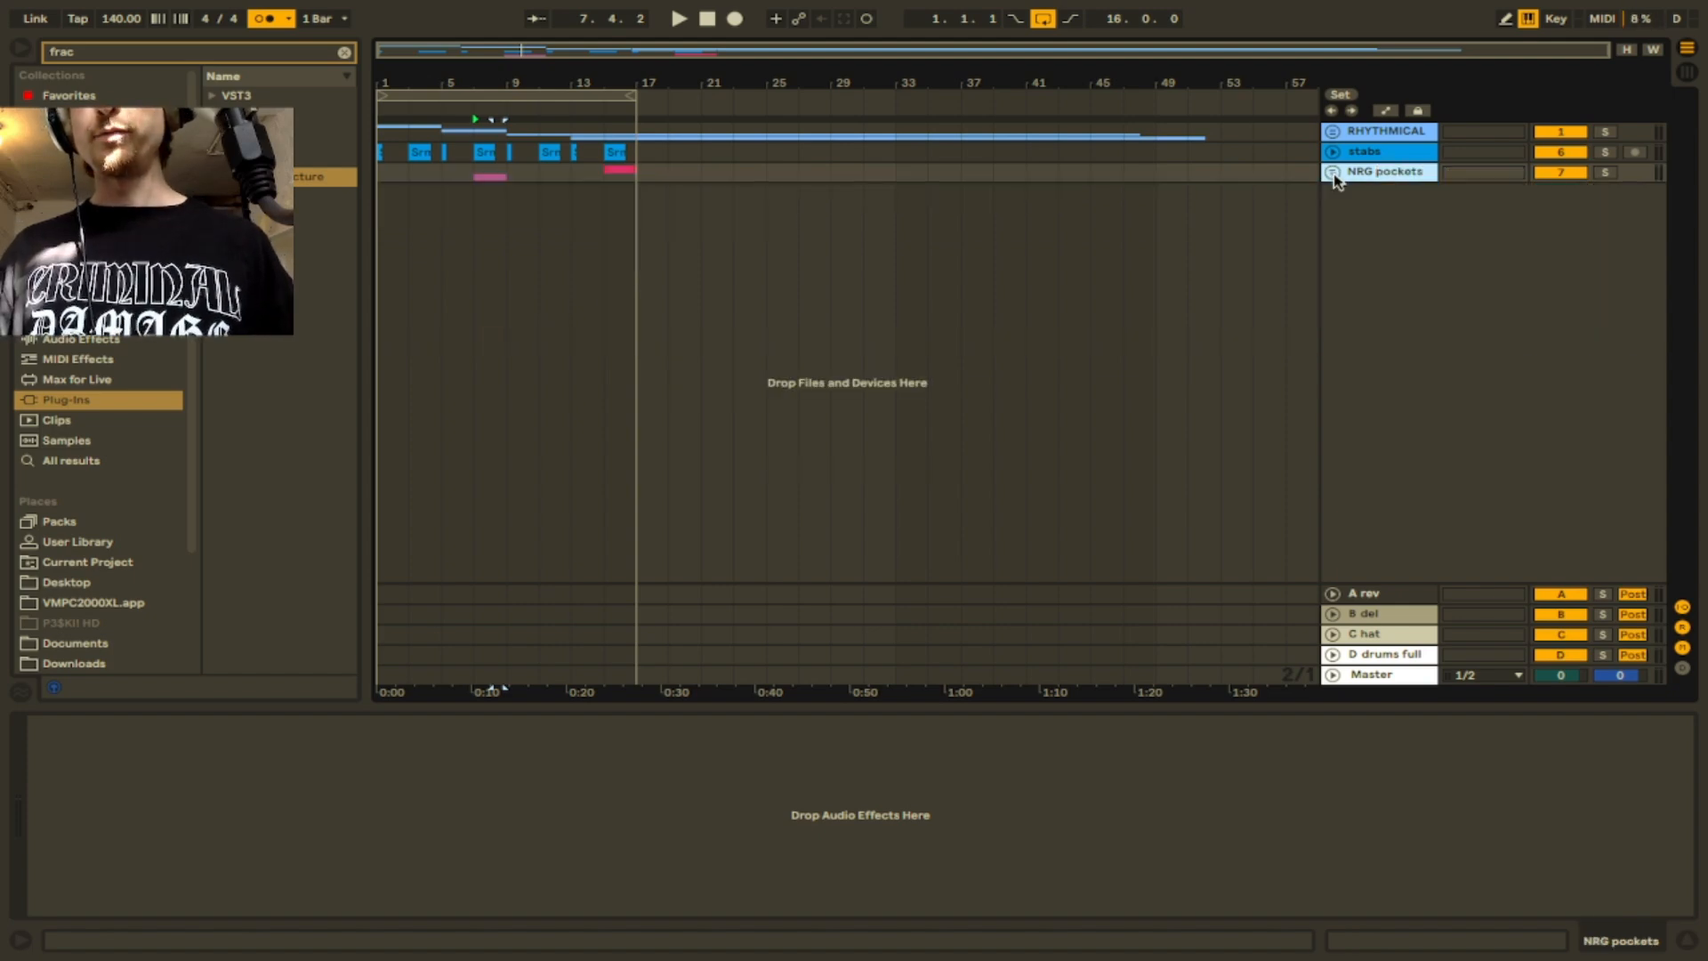
- Move the stabs track above RHYTHMICAL, rename it "STABS" and play the arrangement
mouse_move(1334, 154)
left_mouse_down()
mouse_move(1366, 151)
mouse_move(1359, 133)
left_mouse_up()
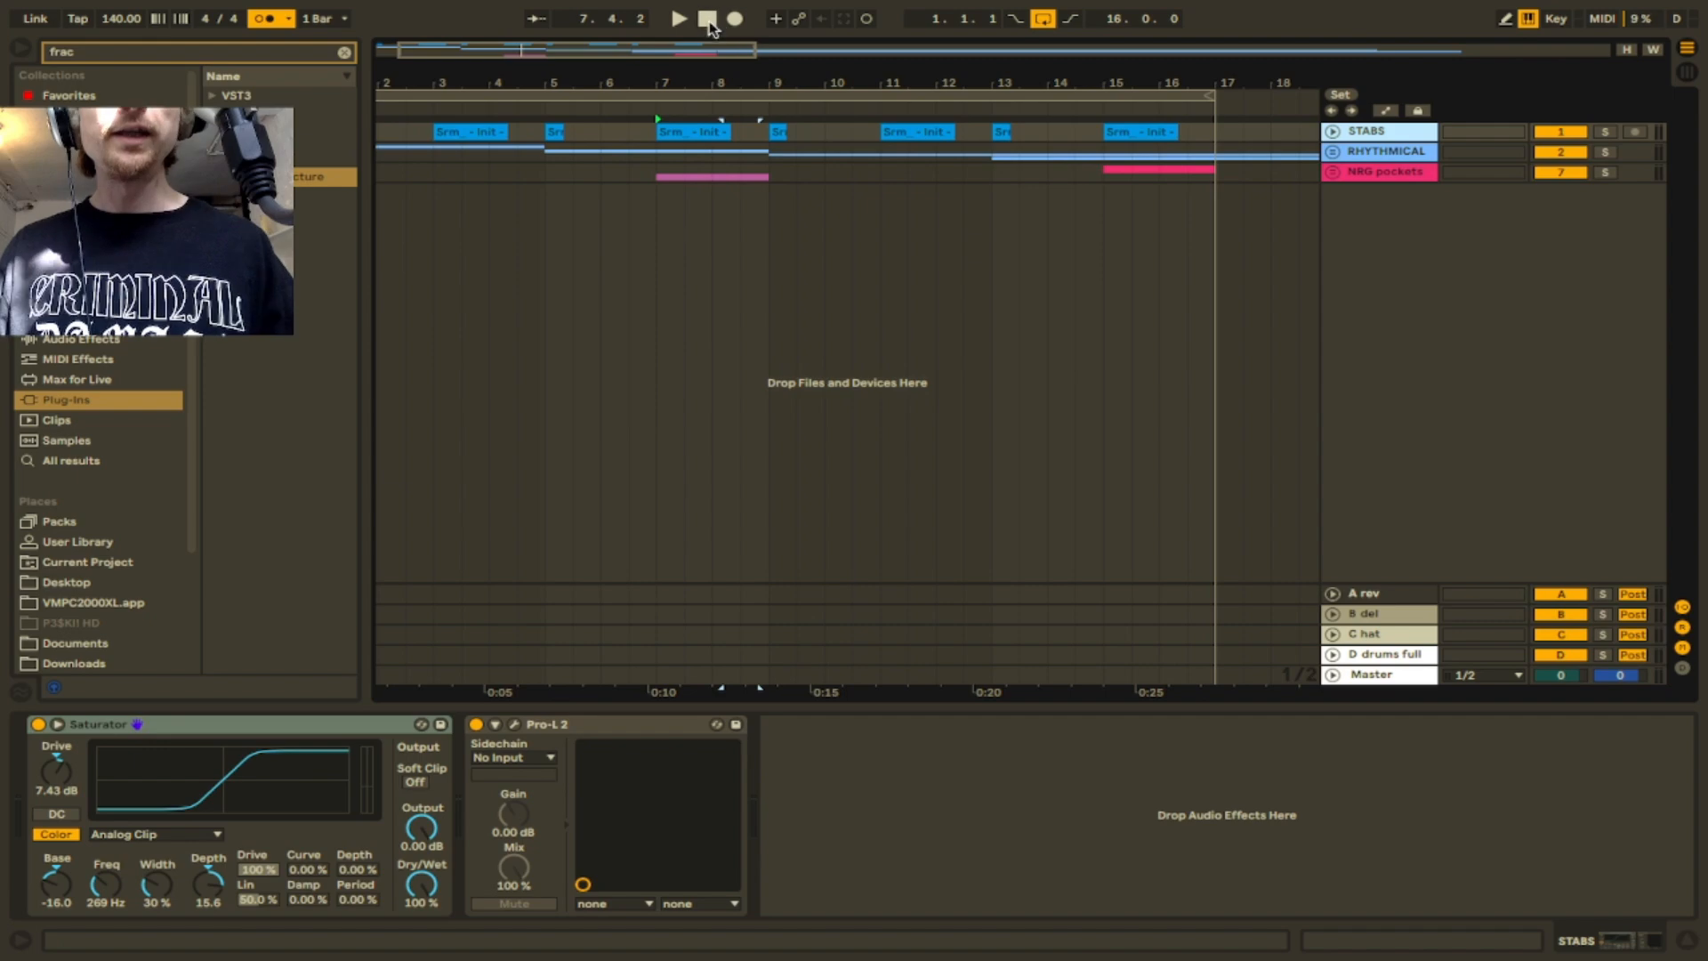
key("space")
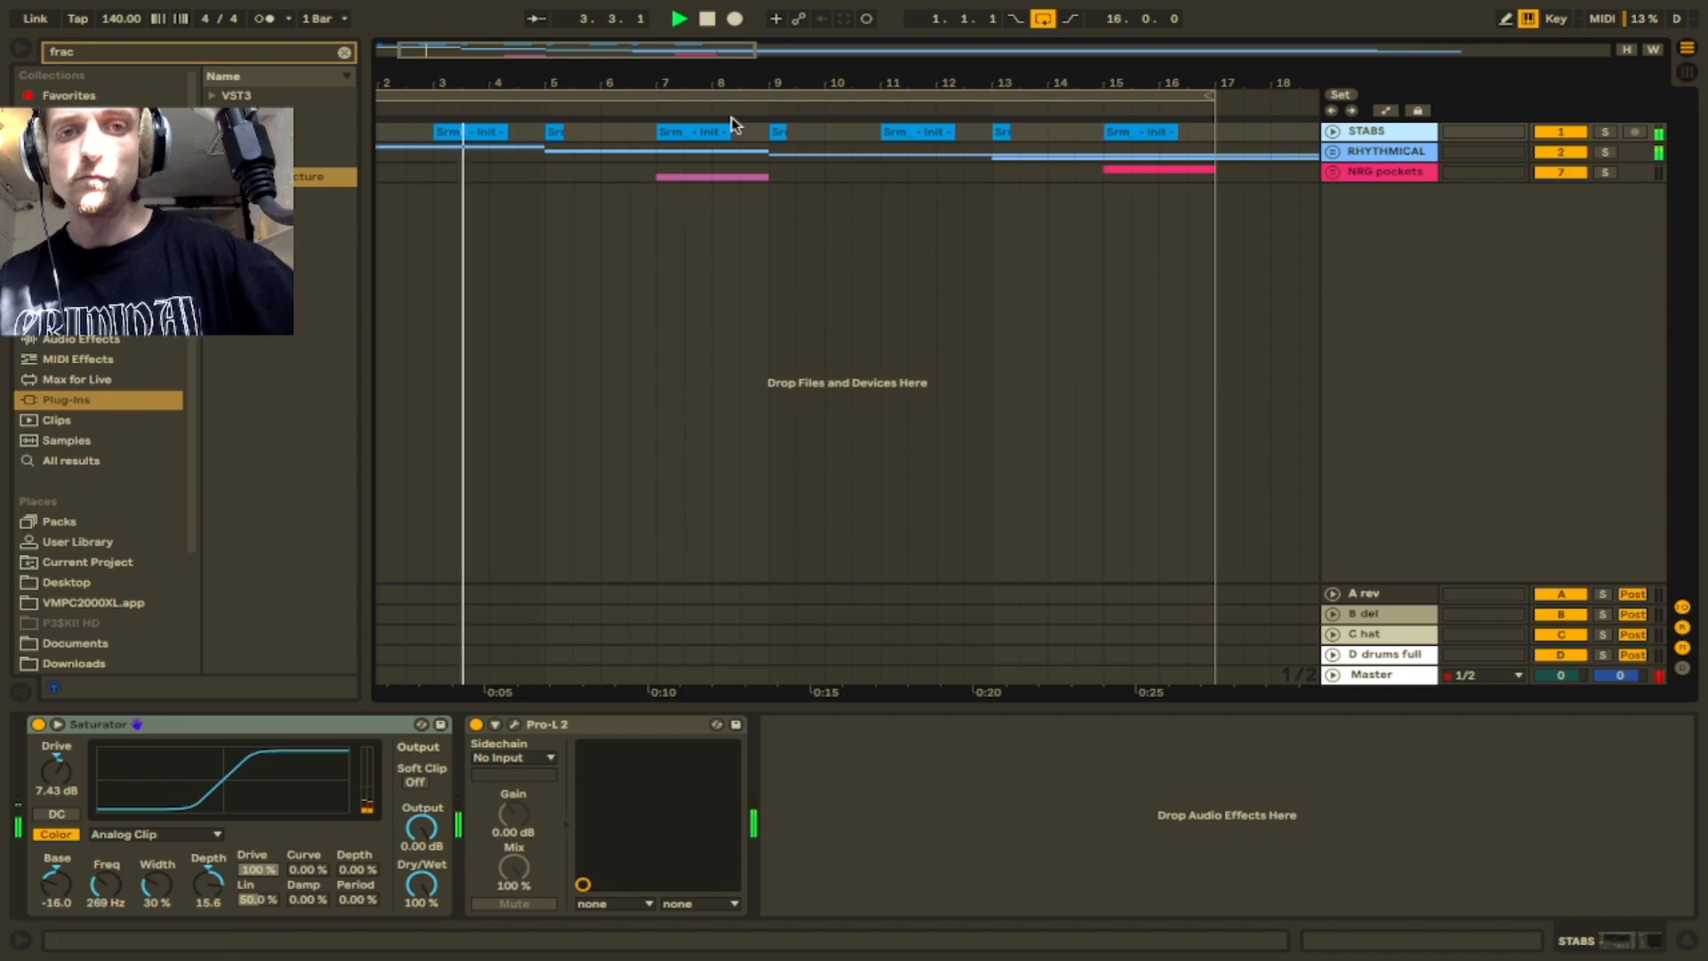
- Delete the stab clip starting at bar 7 on the STABS track
left_click_drag(658, 171, 741, 138)
key("super+z")
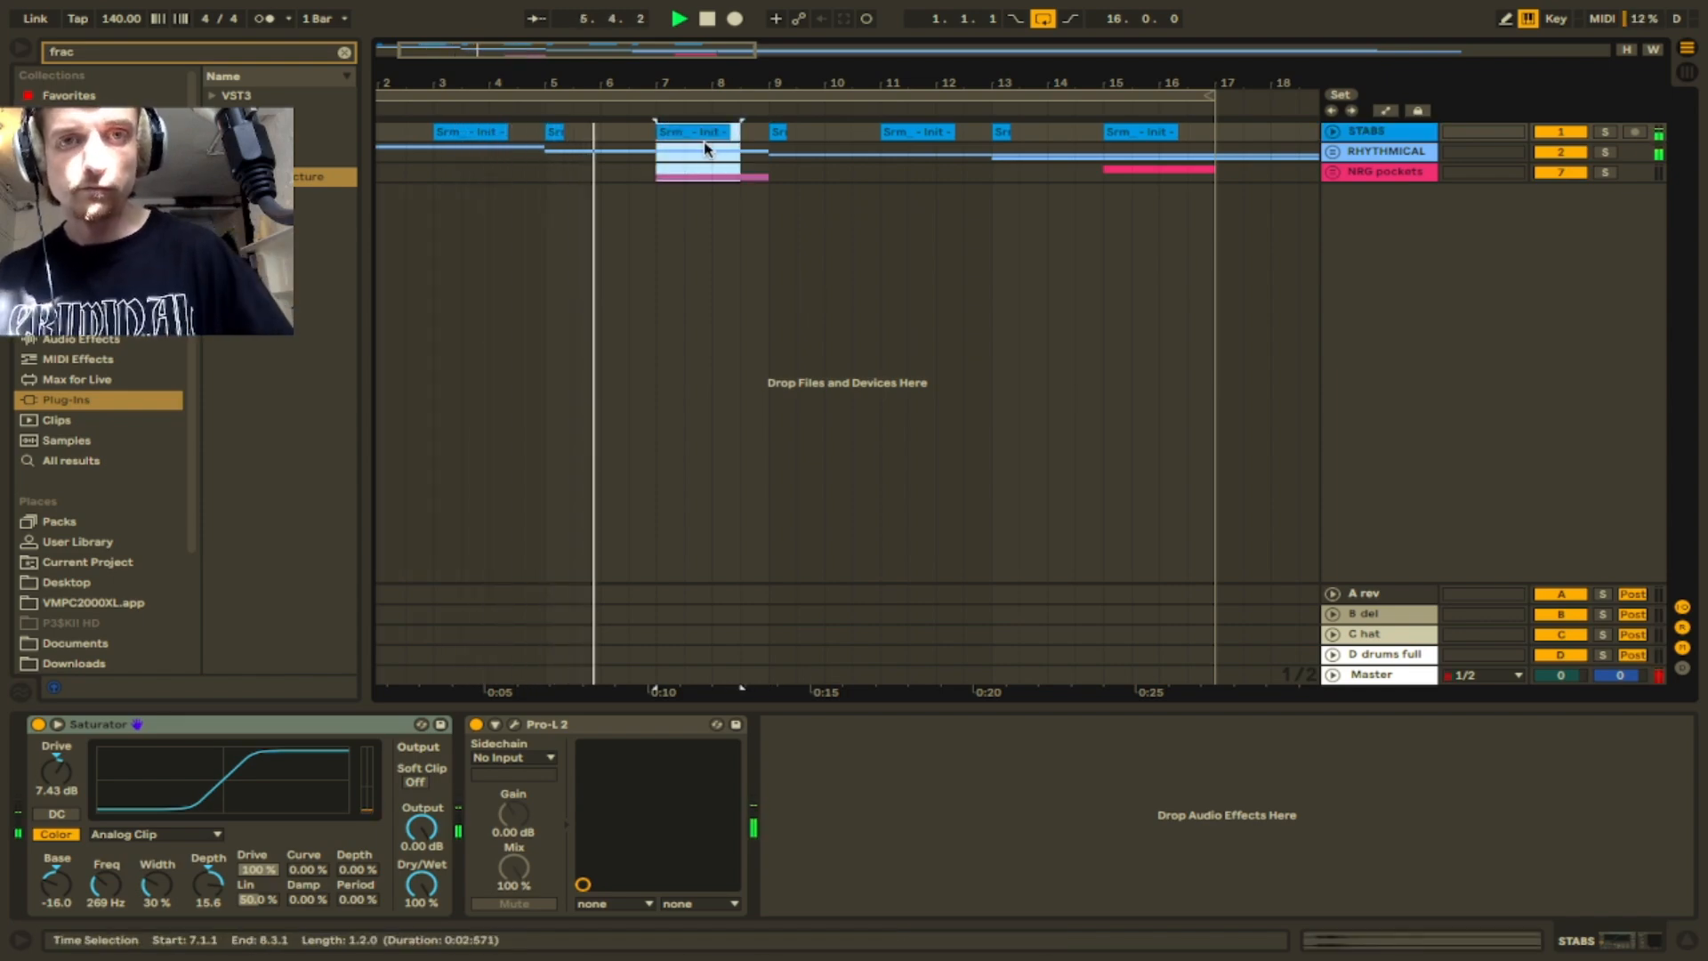
left_click(656, 134)
left_click(659, 134)
key("Delete")
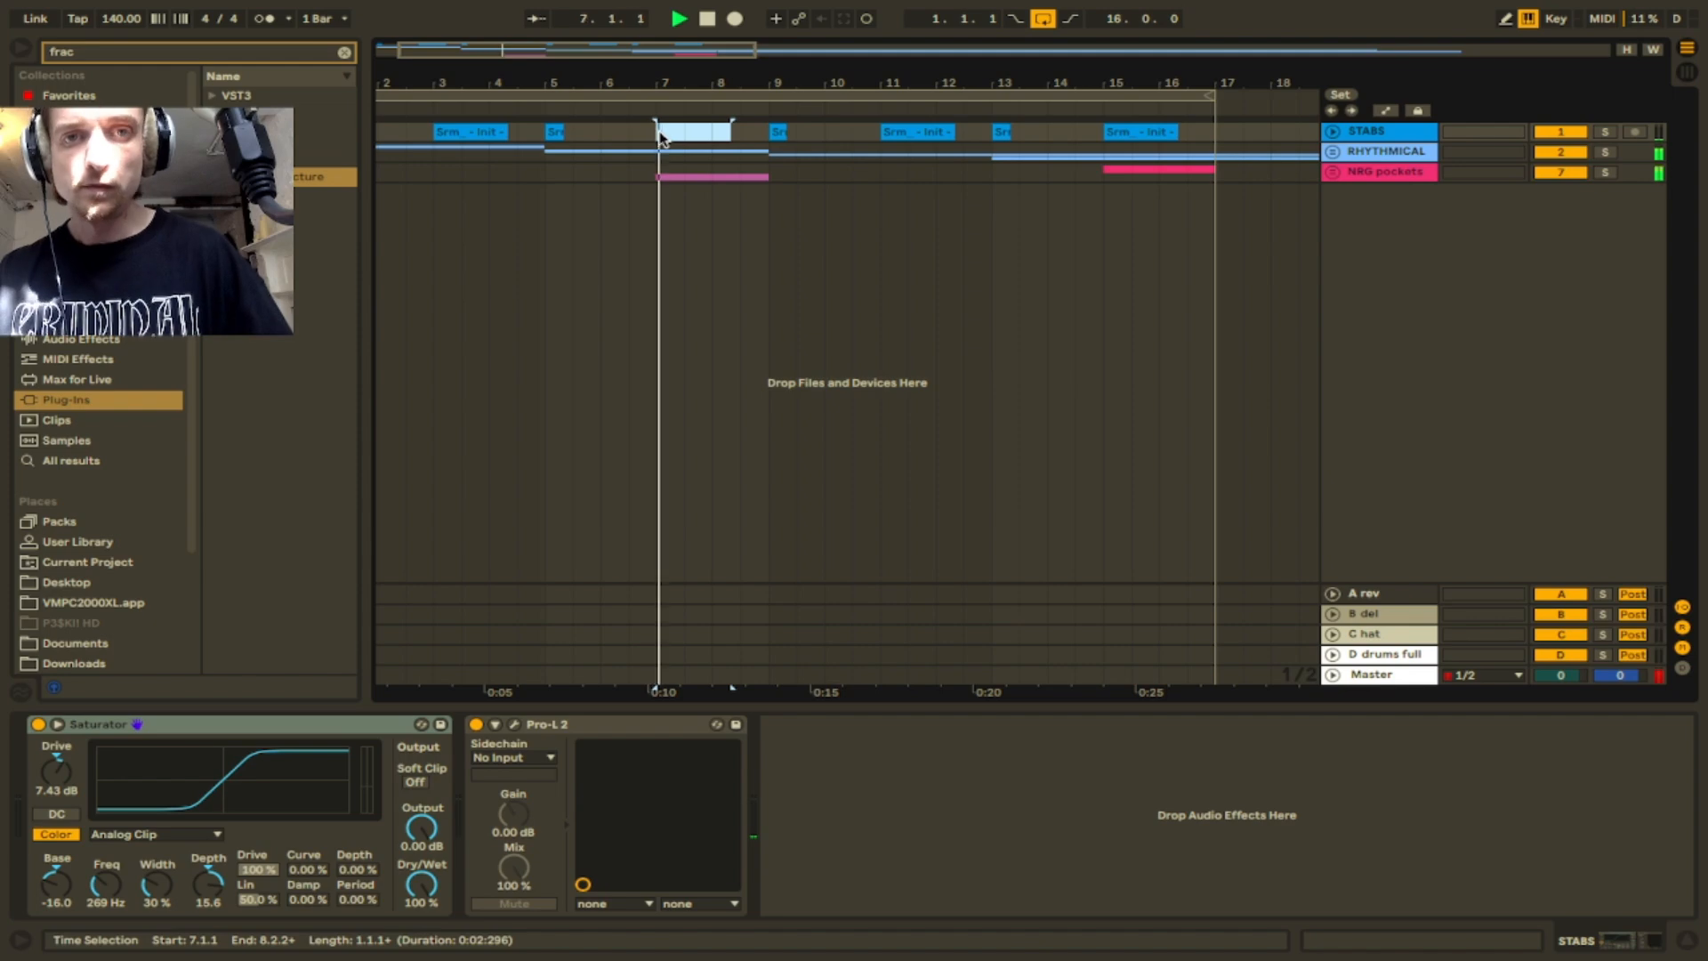
- Delete the stab clip starting at bar 15 on the STABS track
left_click(1134, 134)
key("Delete")
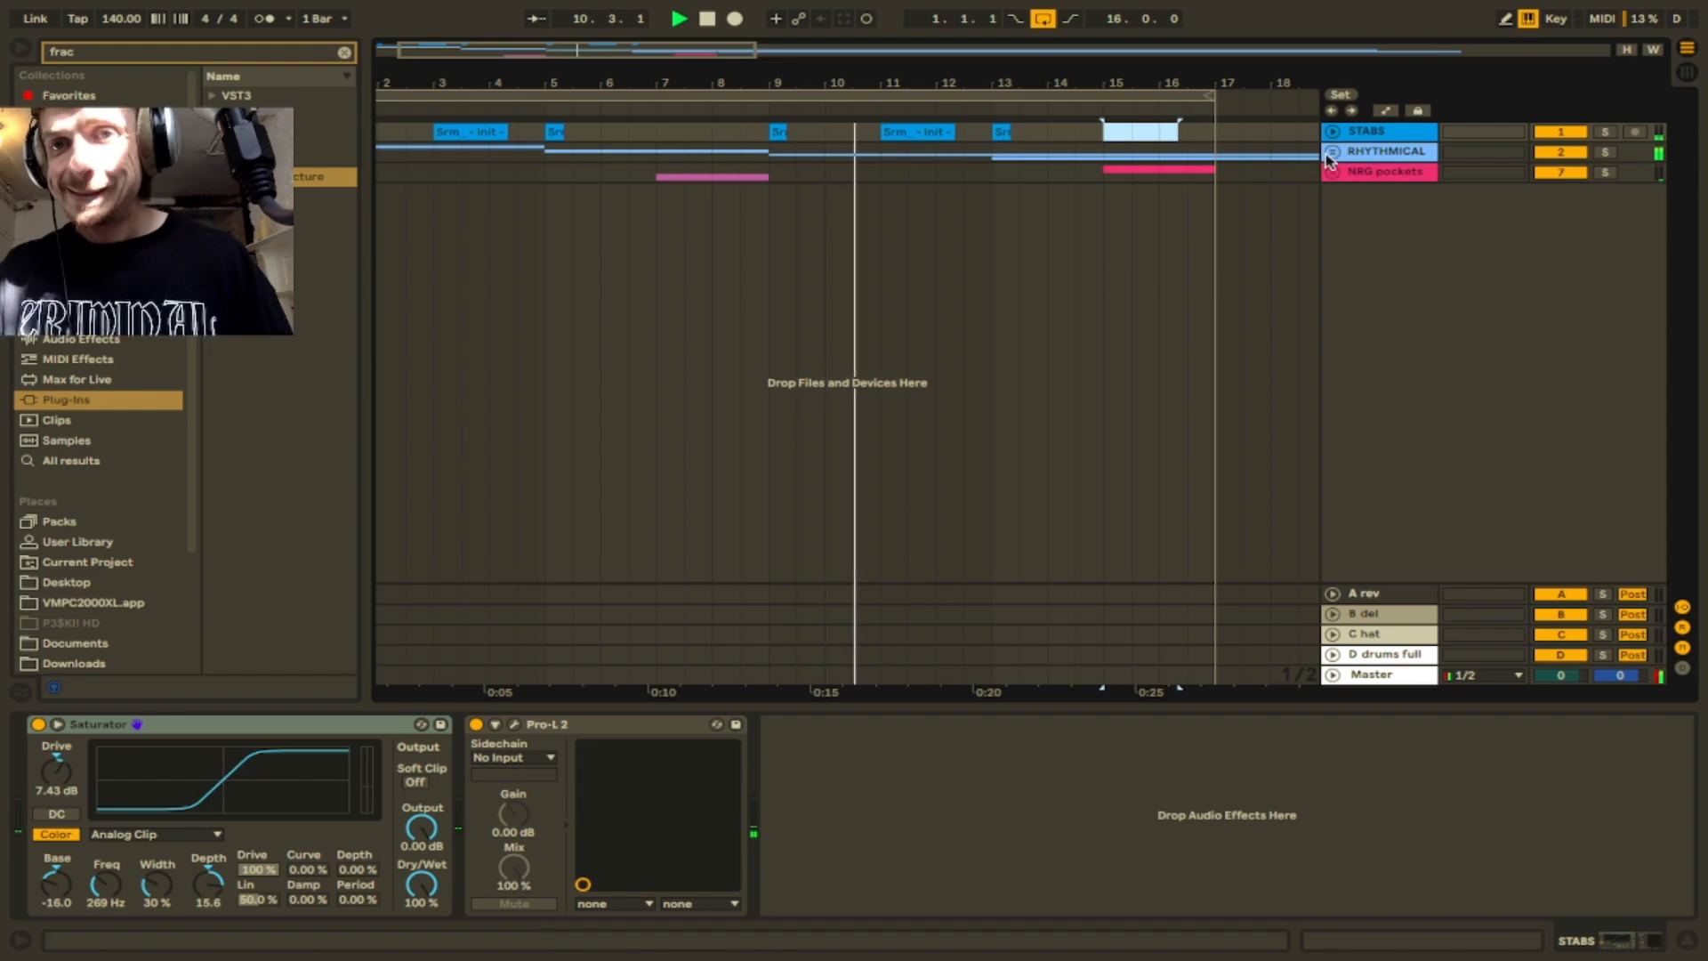
- Add the Pro-Q 3 equaliser to the RHYTHMICAL group
left_click(1366, 153)
left_click_drag(120, 50, 18, 48)
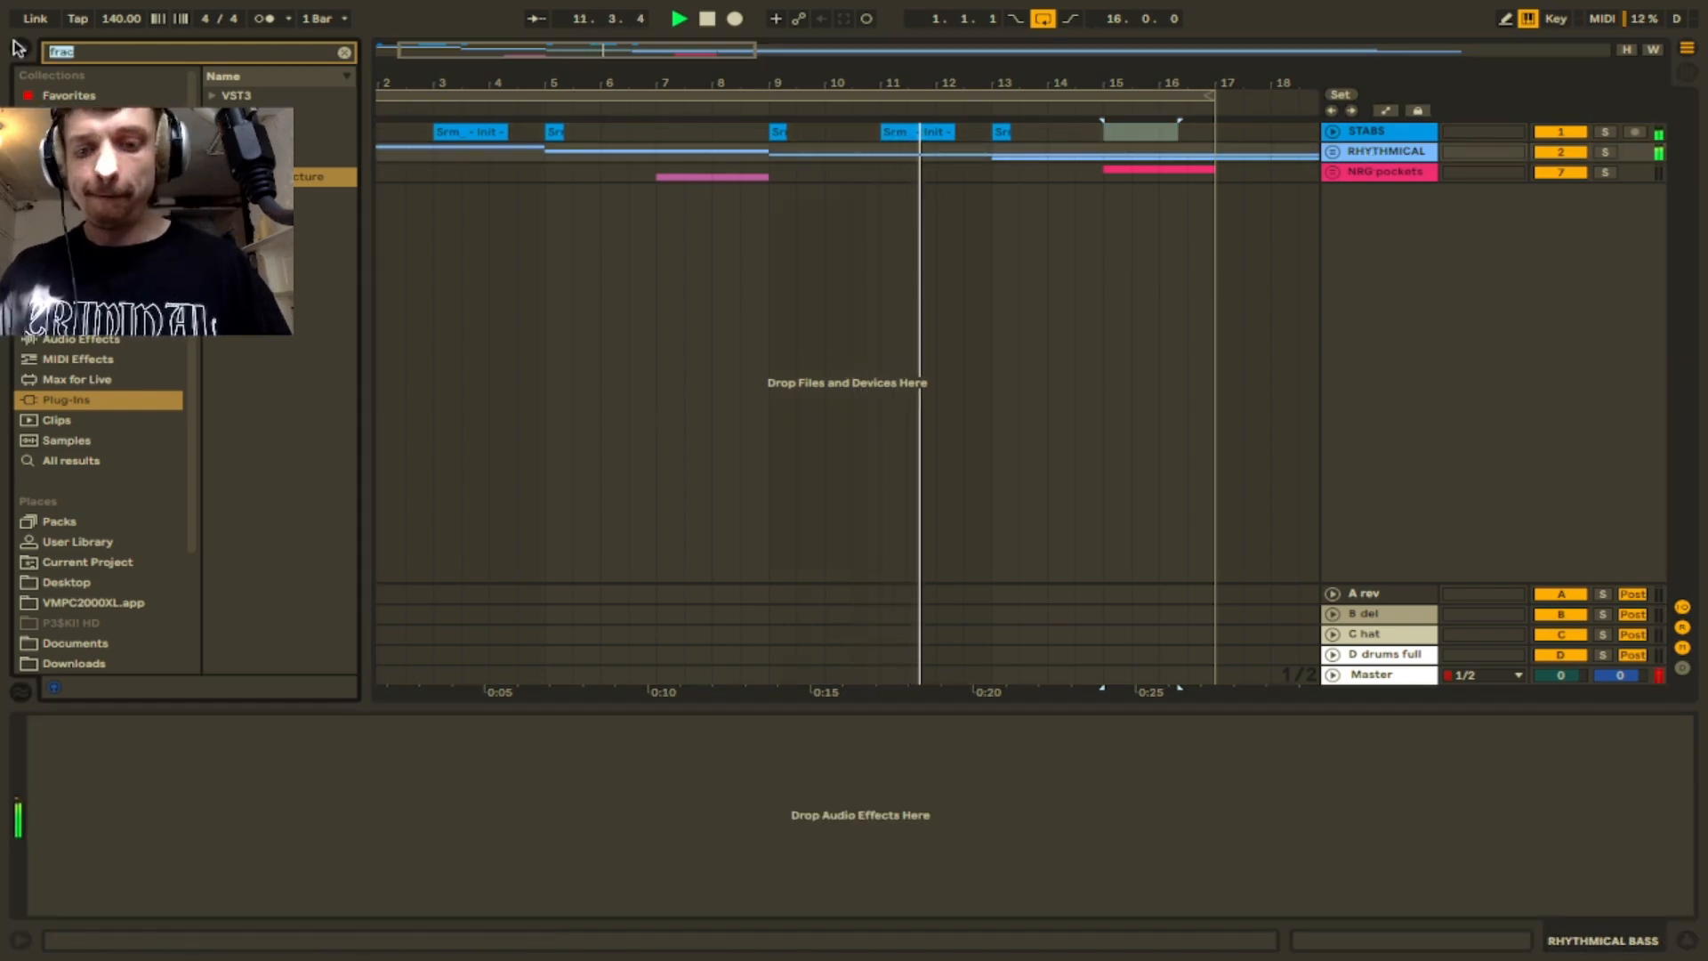
type("plro q")
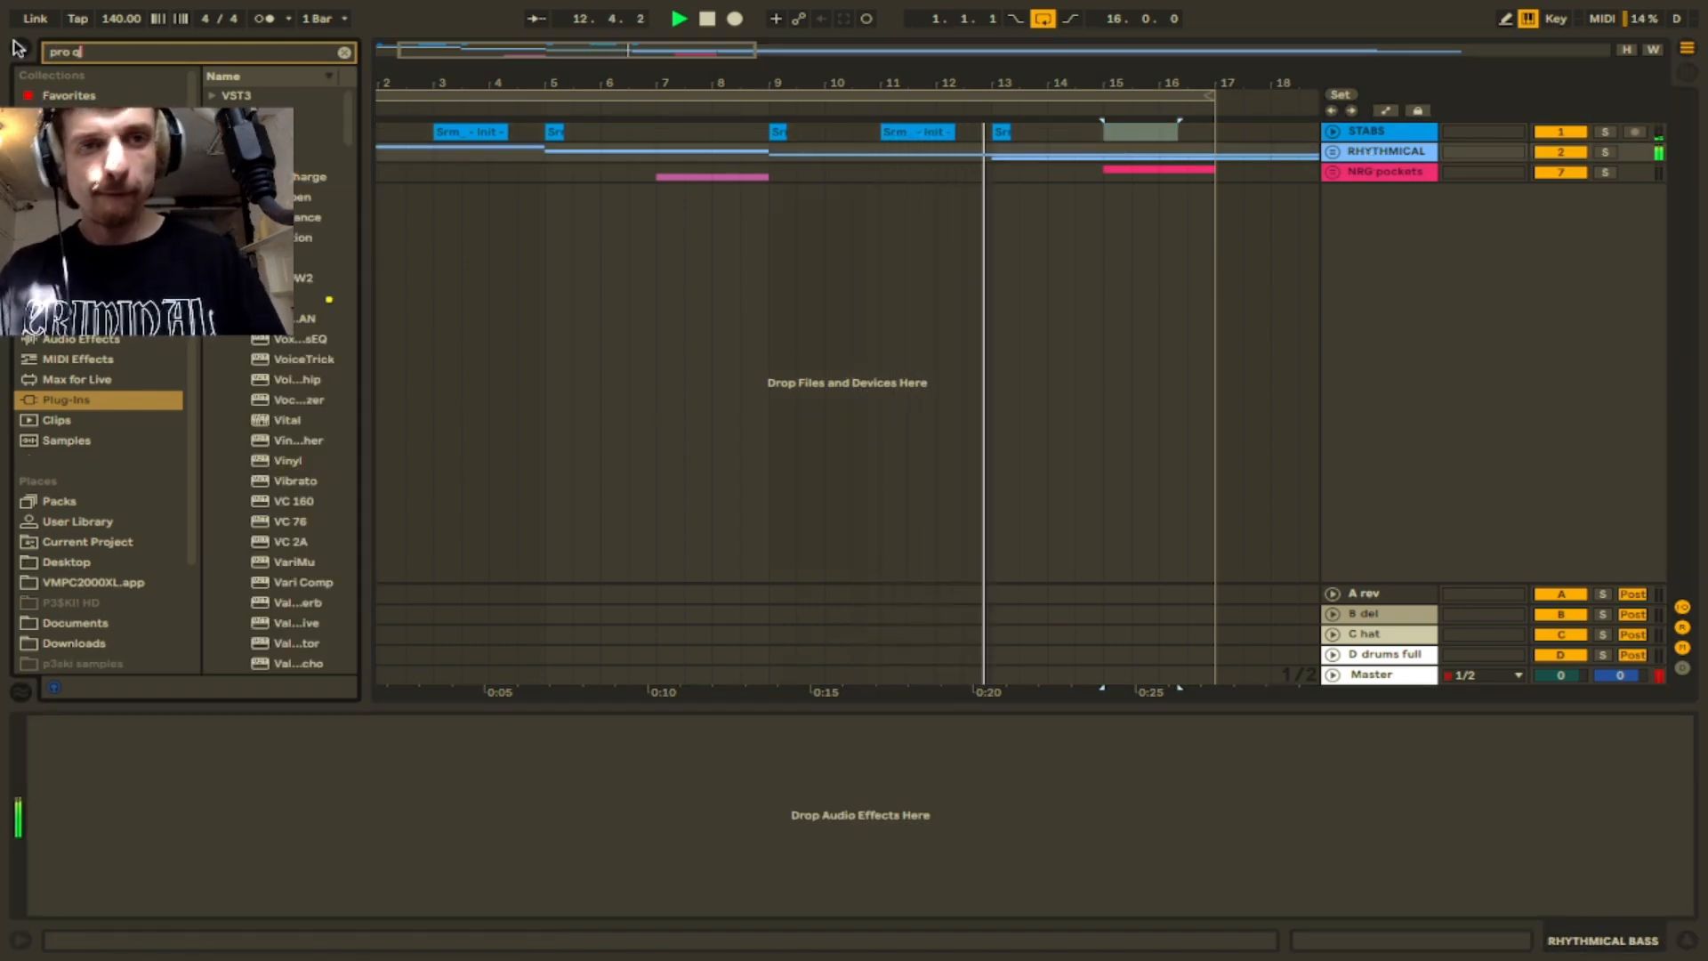
key("Down")
key("Down")
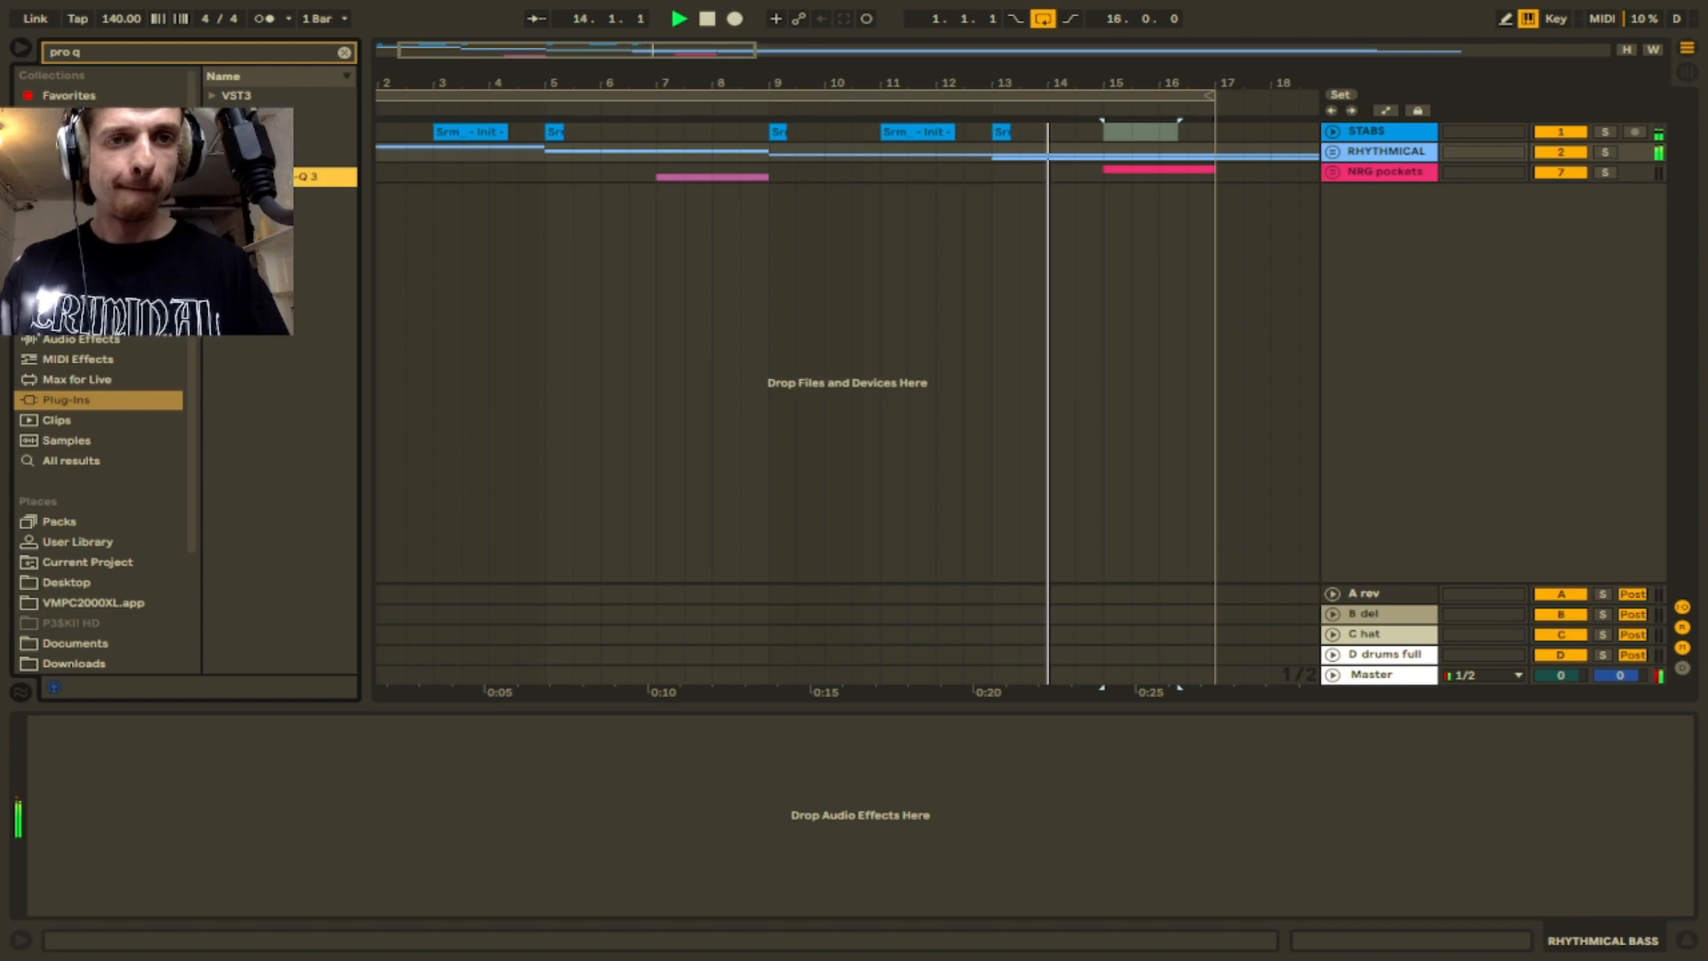
key("Return")
- Shape the RHYTHMICAL EQ with a boost of about 12 dB near 1 kHz and small cuts near 460 Hz and 2.7 kHz
left_click_drag(883, 230, 965, 101)
left_click(419, 231)
left_click_drag(1128, 233, 1162, 265)
left_click_drag(783, 233, 802, 274)
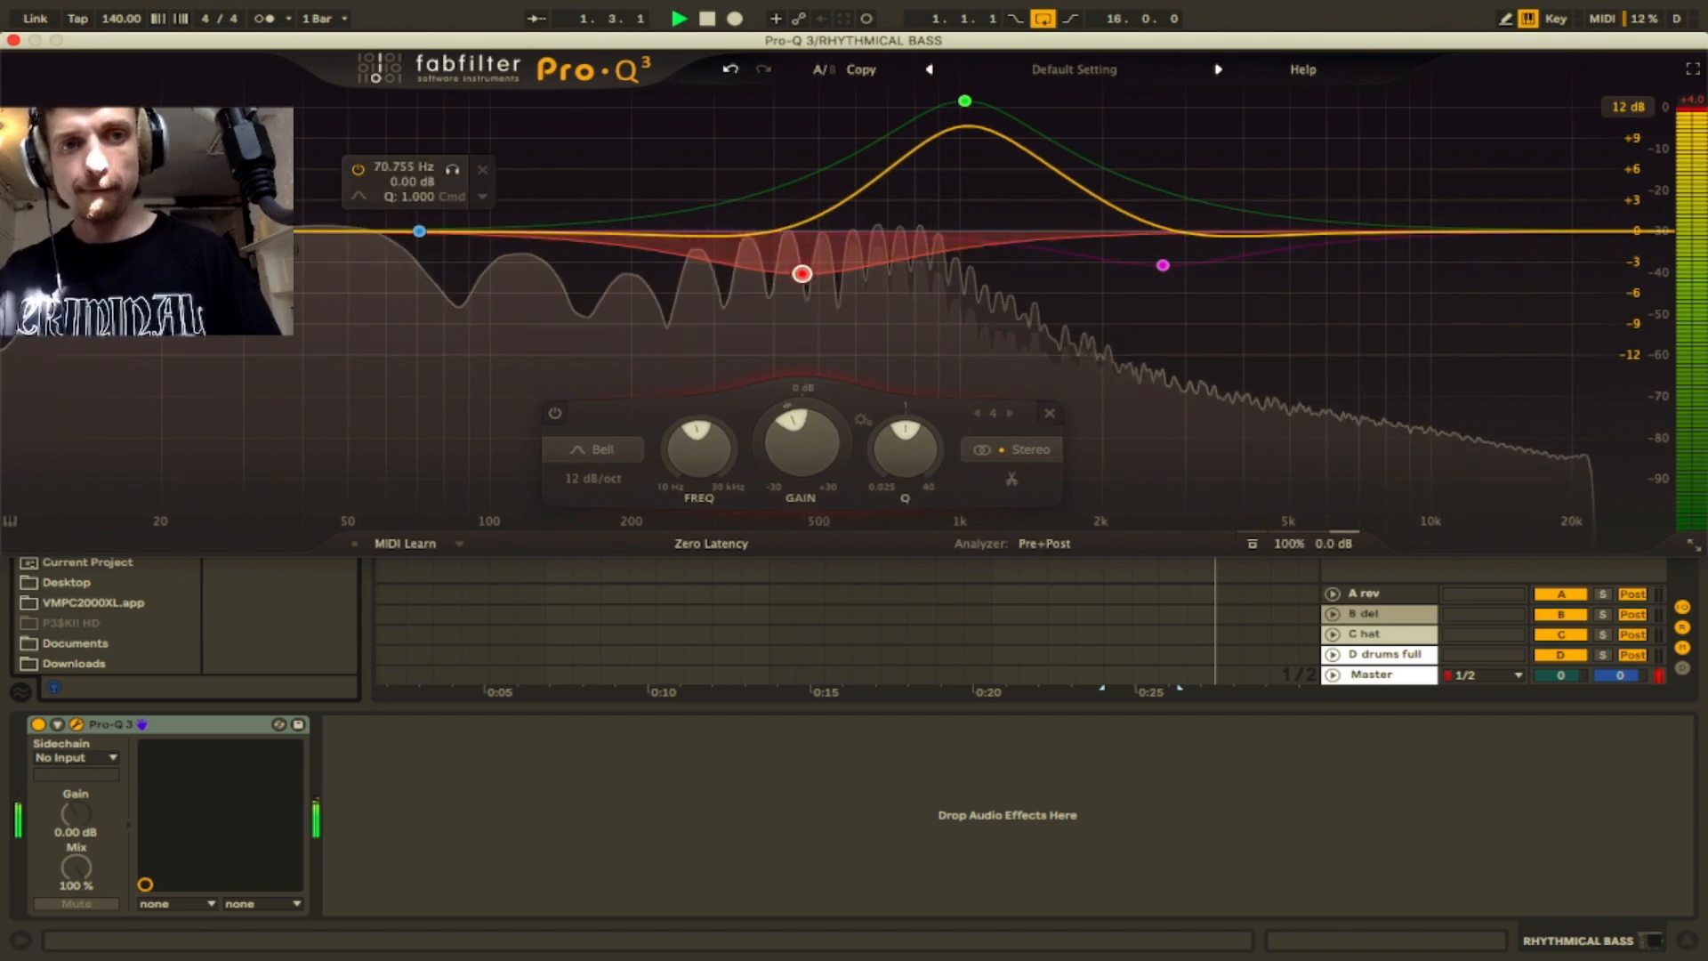
left_click(60, 231)
left_click_drag(60, 231, 414, 128)
left_click(14, 40)
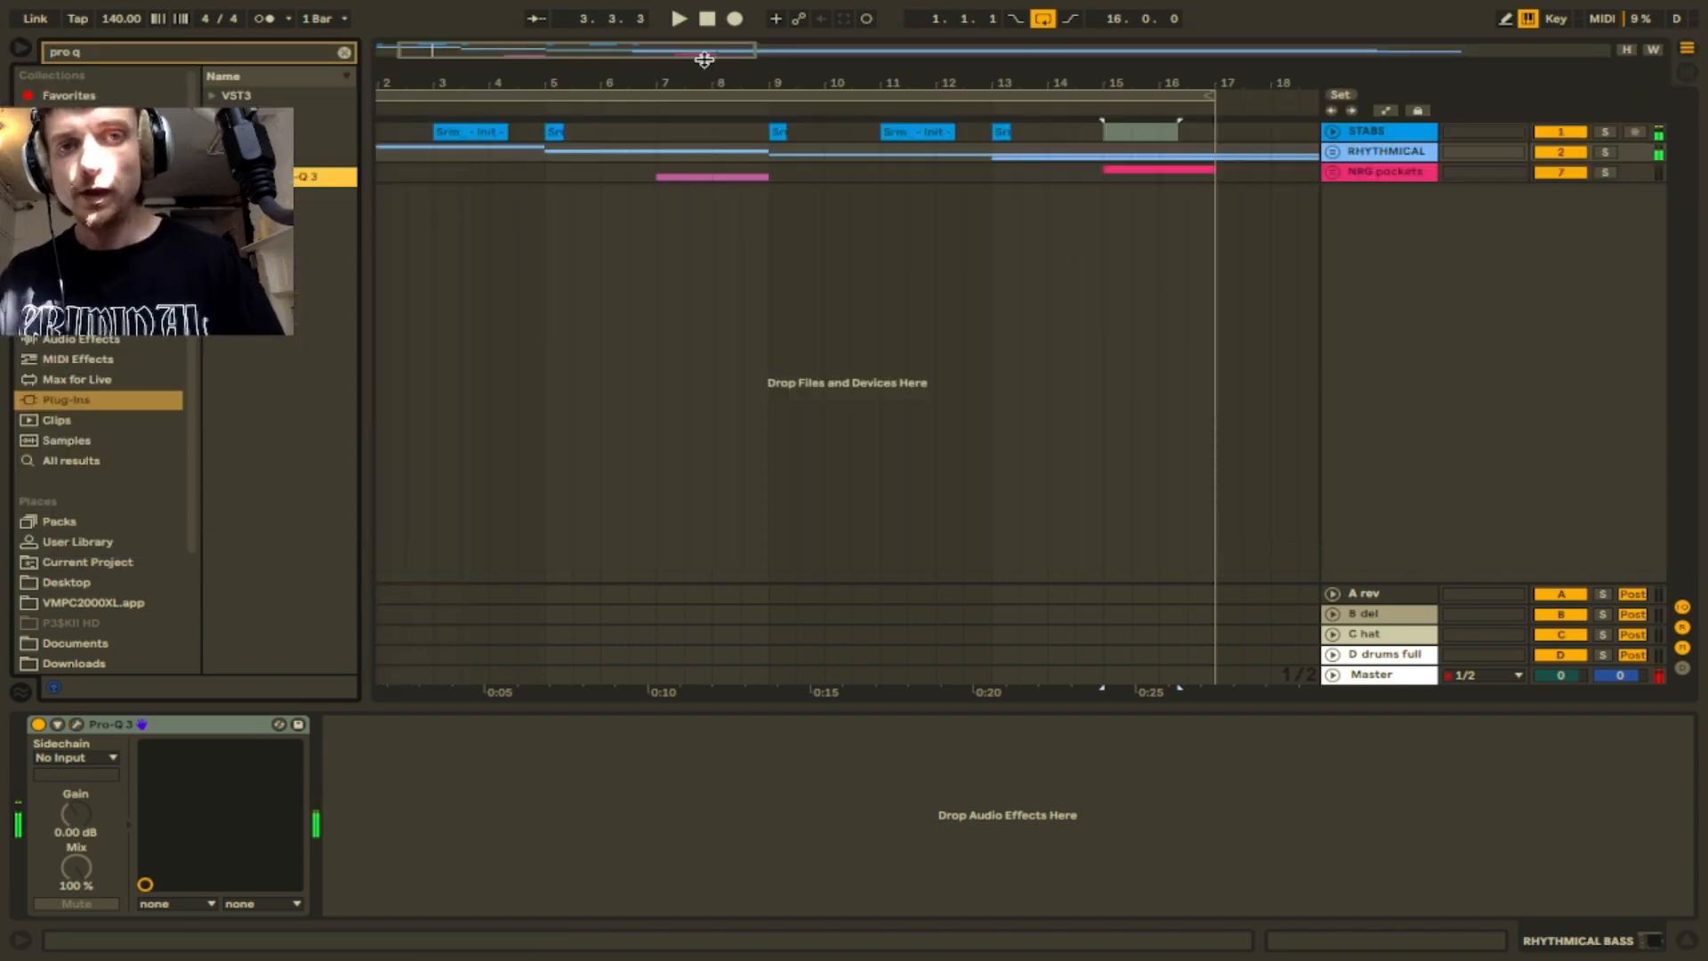
- Group STABS, RHYTHMICAL and NRG pockets into a collapsed group named "bass"
left_click(1382, 132)
key("super+g")
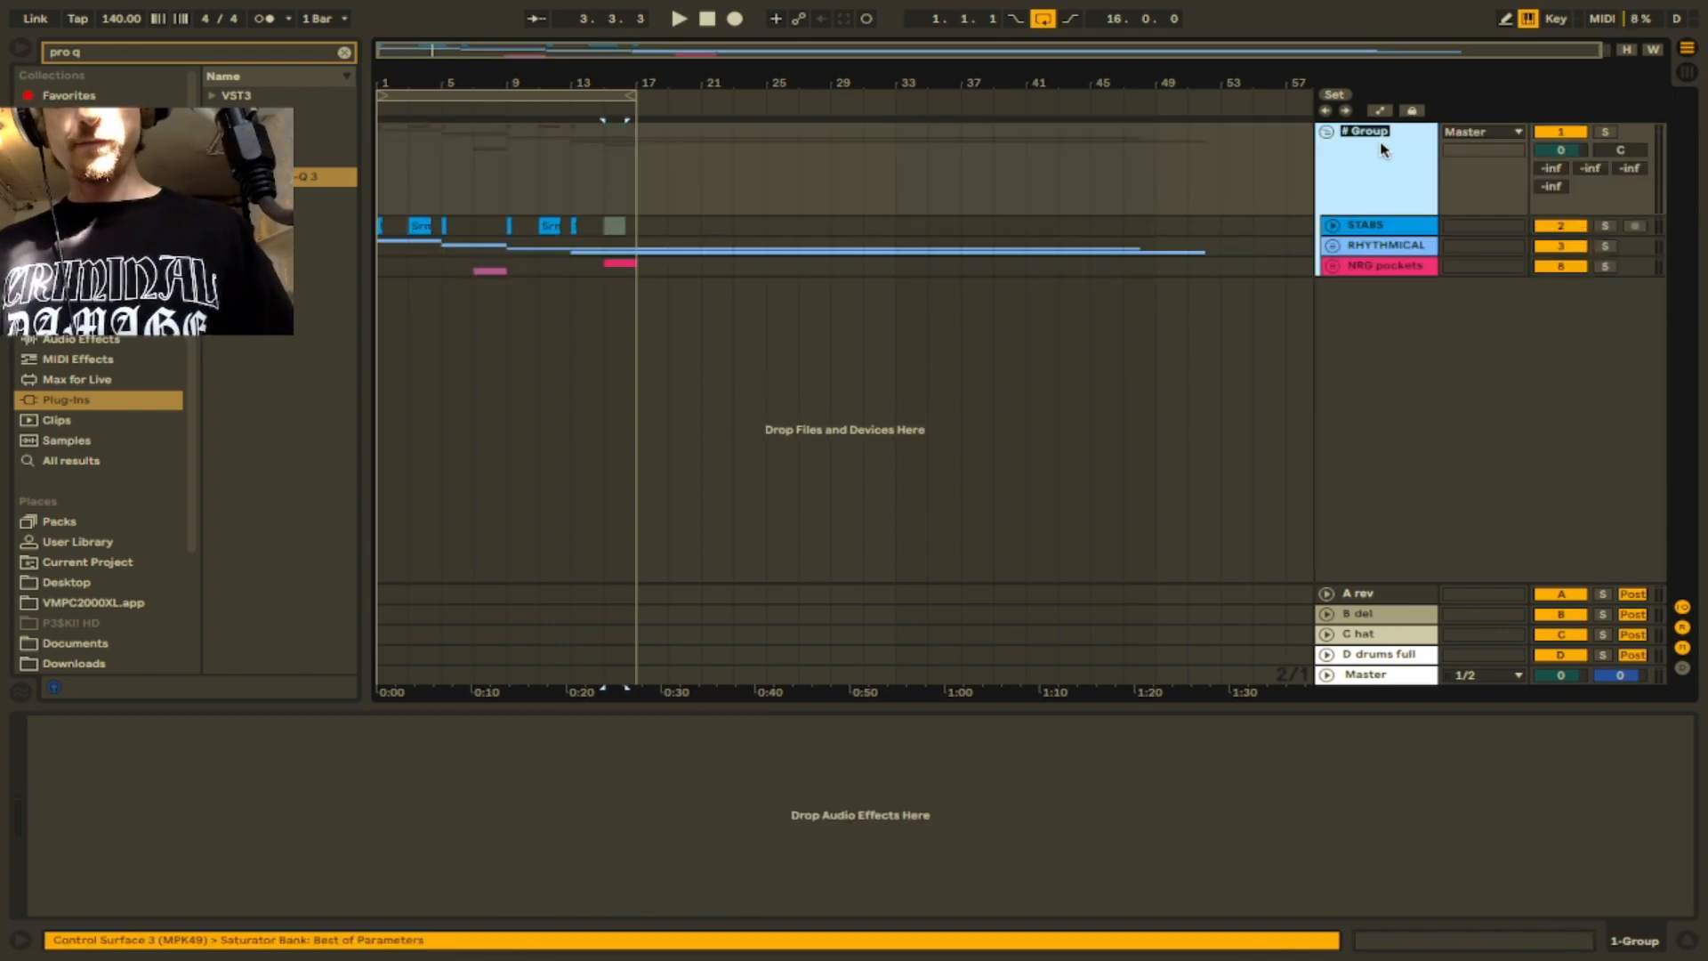
- Place a "lofi drive kick" sample at bar 1 on a new track, add Spectrum to it and play the kick
left_click_drag(96, 52, 2, 48)
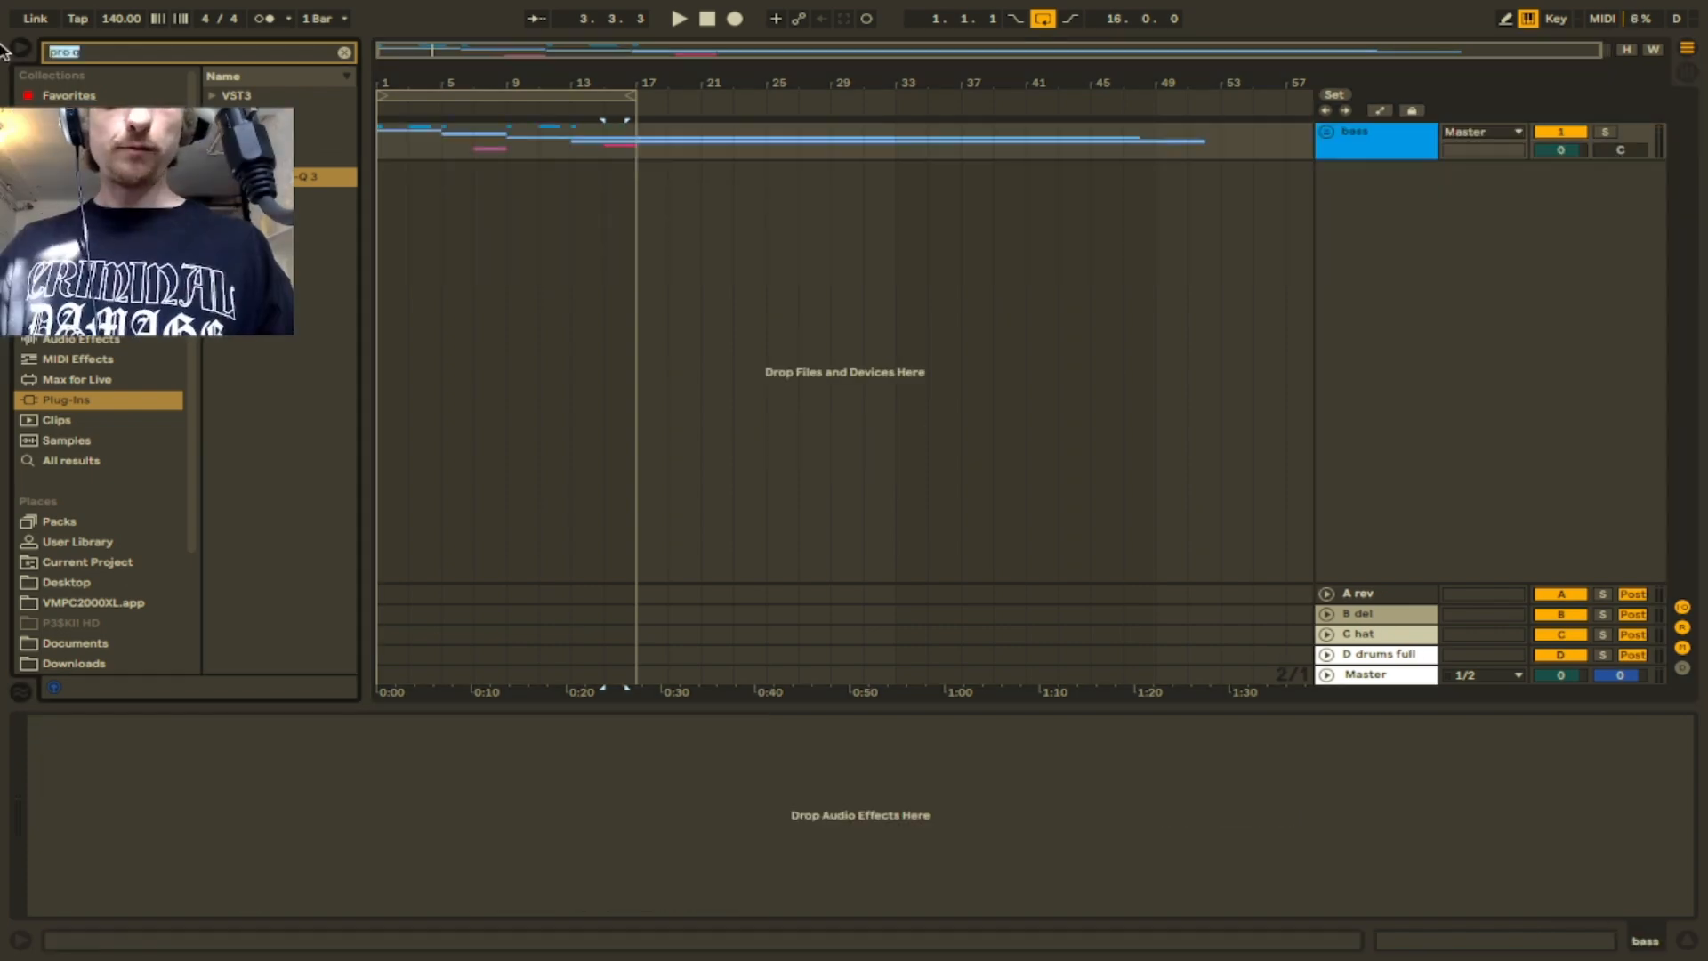
type("kc")
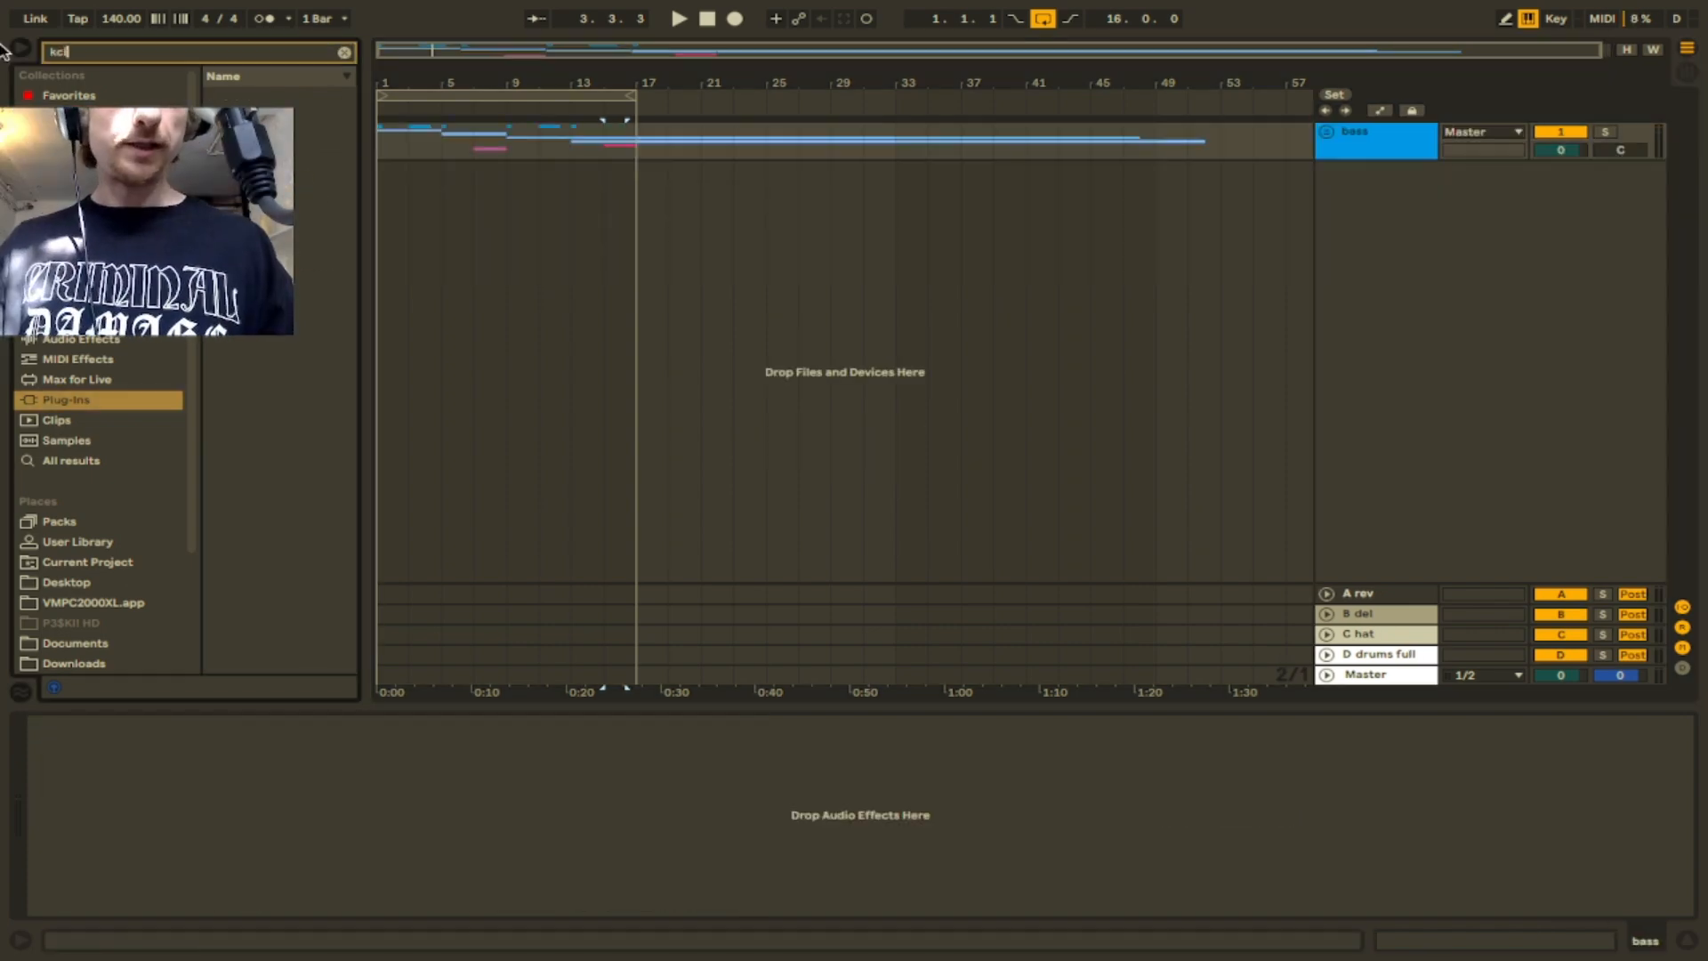
key("BackSpace")
type("ick lo")
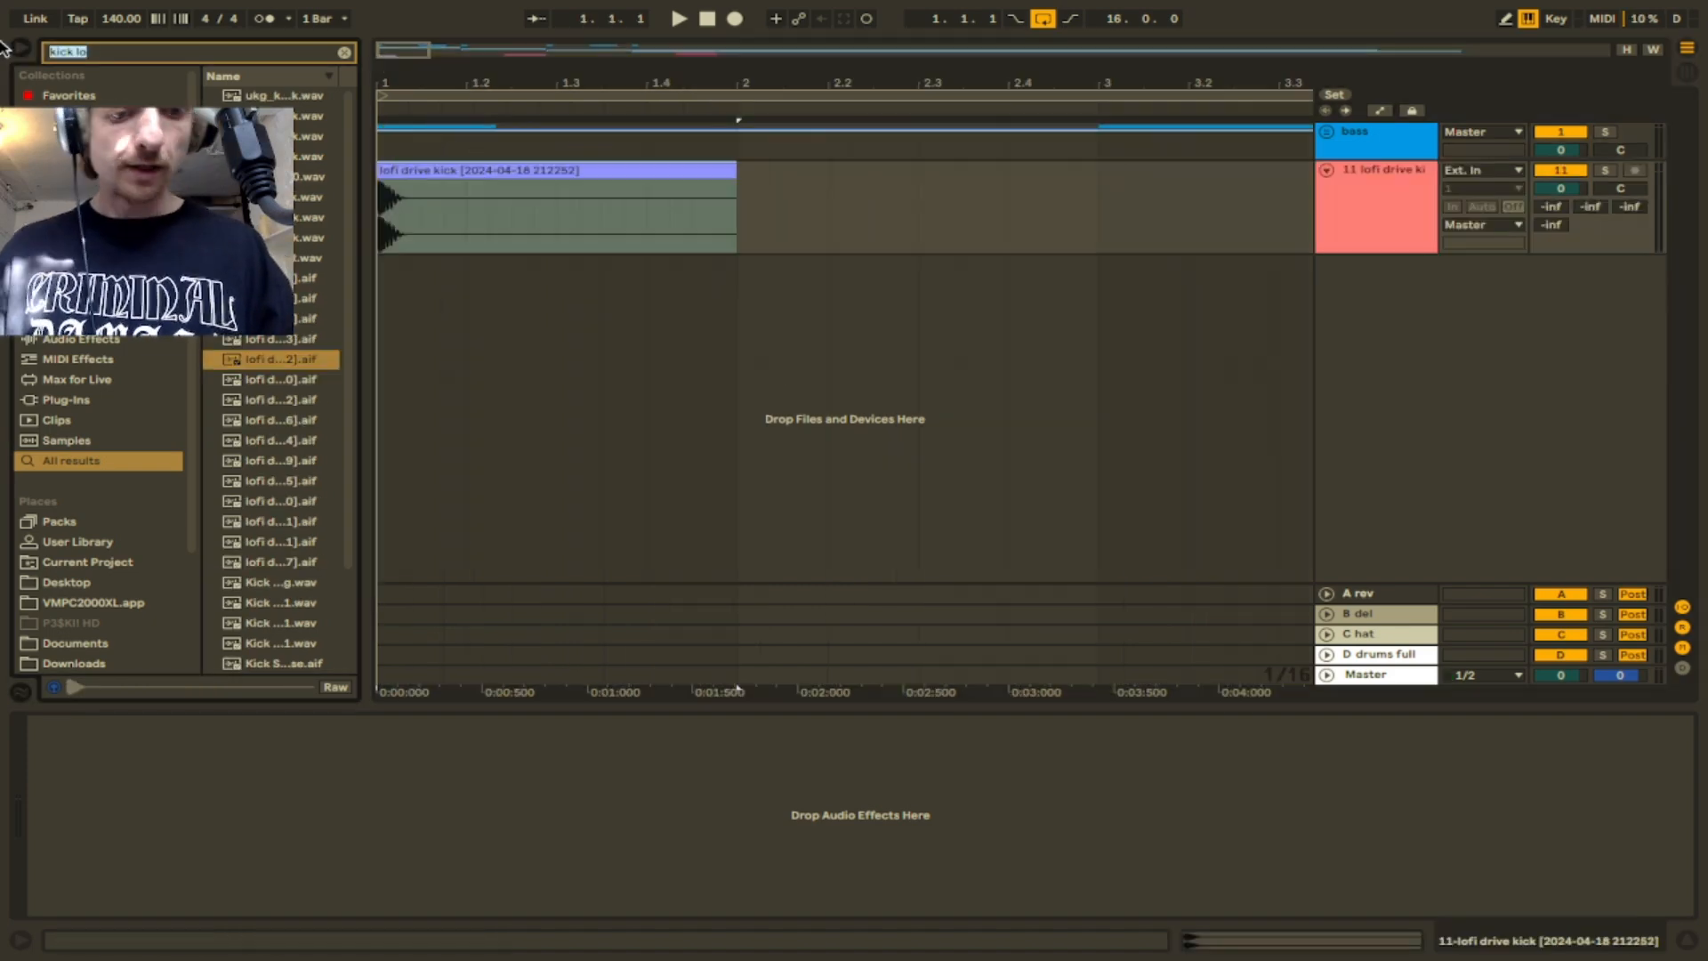
type("spect")
key("space")
key("space")
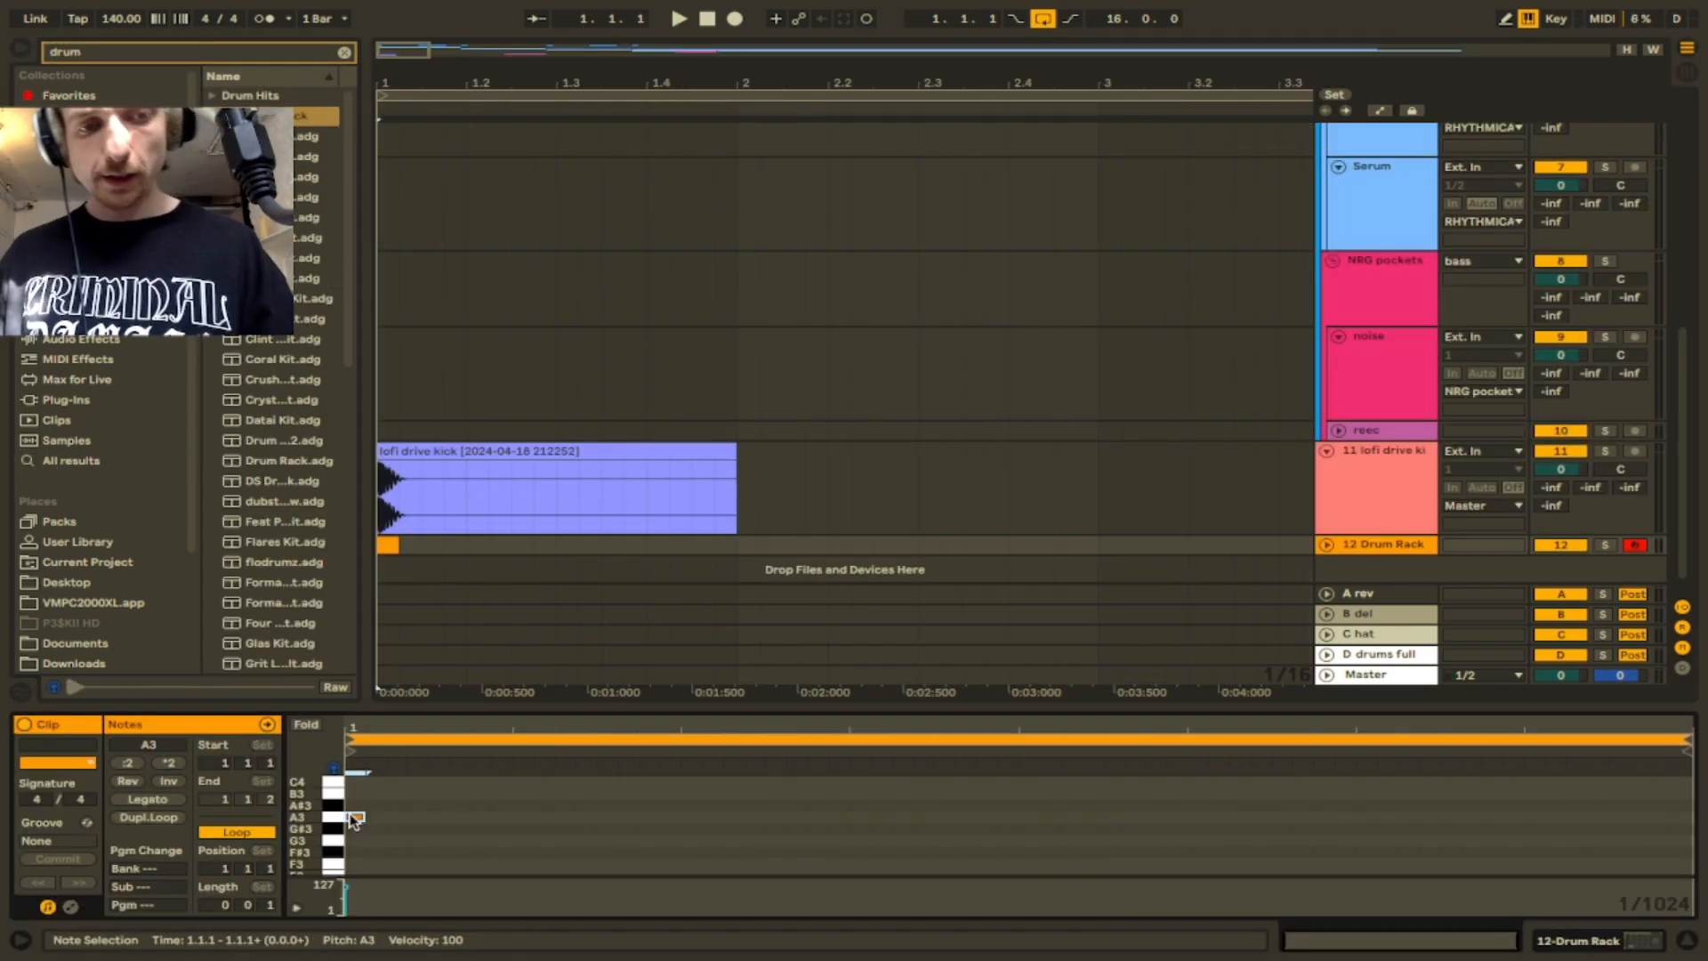
- Raise the single note in the Drum Rack clip to D4
key("Up")
key("Up")
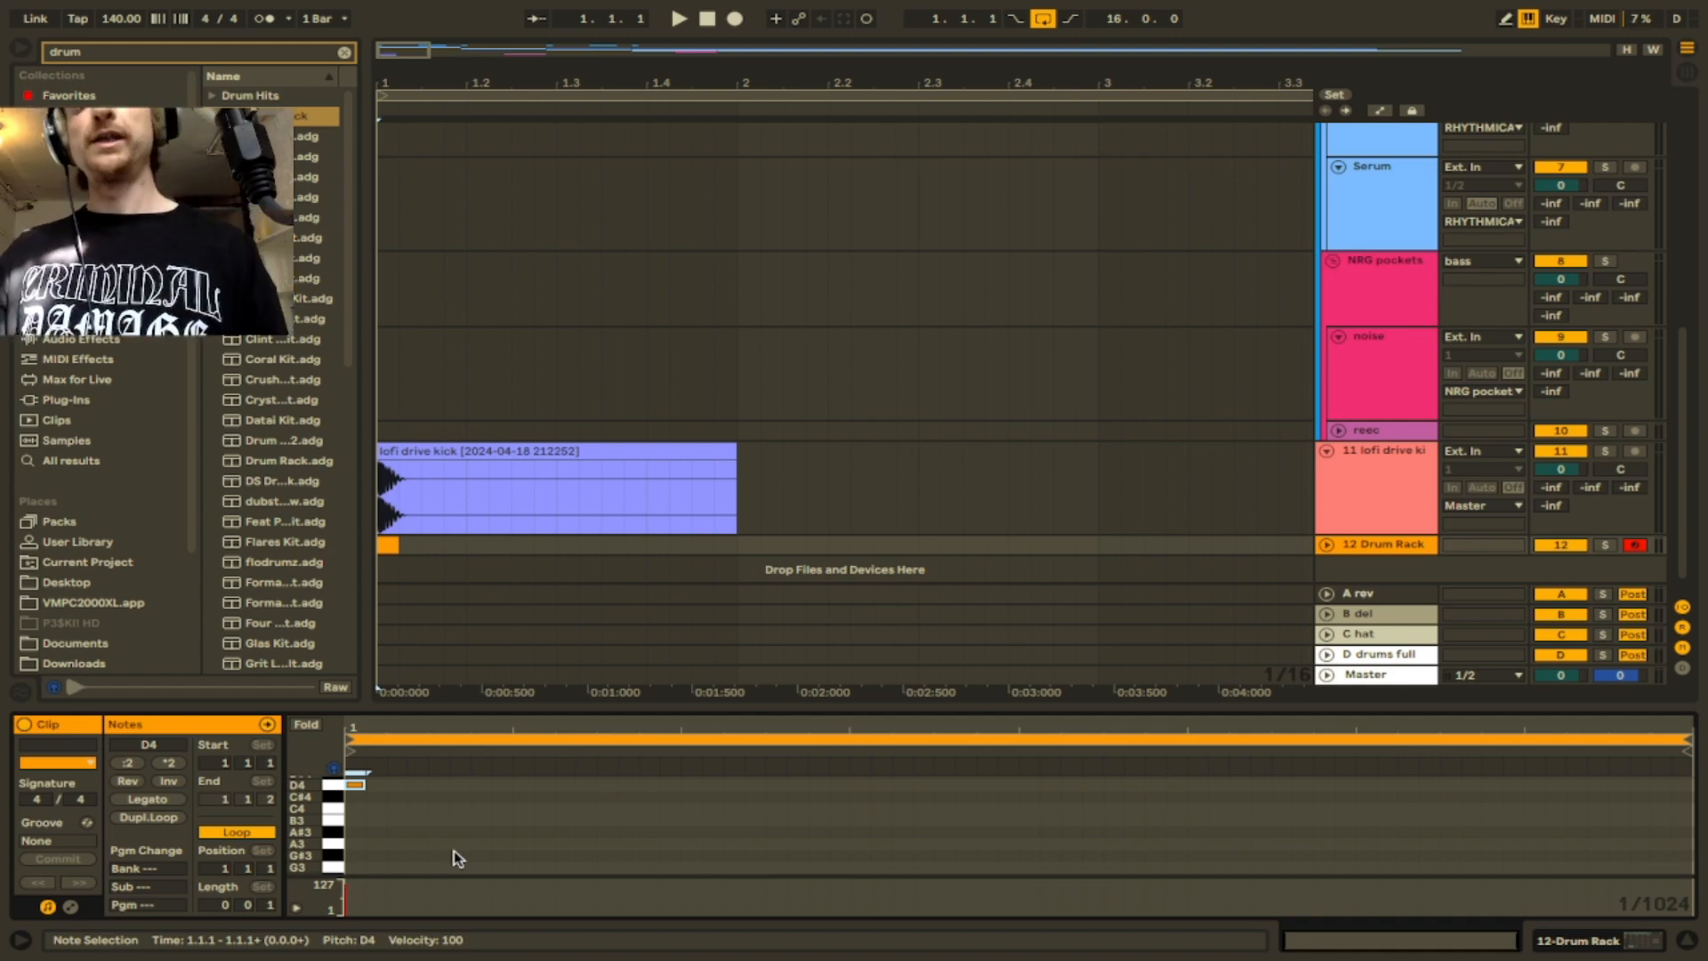
left_click(729, 543)
- Transpose the lofi drive kick clip up 1 semitone, check it by ear and shorten it to one beat
scroll(678, 518, "down", 1)
double_click(662, 433)
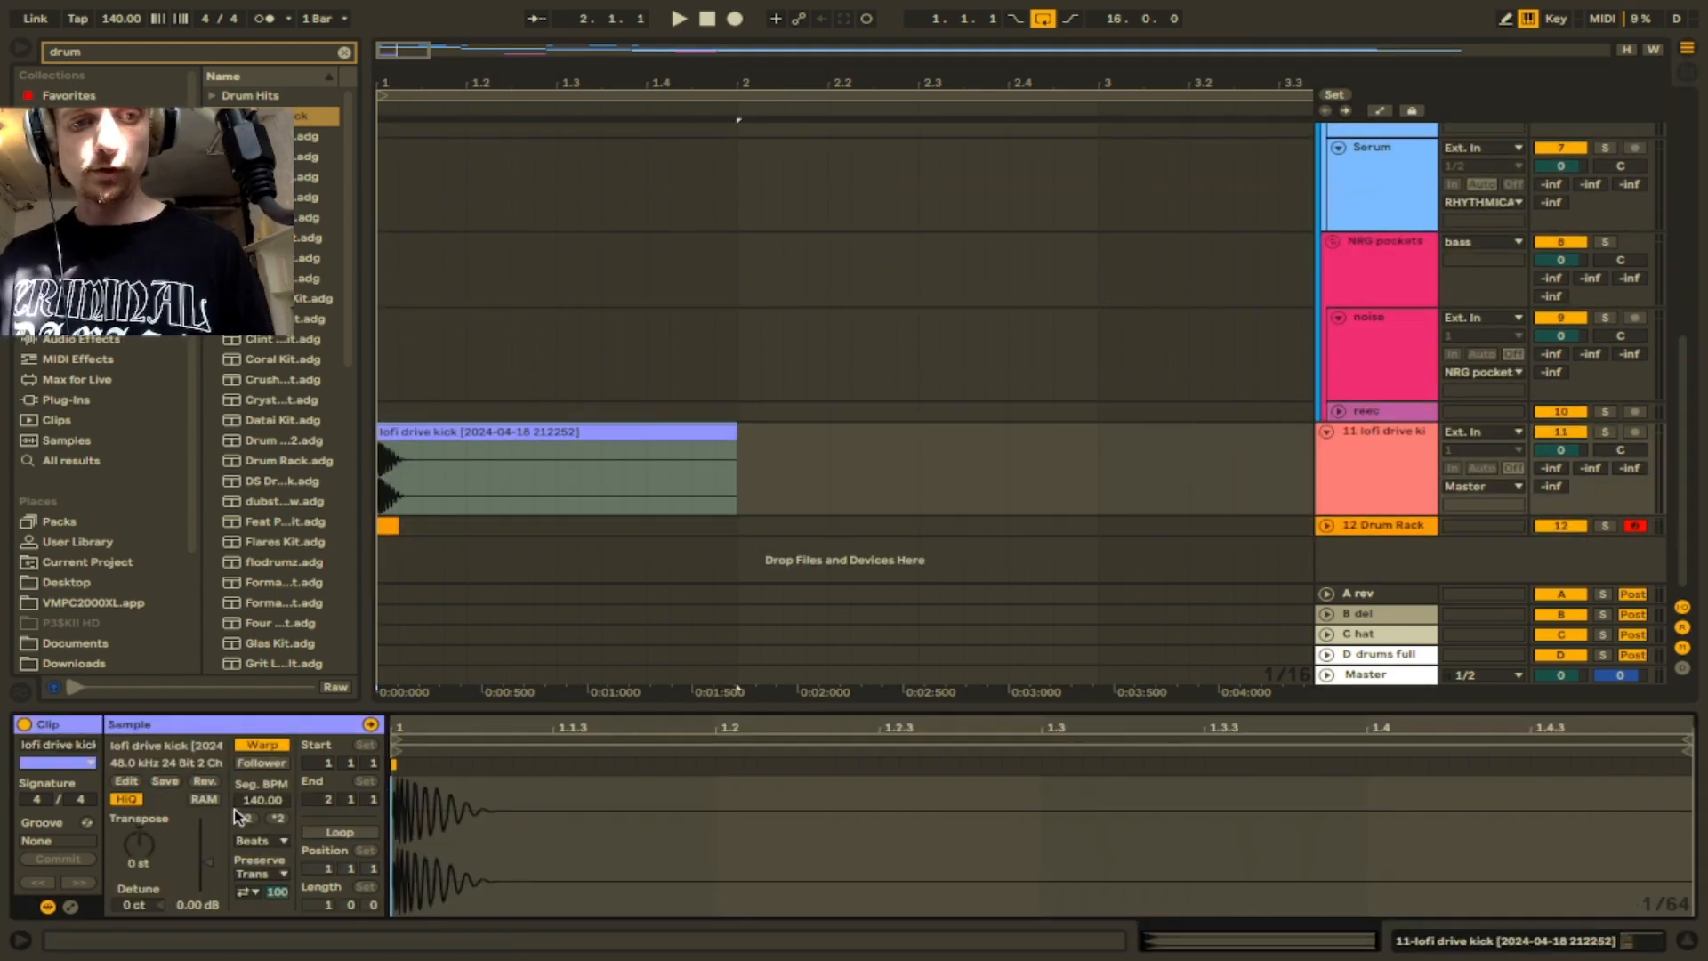
left_click_drag(141, 845, 141, 838)
key("space")
key("space")
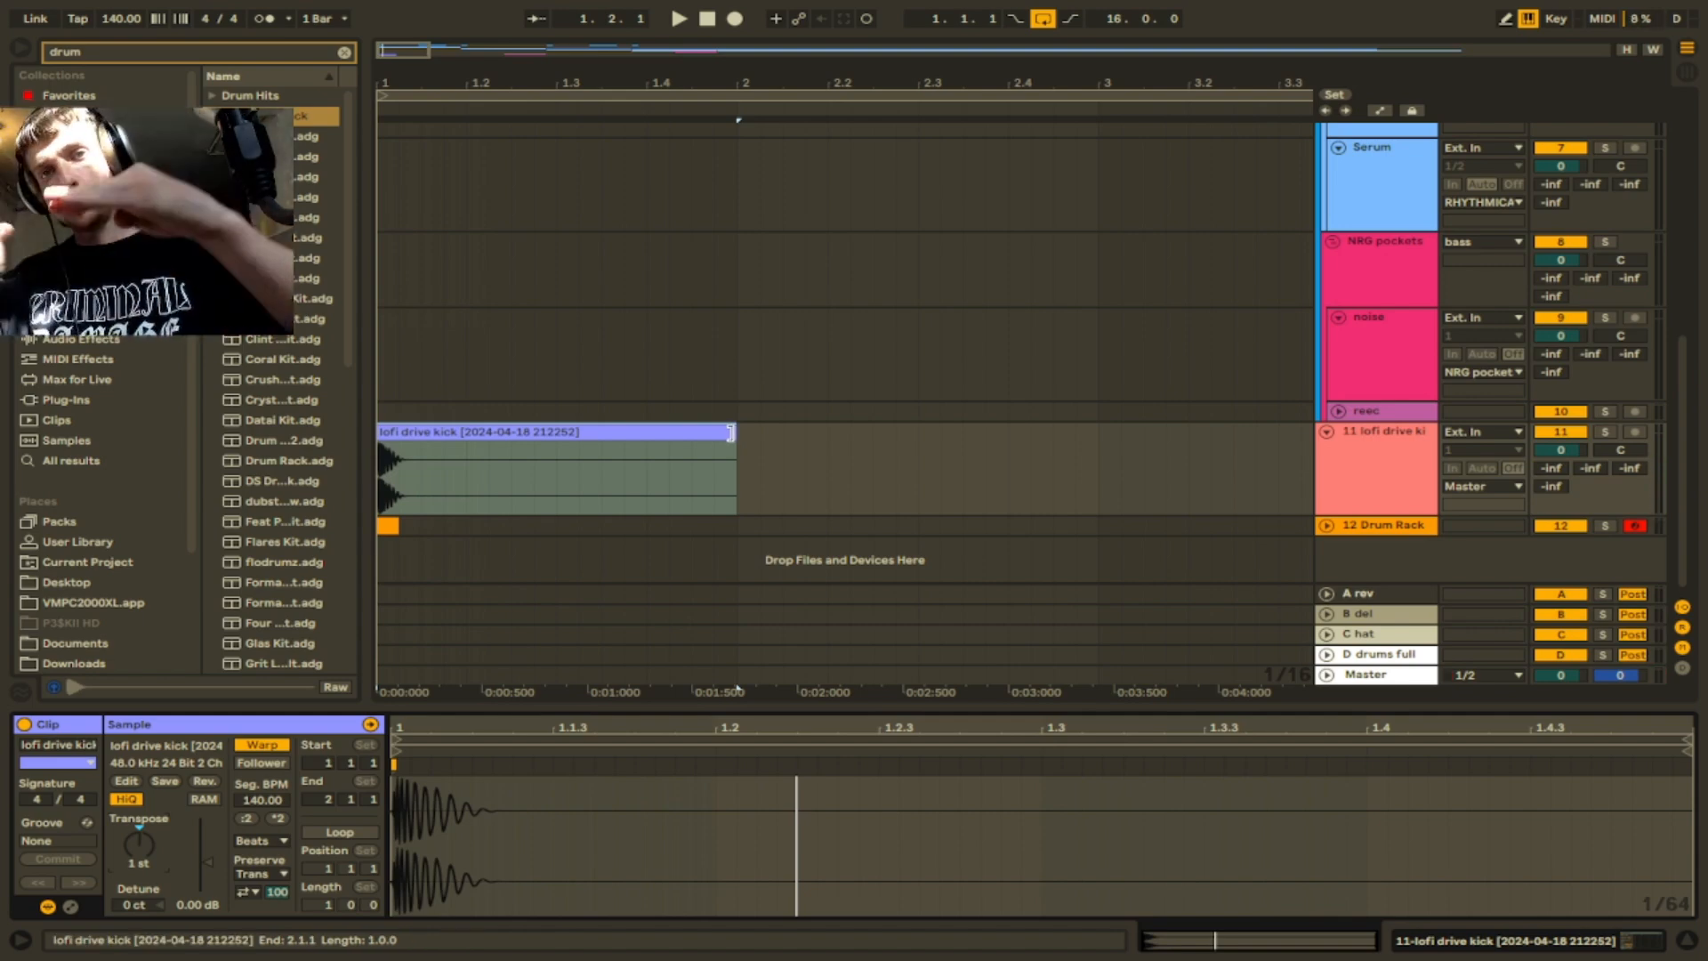
key("space")
key("space")
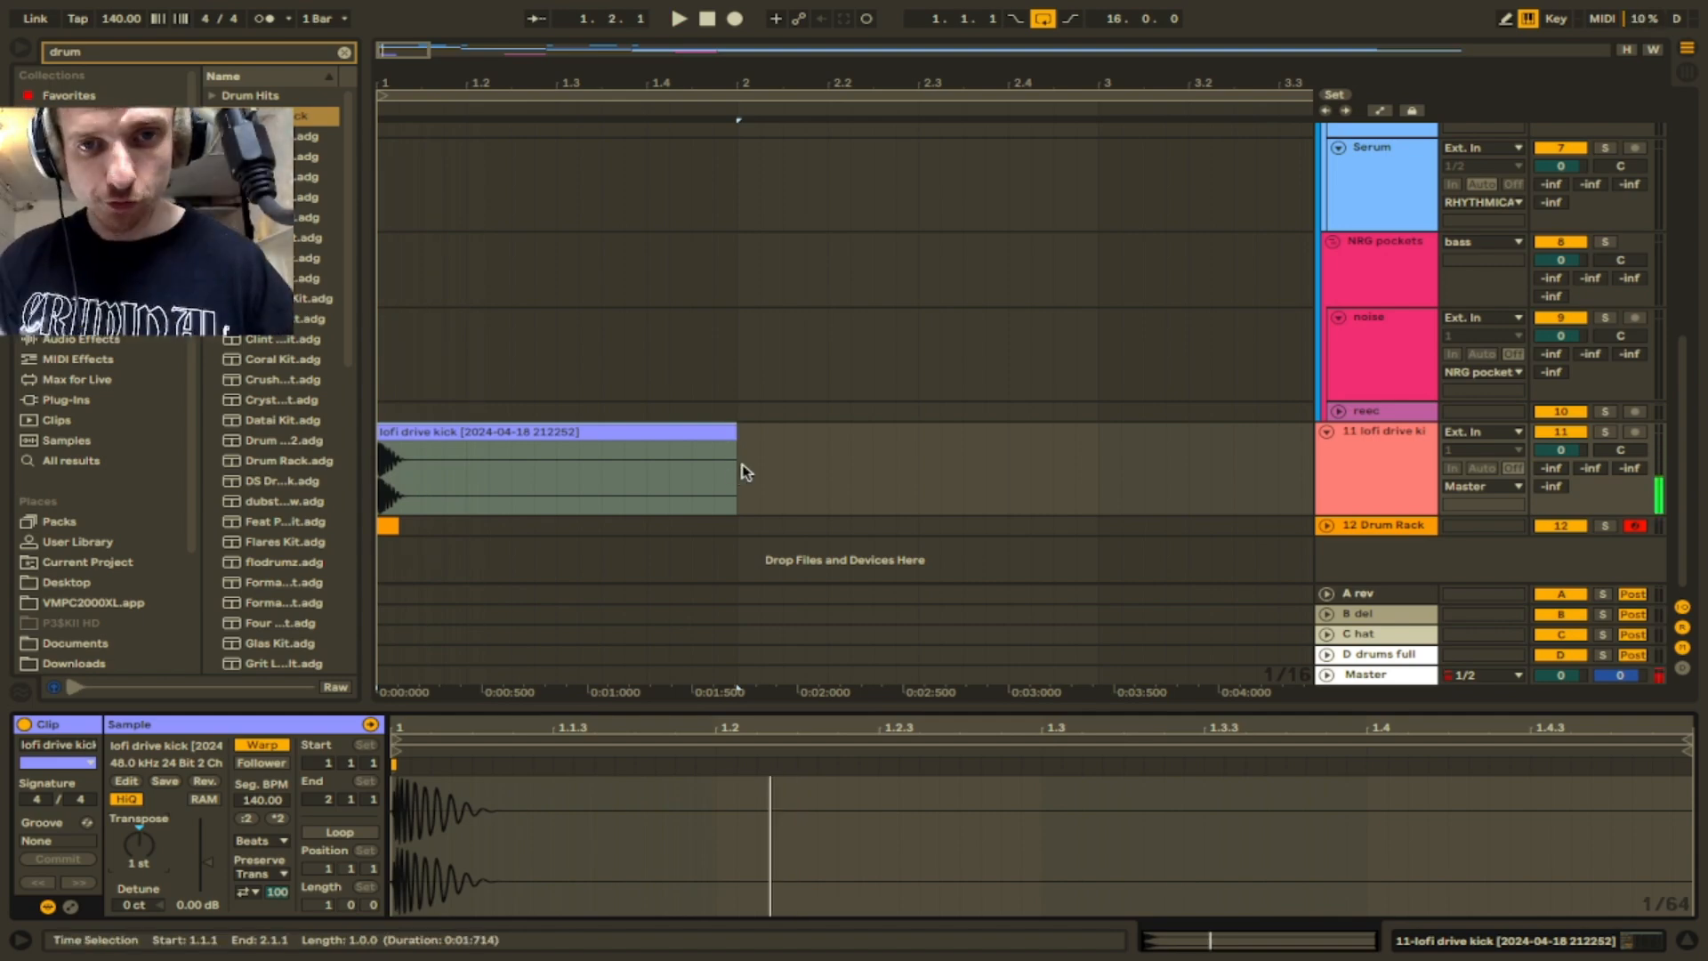
left_click_drag(728, 434, 466, 434)
- Add Drum Buss to the kick track and set Drive to 40 %, Decay to 0 % and Transients to 0.35 during playback
left_click(77, 342)
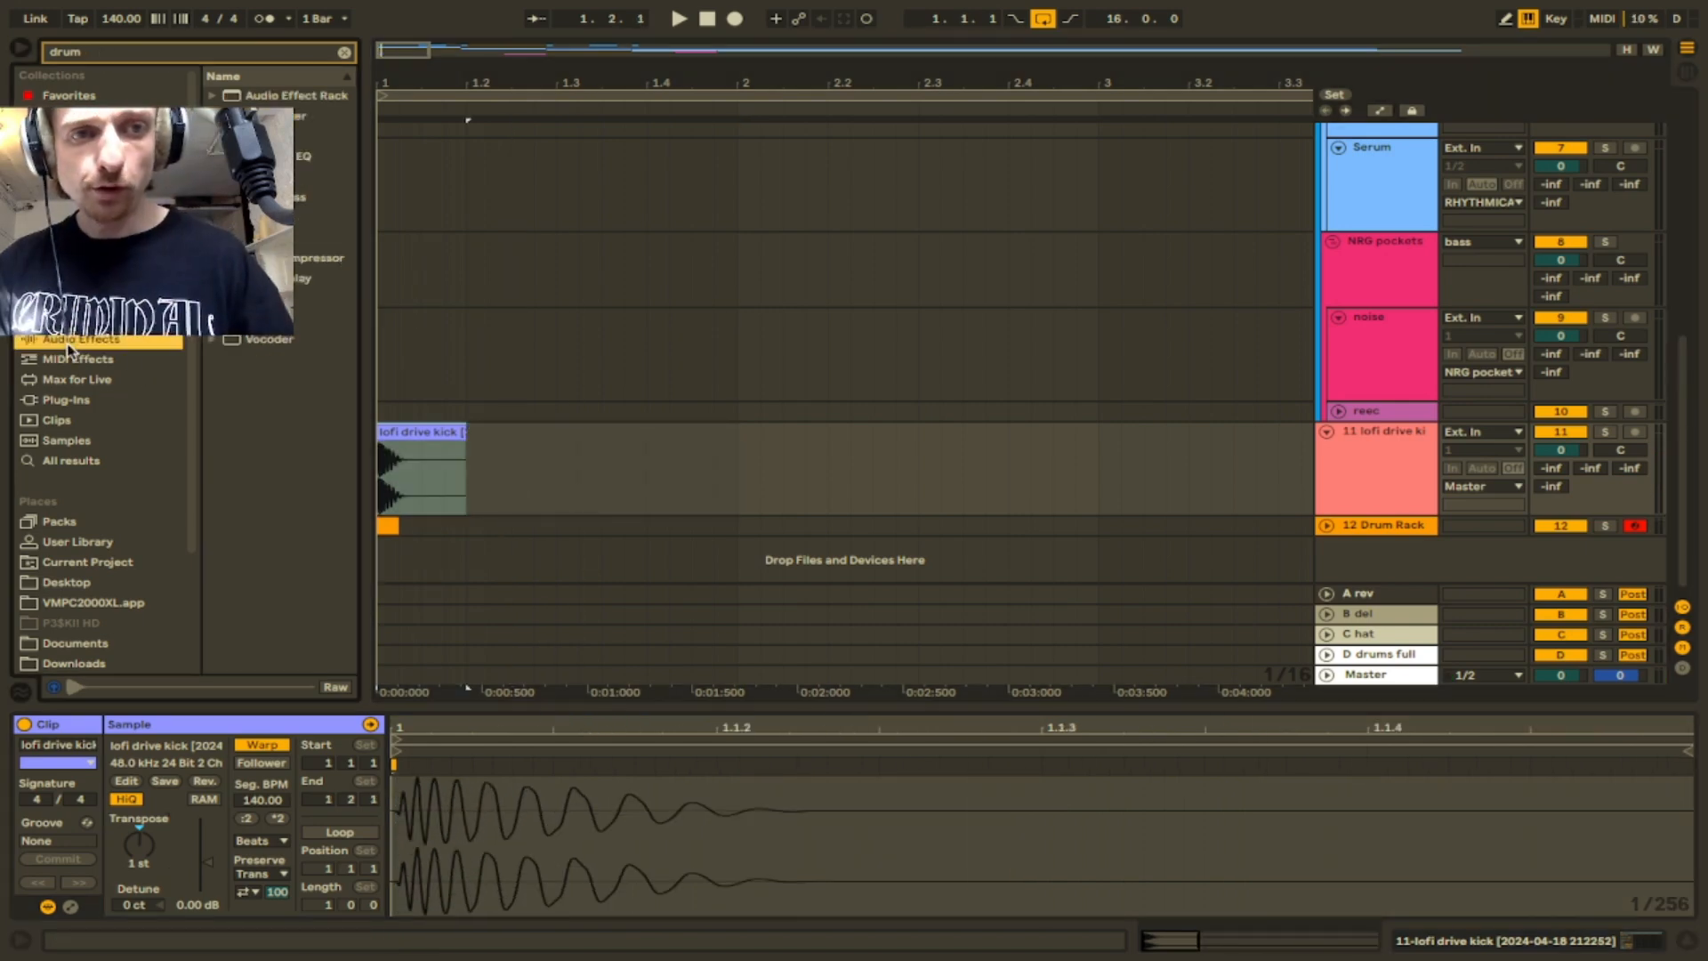
double_click(277, 196)
key("space")
left_click_drag(625, 880, 626, 809)
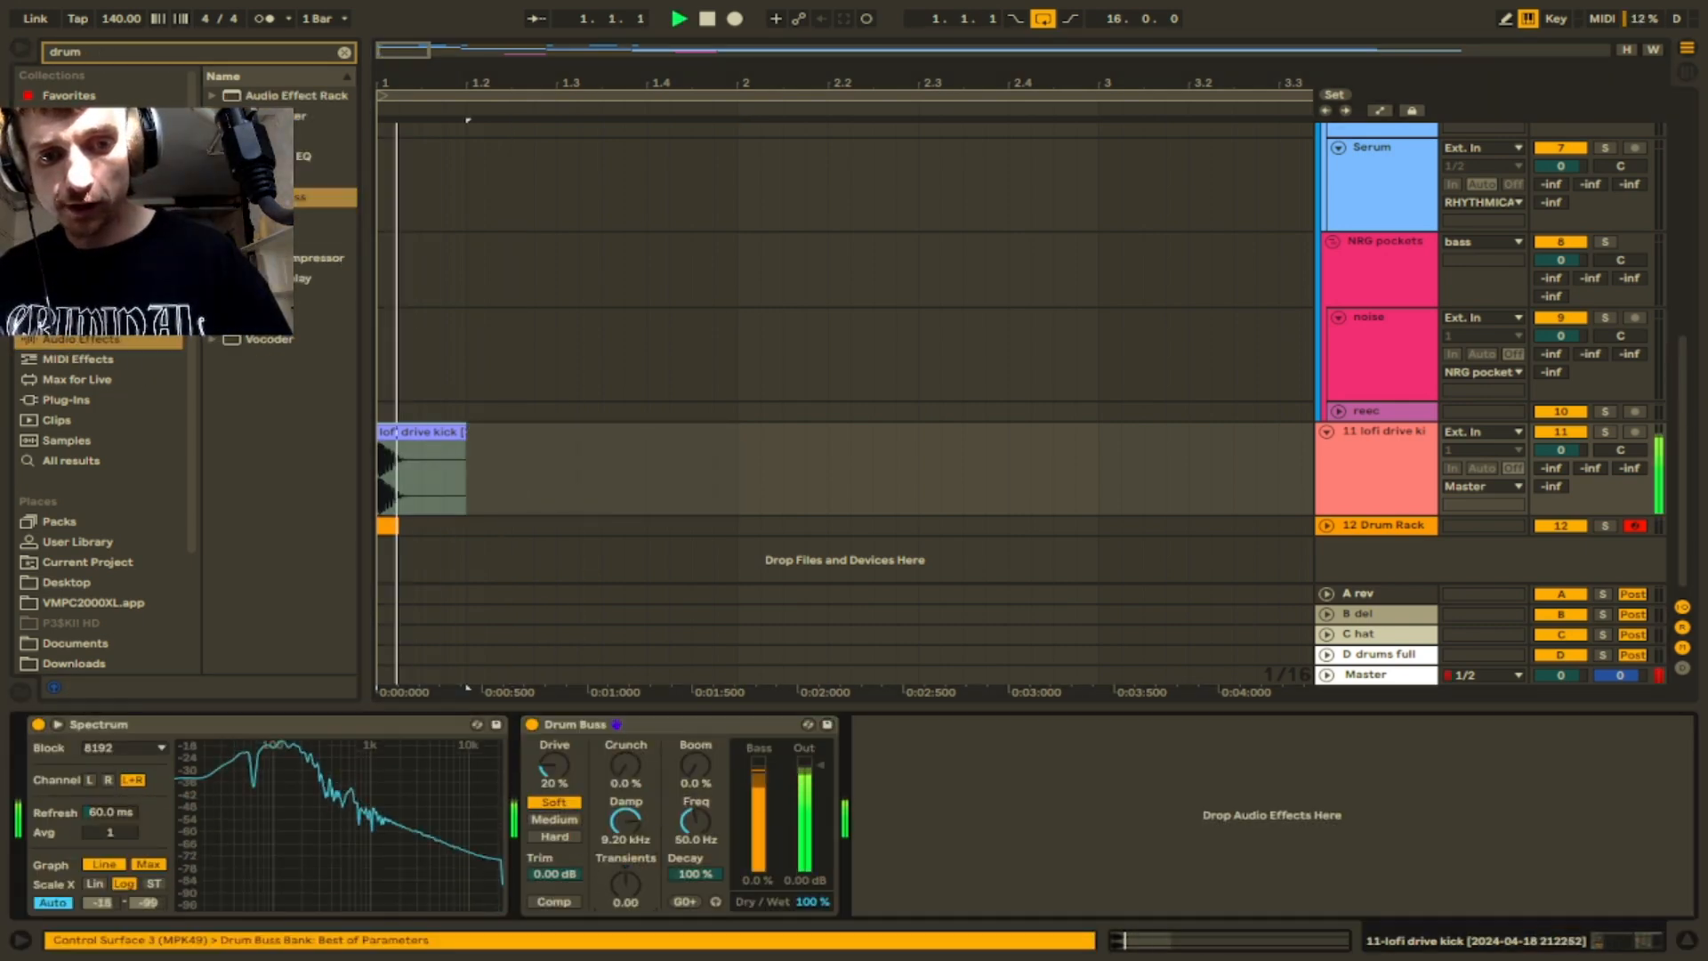
left_click_drag(628, 884, 630, 887)
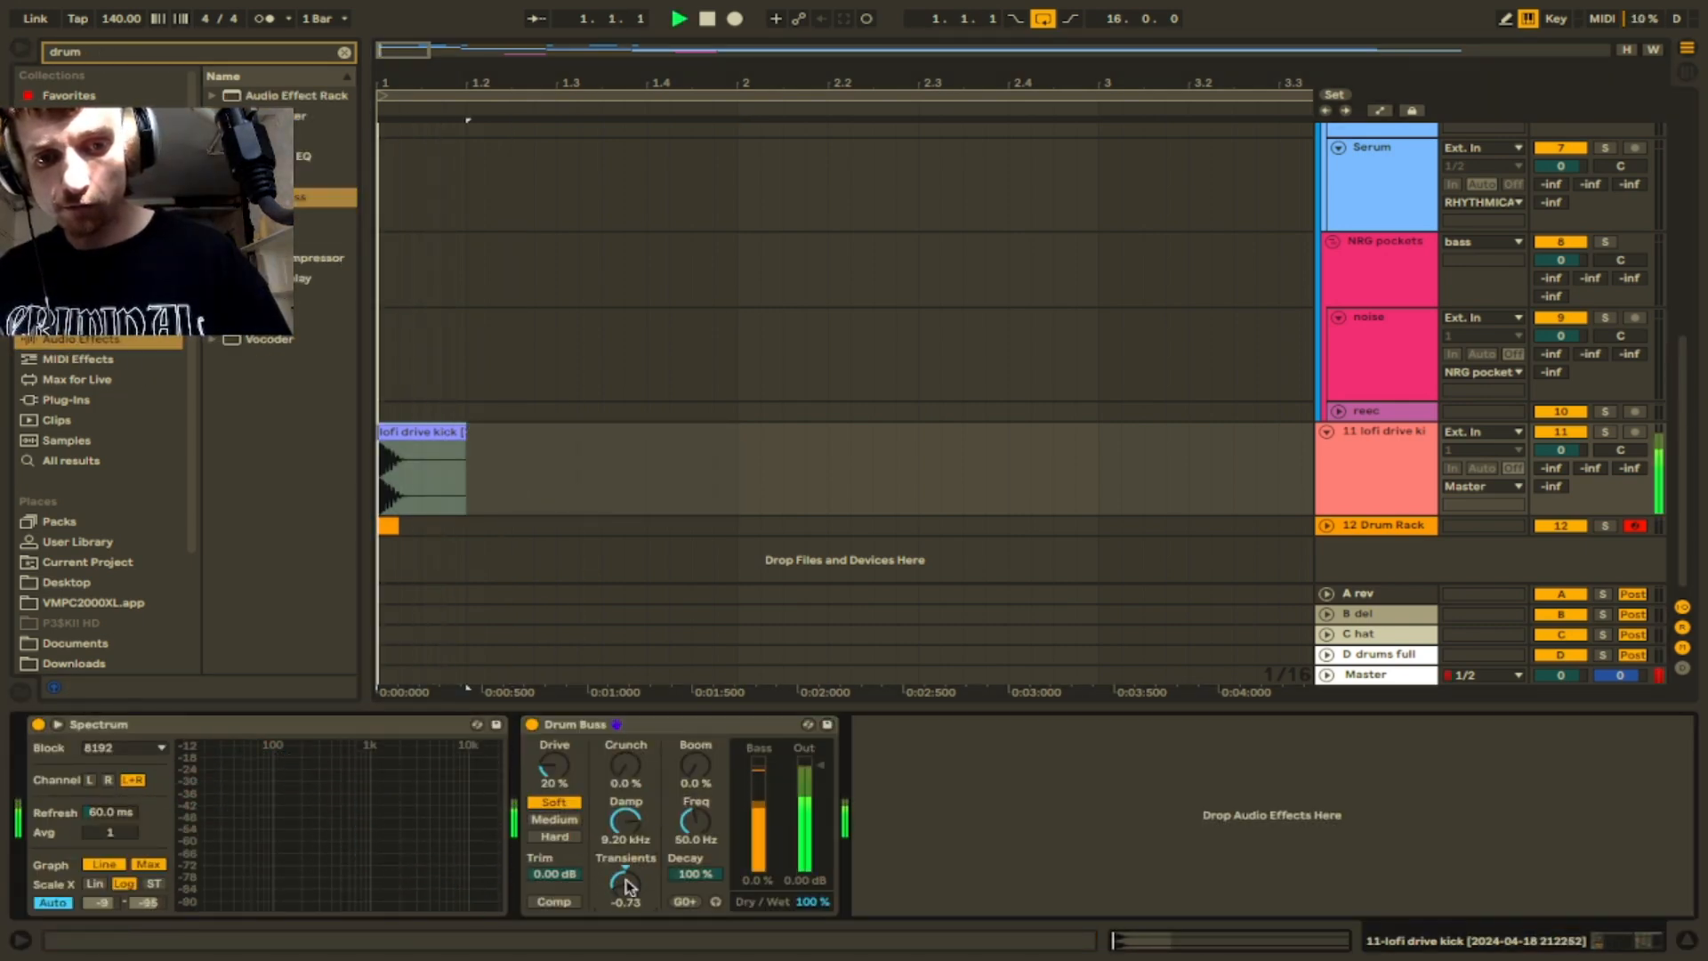
left_click_drag(554, 767, 555, 732)
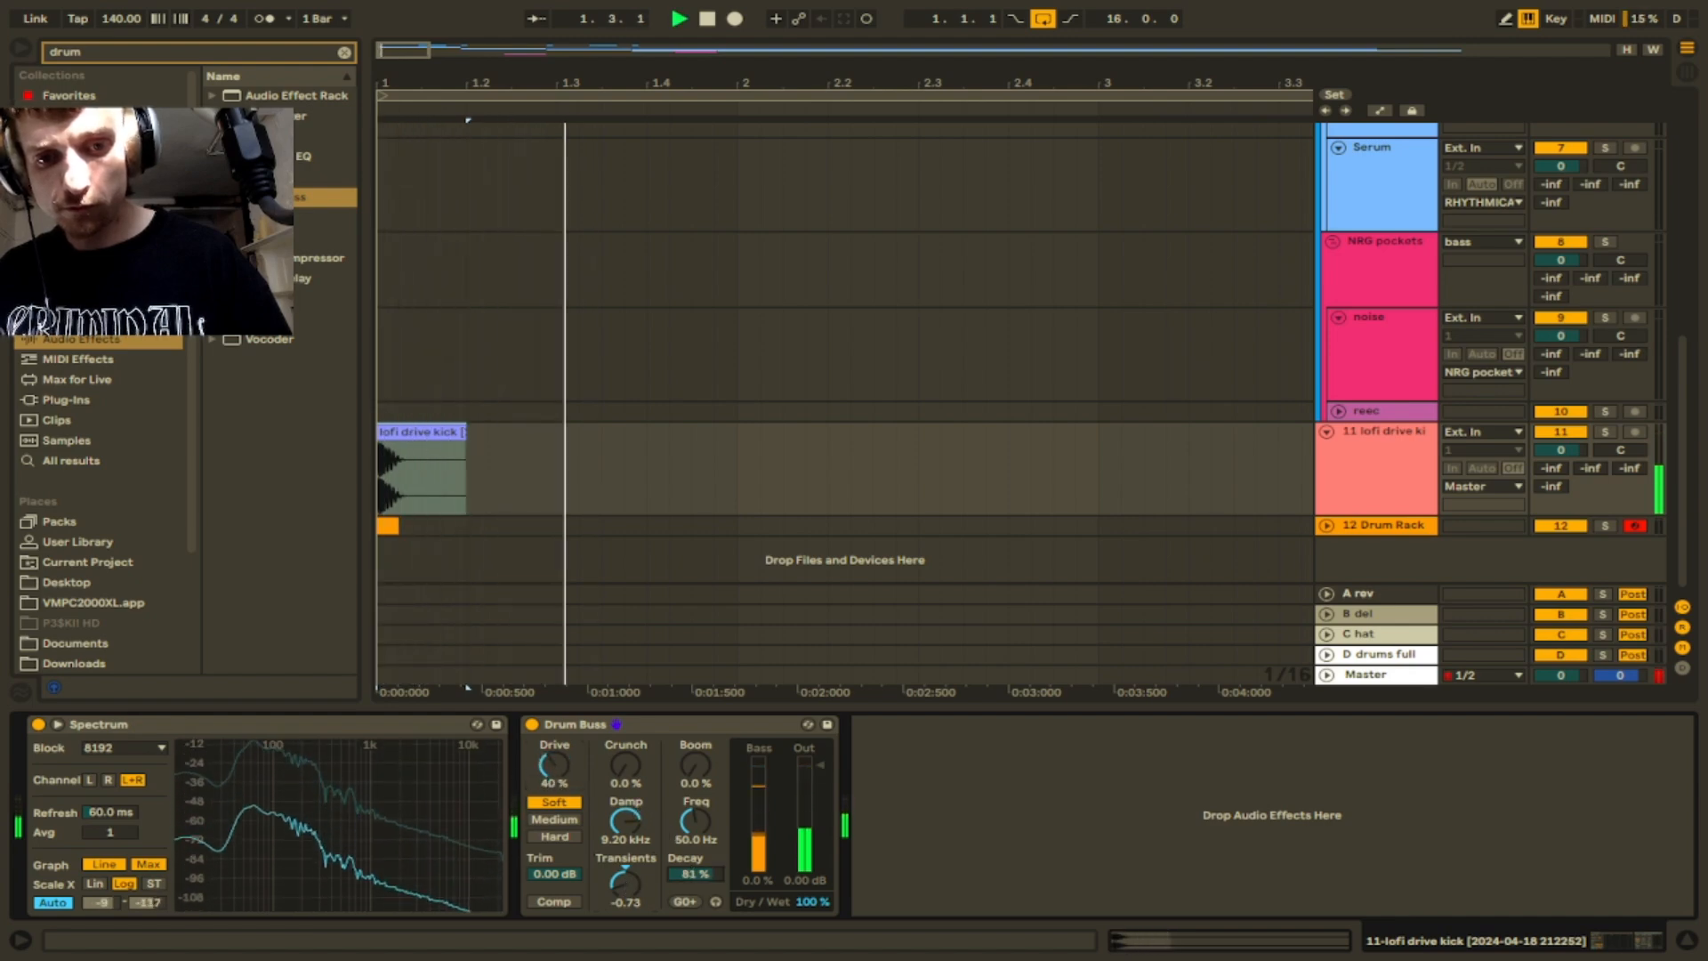
left_click_drag(697, 874, 697, 925)
left_click_drag(625, 883, 626, 789)
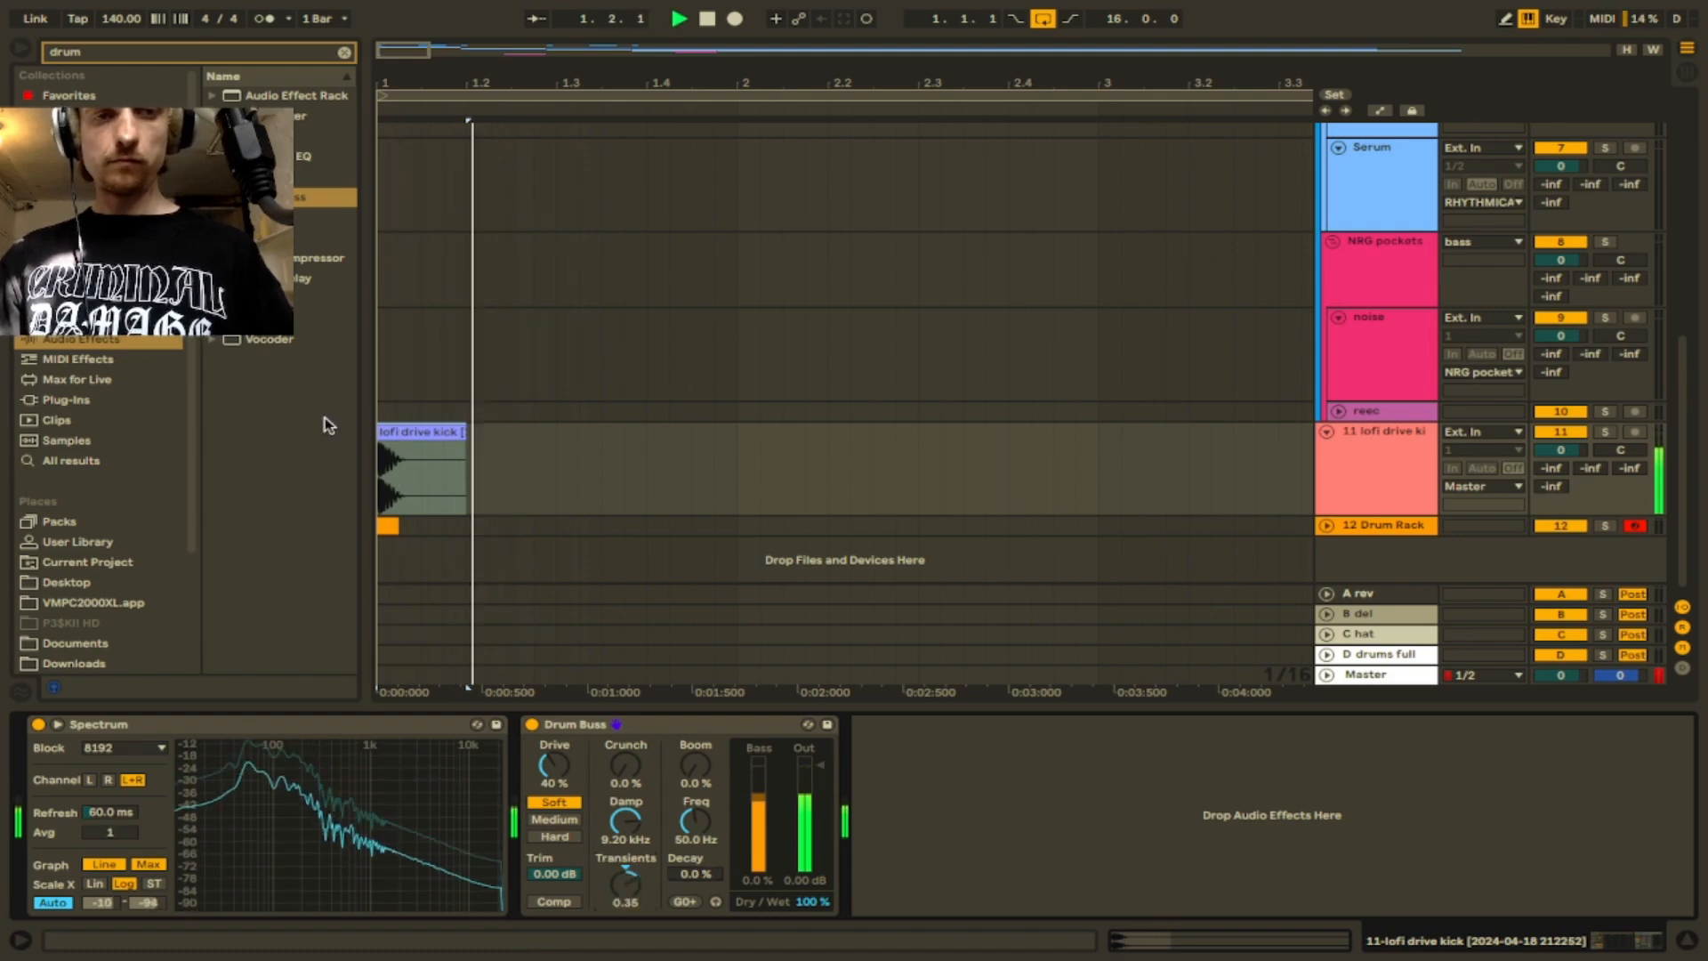
key("space")
- Search the whole library for "snare" and place a UDCT snare sample at beat 1.3 on a new track
key("super+f")
type("snare")
left_click(86, 462)
left_click_drag(276, 419, 564, 561)
- Audition further snare samples, layer CHIME_snare_sleepless at beat 1.3 on a new track and play both snares
key("Down")
key("Down")
key("Down")
key("Down")
key("Down")
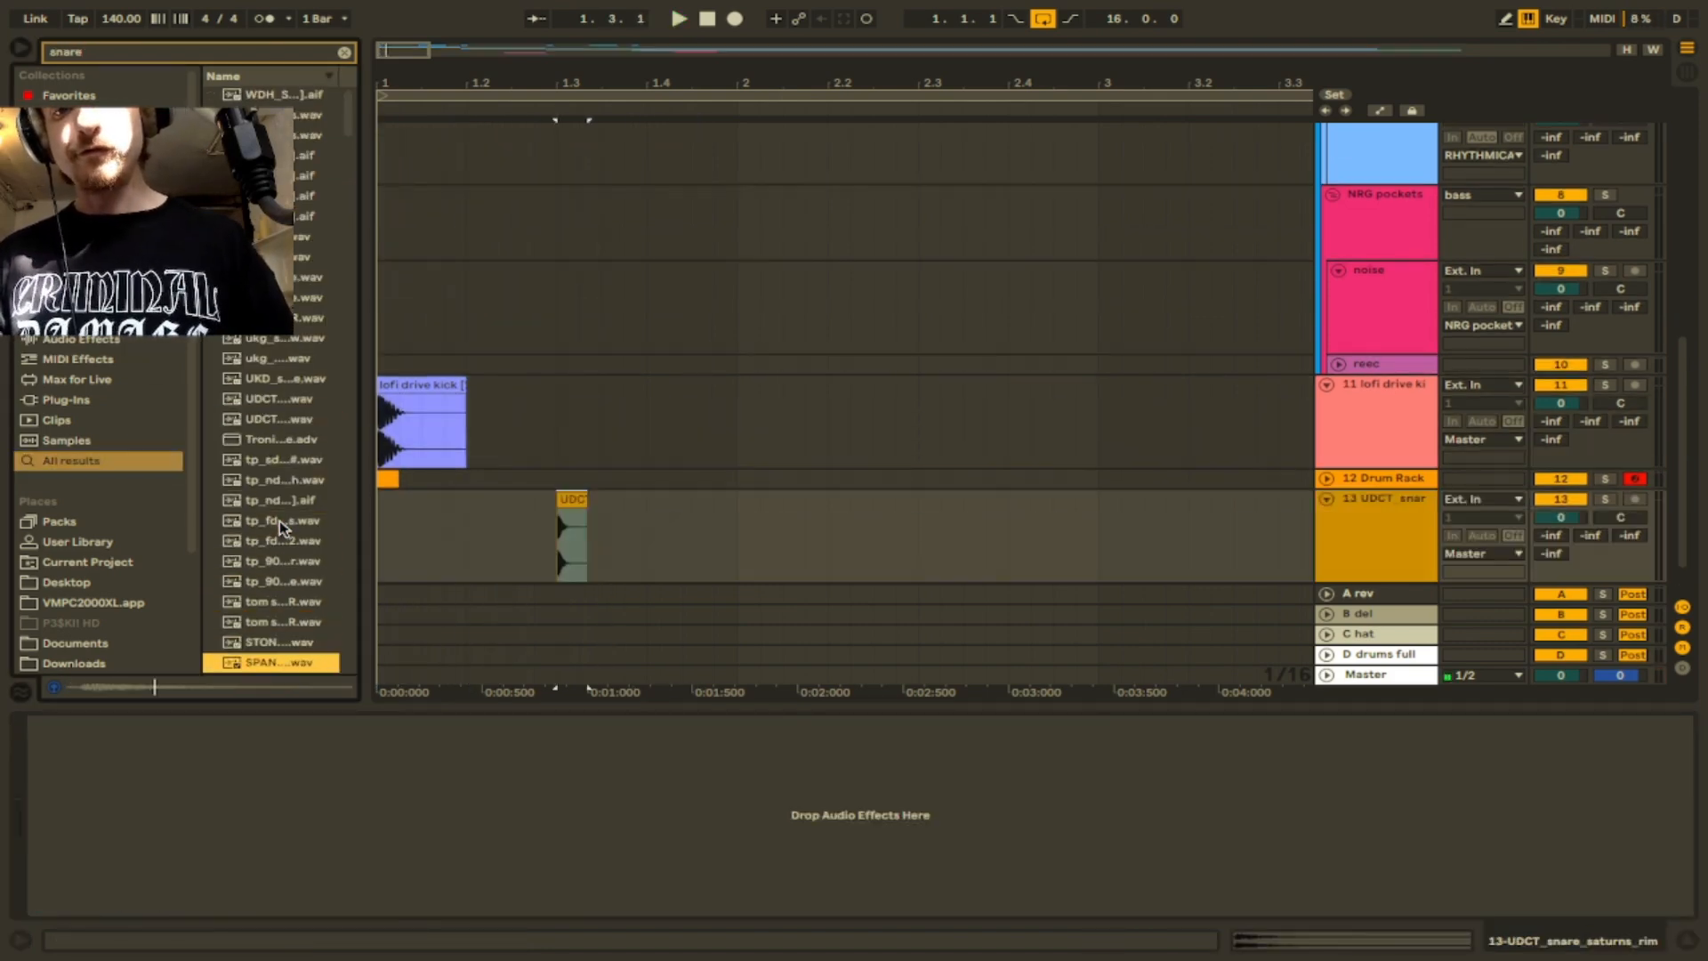
scroll(280, 520, "down", 9)
key("Up")
key("Up")
key("Up")
key("Up")
key("Up")
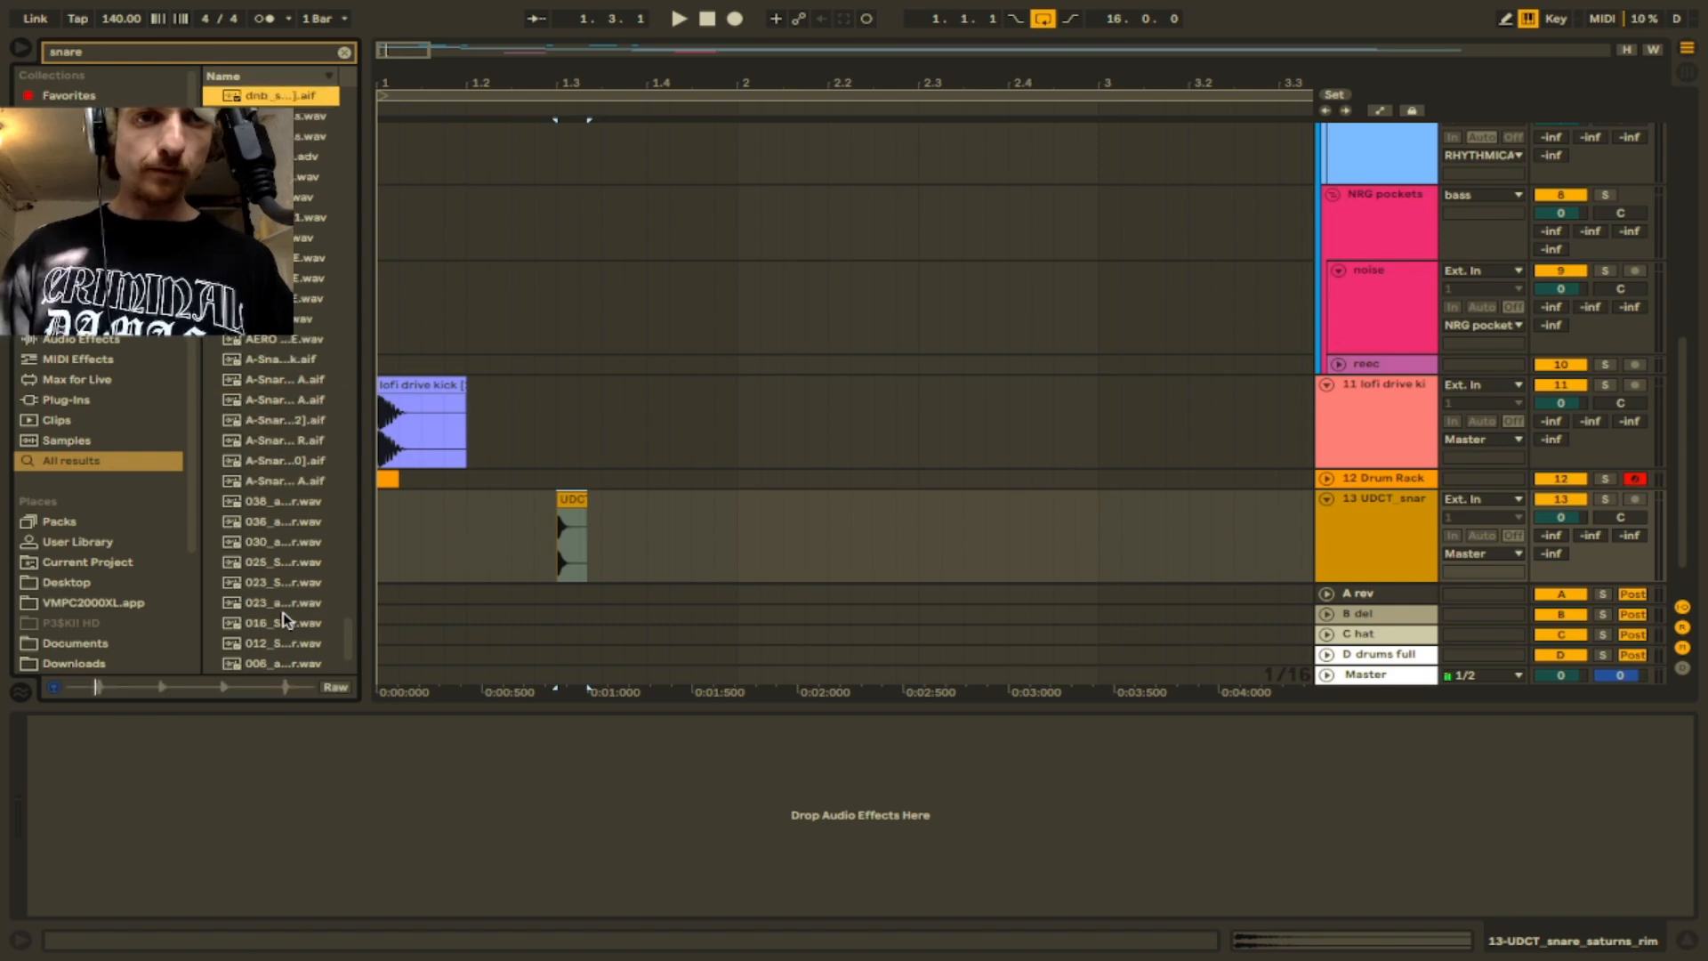
key("Down")
key("space")
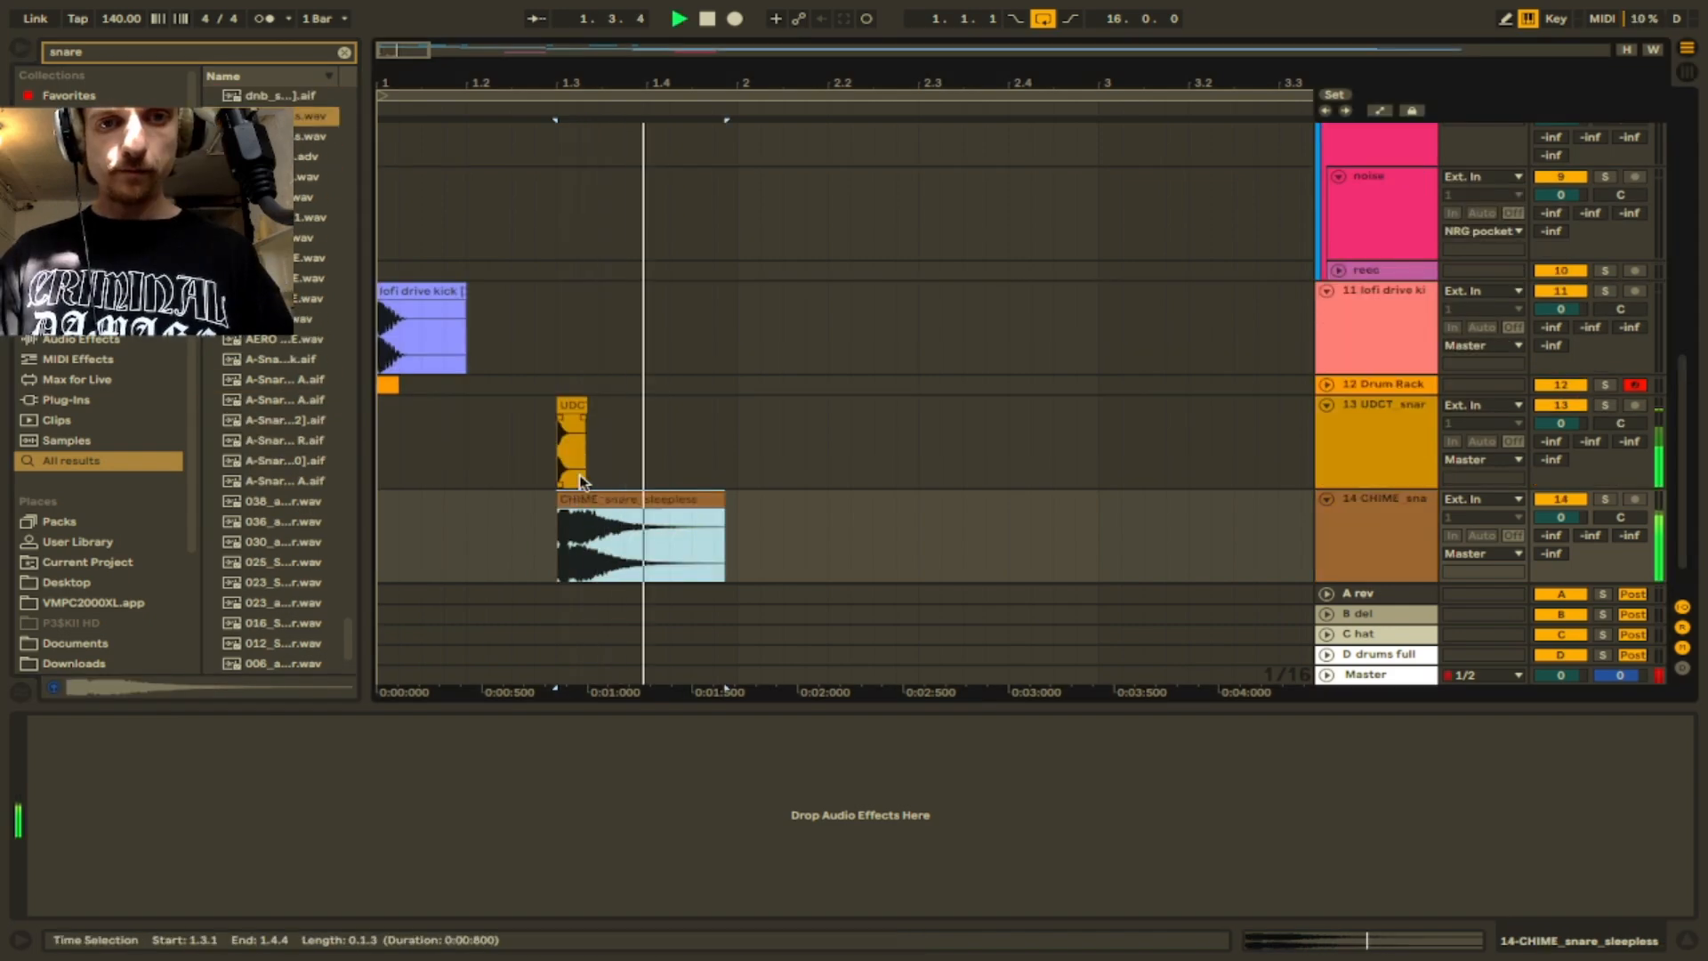
key("space")
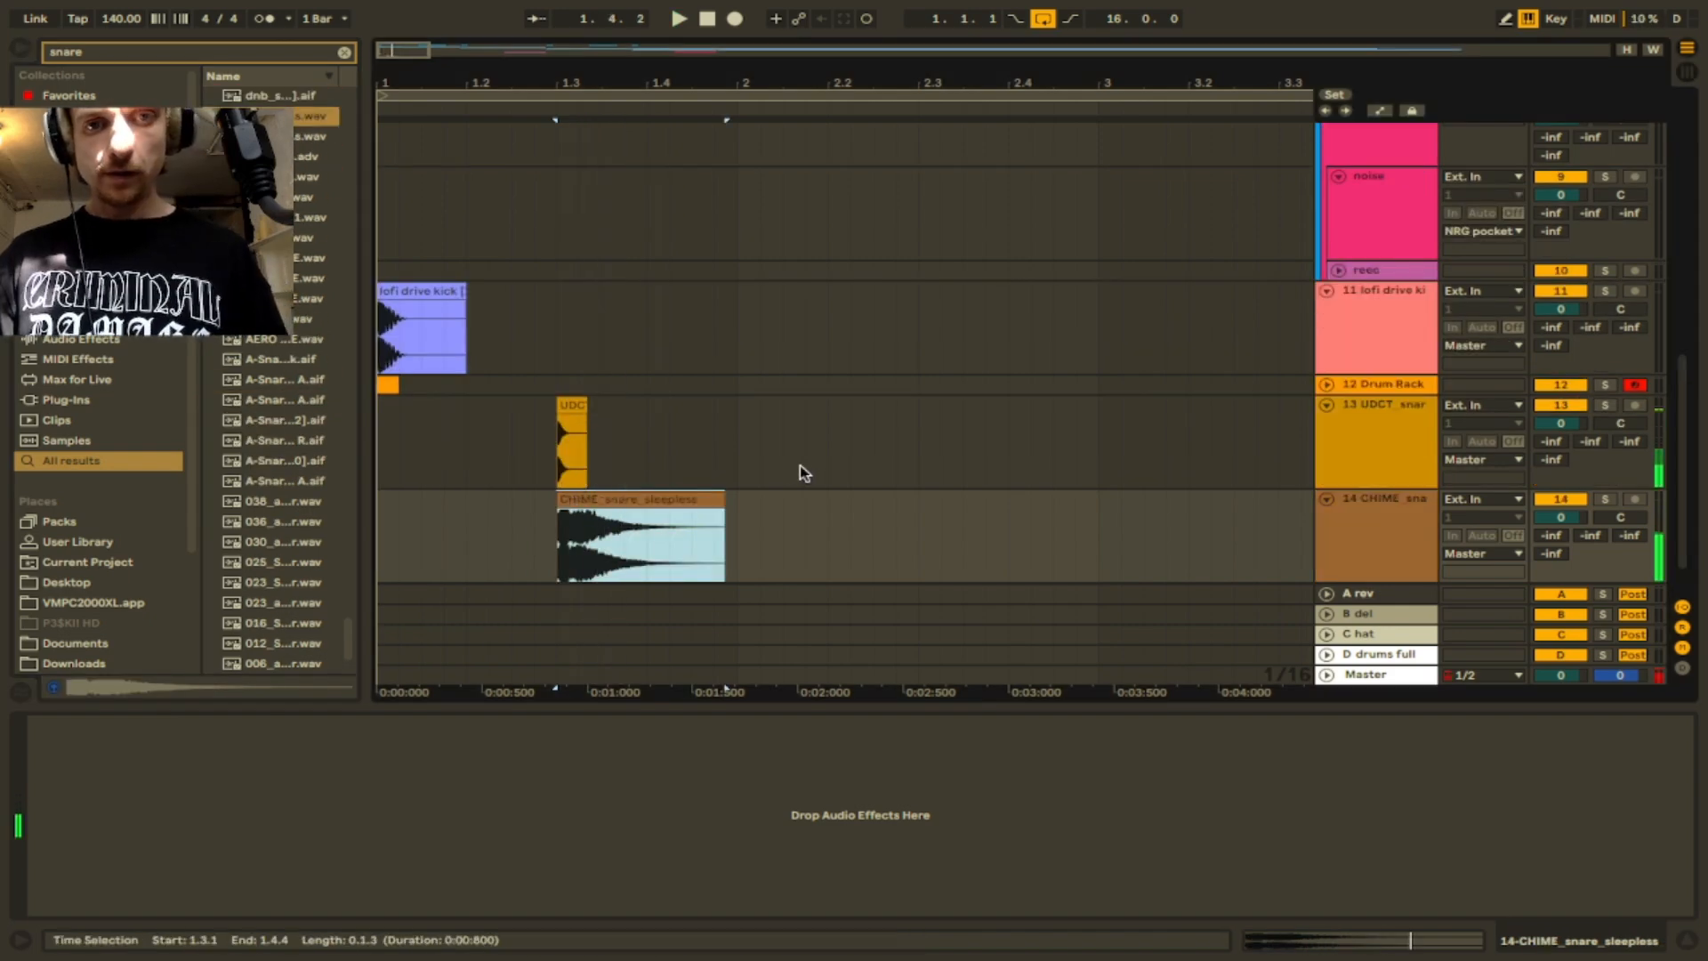
- Set the CHIME snare clip's transient envelope to 53 with warping on, and group the two snare tracks as "snare"
double_click(722, 498)
left_click(260, 745)
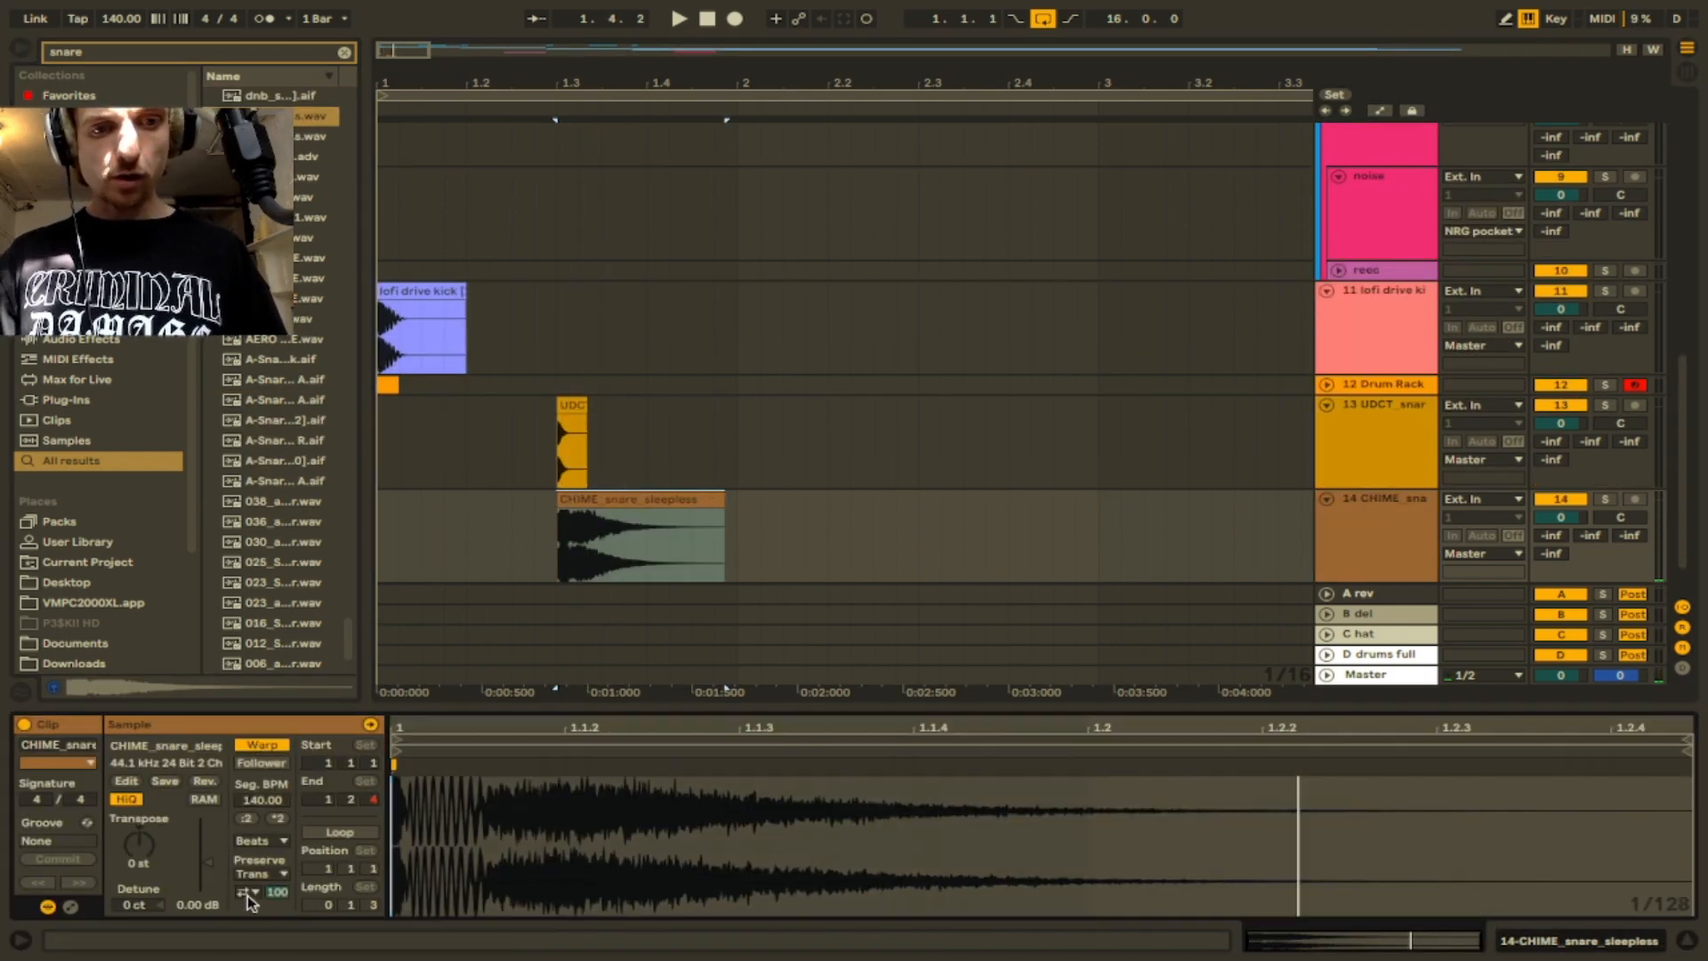
left_click(1400, 476, "shift")
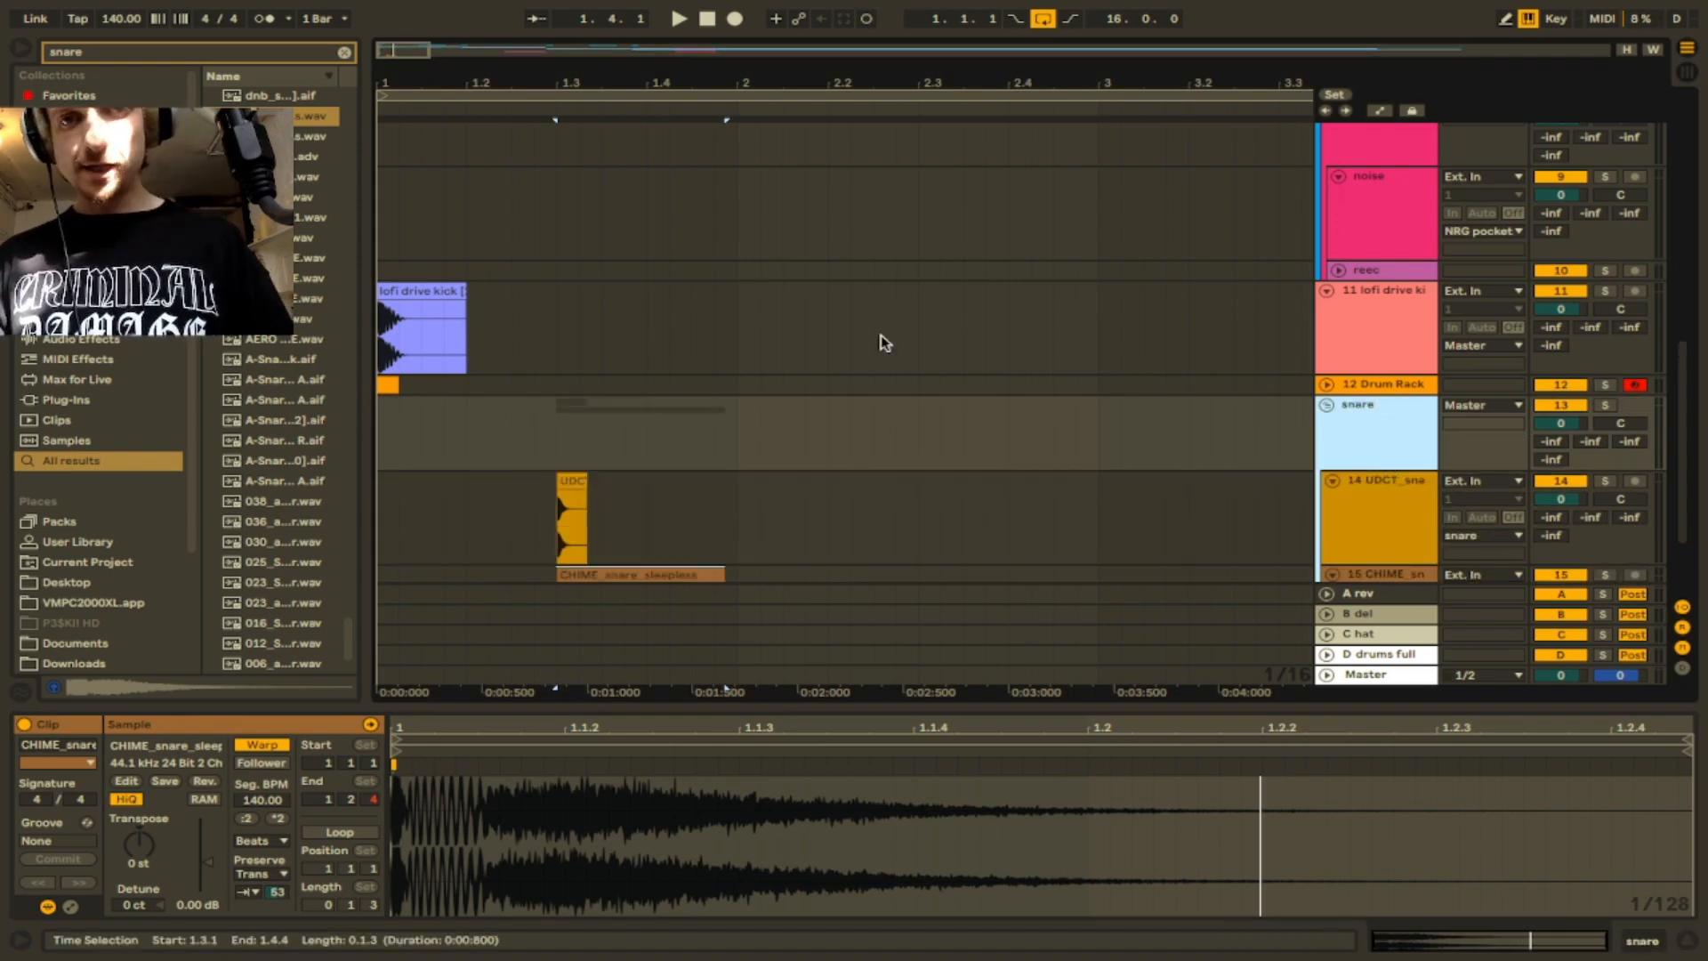
key("ctrl+g")
- Add the MBitFun effect to the snare group and play the snare through it
key("ctrl+f")
type("mbit")
left_click(300, 99)
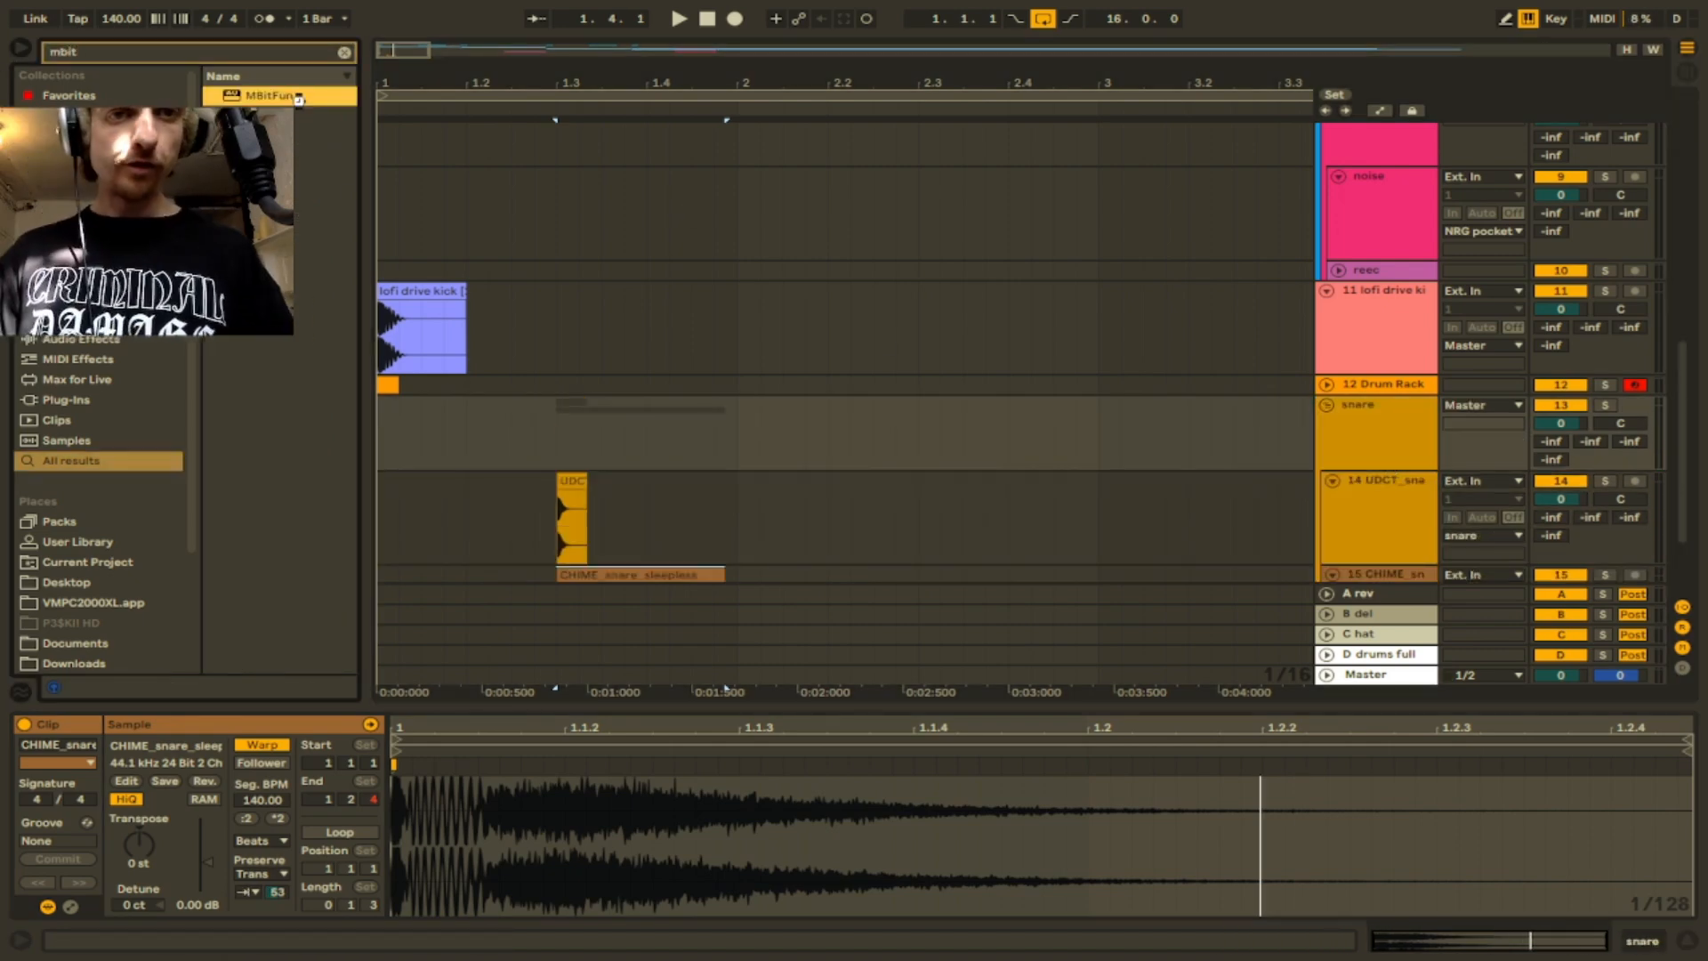
left_click_drag(550, 513, 669, 637)
key("space")
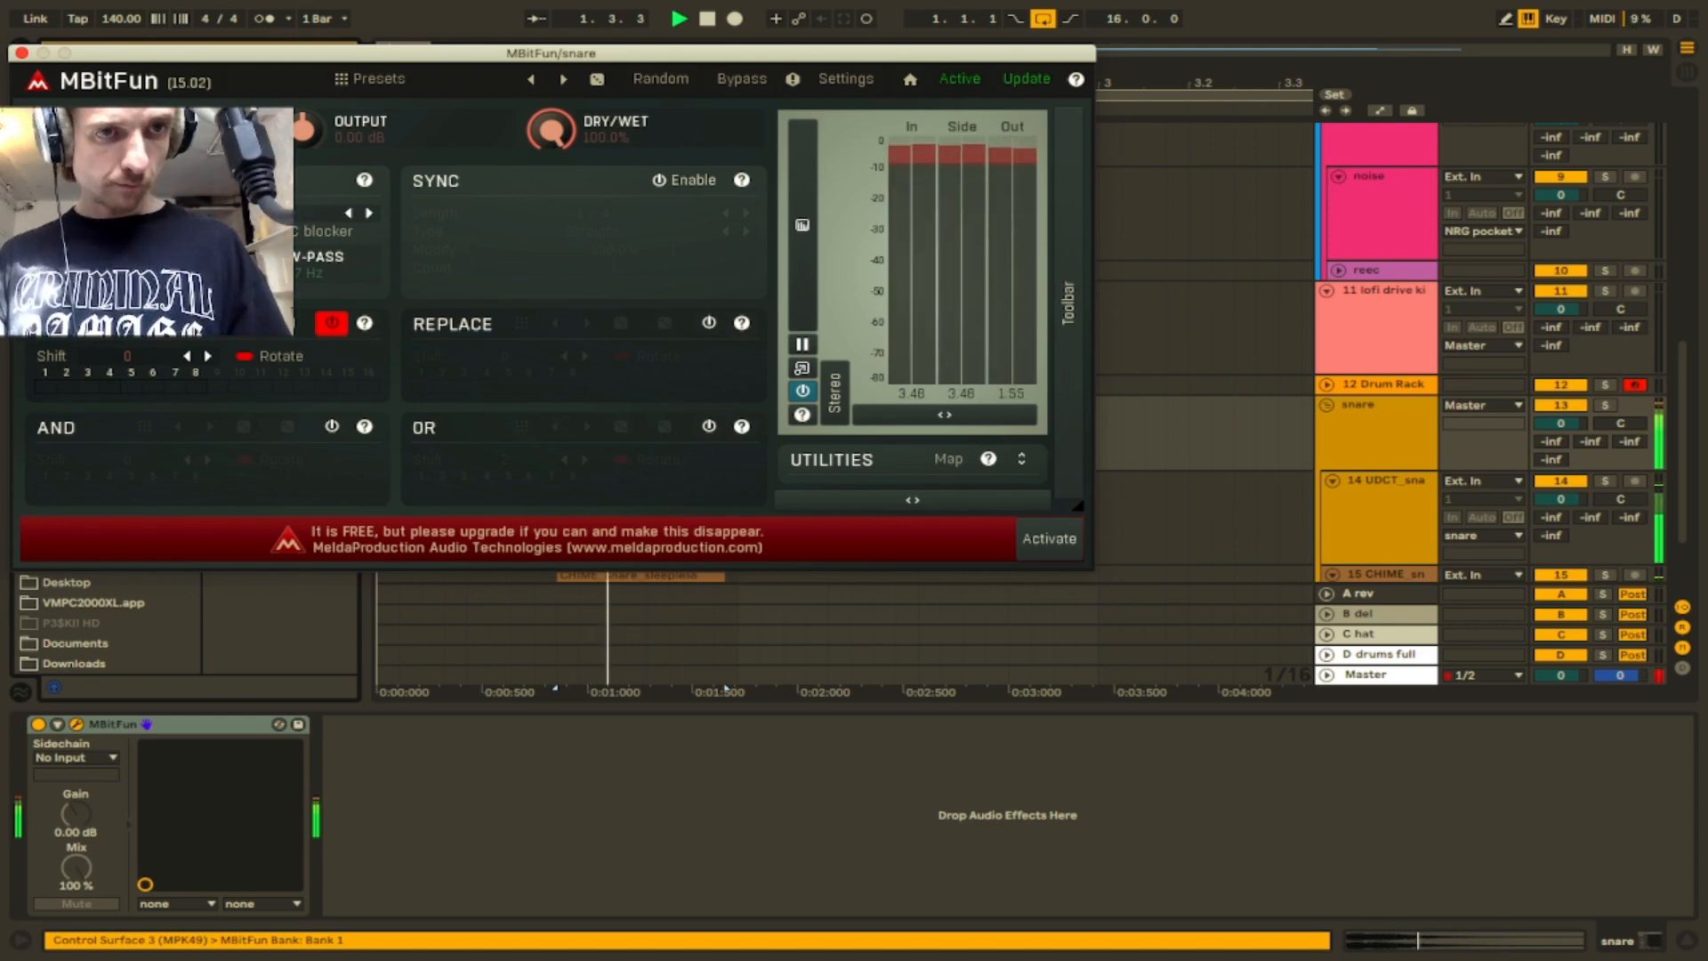
key("space")
left_click(23, 53)
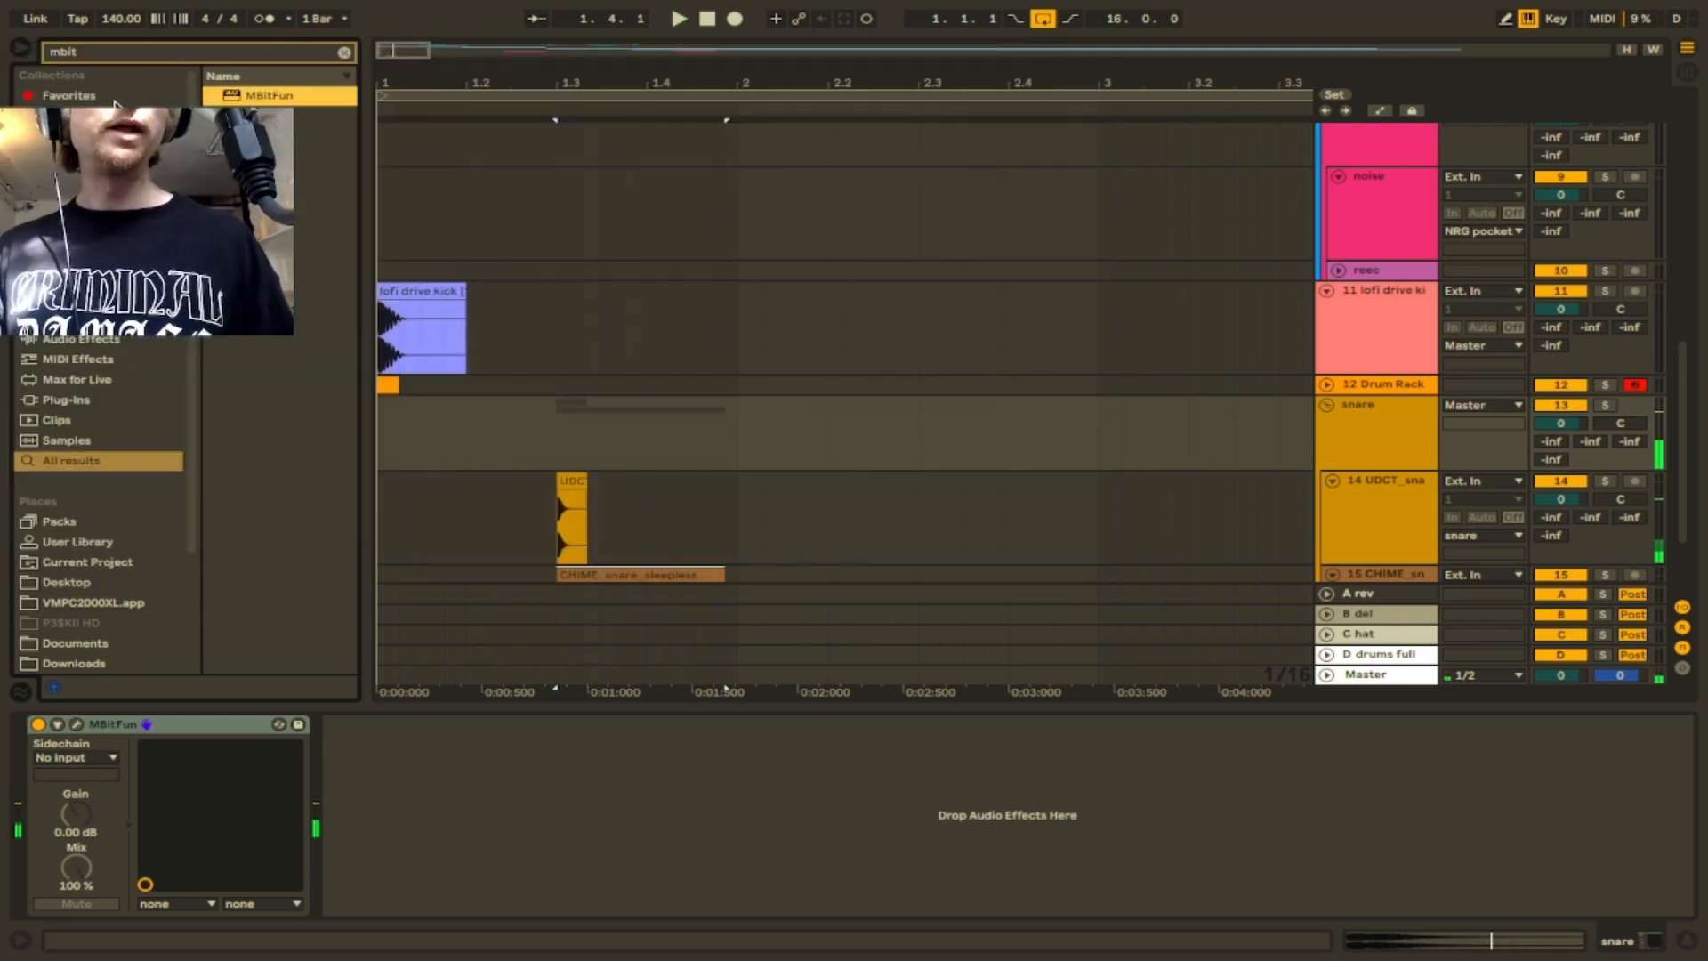
- Add Drum Buss to the snare group with Drive at 0 %, Transients at -0.14 and Decay at 23 %
type("drum")
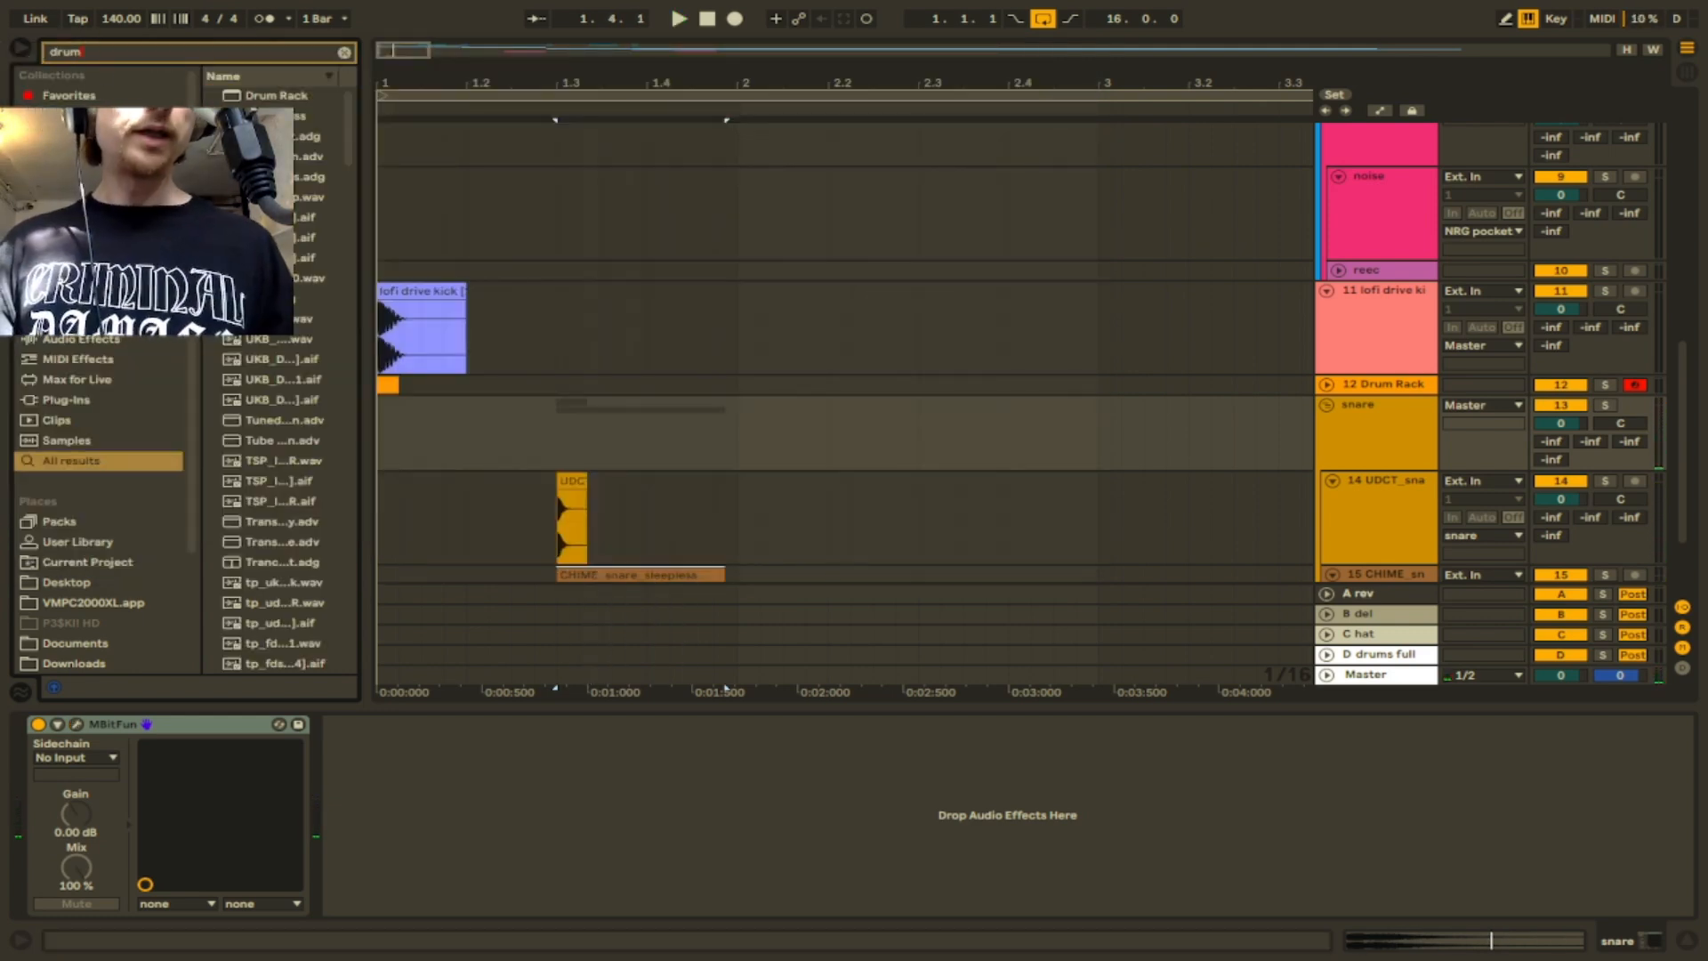
double_click(297, 110)
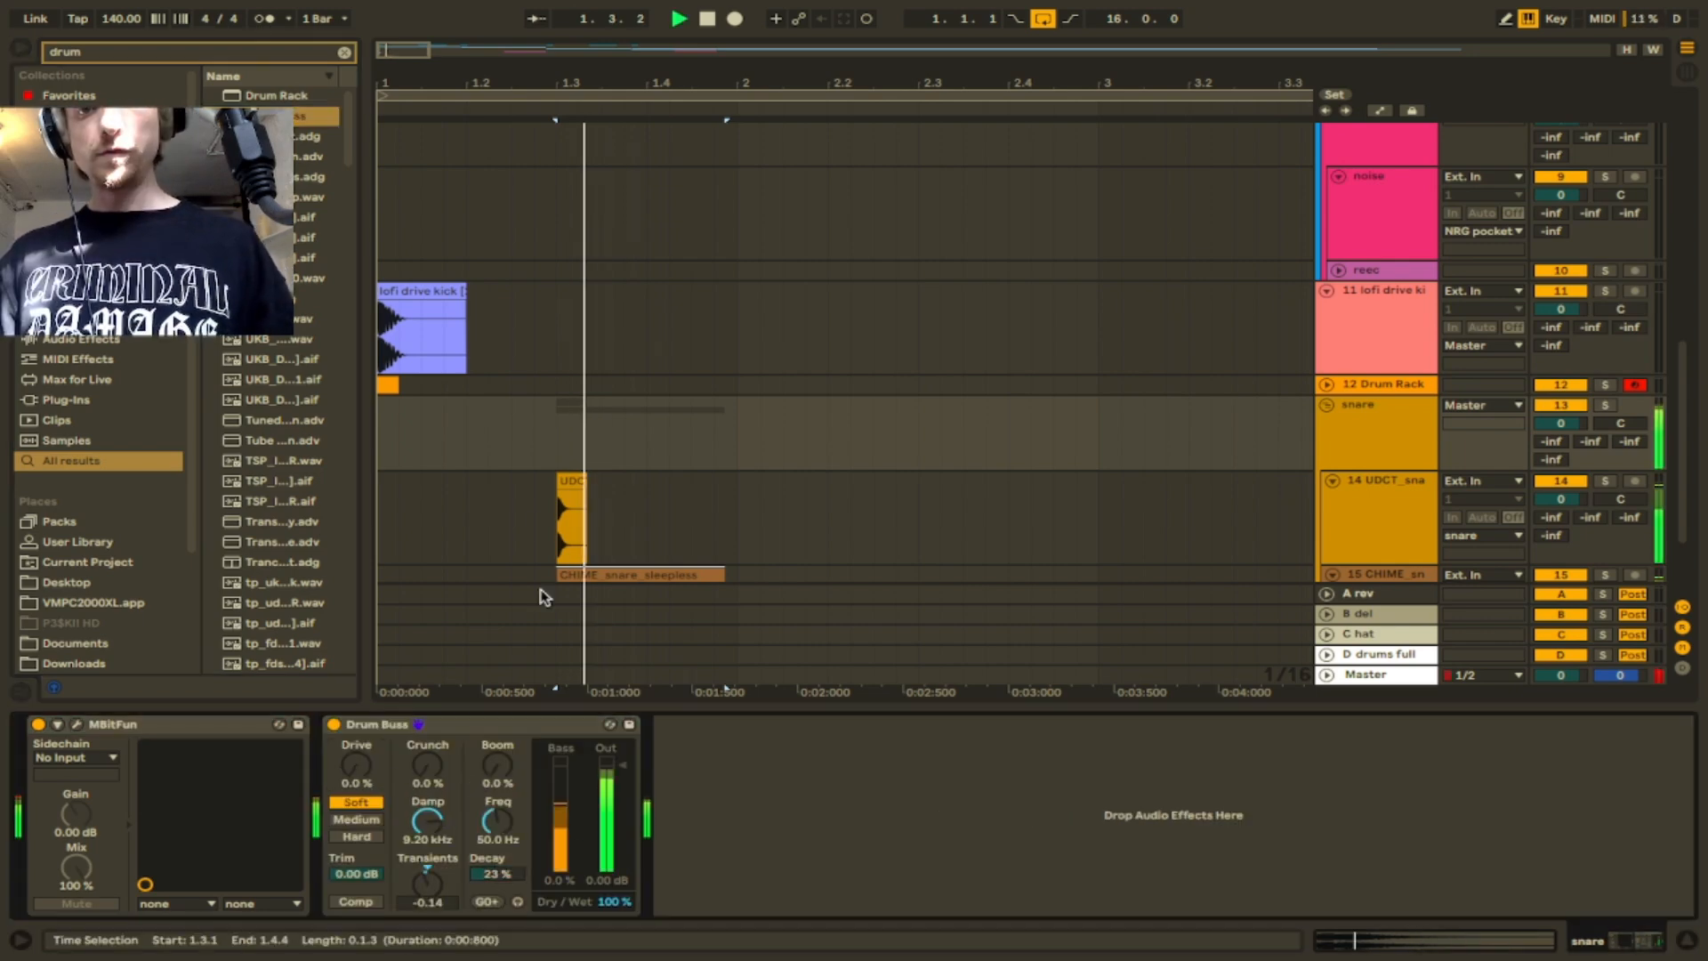
- Search for "hat loop" and place a one-bar hat loop sample at bar 1 on a new audio track
key("super+f")
type("ha")
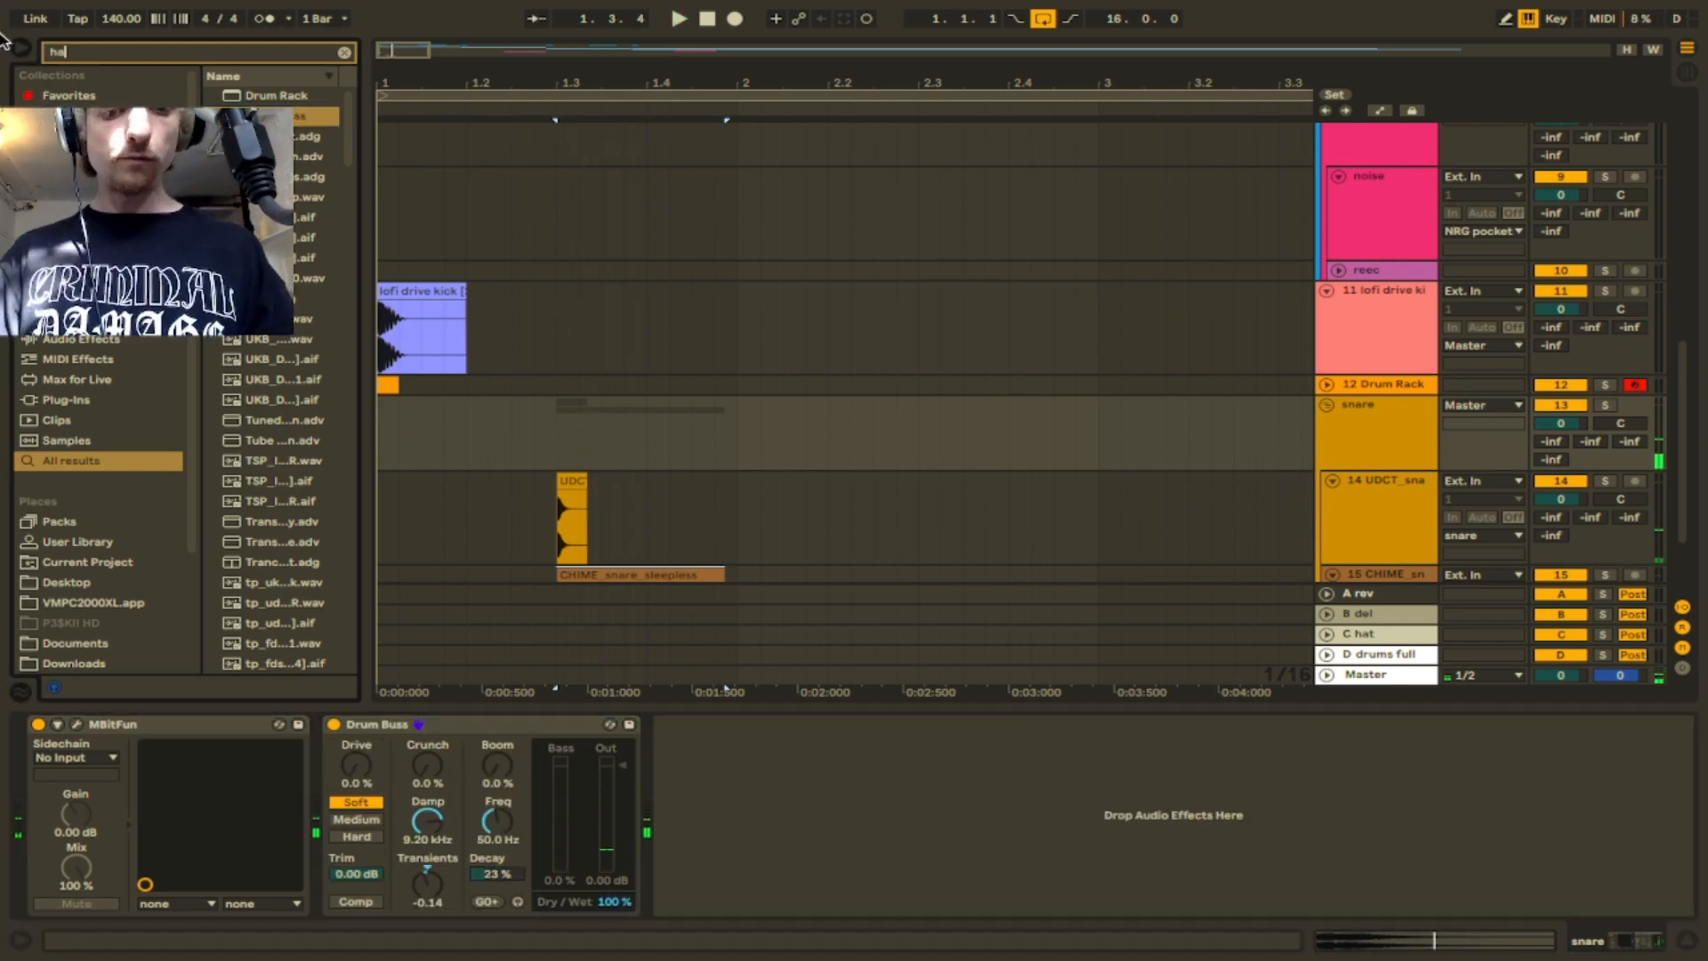
type("t loop")
left_click_drag(307, 157, 385, 542)
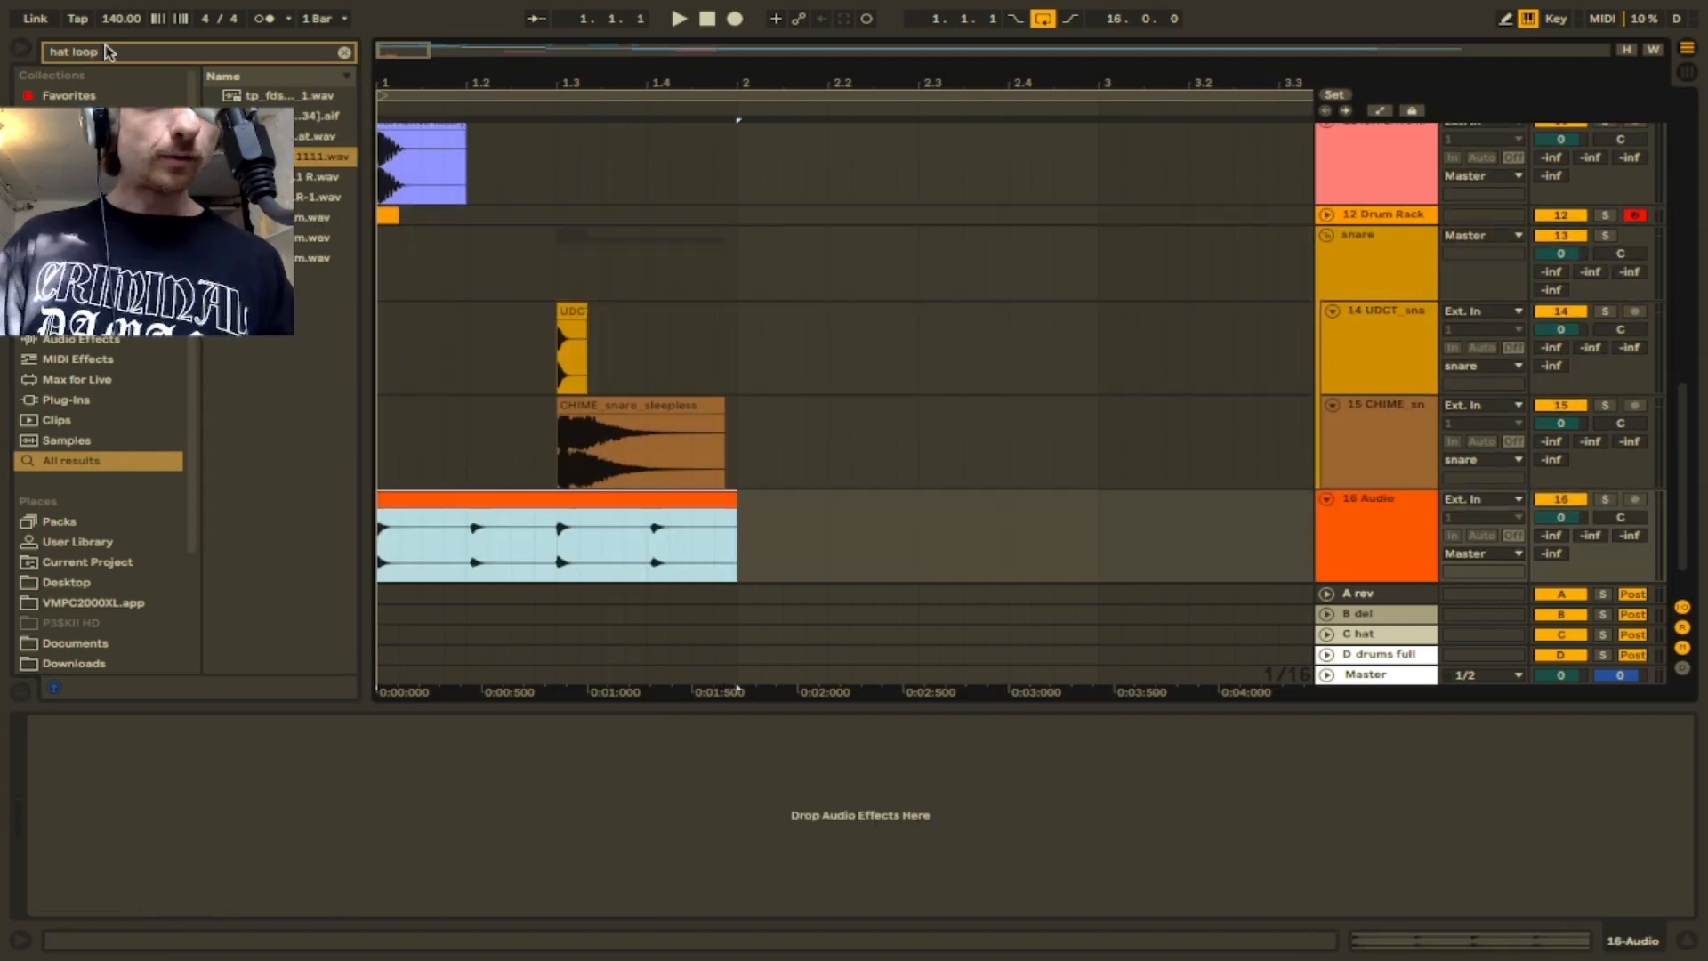
- Search the plug-ins for "hat", add ElectroHat to the hat loop track and play the loop through it
left_click(106, 51)
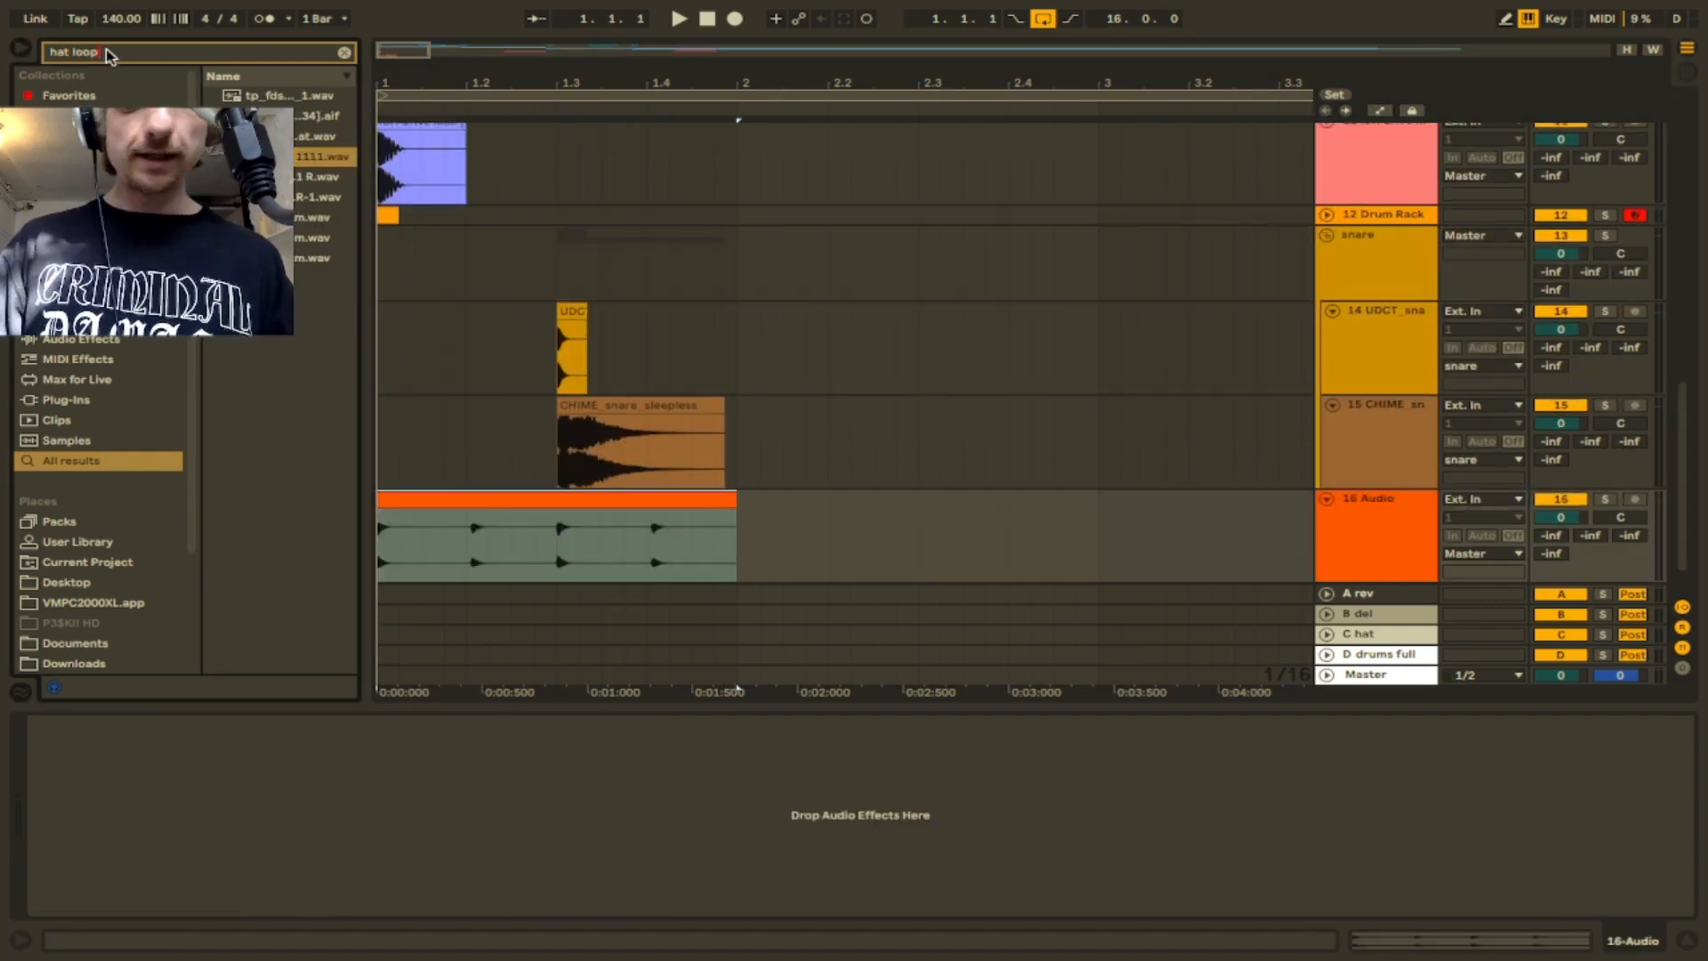
key("BackSpace")
key("BackSpace")
key("BackSpace")
key("BackSpace")
left_click(97, 402)
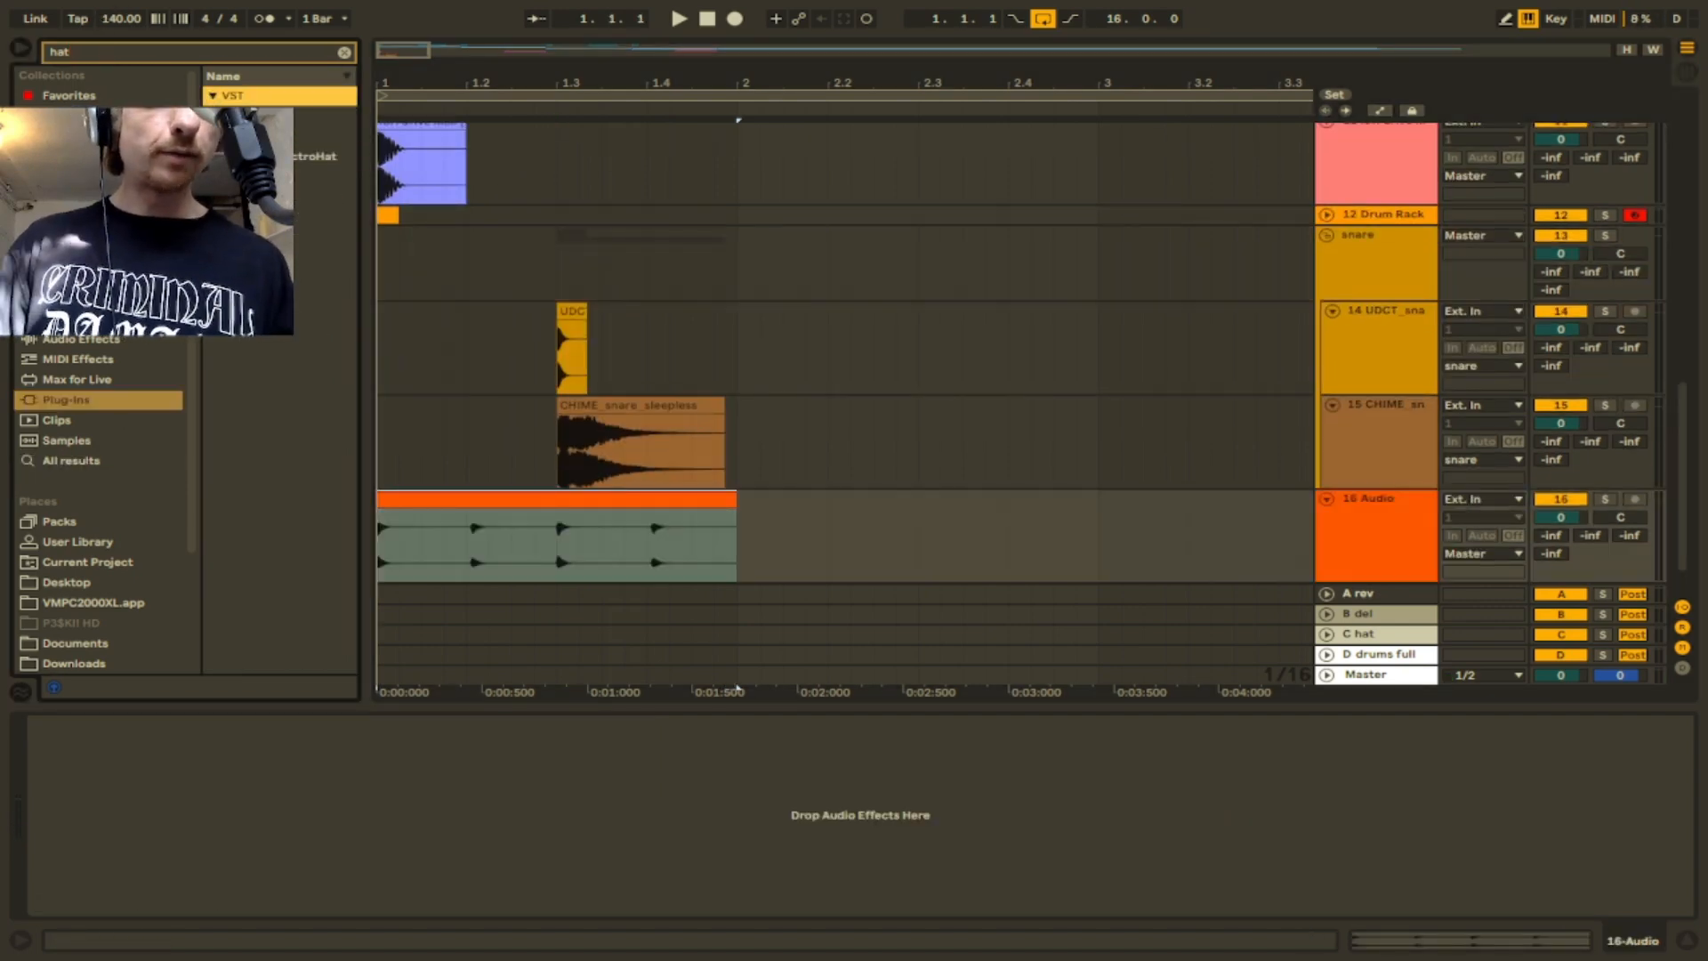
left_click_drag(723, 558, 488, 861)
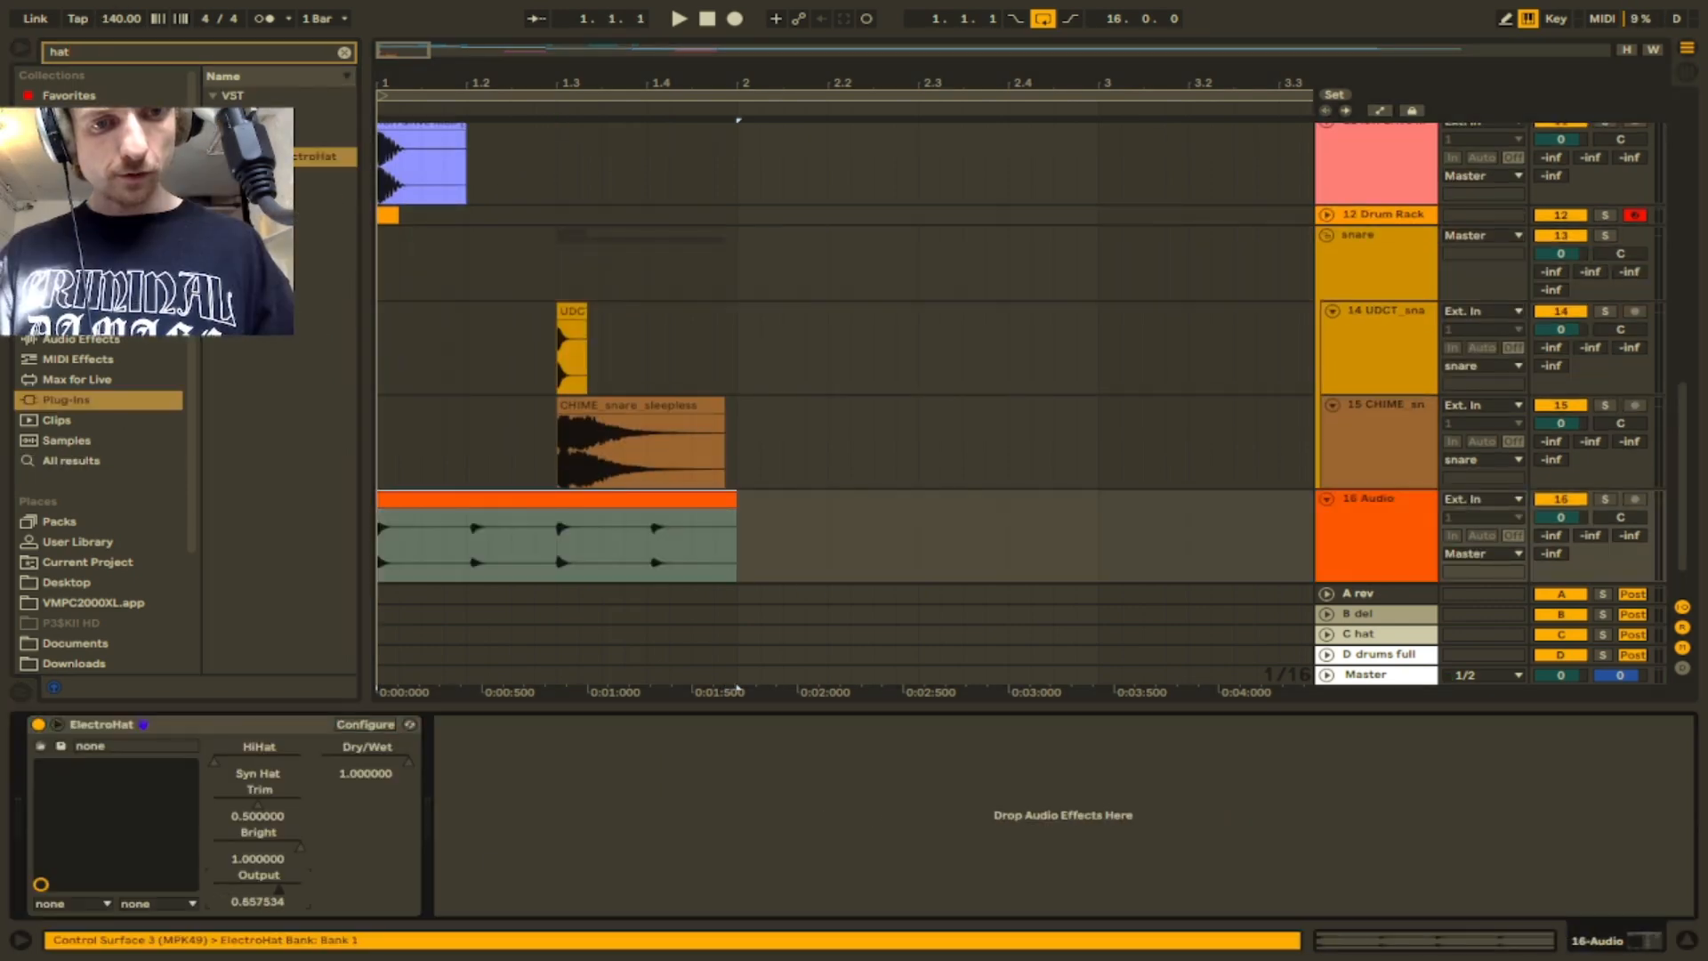
key("space")
key("space")
- Duplicate the four-bar kick and snare pattern from bars 1–4 three times to fill the arrangement up to bar 17
left_click_drag(766, 49, 766, 17)
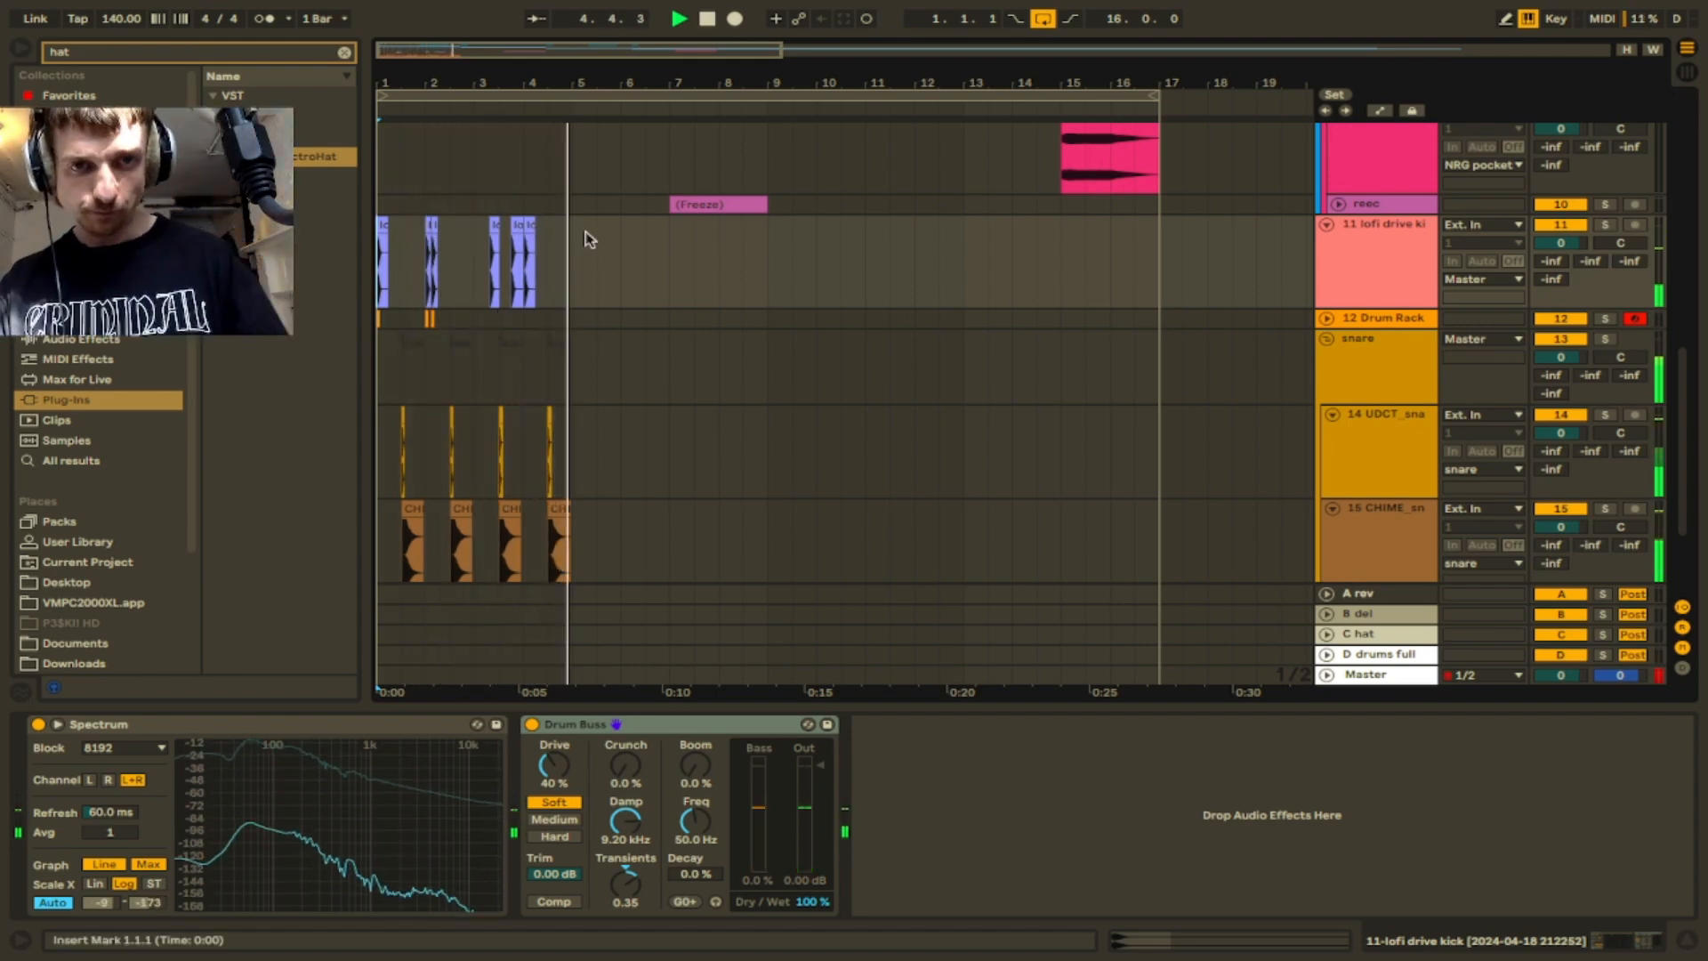
left_click_drag(559, 249, 247, 607)
key("ctrl+d")
key("ctrl+d")
key("ctrl+d")
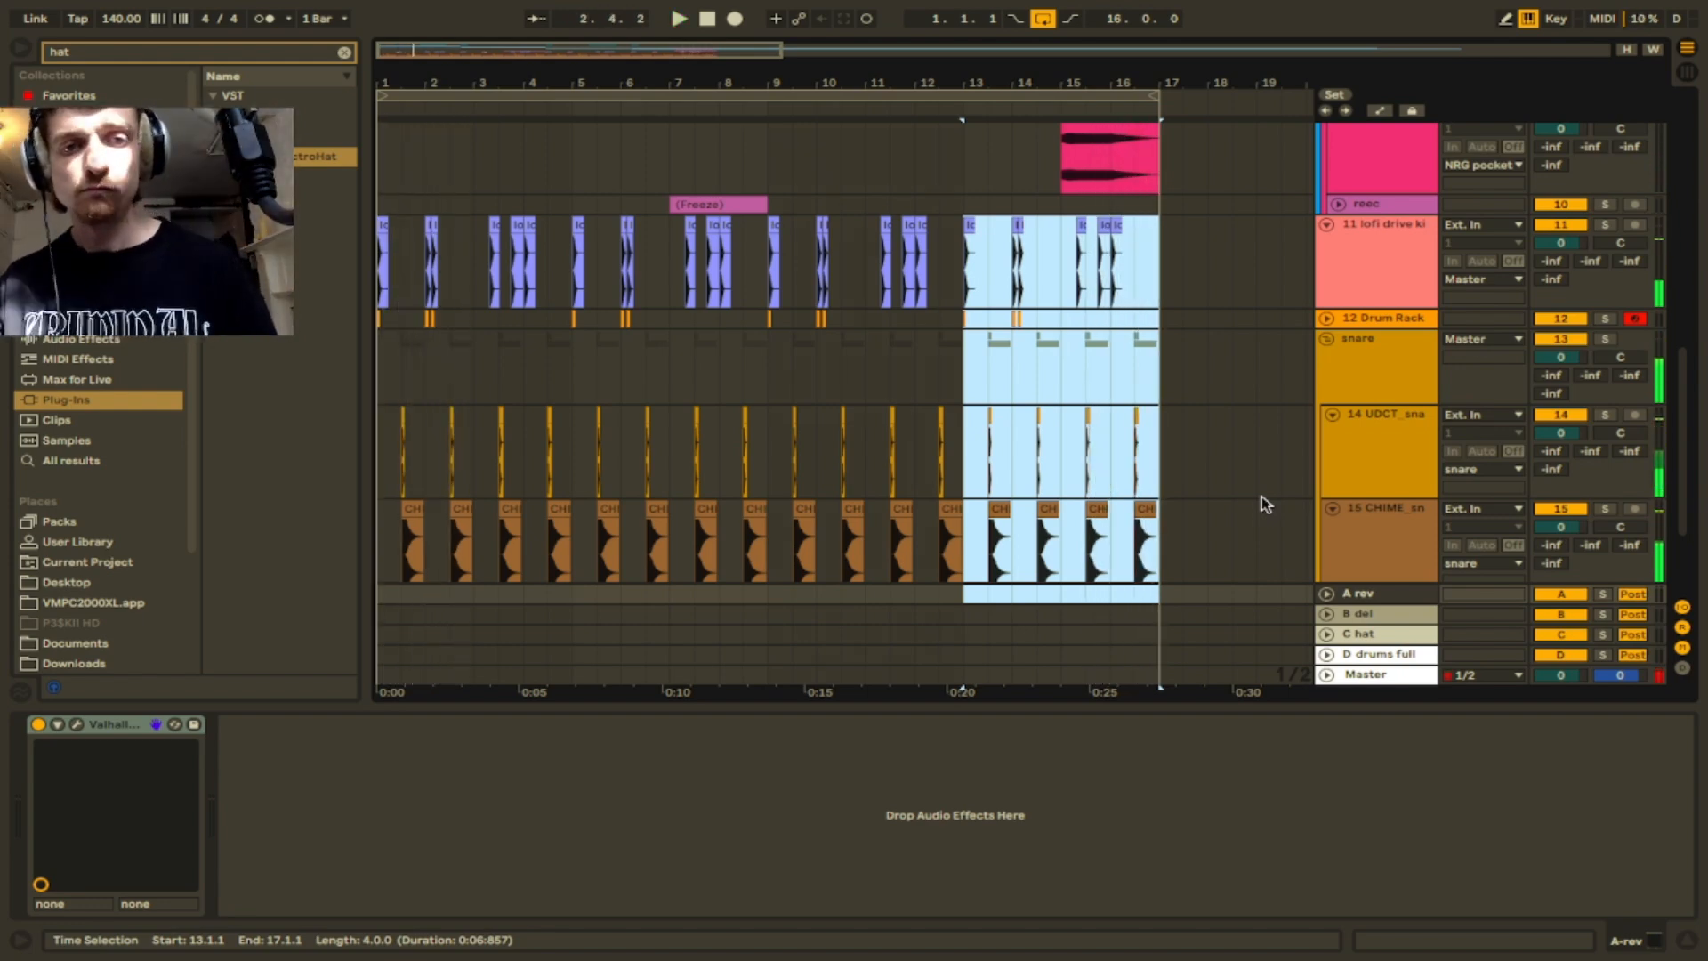
left_click(412, 511)
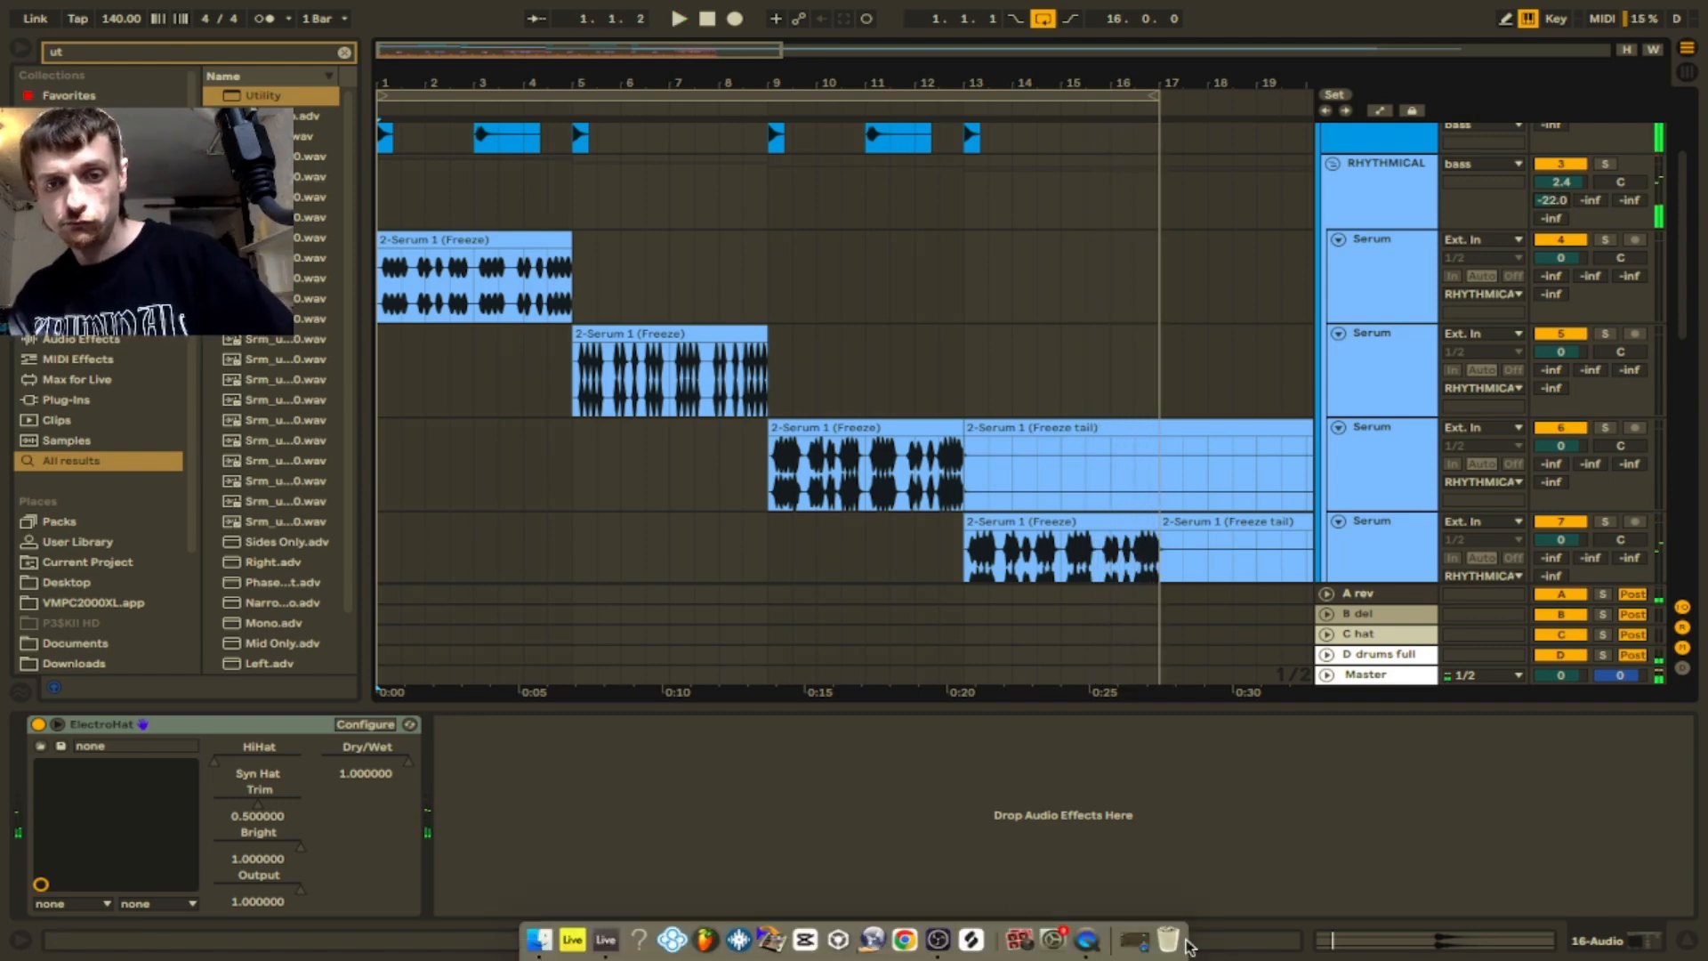
- Switch to OBS and stop the screen recording
left_click(936, 944)
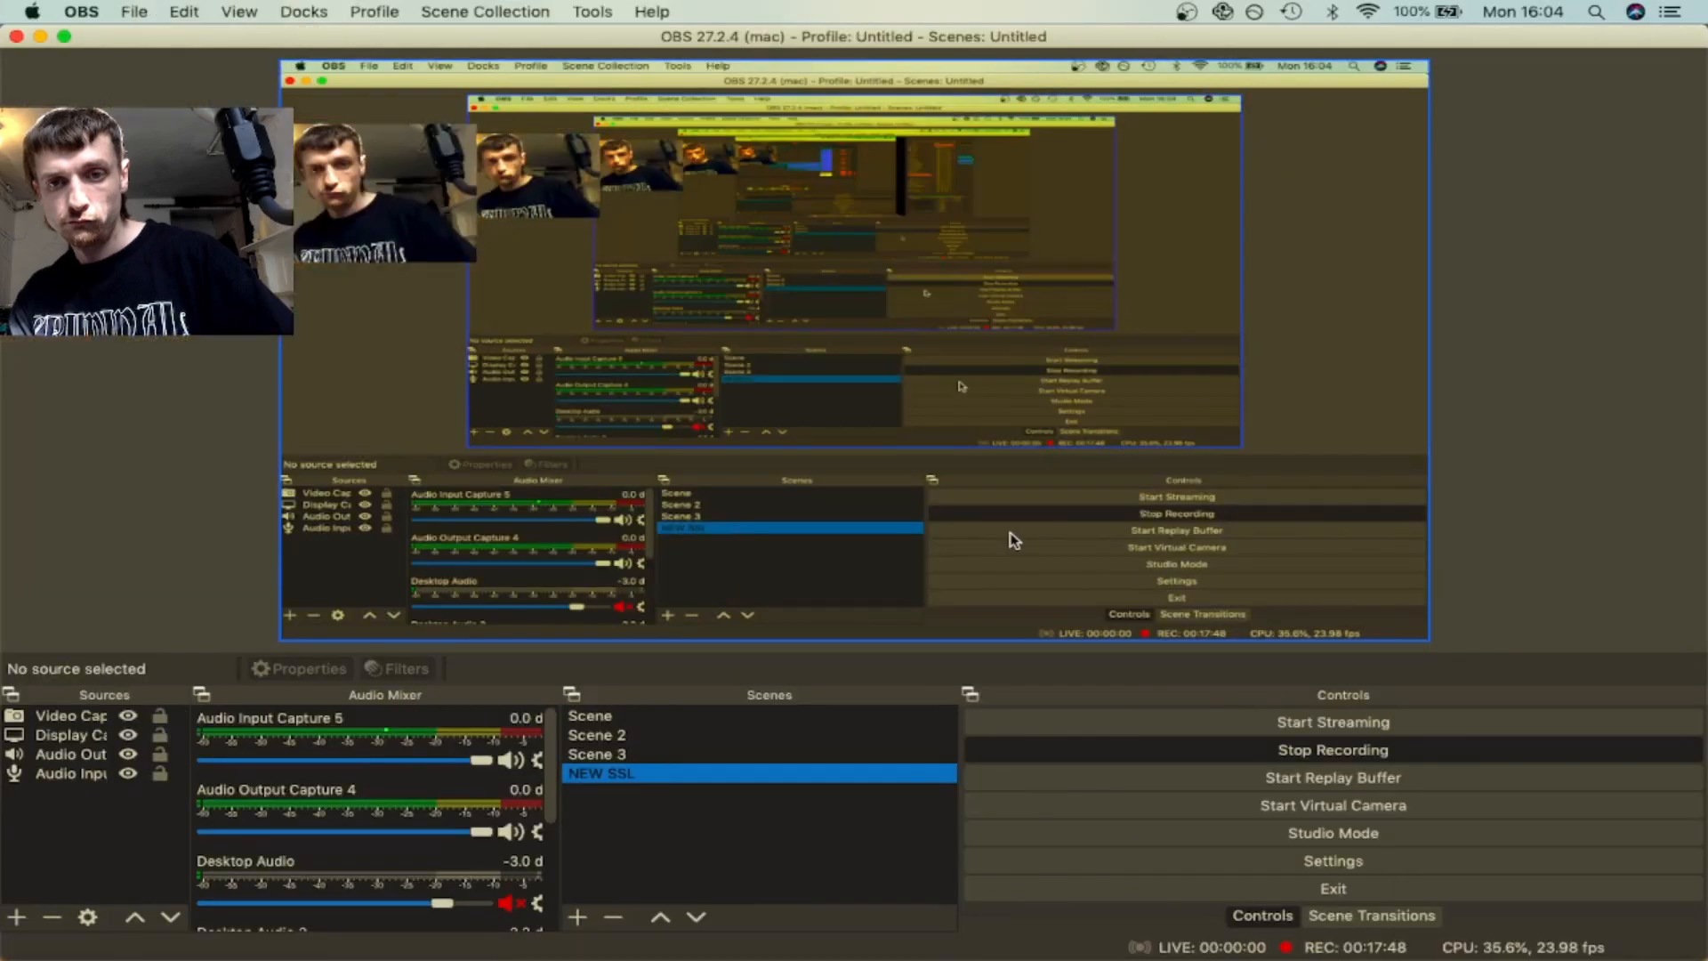
left_click(754, 750)
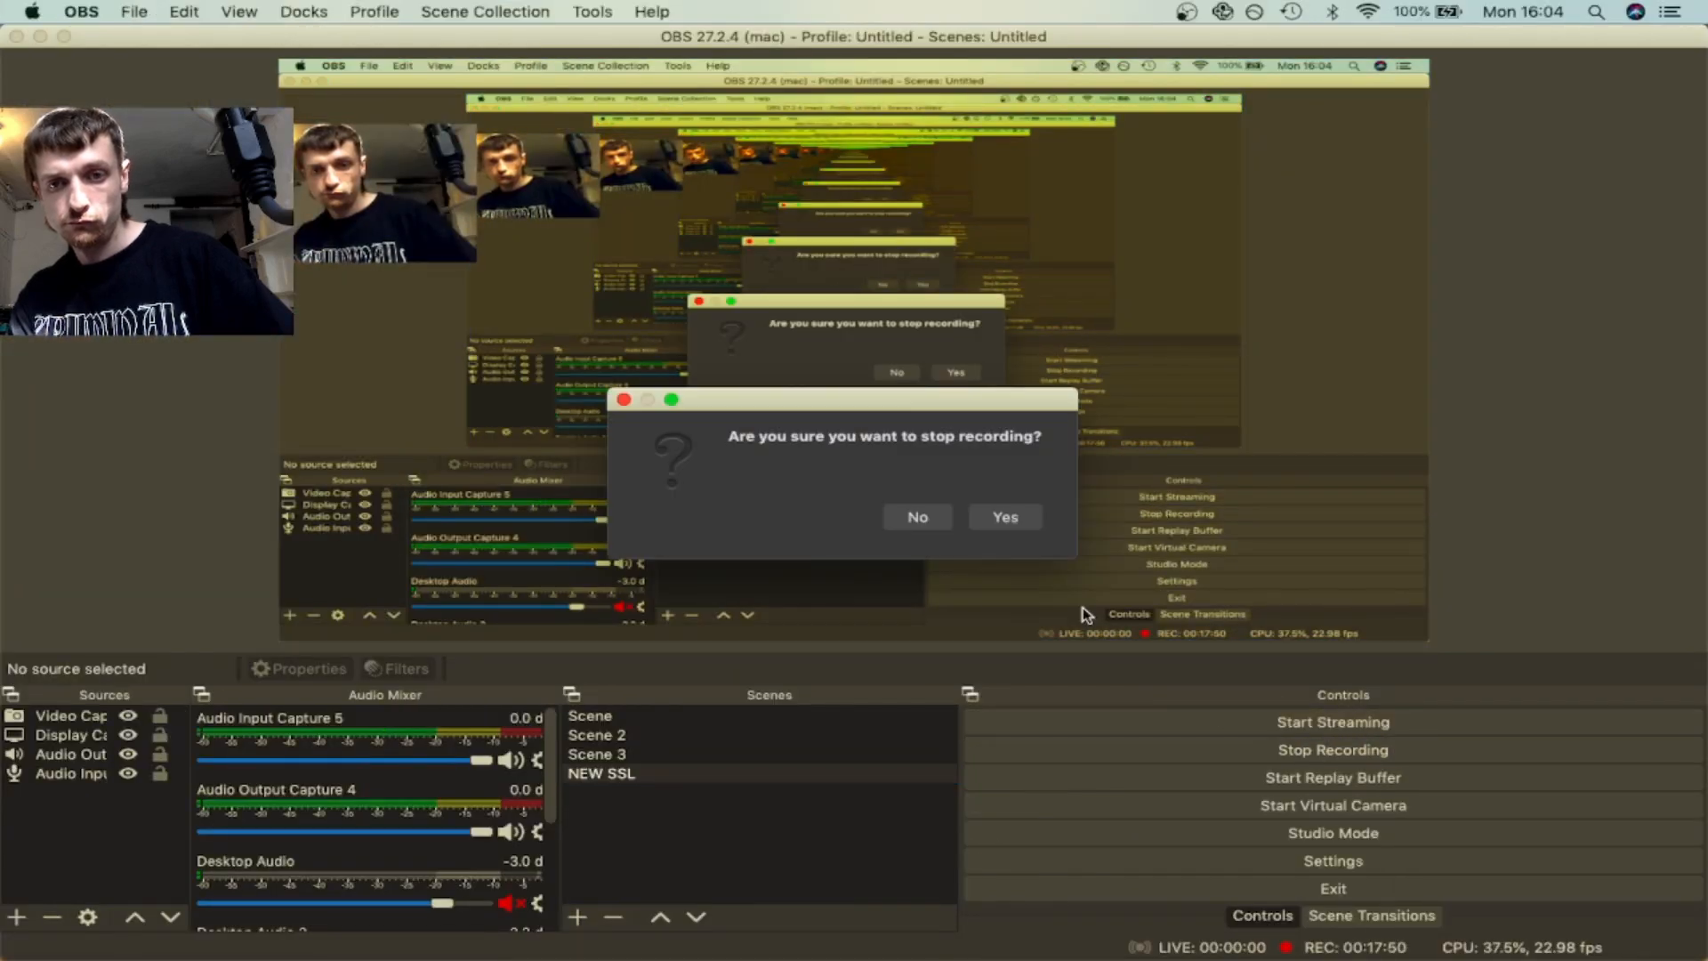